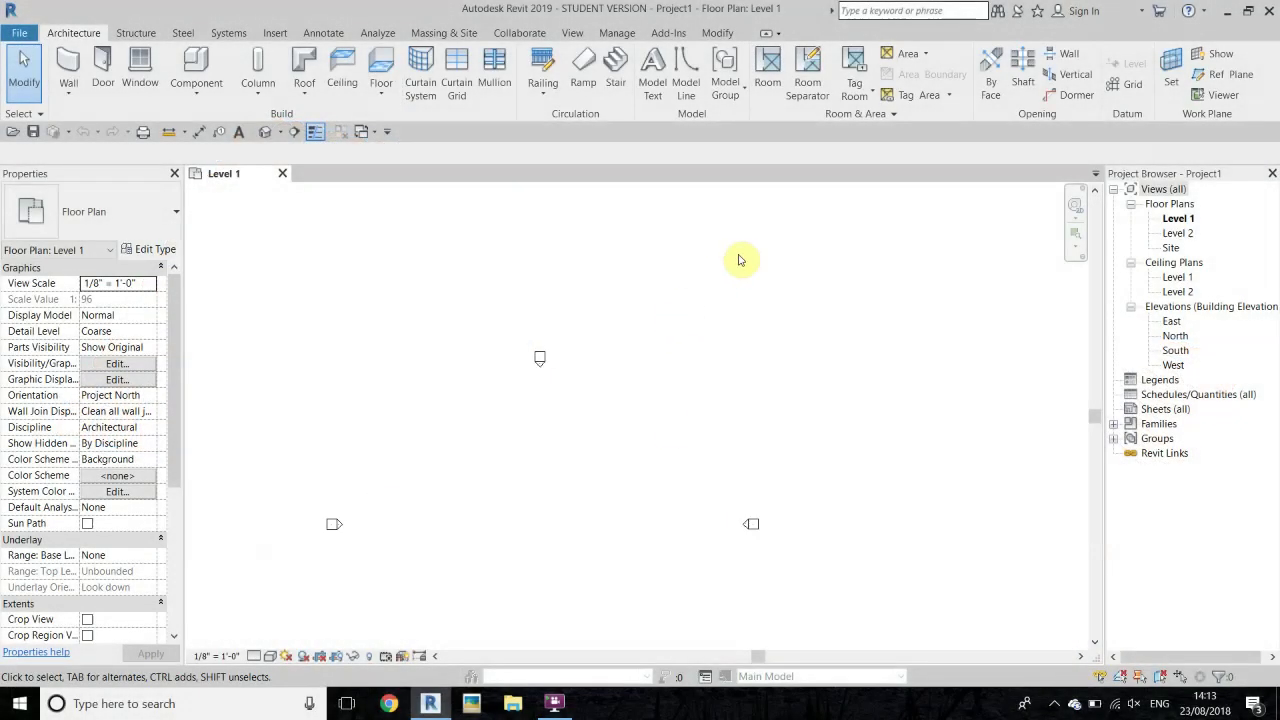
- Zoom in on the Level 1 floor plan
scroll(734, 297, "up", 2)
scroll(611, 286, "up", 1)
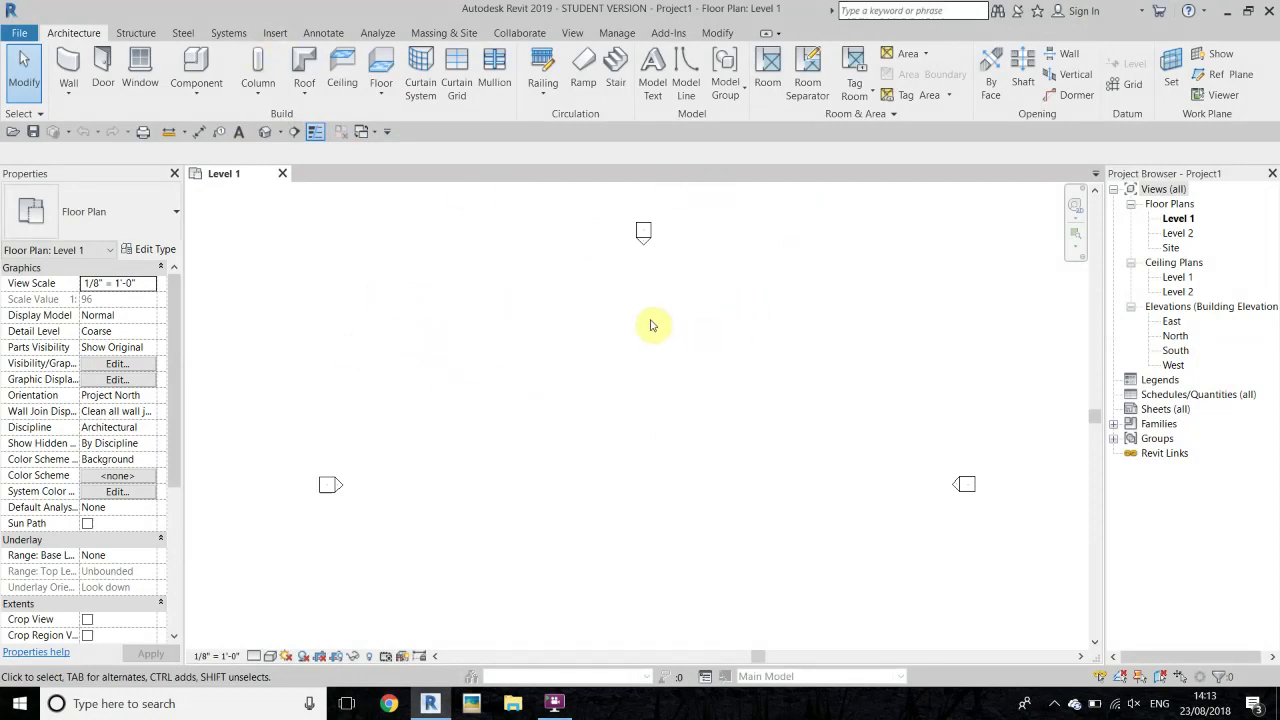
- Load the Roof Finial, Roof Ridge And Hip and Tiles .rfa files together from For Tut
left_click(284, 34)
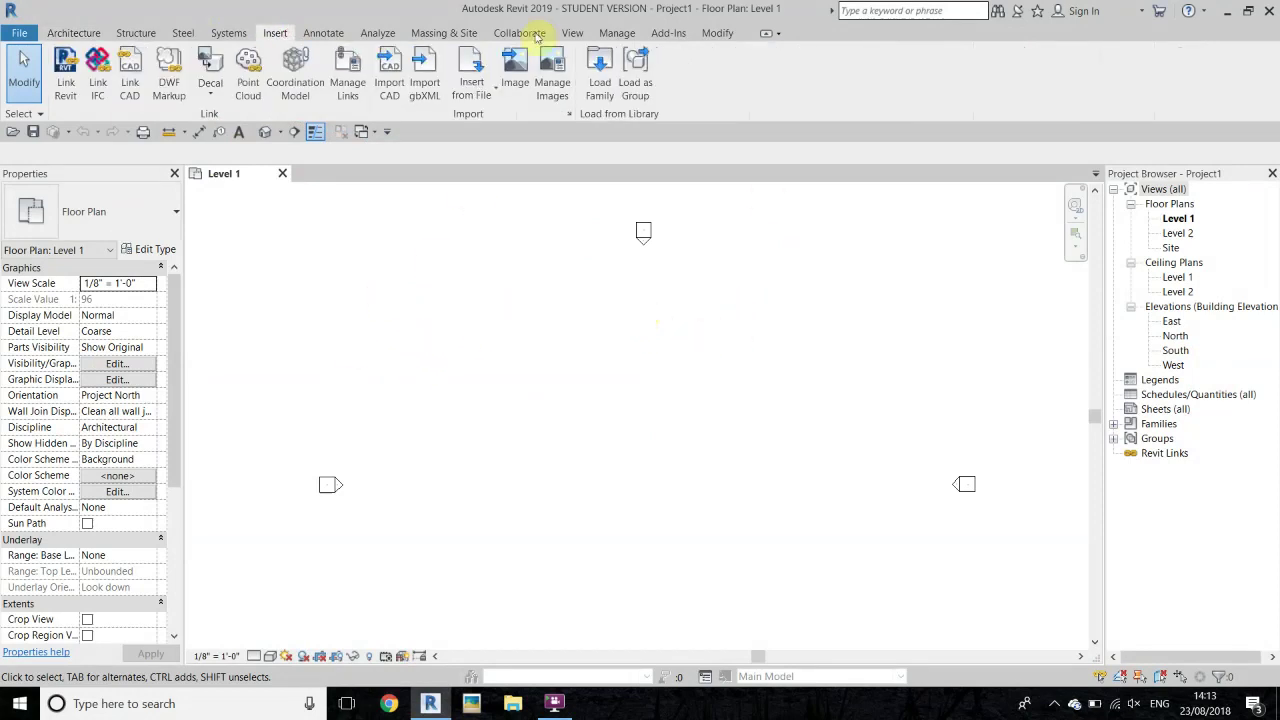
left_click(600, 87)
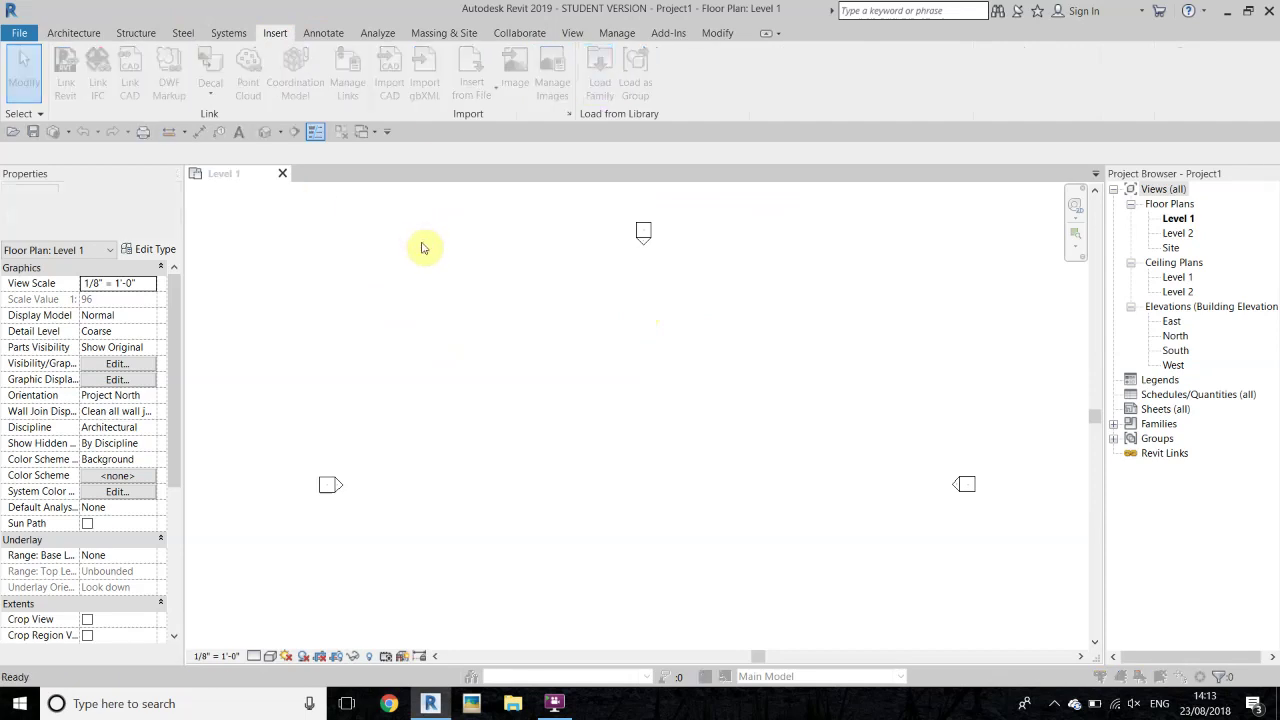
left_click_drag(806, 346, 86, 109)
left_click_drag(495, 249, 188, 95)
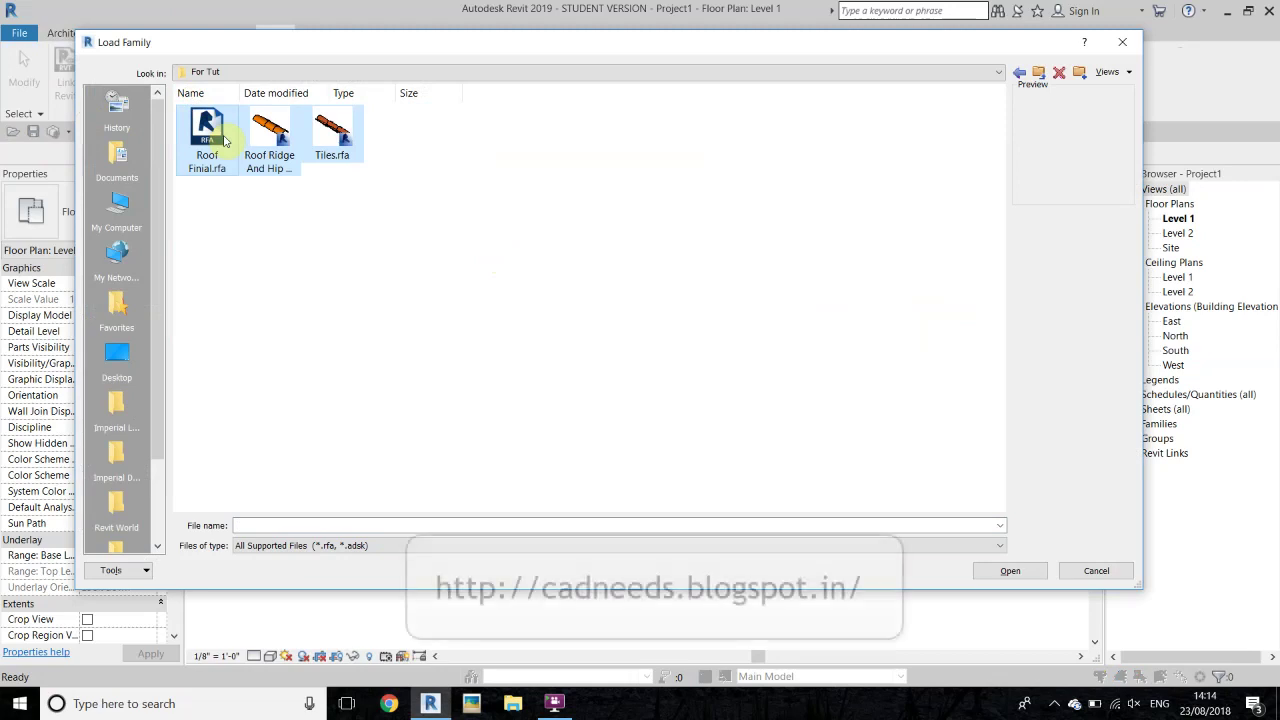
left_click(463, 232)
left_click_drag(490, 239, 174, 62)
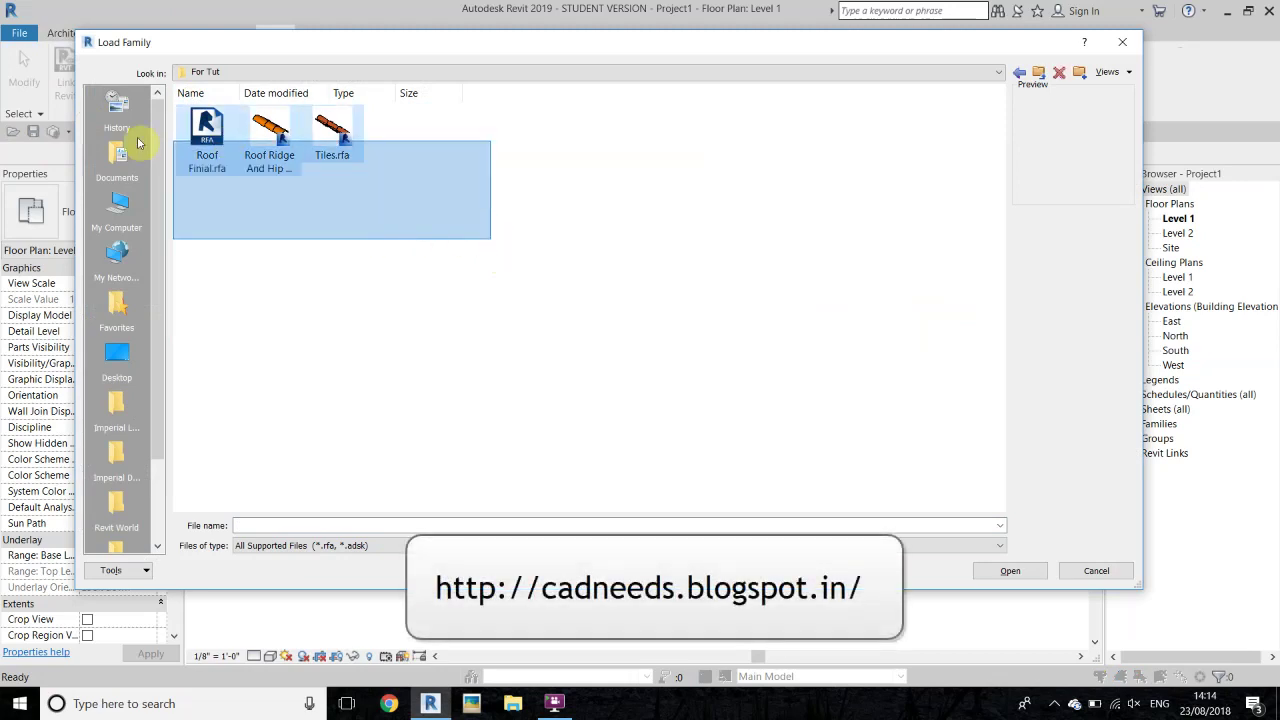
left_click_drag(584, 318, 114, 108)
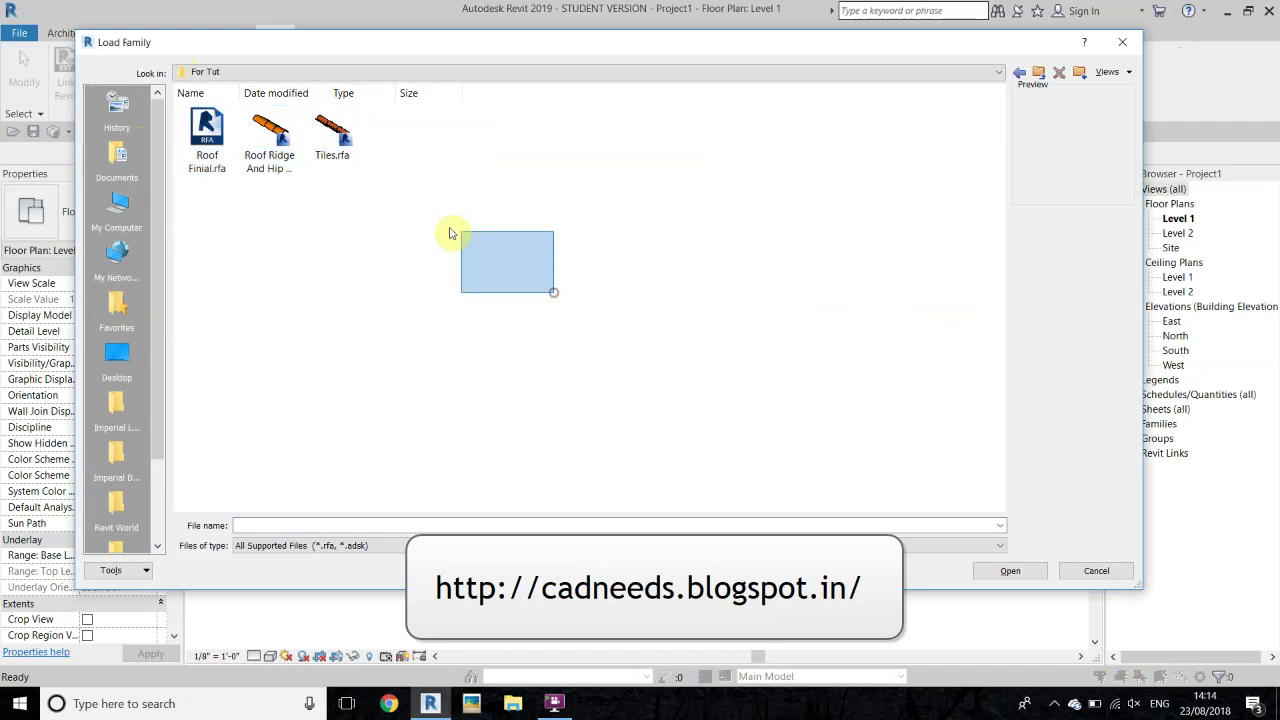
left_click(1043, 569)
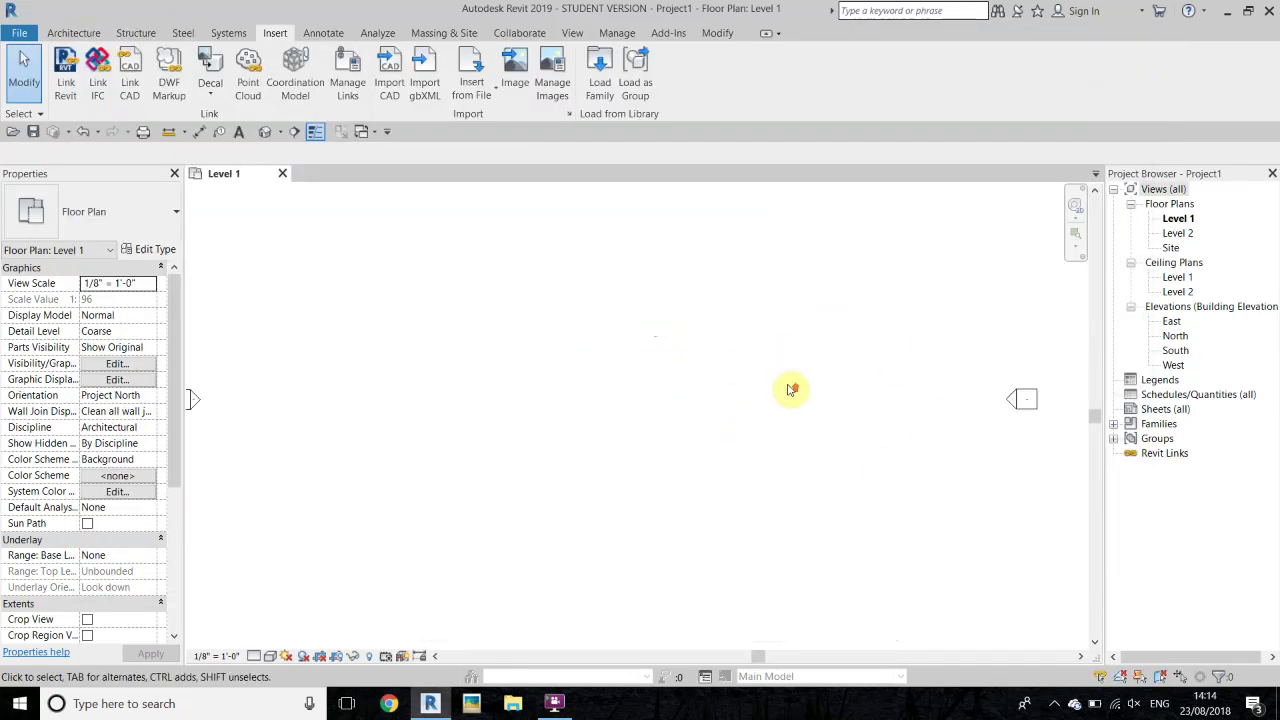
- Sketch a 50' x 22' rectangular roof footprint on Level 2
left_click(73, 32)
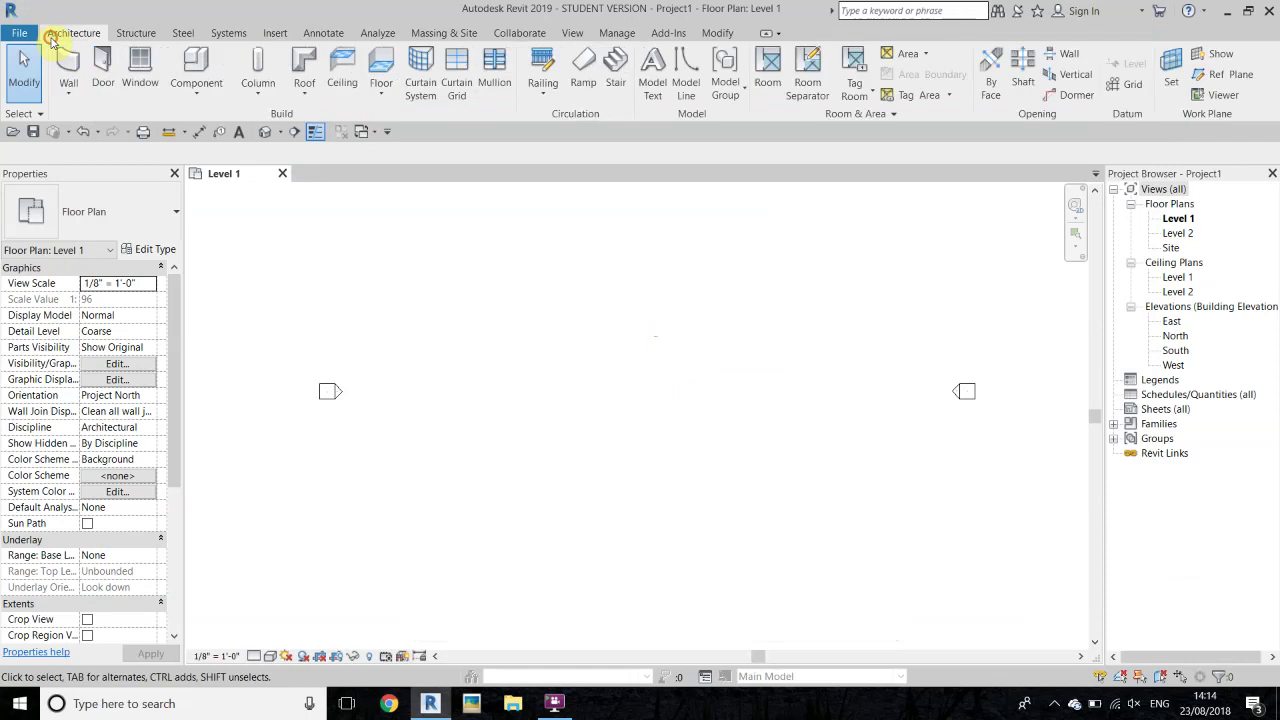
left_click(304, 65)
left_click(633, 388)
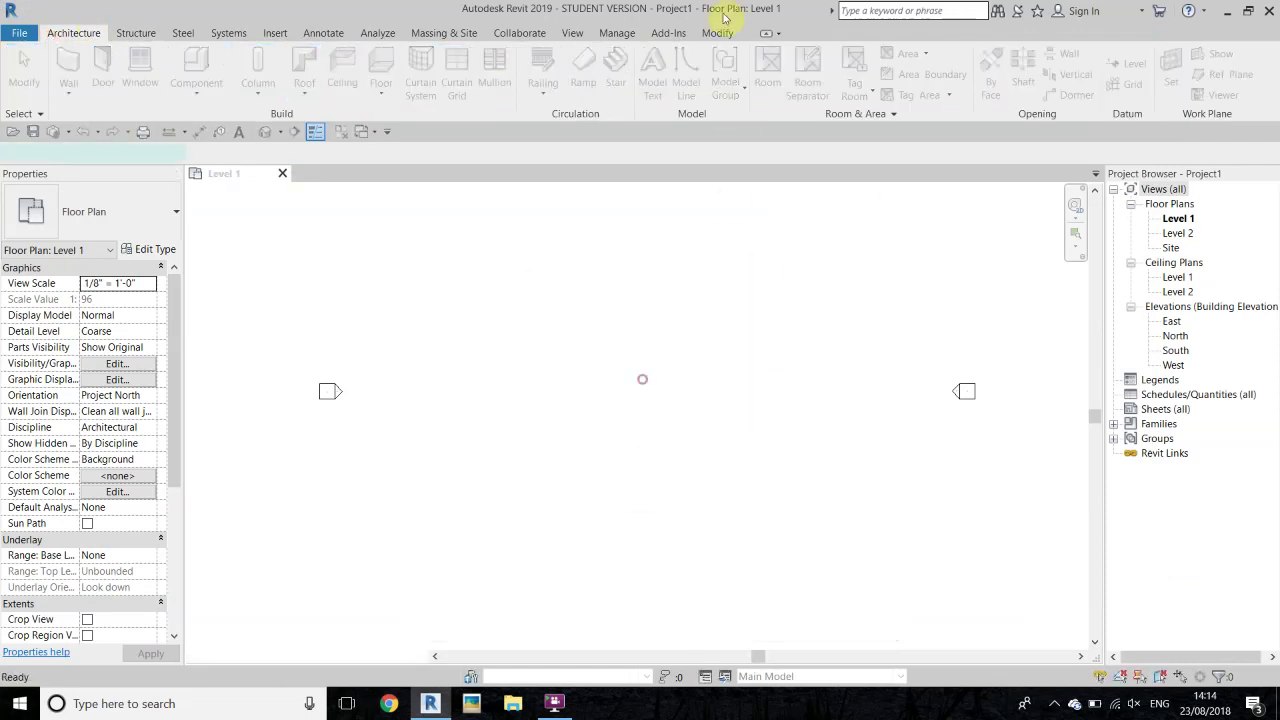
left_click(810, 57)
left_click(548, 318)
left_click(740, 402)
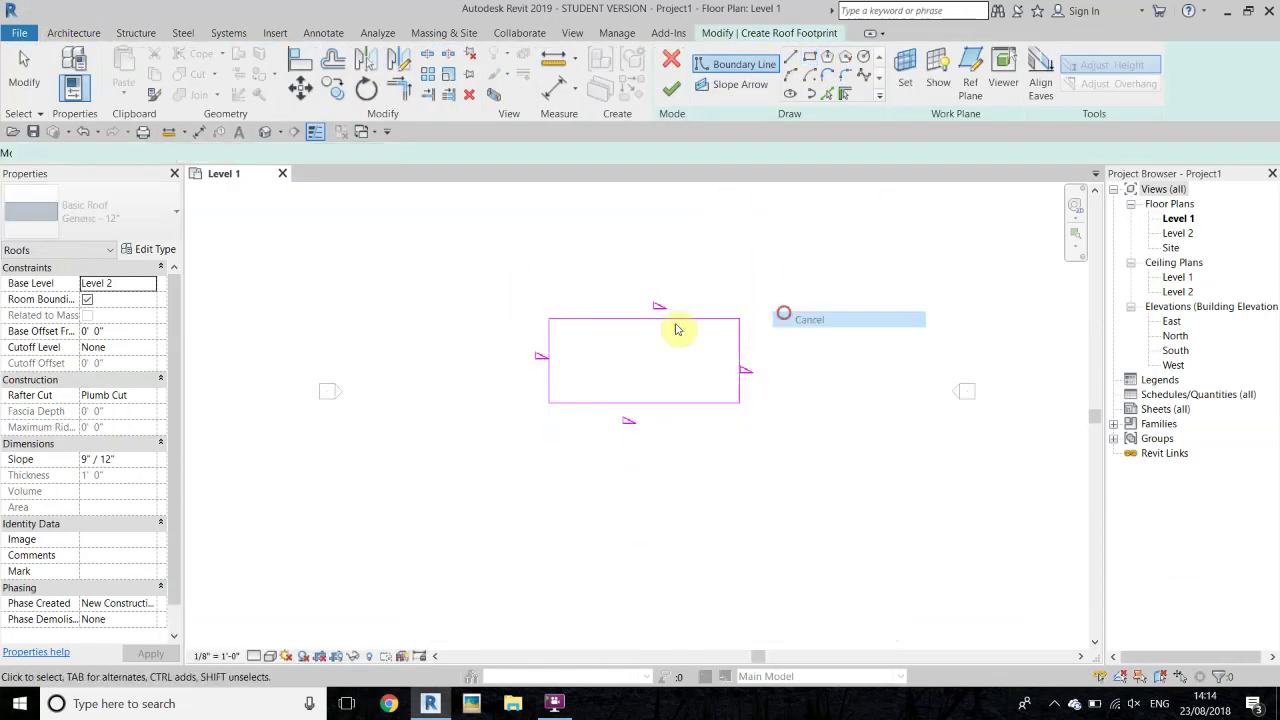
key("Escape")
key("Escape")
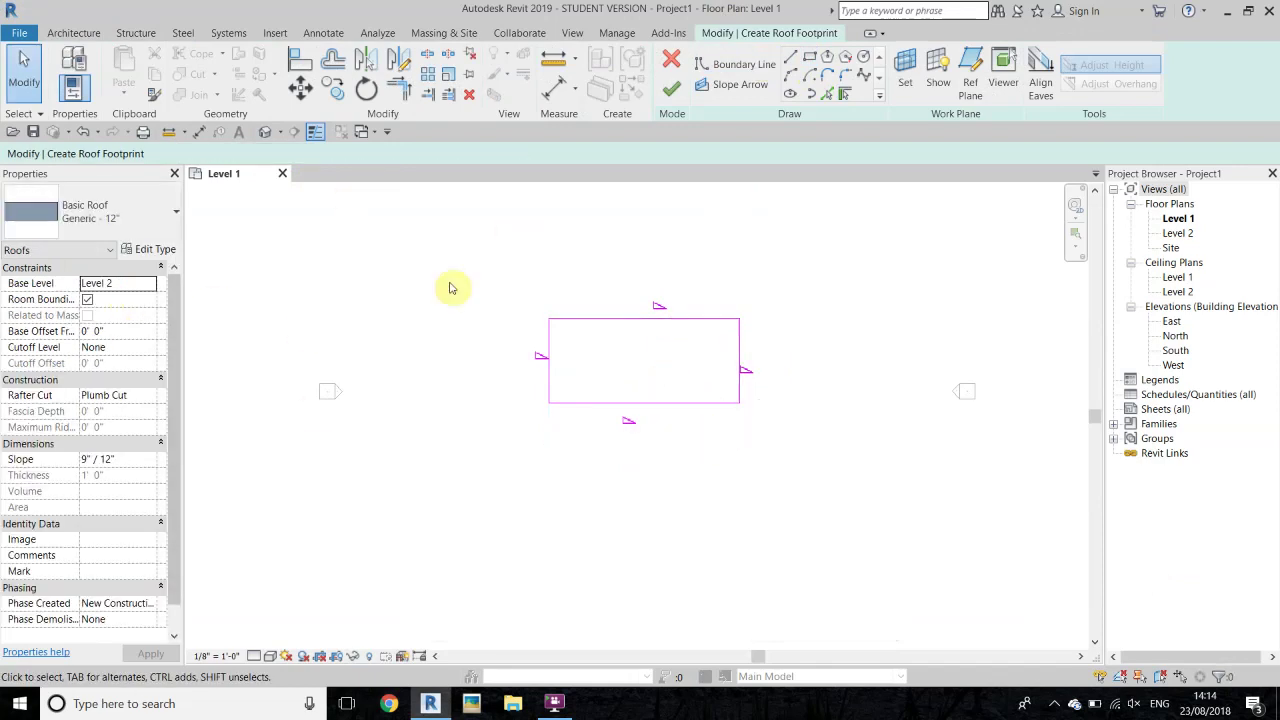
- Set the roof type's structure layer thickness to 4" and finish the roof
left_click(150, 249)
left_click(442, 243)
left_click(351, 233)
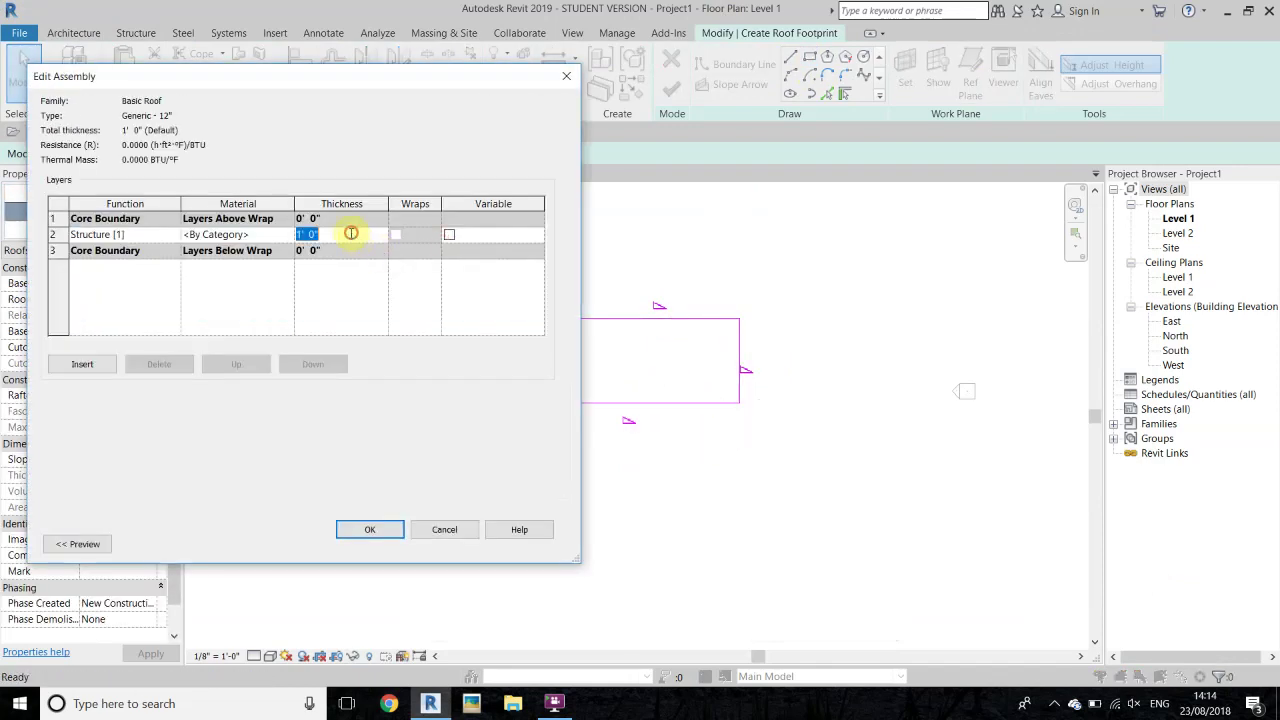
left_click(369, 529)
left_click(563, 534)
left_click(671, 88)
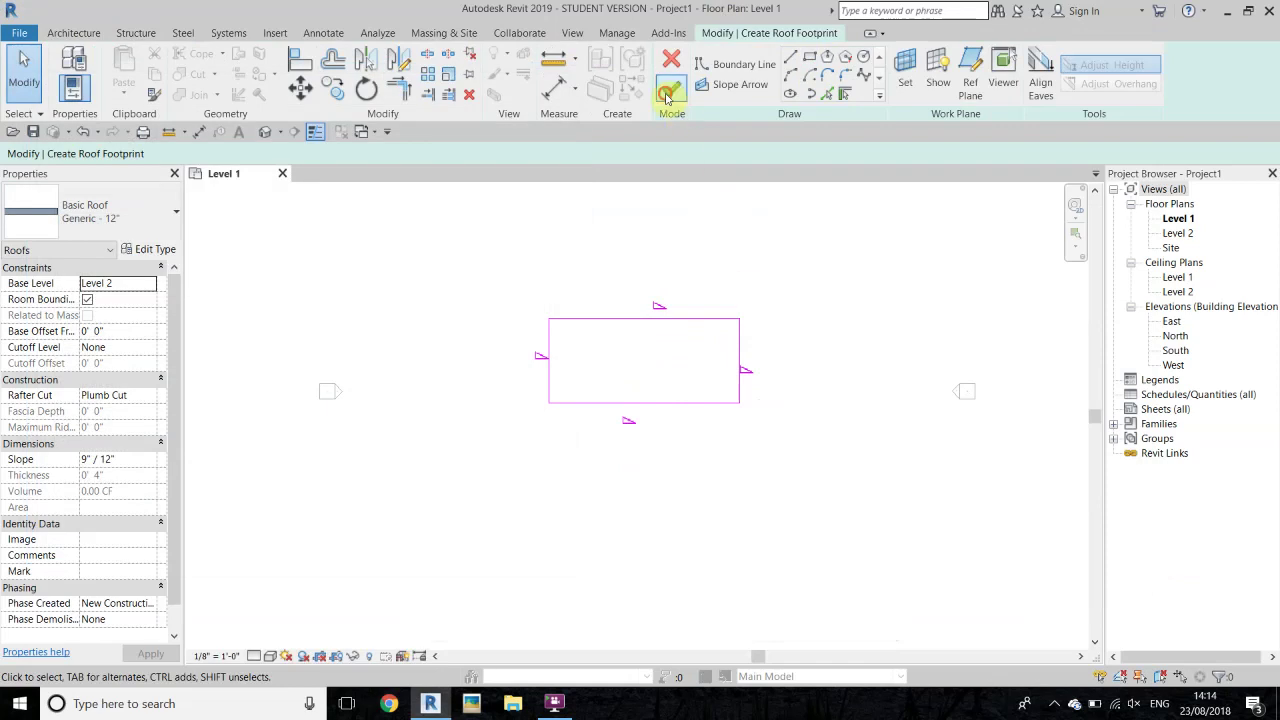
- Inspect the new hip roof in the 3D view
left_click(265, 131)
scroll(652, 360, "up", 2)
scroll(671, 323, "up", 1)
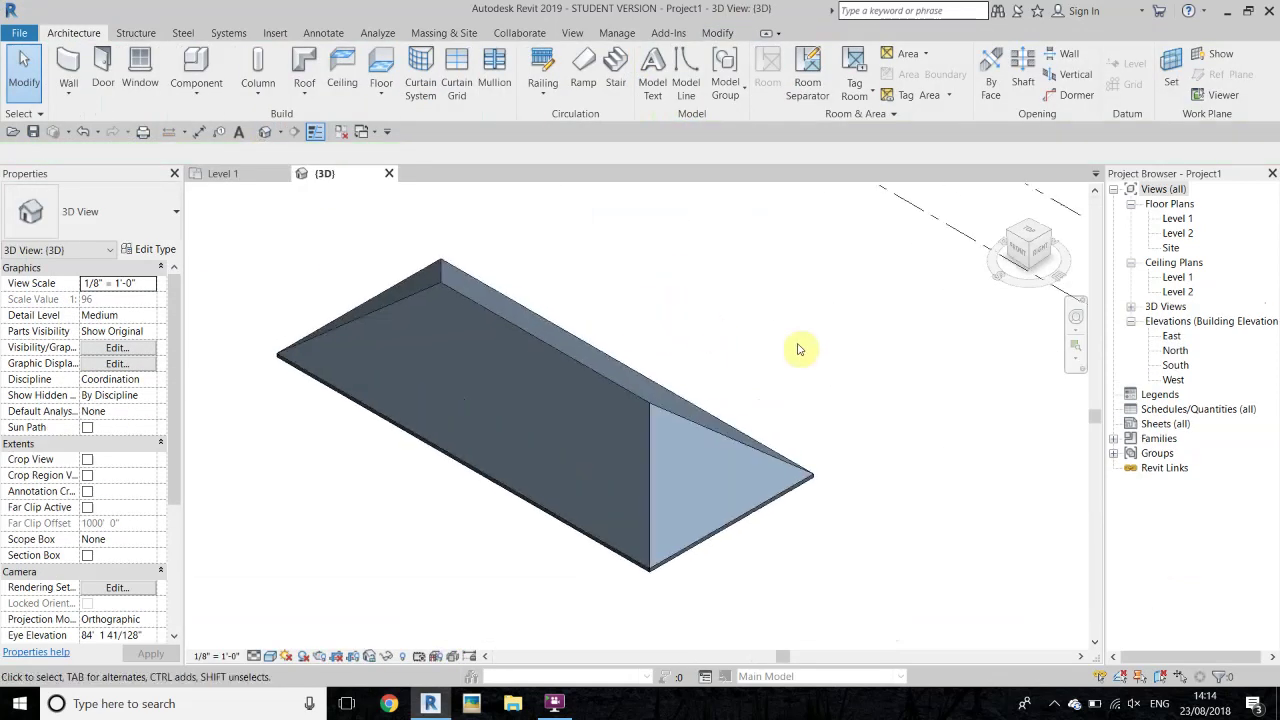
scroll(700, 330, "down", 1)
scroll(766, 343, "down", 1)
left_click(615, 343)
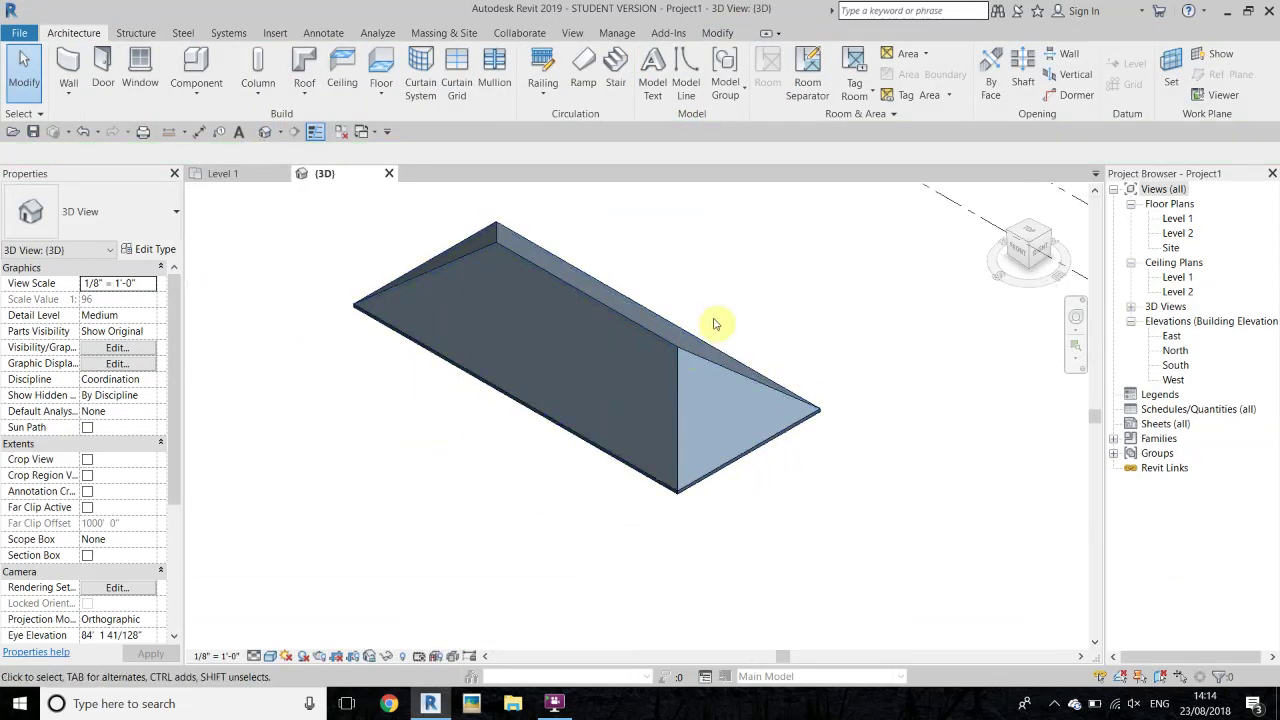
scroll(757, 310, "up", 2)
scroll(730, 340, "up", 1)
scroll(720, 360, "down", 3)
key("Escape")
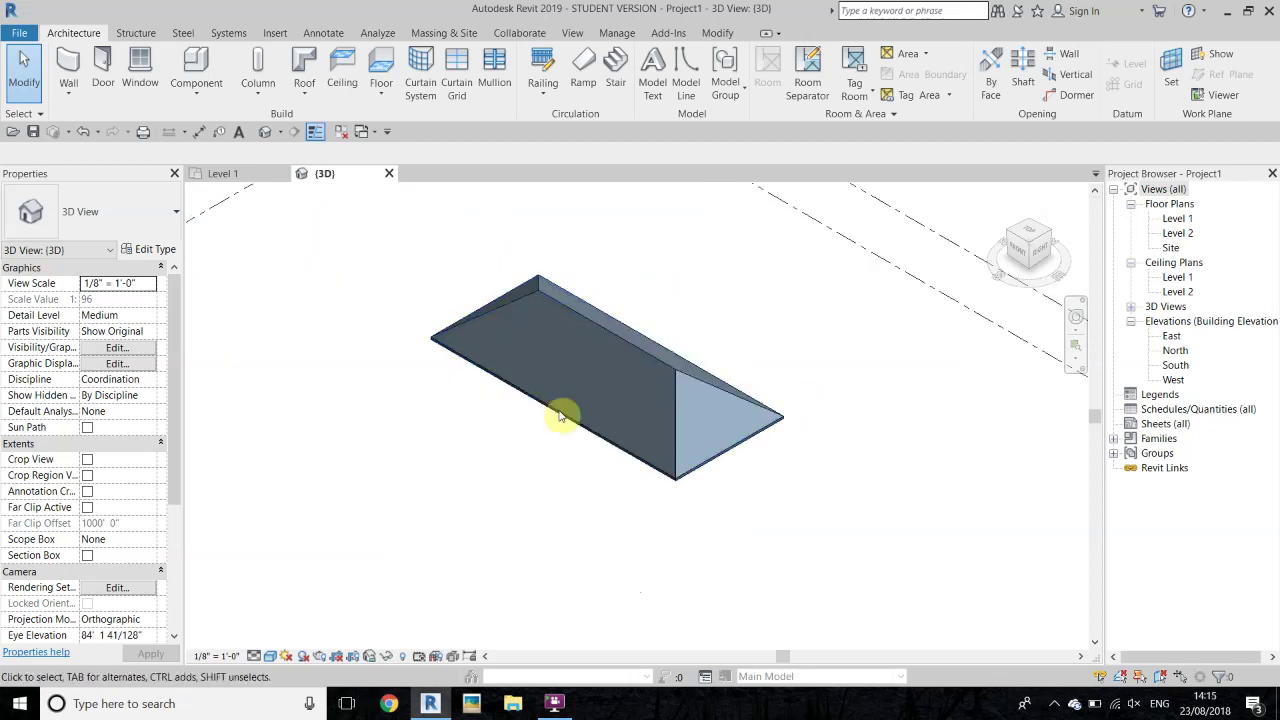
left_click(642, 410)
scroll(790, 385, "up", 1)
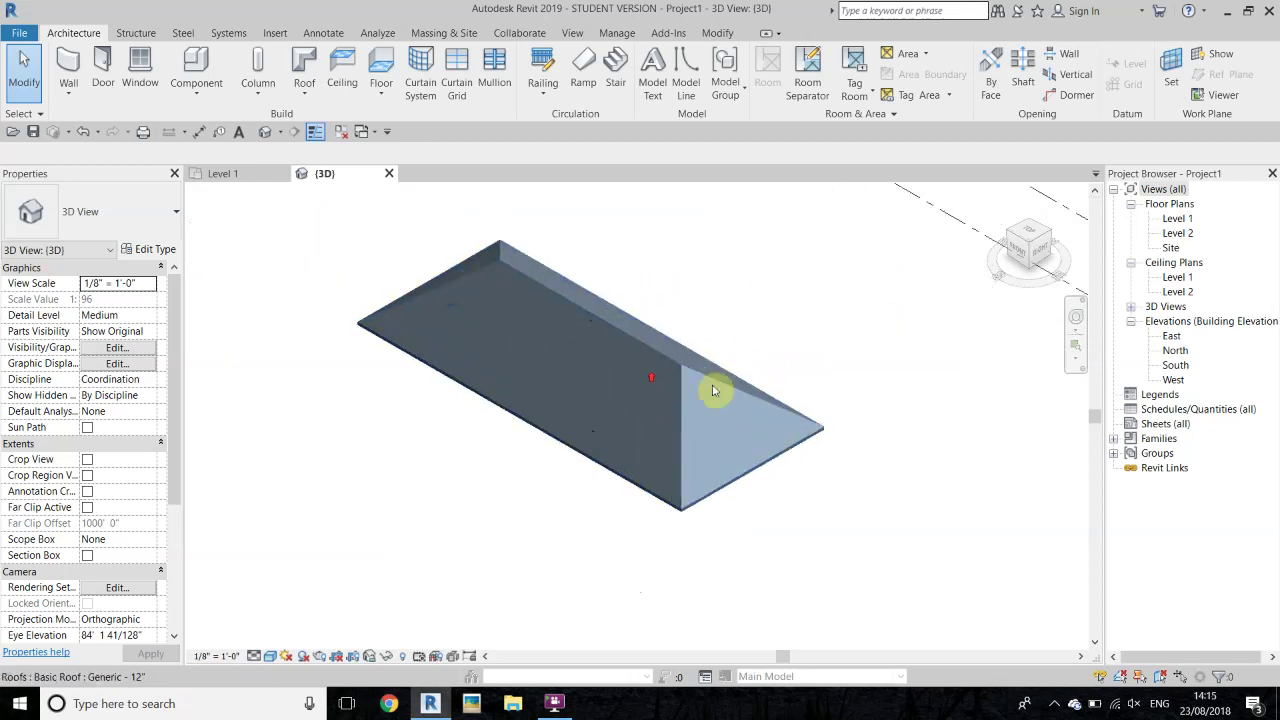
scroll(806, 391, "up", 2)
scroll(860, 375, "down", 2)
left_click(876, 370)
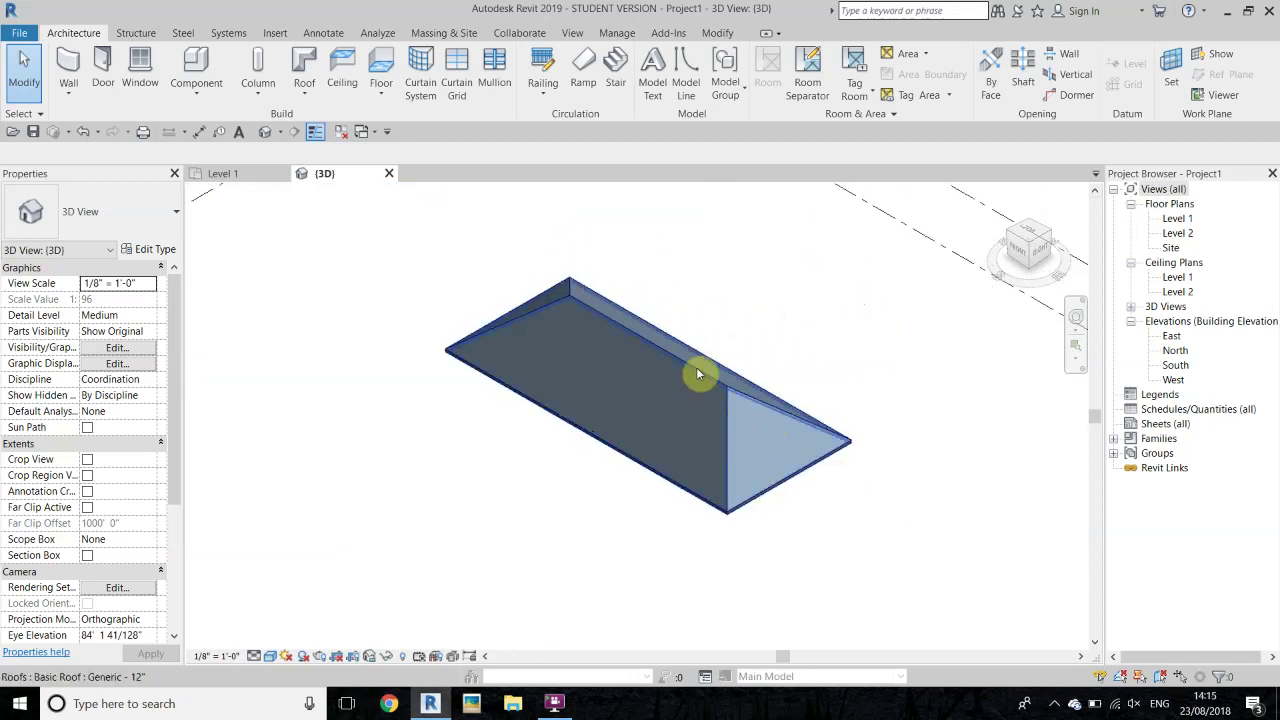
left_click(127, 37)
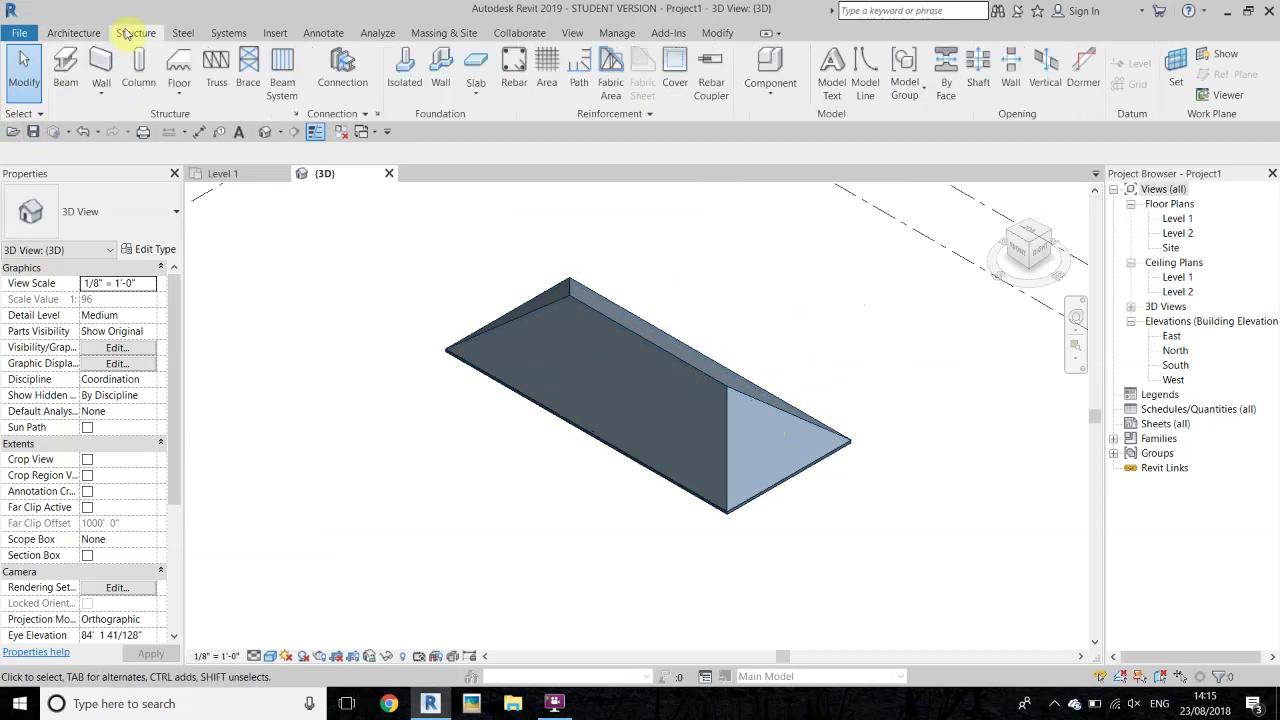
- Start a Tiles : Ceramics beam system using the roof's sloped hip end face as work plane
left_click(283, 92)
scroll(838, 323, "up", 2)
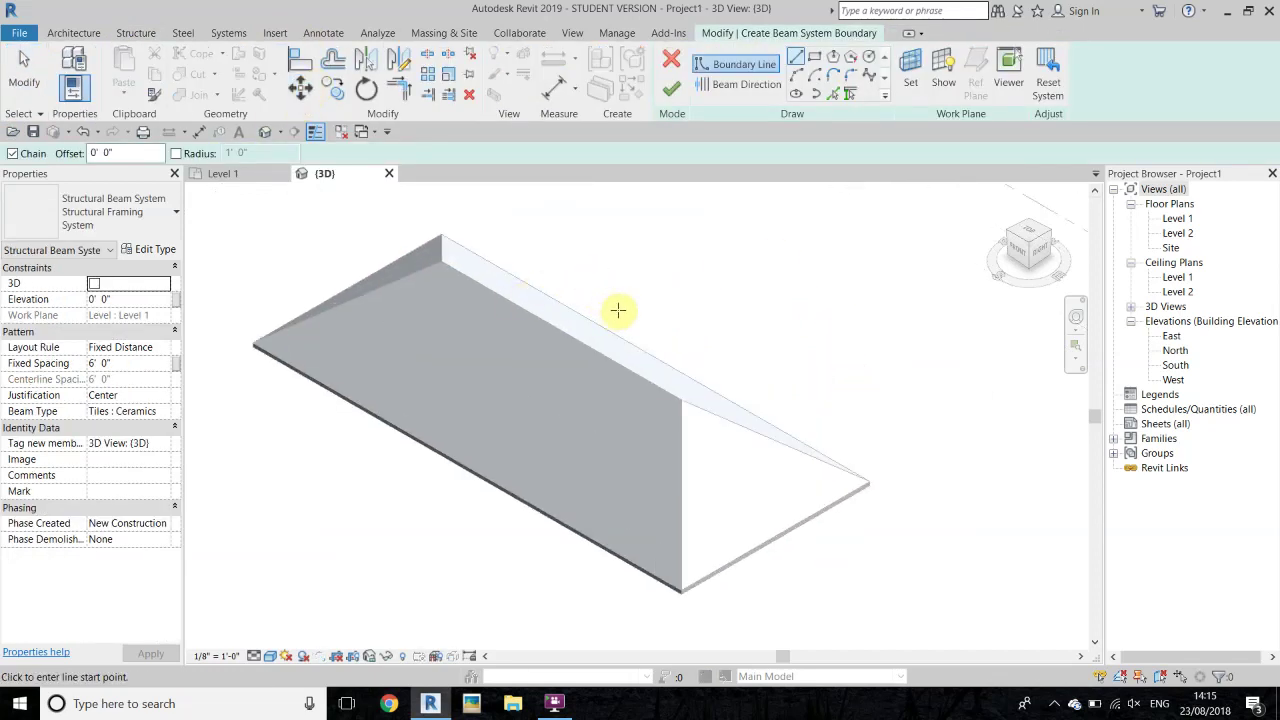
left_click(918, 88)
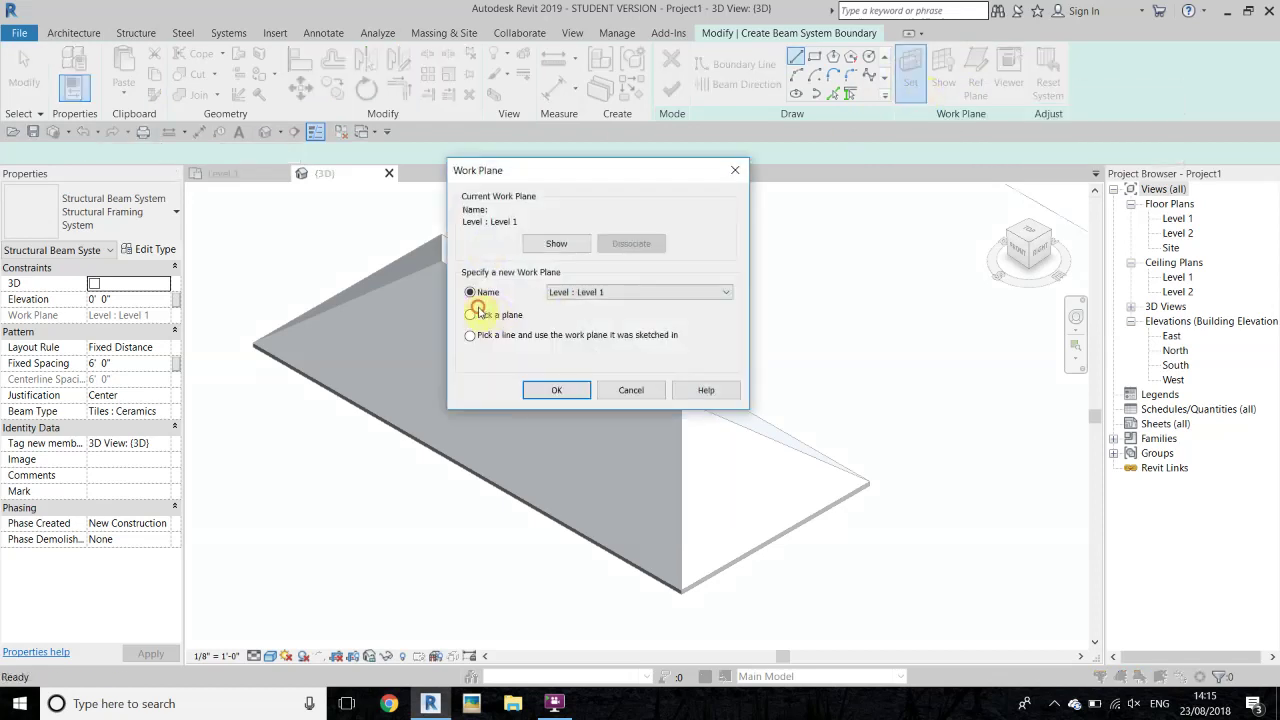
left_click(557, 391)
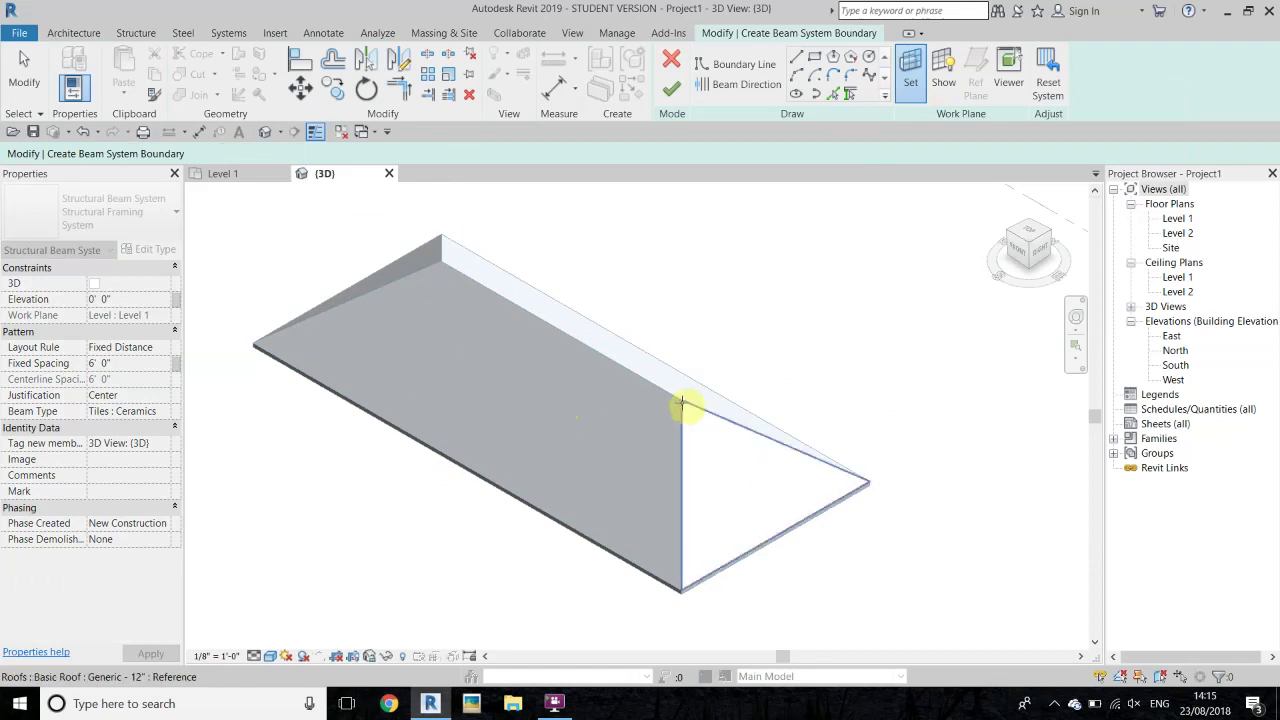
scroll(745, 432, "up", 2)
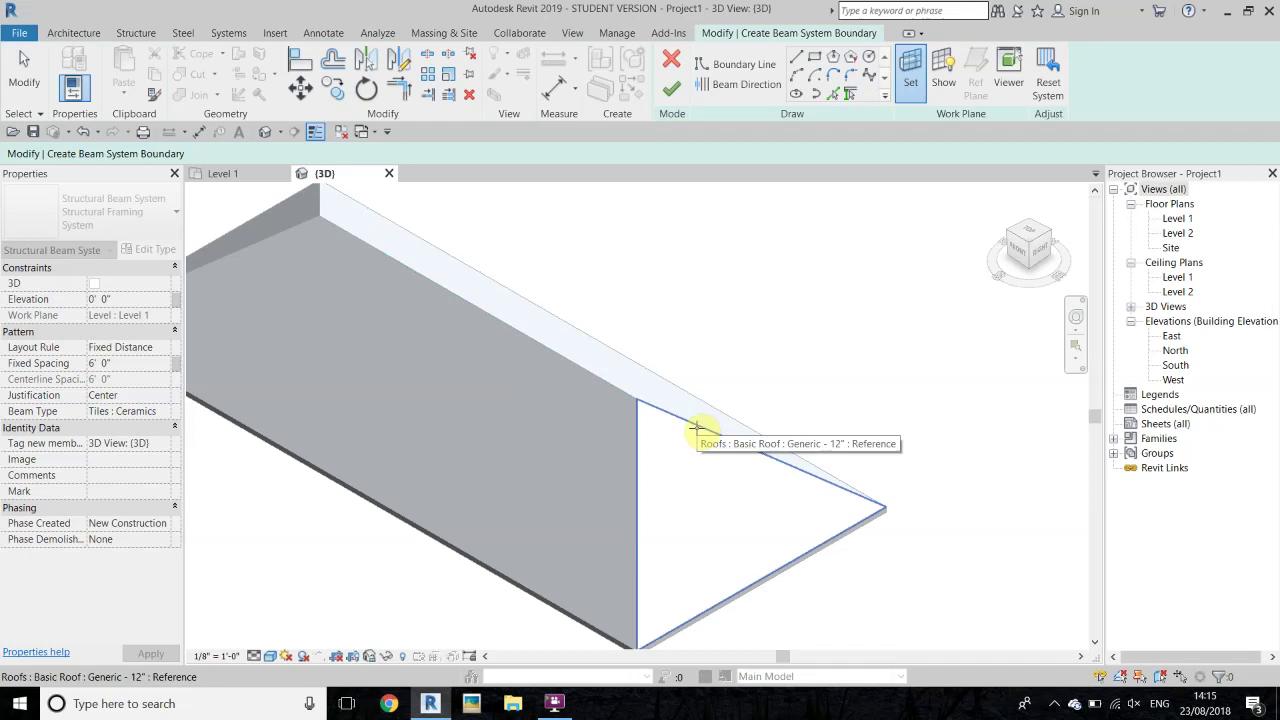
left_click(697, 428)
scroll(729, 277, "down", 2)
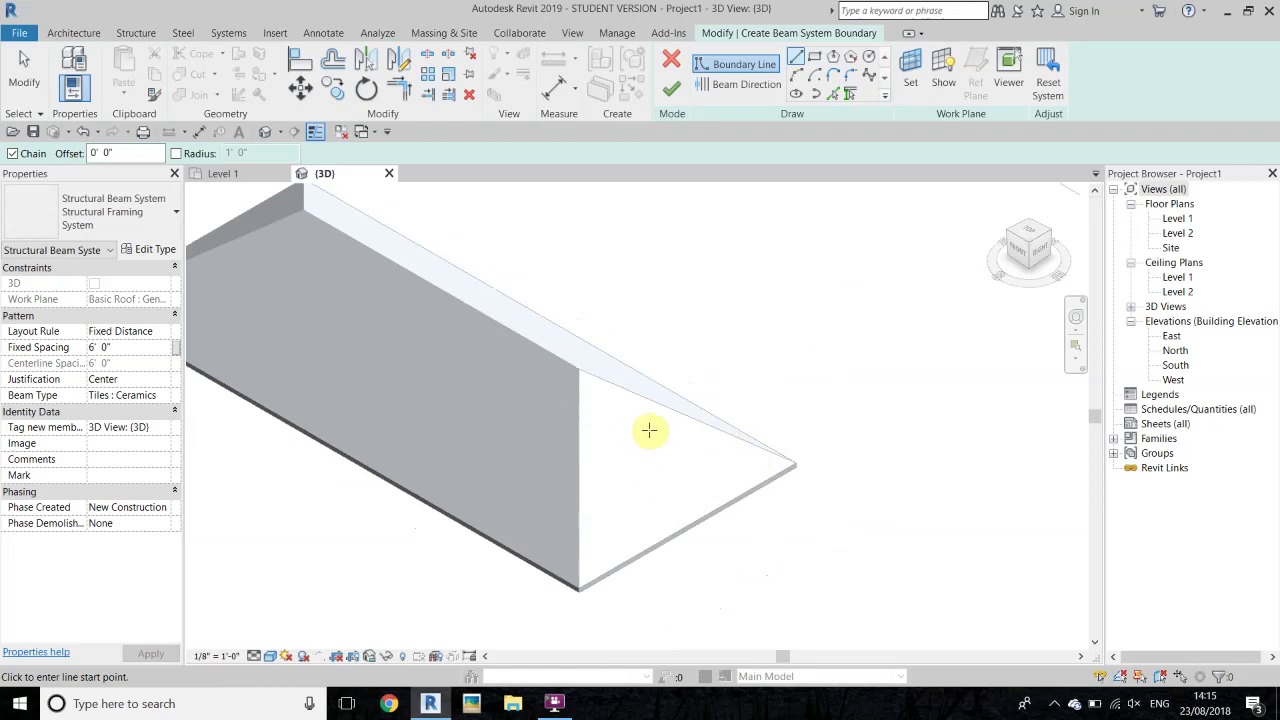
left_click(945, 80)
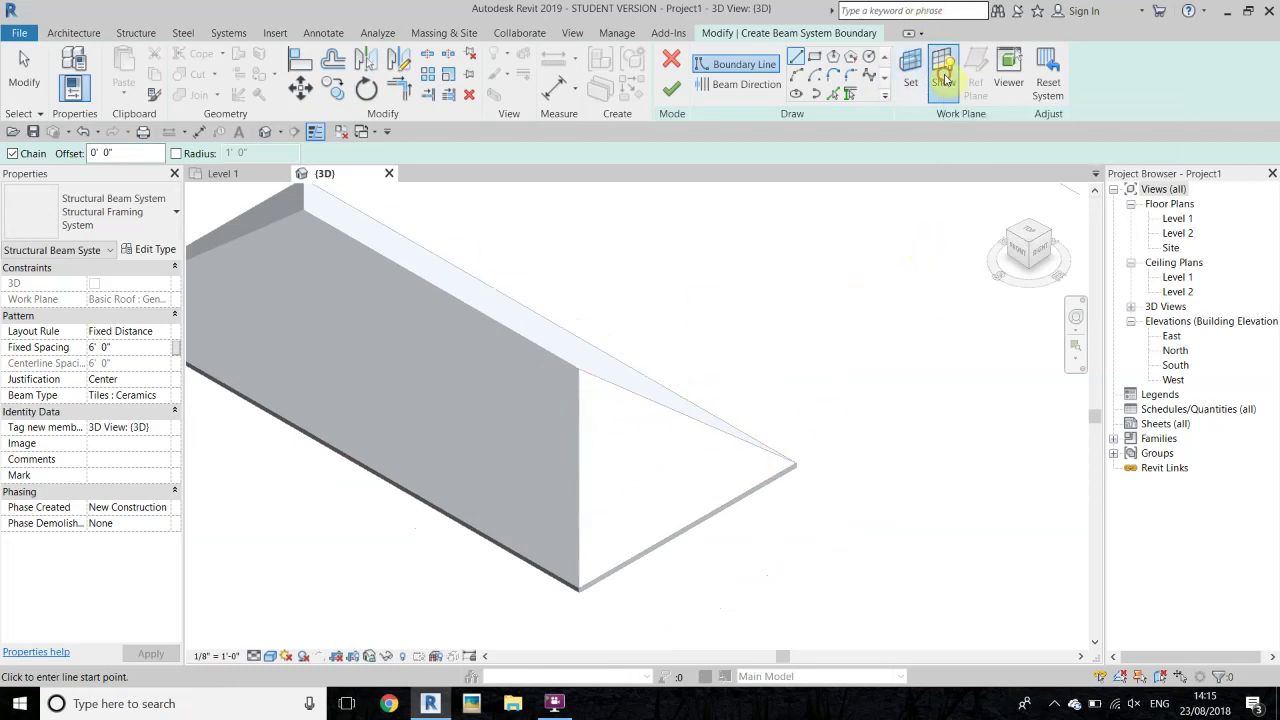
left_click(1013, 253)
mouse_move(640, 400)
middle_mouse_down("shift")
mouse_move(700, 420)
mouse_move(651, 277)
middle_mouse_up("shift")
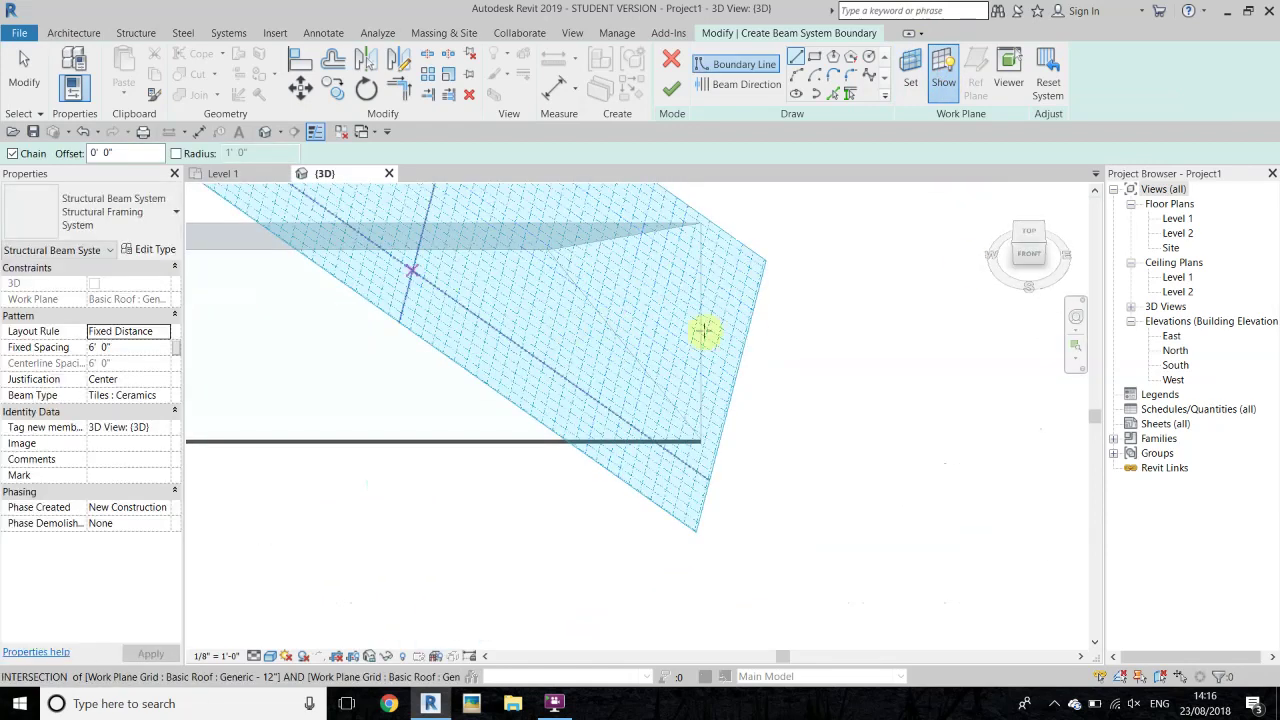
middle_click_drag(592, 369, 791, 206, "shift")
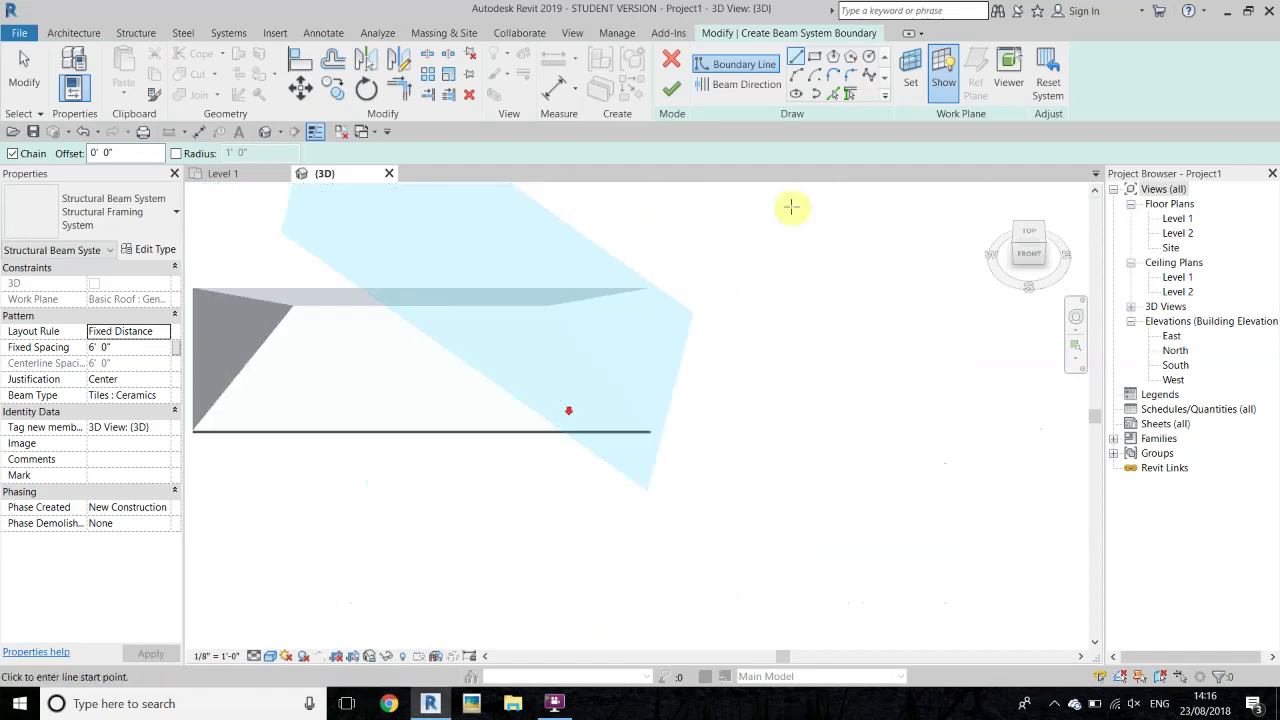
left_click(943, 75)
left_click(1030, 243)
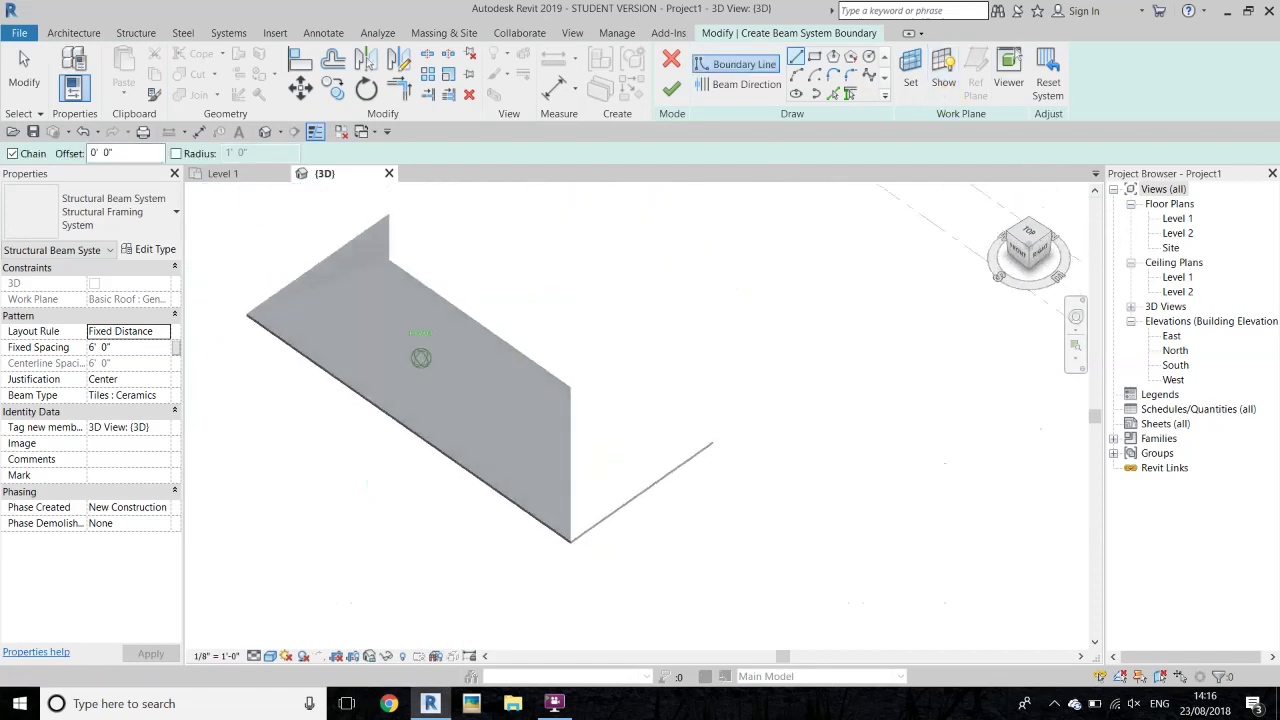
scroll(620, 372, "up", 3)
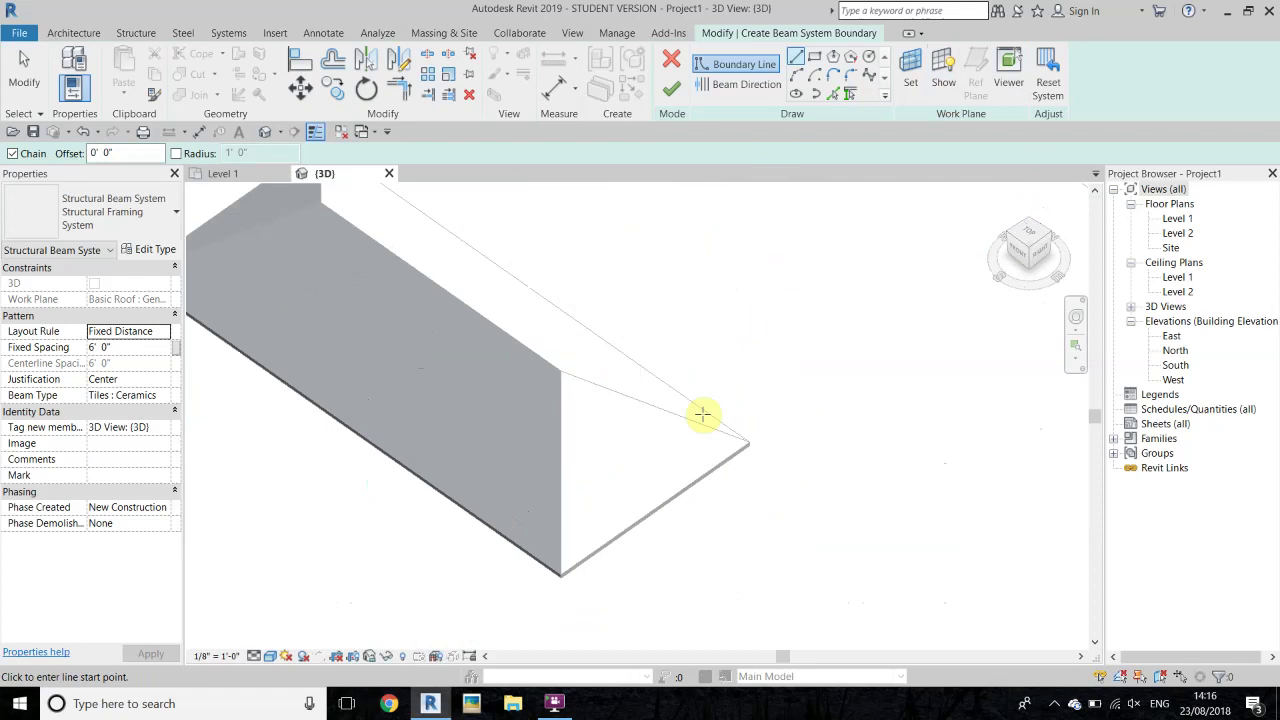
middle_click_drag(697, 416, 646, 329, "shift")
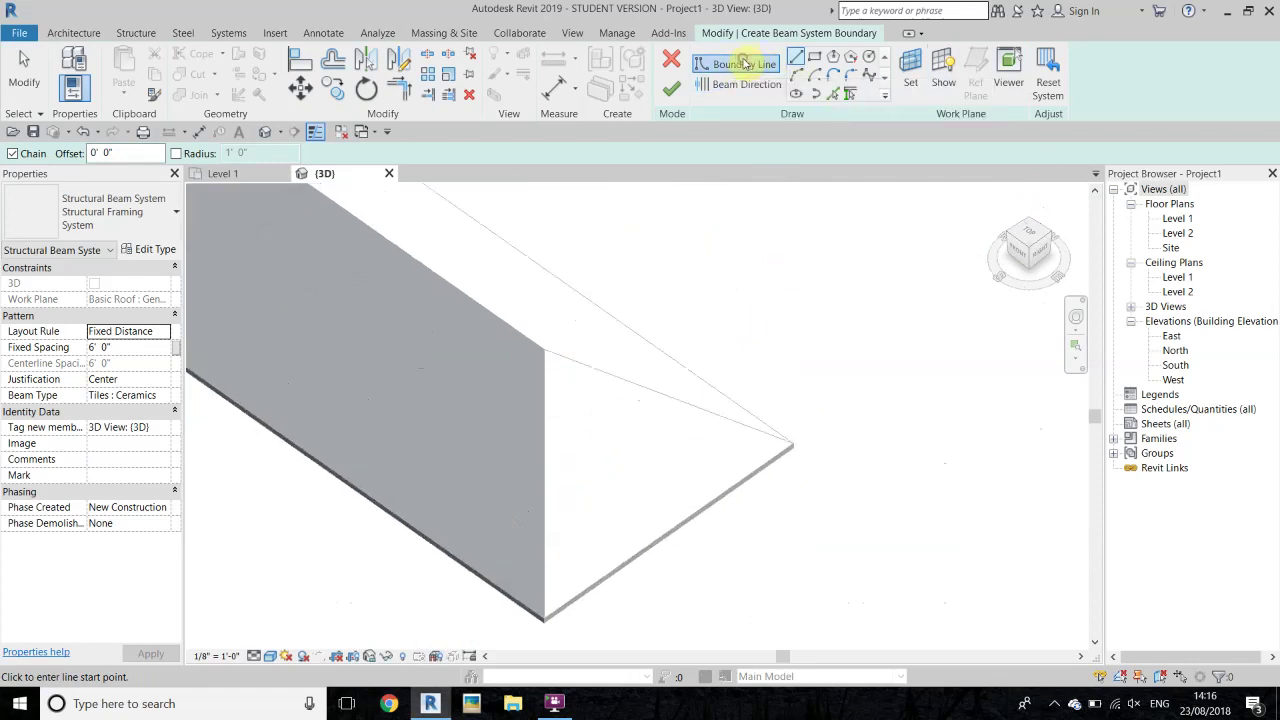
- Pick the sloped hip edge, vertical edge and bottom roof edge as boundary lines
left_click(834, 95)
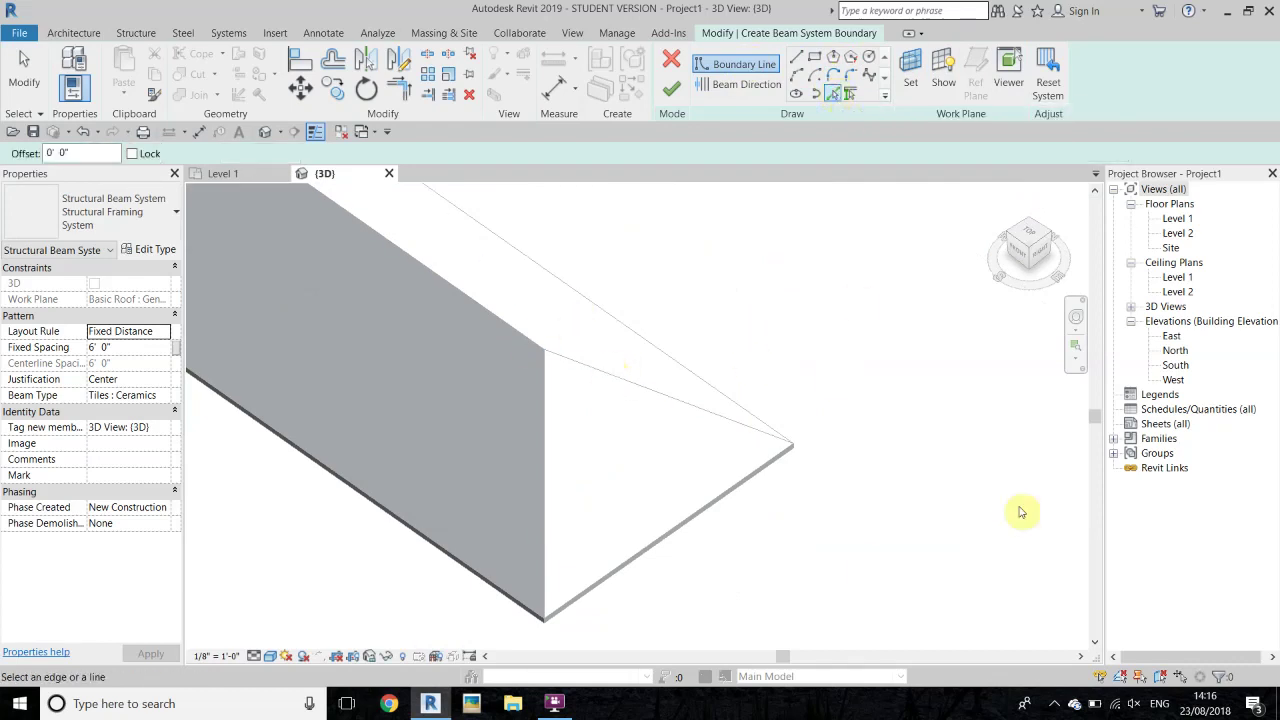
left_click(614, 375)
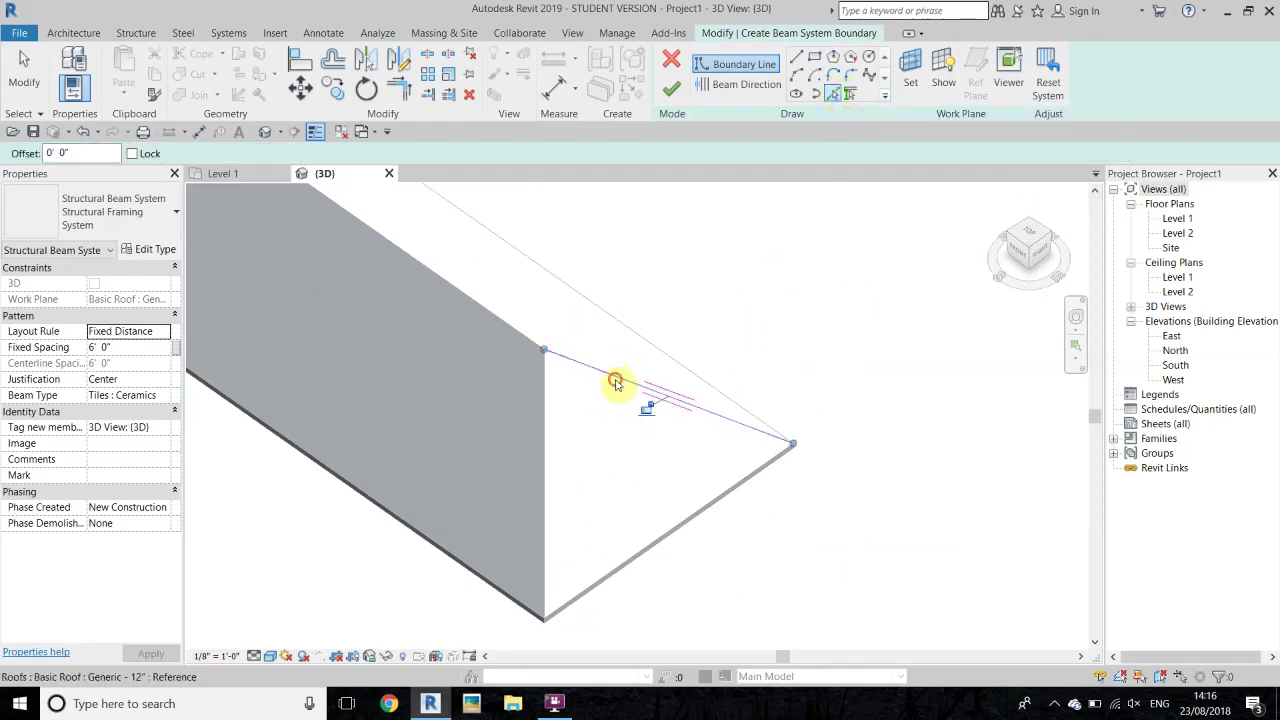
left_click(556, 400)
left_click(681, 519)
scroll(586, 614, "up", 2)
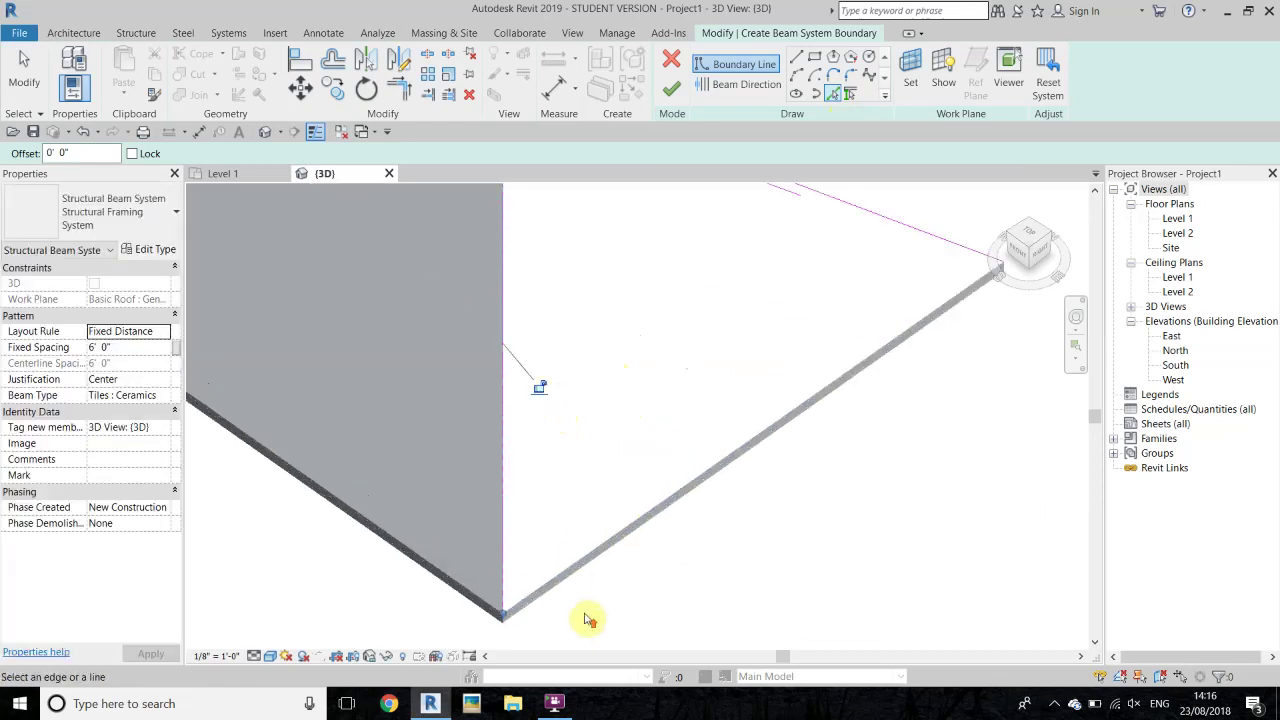
scroll(614, 561, "down", 3)
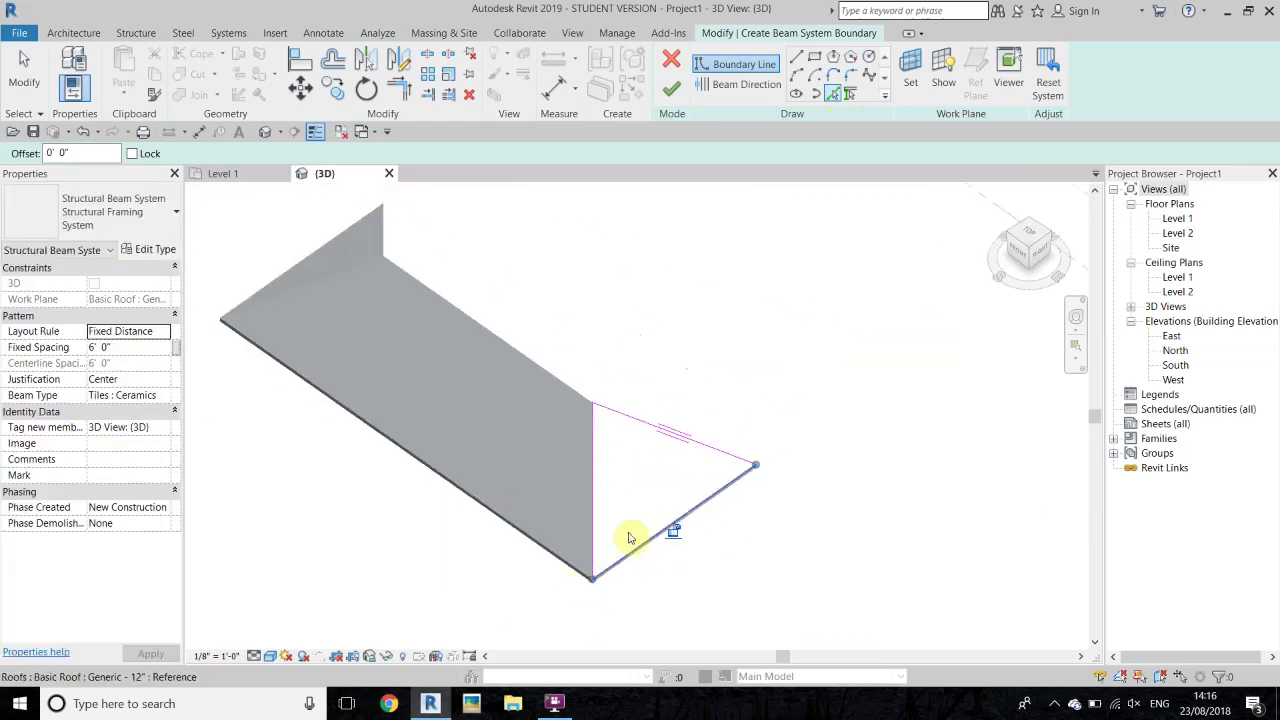
scroll(612, 555, "up", 2)
right_click(929, 266)
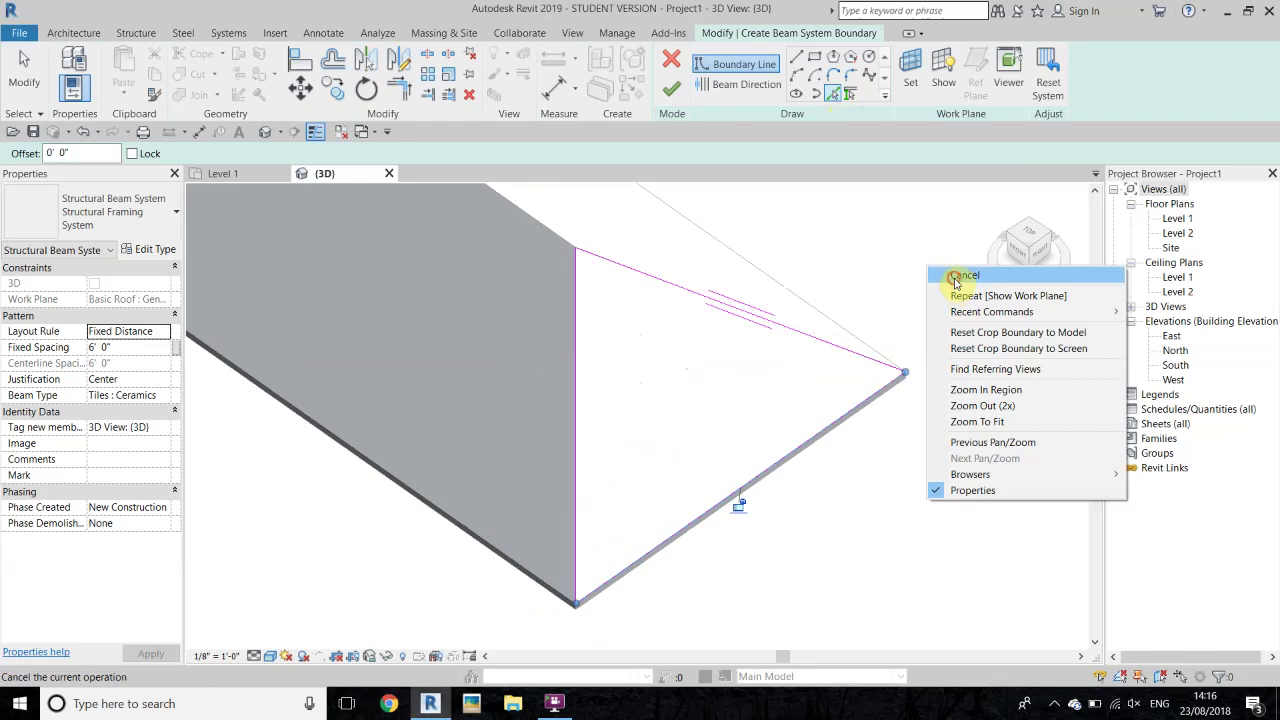
right_click(832, 214)
left_click(849, 224)
- Select the triangular boundary sketch lines and switch to beam direction mode
left_click_drag(648, 244, 857, 385)
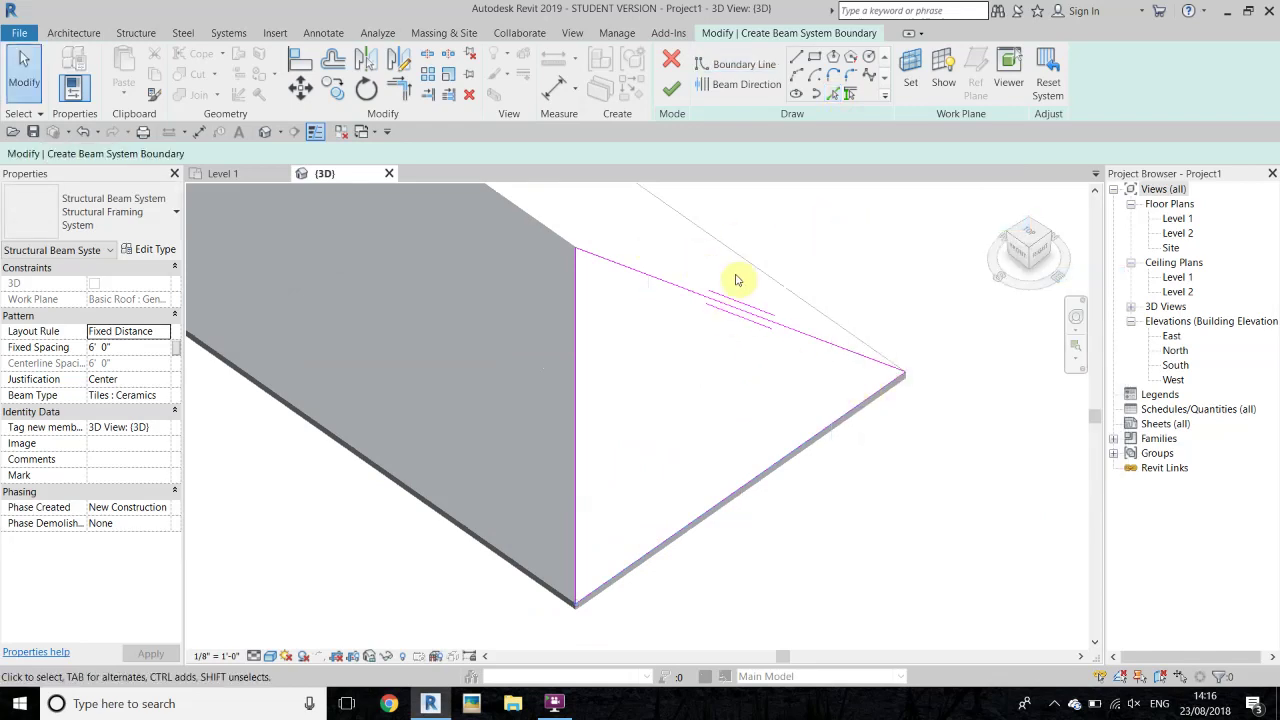
scroll(713, 292, "up", 2)
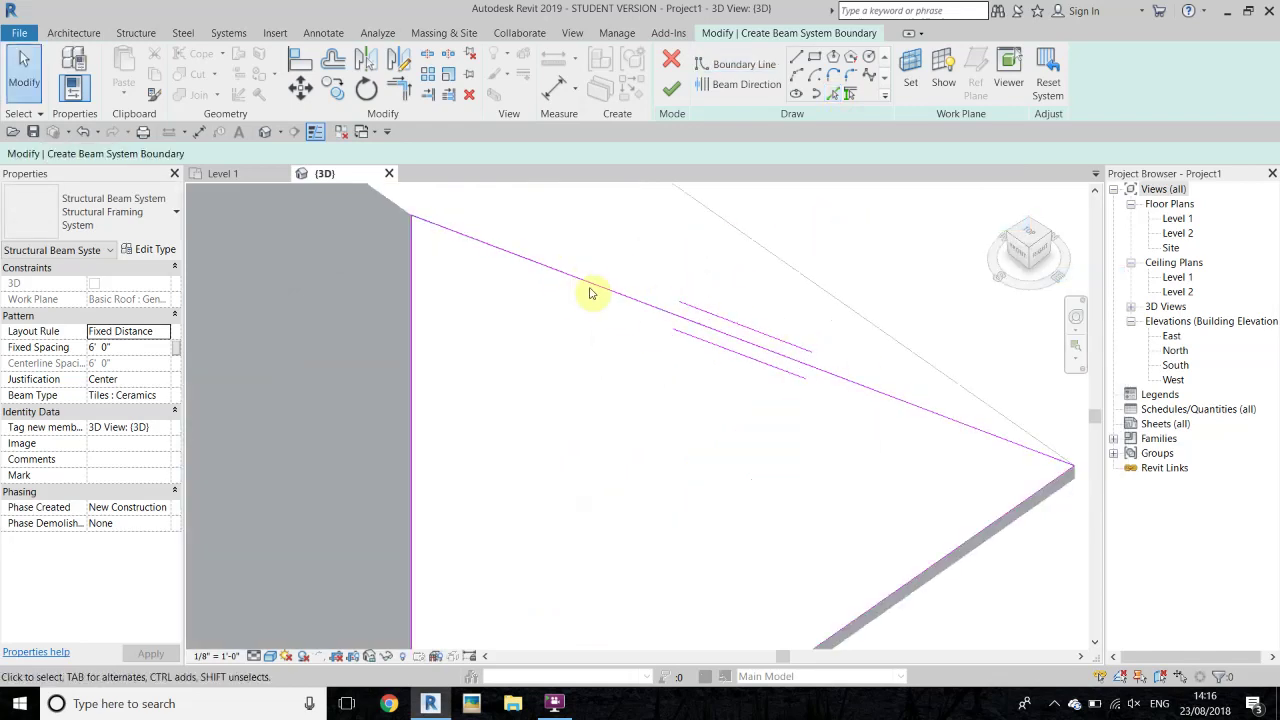
scroll(600, 290, "up", 2)
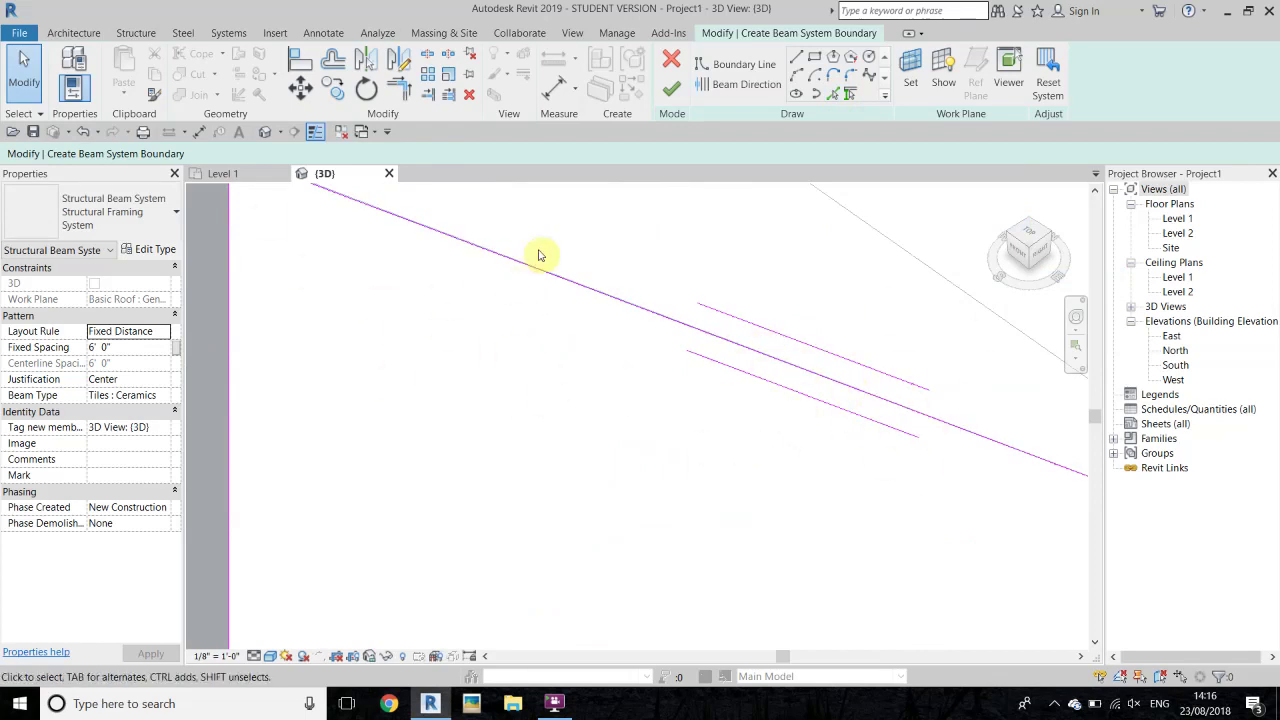
left_click_drag(571, 200, 858, 413)
scroll(800, 395, "down", 2)
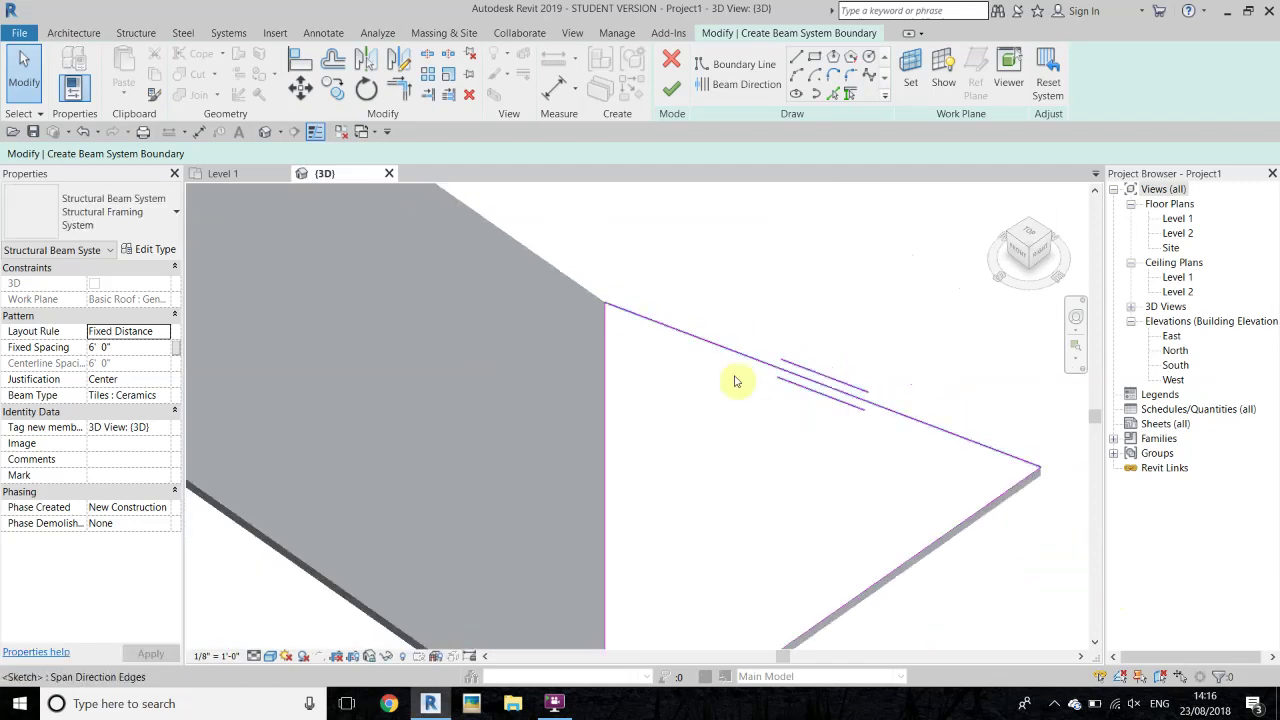
scroll(736, 360, "down", 2)
mouse_move(677, 300)
left_mouse_down()
mouse_move(884, 478)
mouse_move(818, 218)
left_mouse_up()
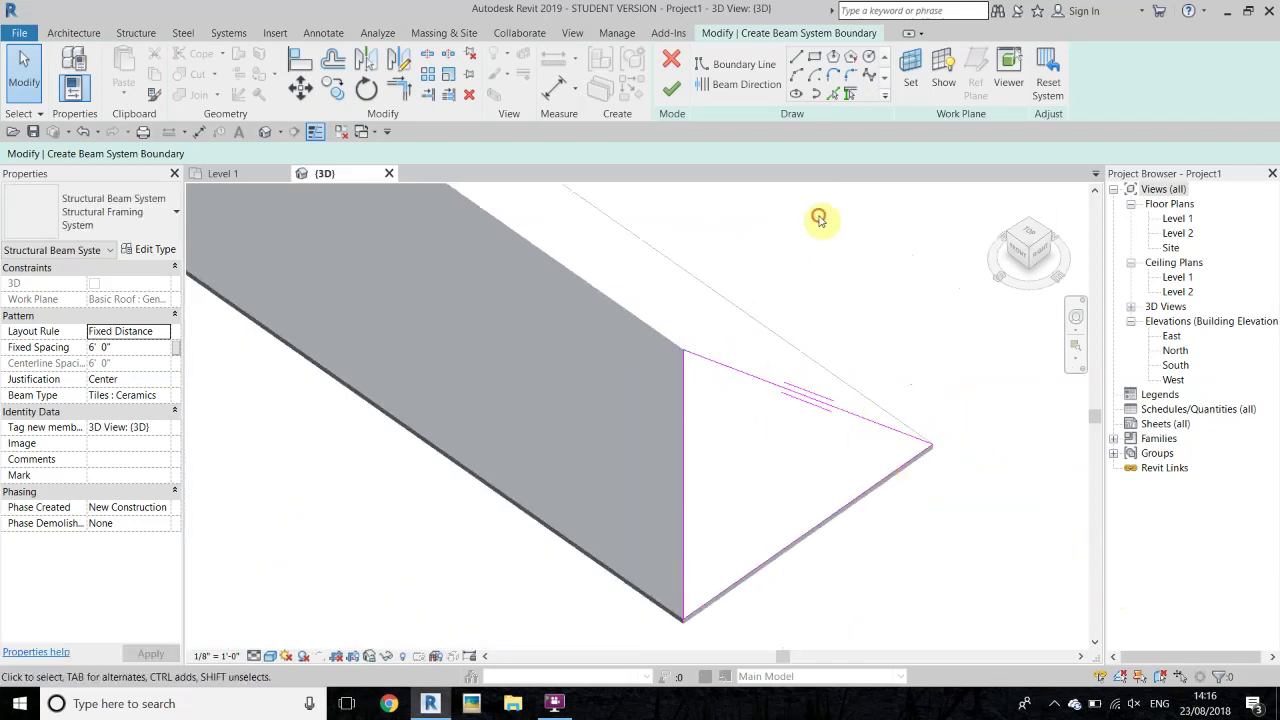
left_click(745, 90)
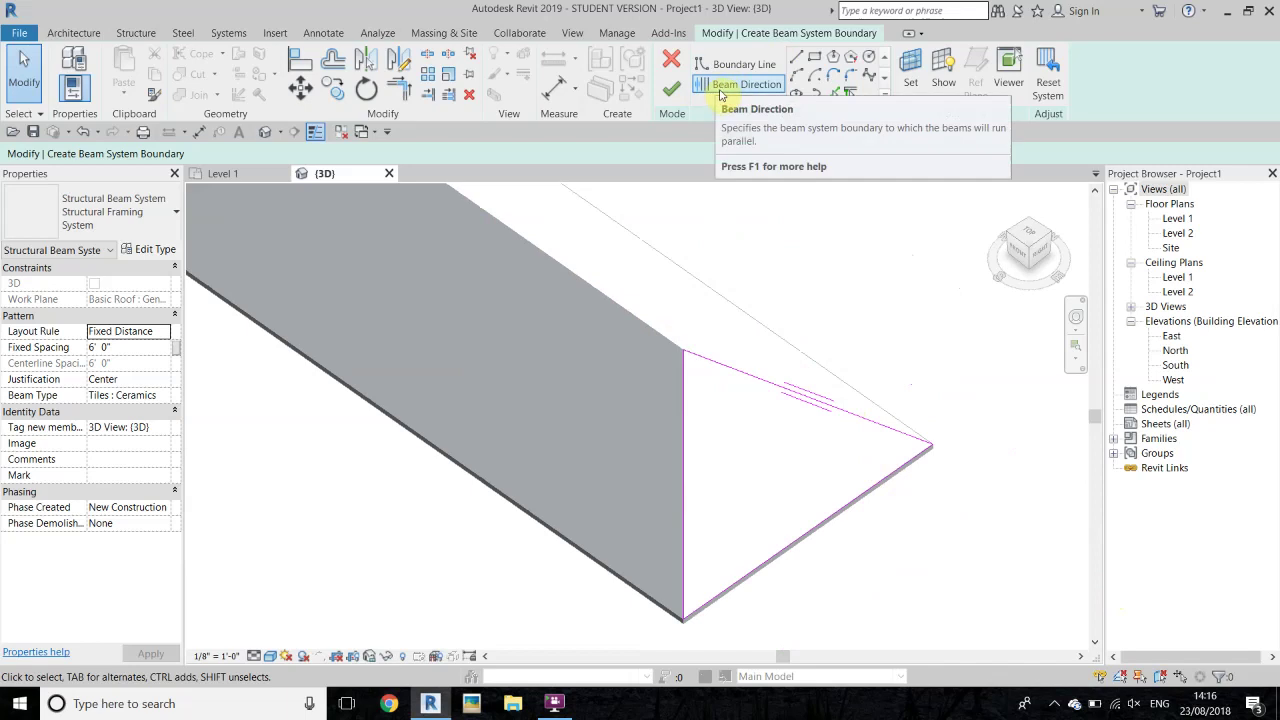
left_click(717, 88)
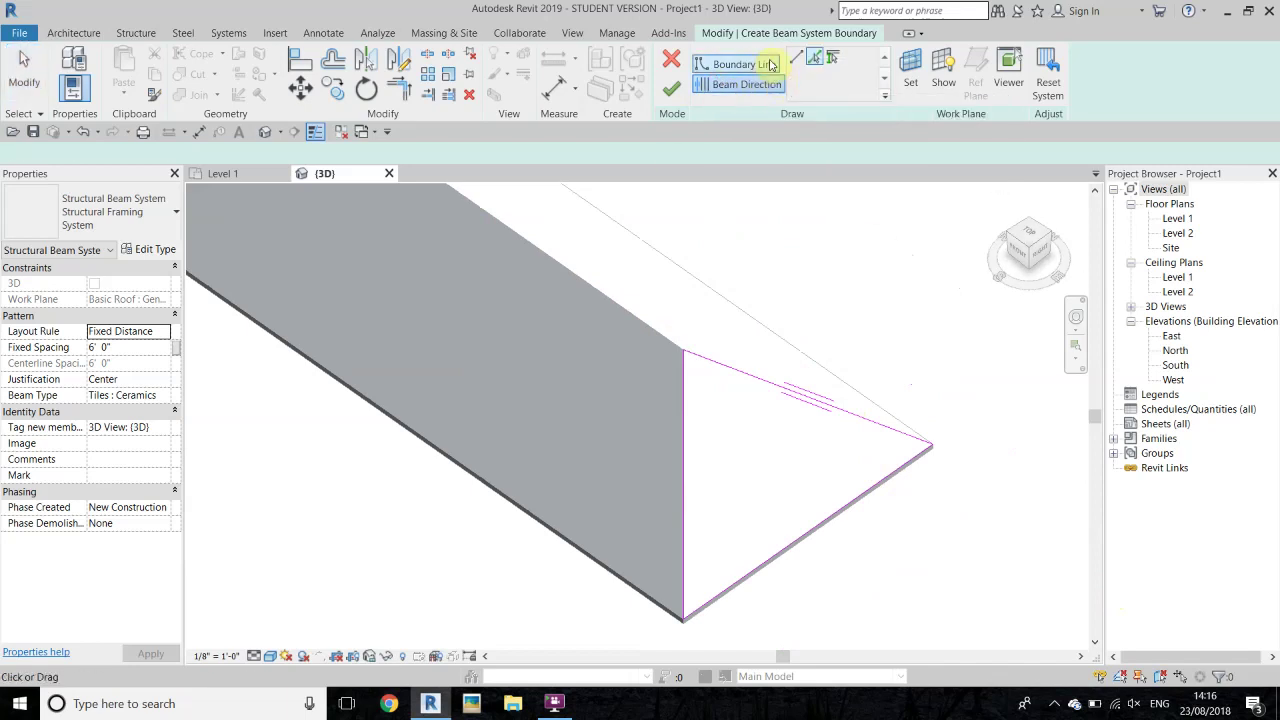
- Draw a beam direction line from the bottom roof edge across the lower hip face
left_click(772, 558)
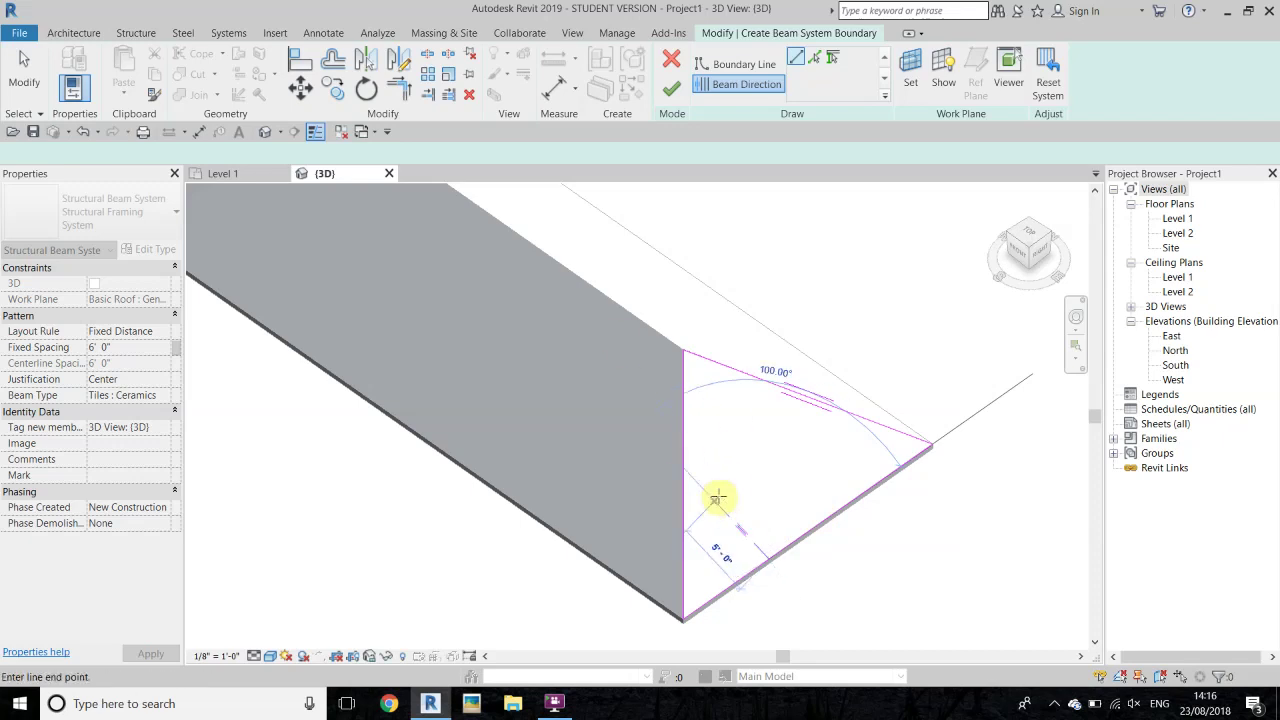
right_click(748, 455)
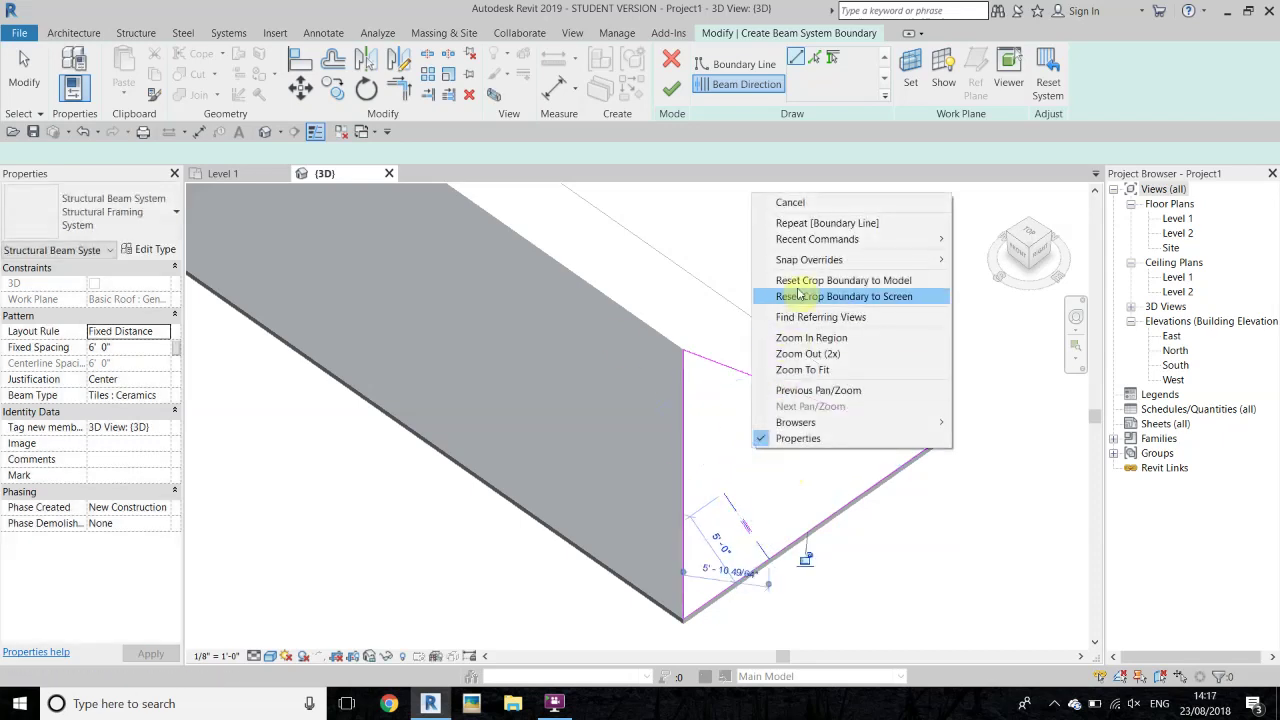
left_click(808, 200)
right_click(760, 405)
left_click(792, 411)
scroll(708, 491, "up", 5)
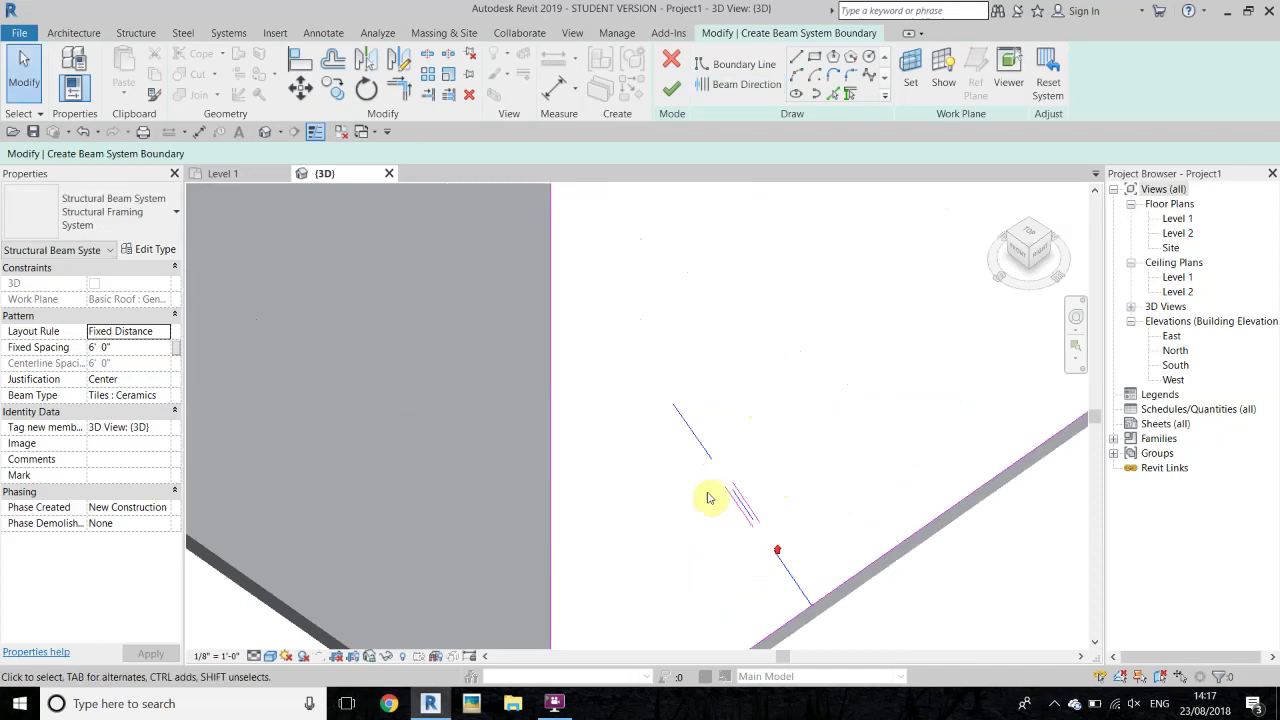
scroll(800, 291, "down", 3)
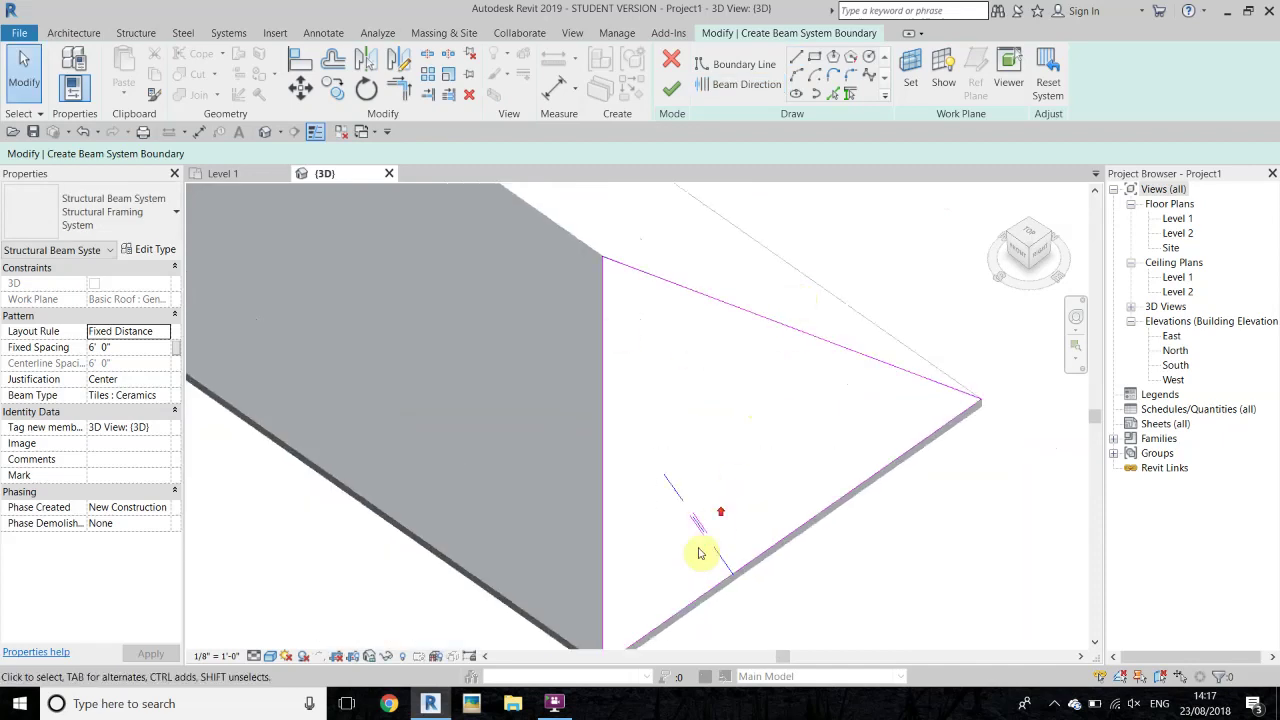
scroll(694, 551, "up", 3)
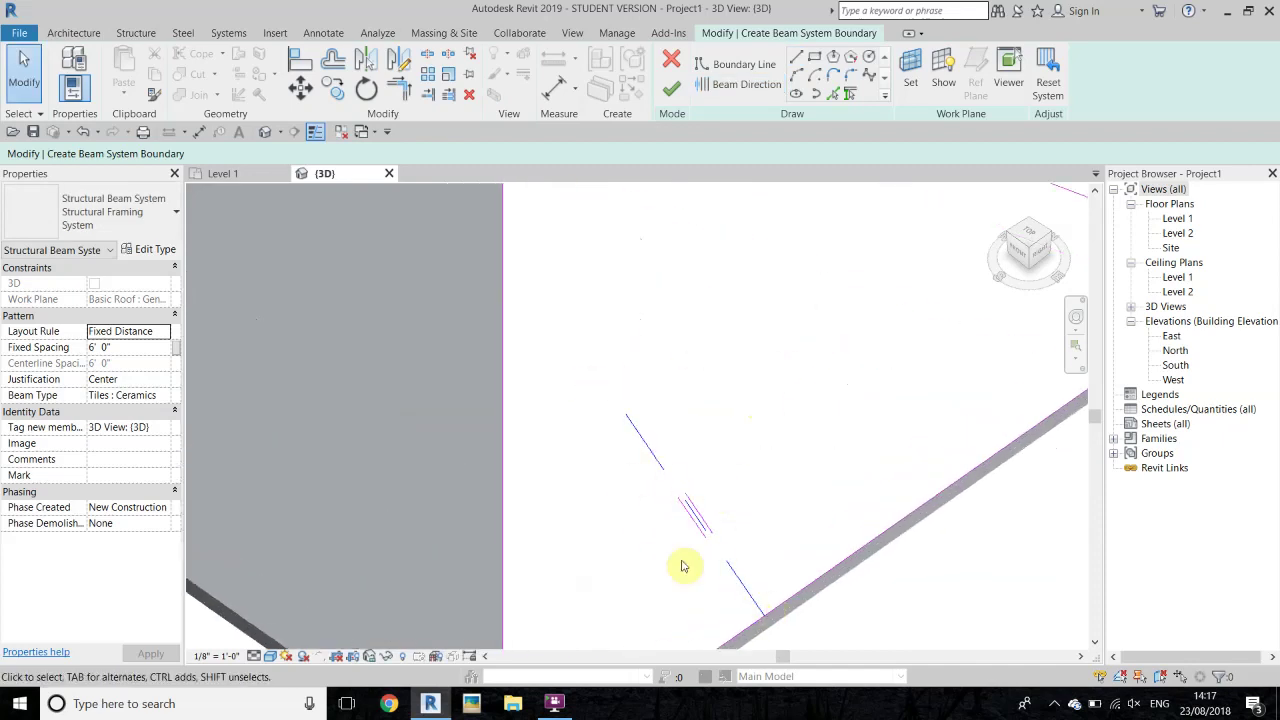
scroll(605, 430, "down", 2)
scroll(612, 451, "down", 2)
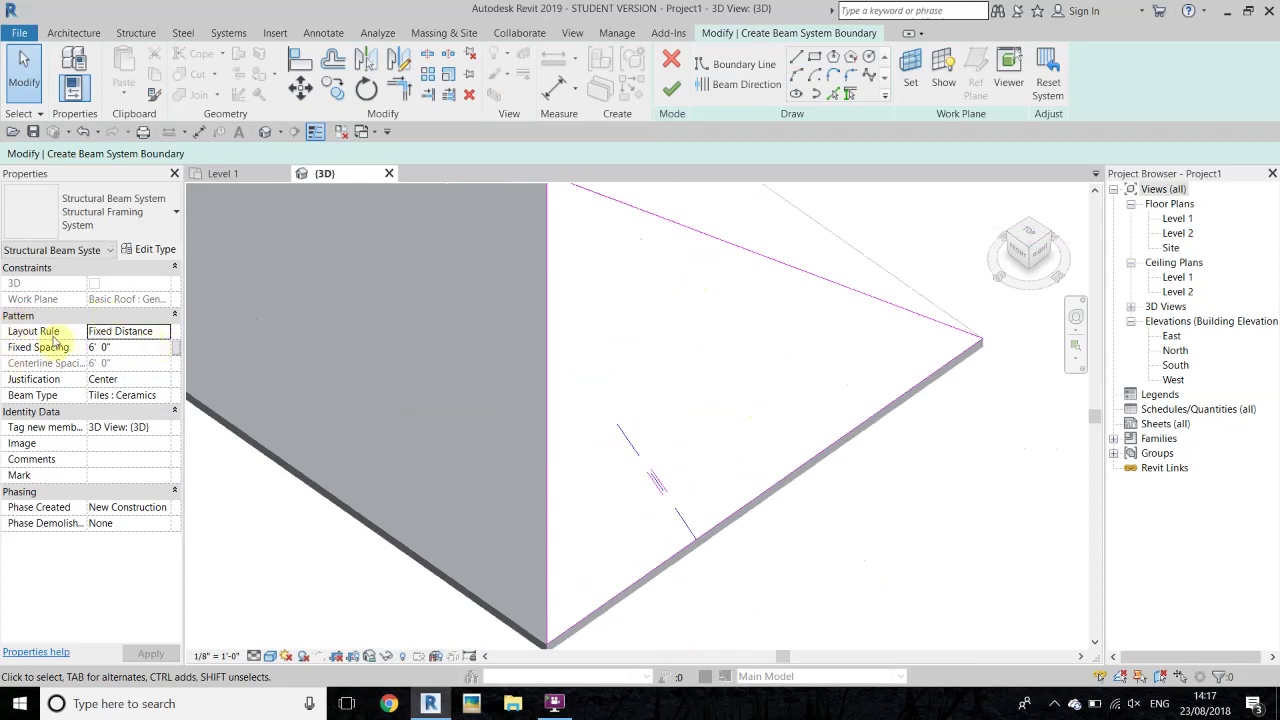
- Set Fixed Distance layout, 0' 9" spacing, Center justification and Tiles : Ceramics beam type
left_click(164, 331)
left_click(130, 348)
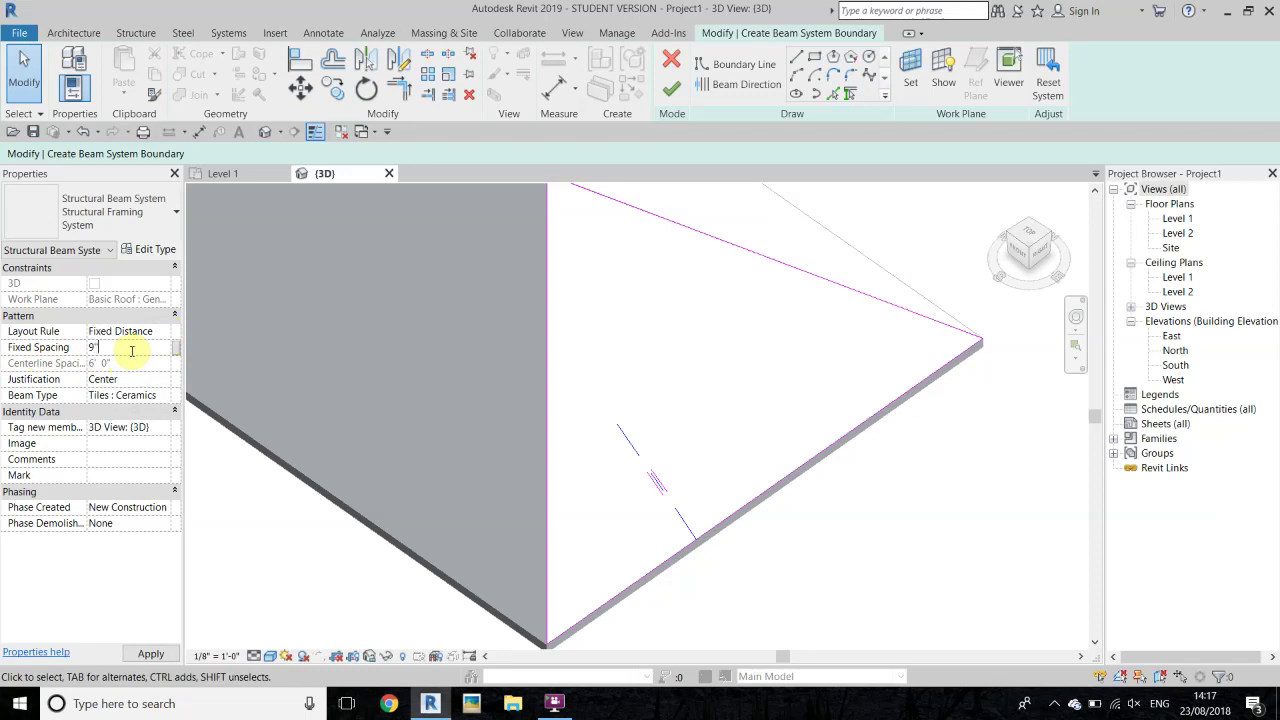
key("Return")
left_click(115, 347)
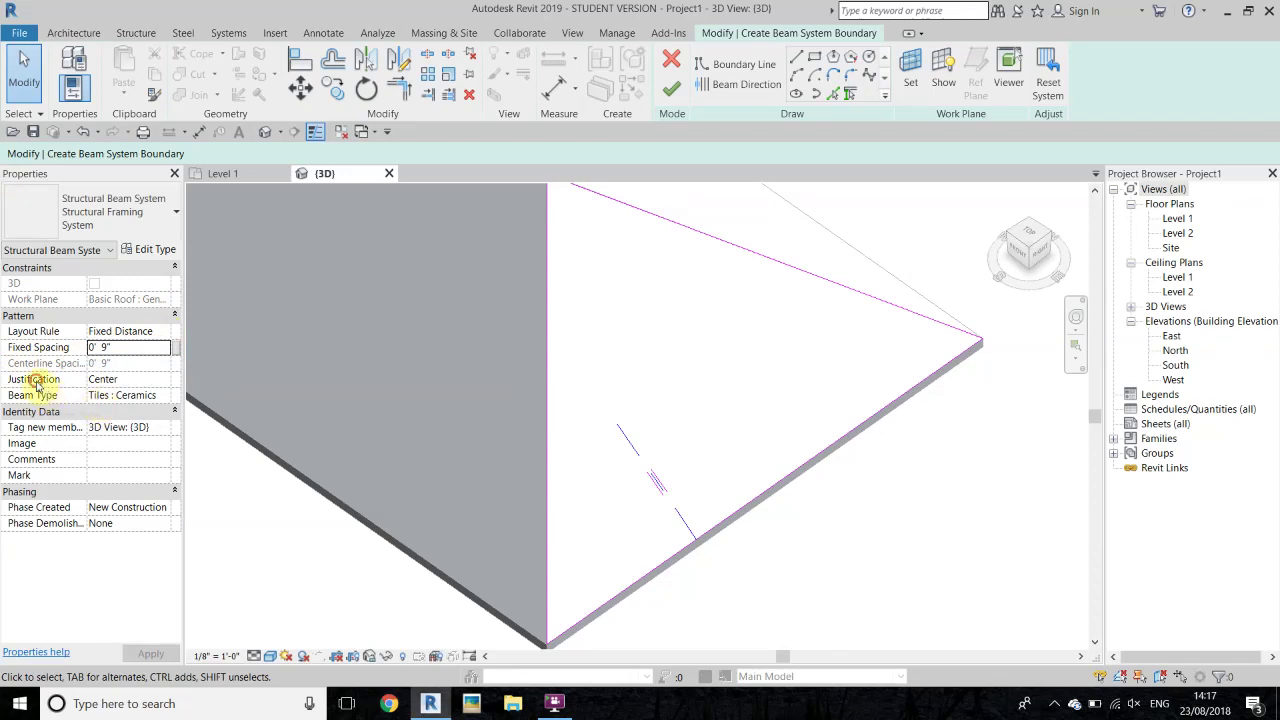
left_click(160, 381)
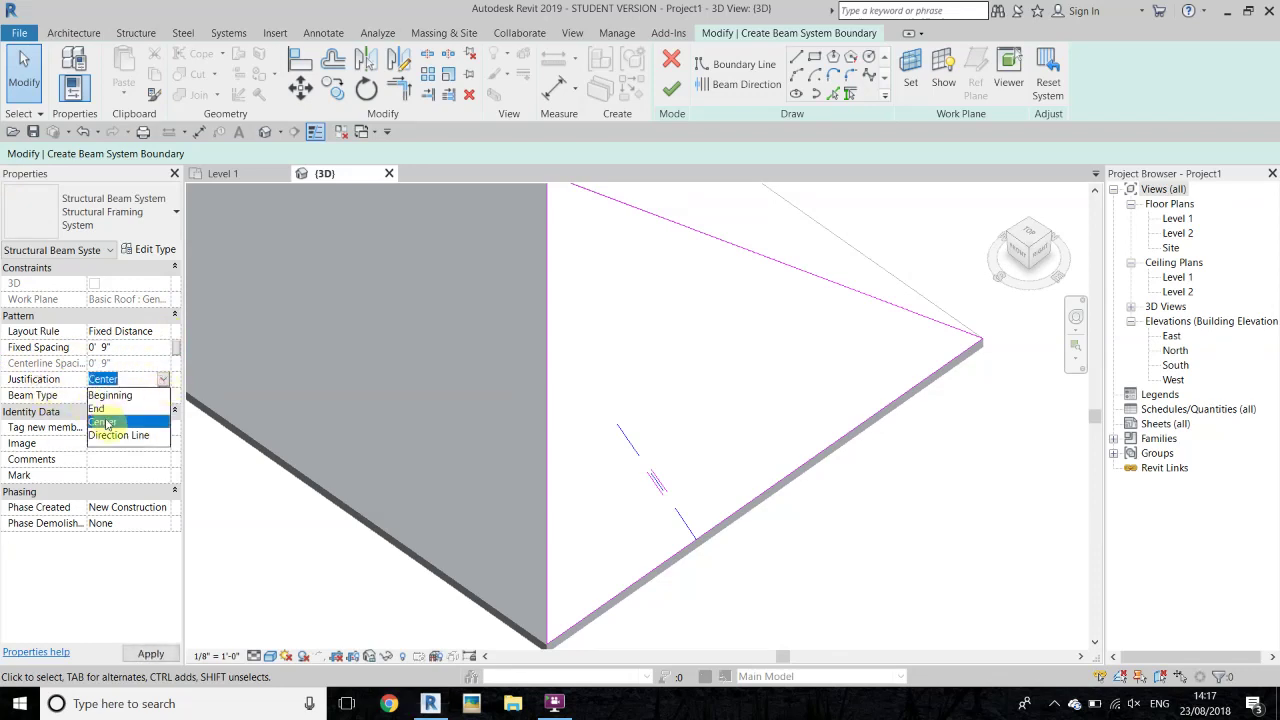
left_click(106, 423)
left_click(166, 397)
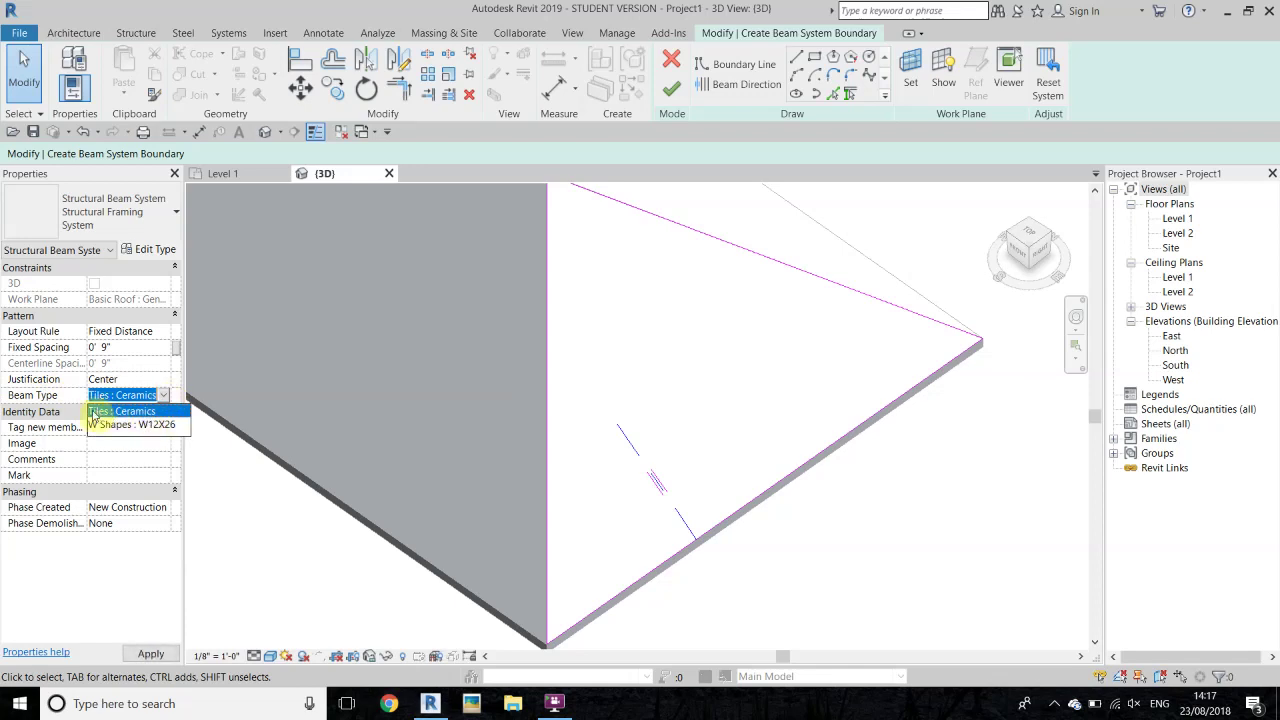
left_click(129, 412)
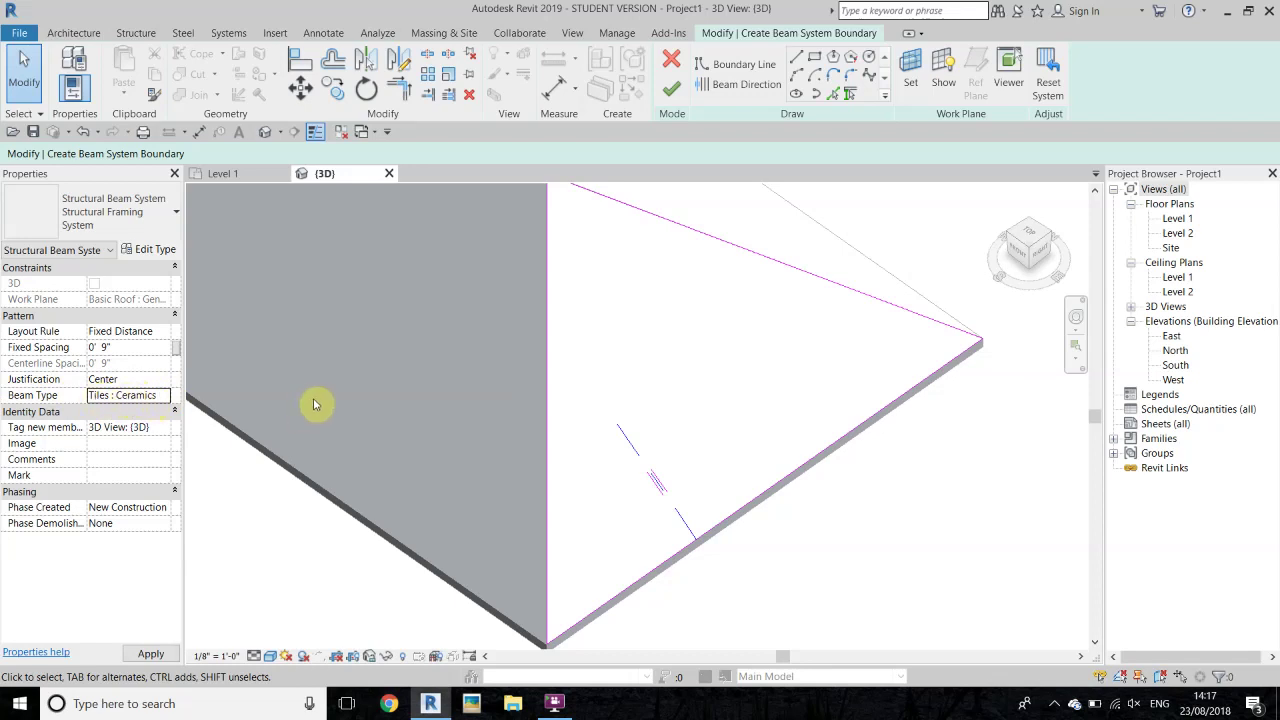
scroll(708, 511, "down", 1)
scroll(679, 465, "up", 3)
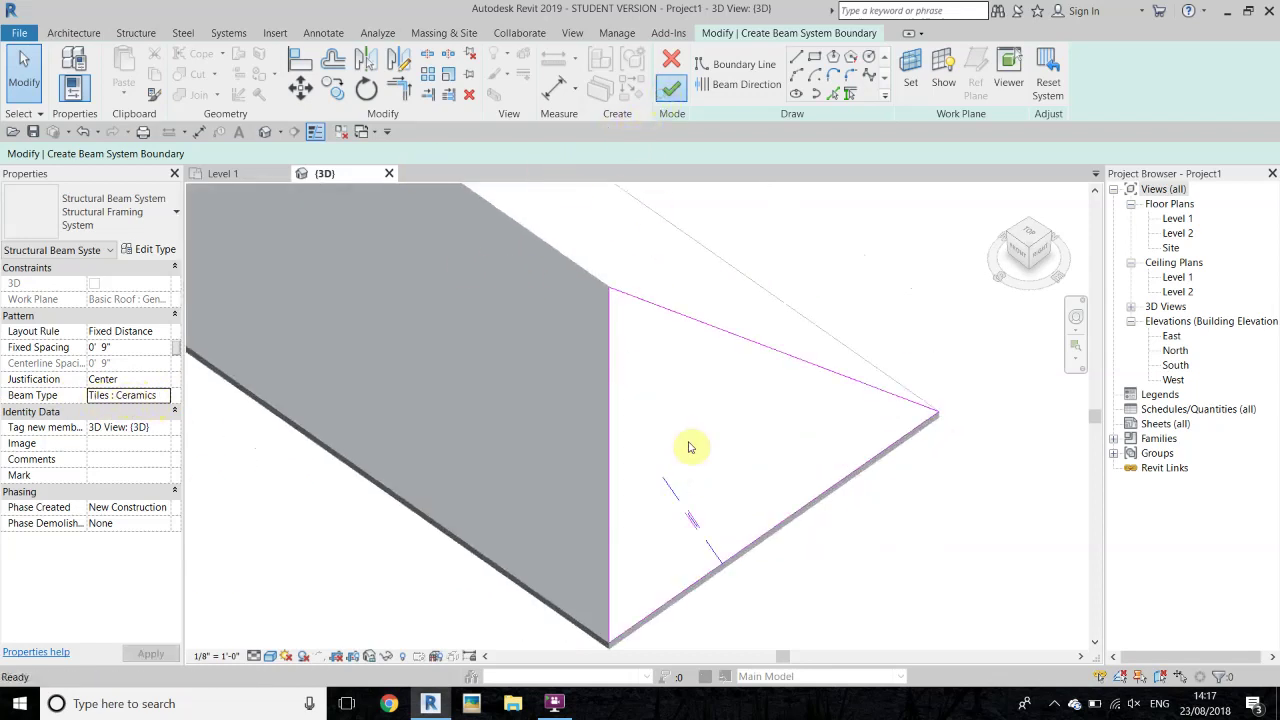
- Finish the 0' 9" tile beam system, dissociate its work plane, and view it from the front
scroll(630, 391, "up", 3)
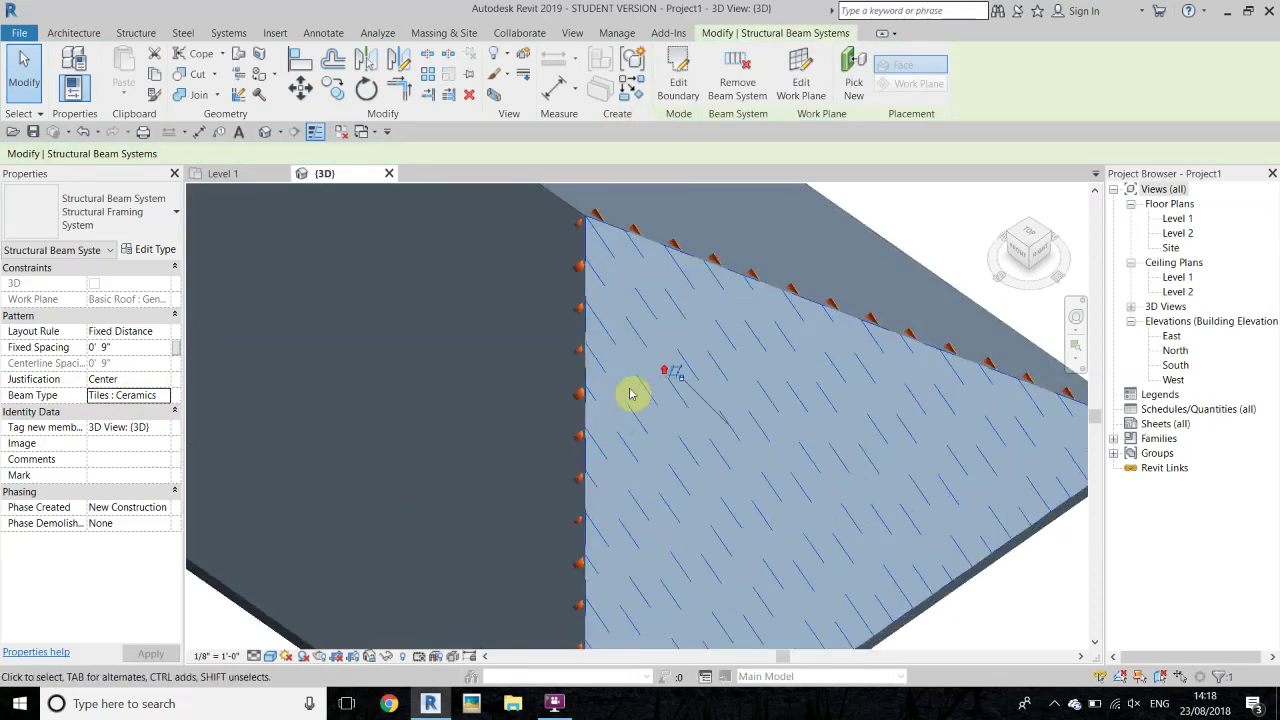
scroll(606, 205, "up", 2)
scroll(449, 320, "down", 2)
scroll(470, 340, "down", 2)
scroll(523, 289, "up", 2)
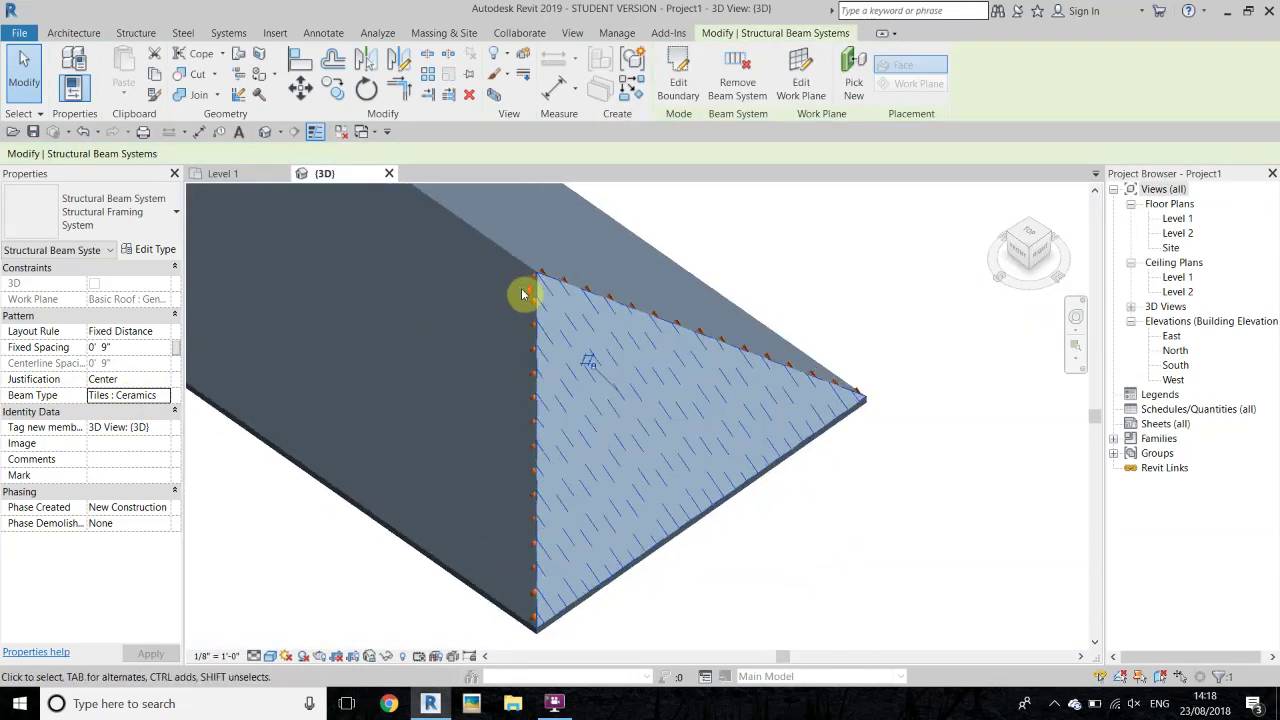
scroll(550, 420, "up", 2)
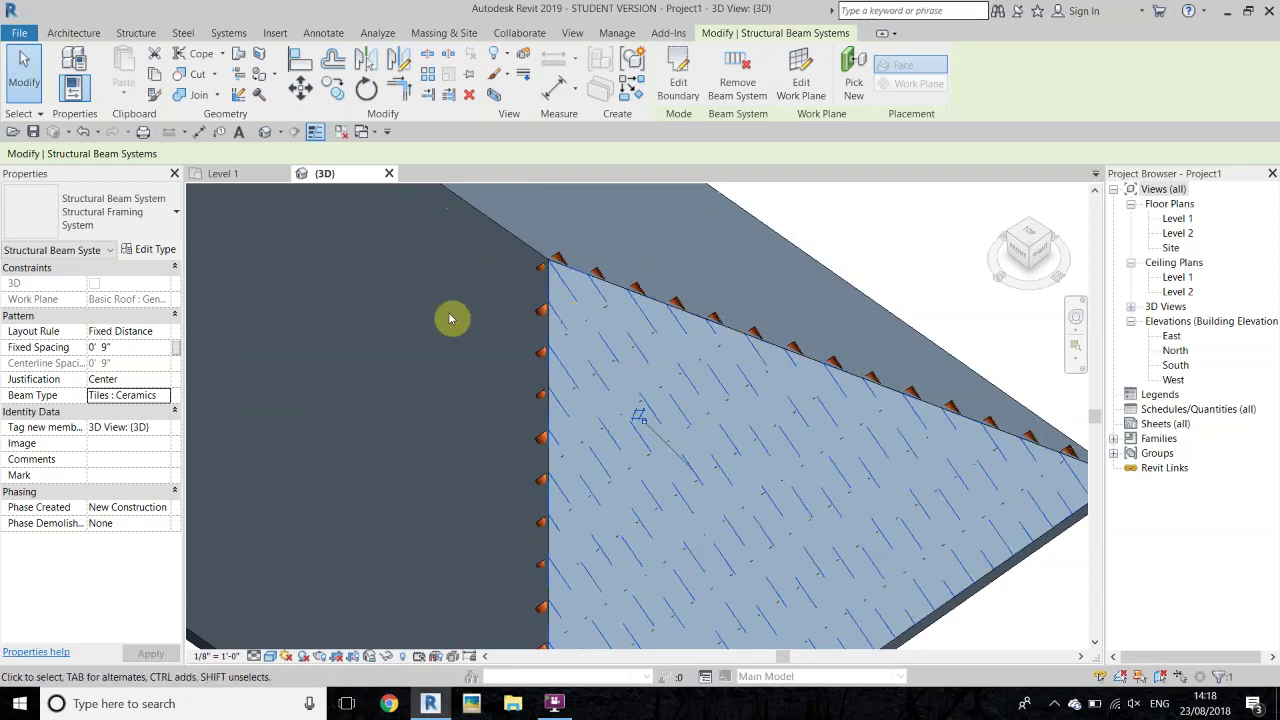
scroll(713, 459, "up", 3)
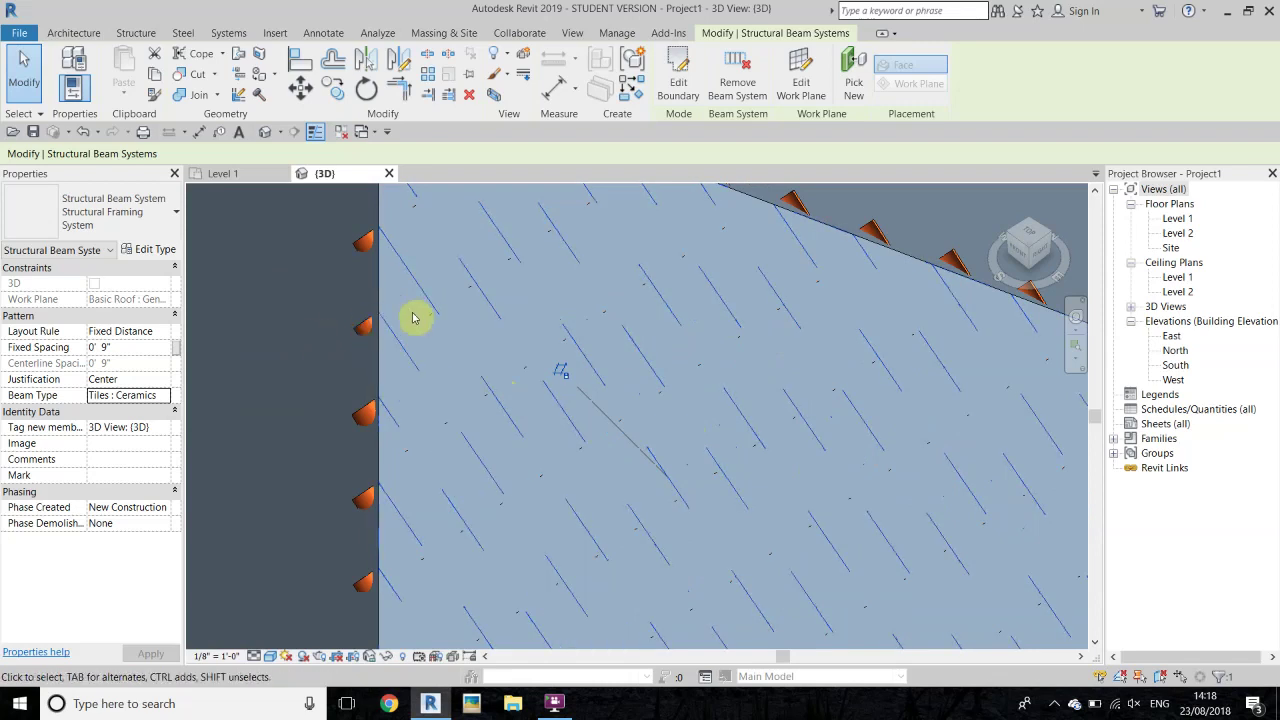
scroll(563, 389, "up", 1)
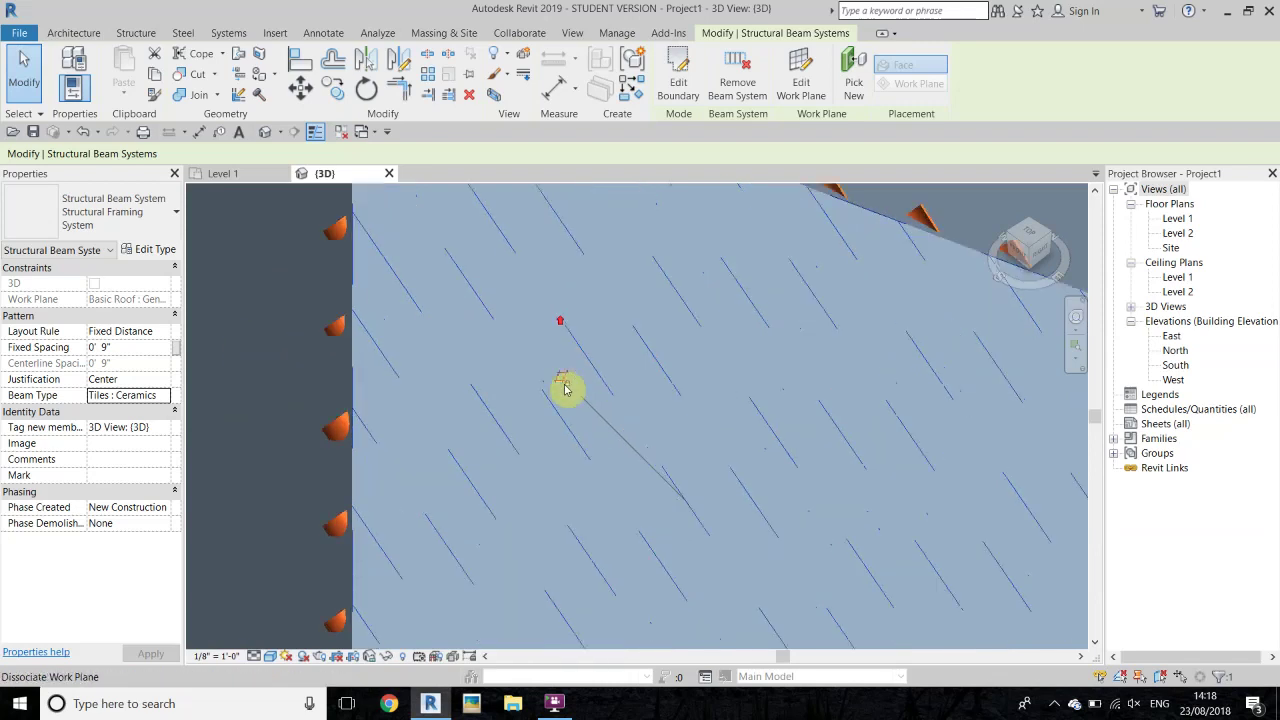
scroll(563, 389, "up", 1)
scroll(565, 382, "up", 1)
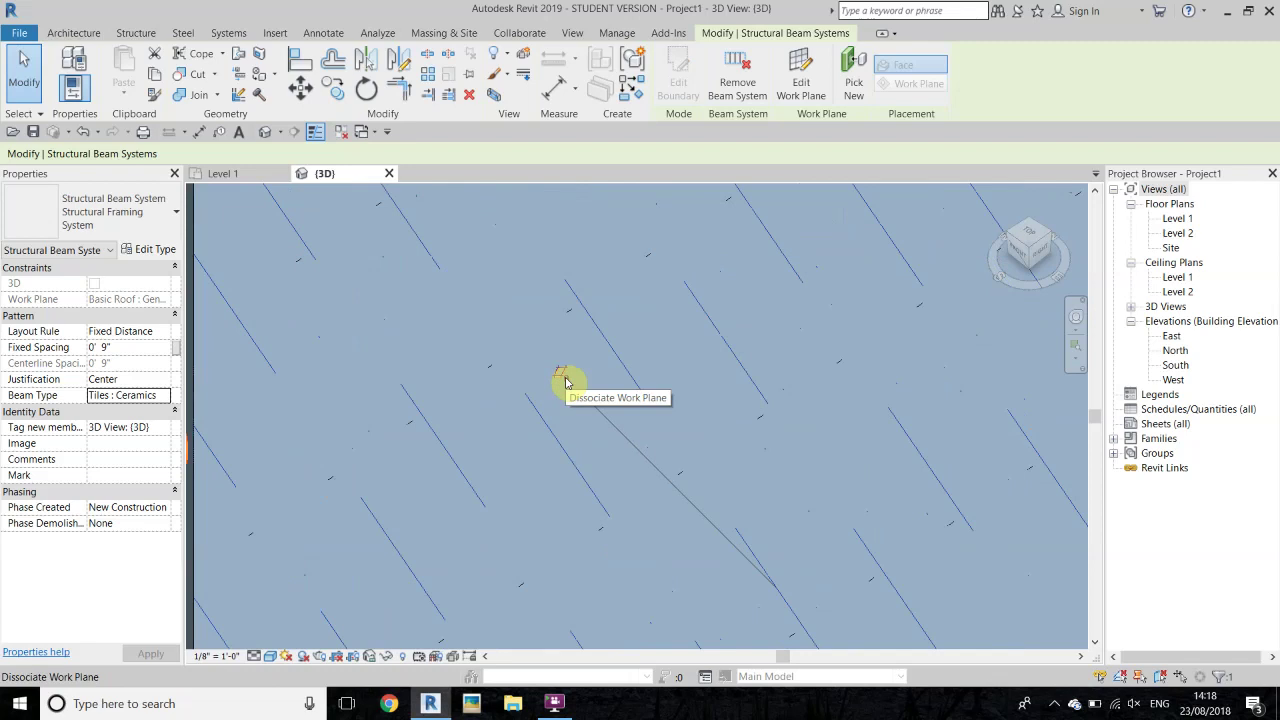
left_click(565, 382)
scroll(620, 390, "down", 2)
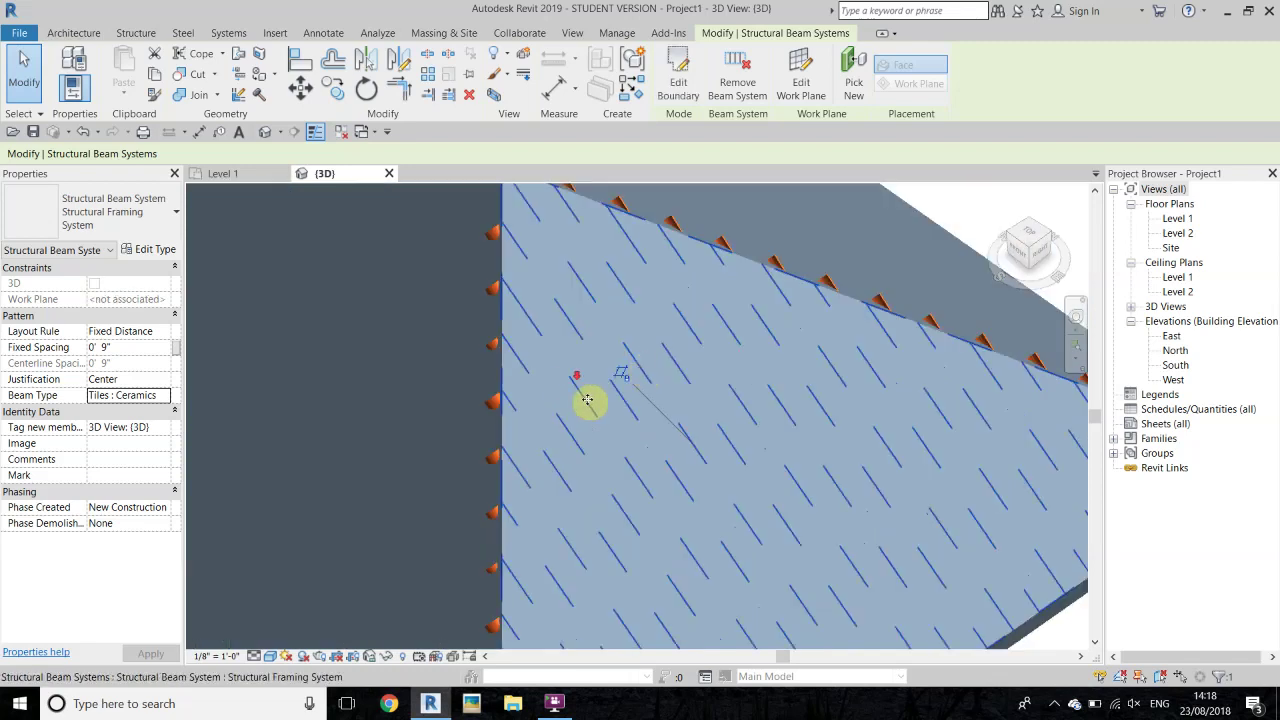
left_click(1028, 260)
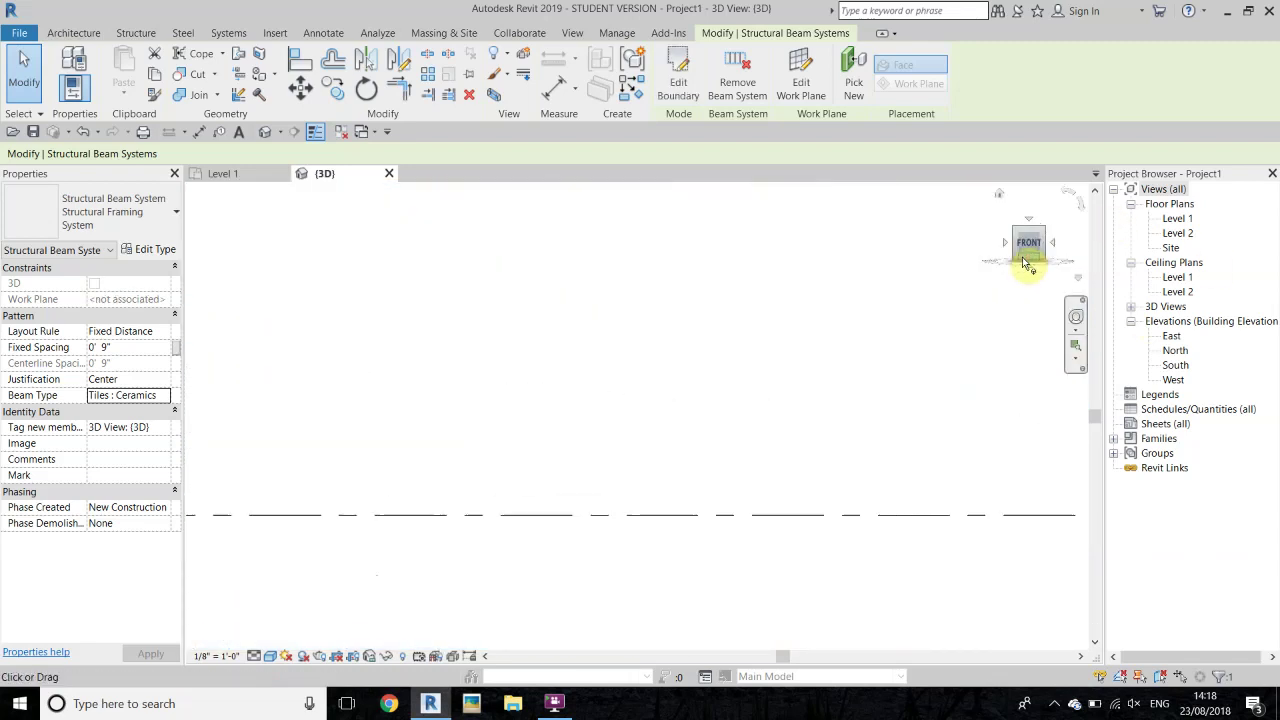
- Switch the 3D view to Wireframe display
scroll(790, 385, "up", 2)
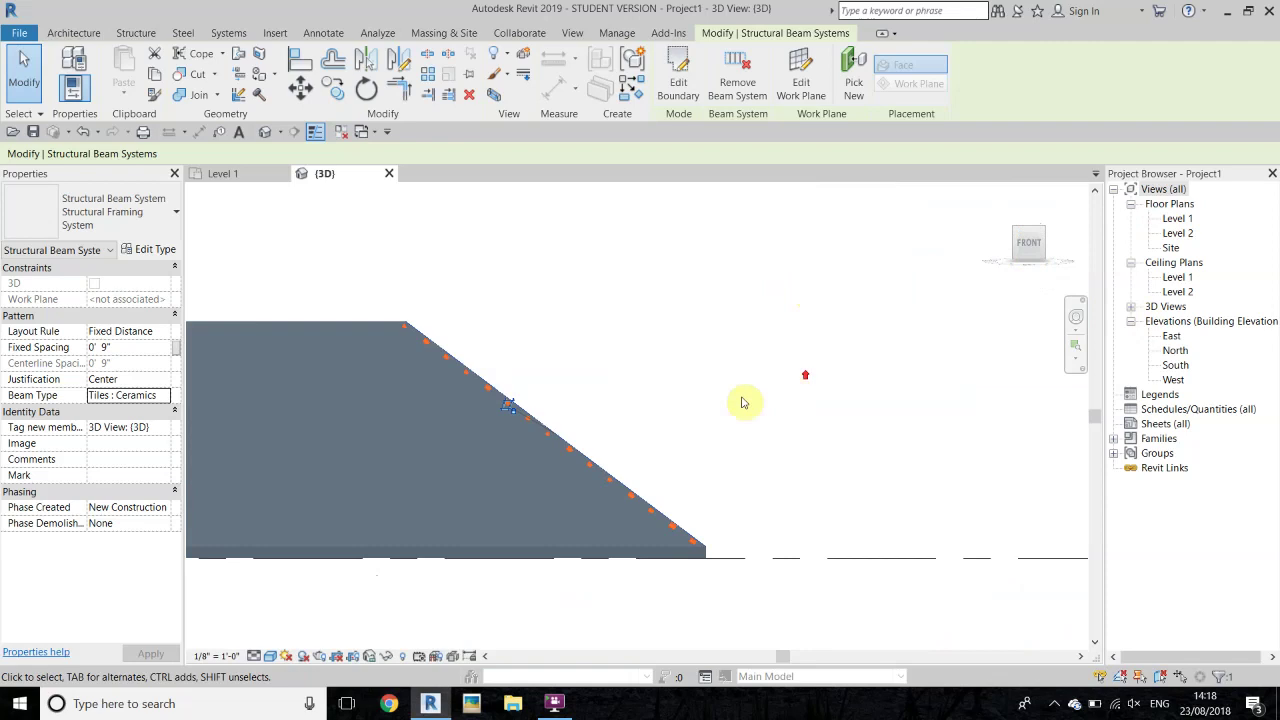
left_click(270, 656)
left_click(296, 557)
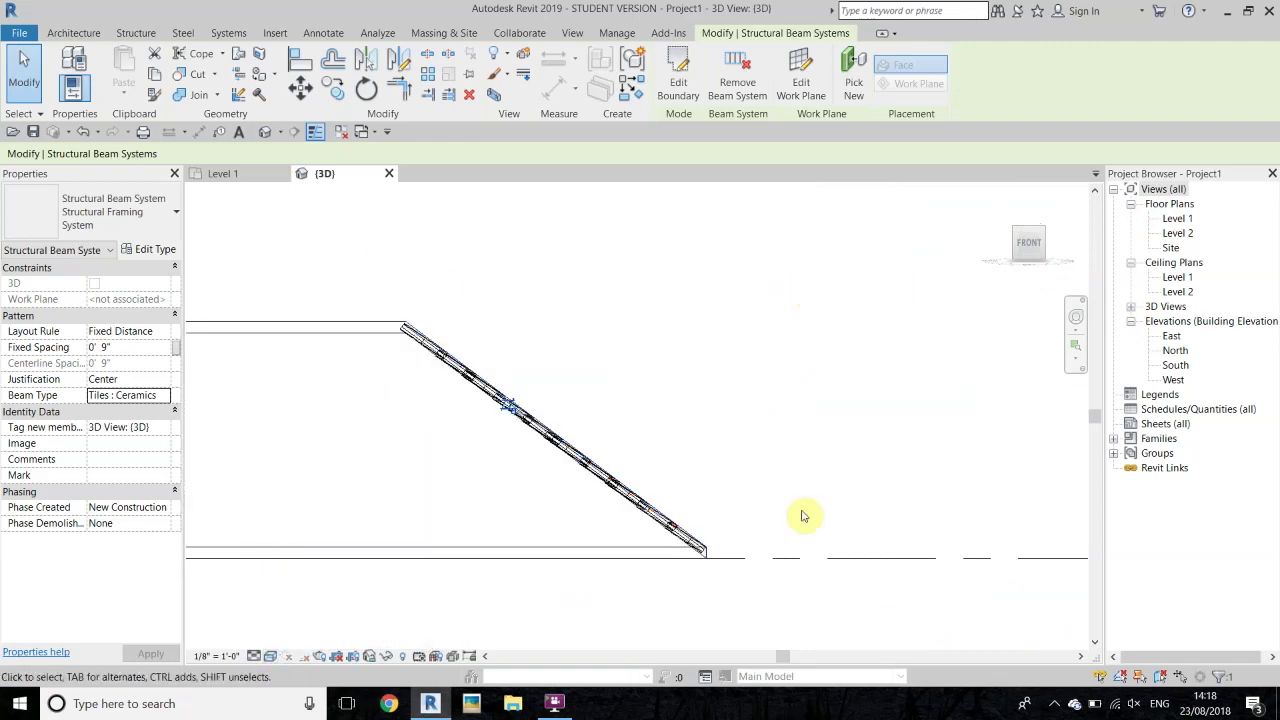
scroll(491, 437, "up", 1)
scroll(740, 430, "up", 2)
scroll(729, 394, "up", 1)
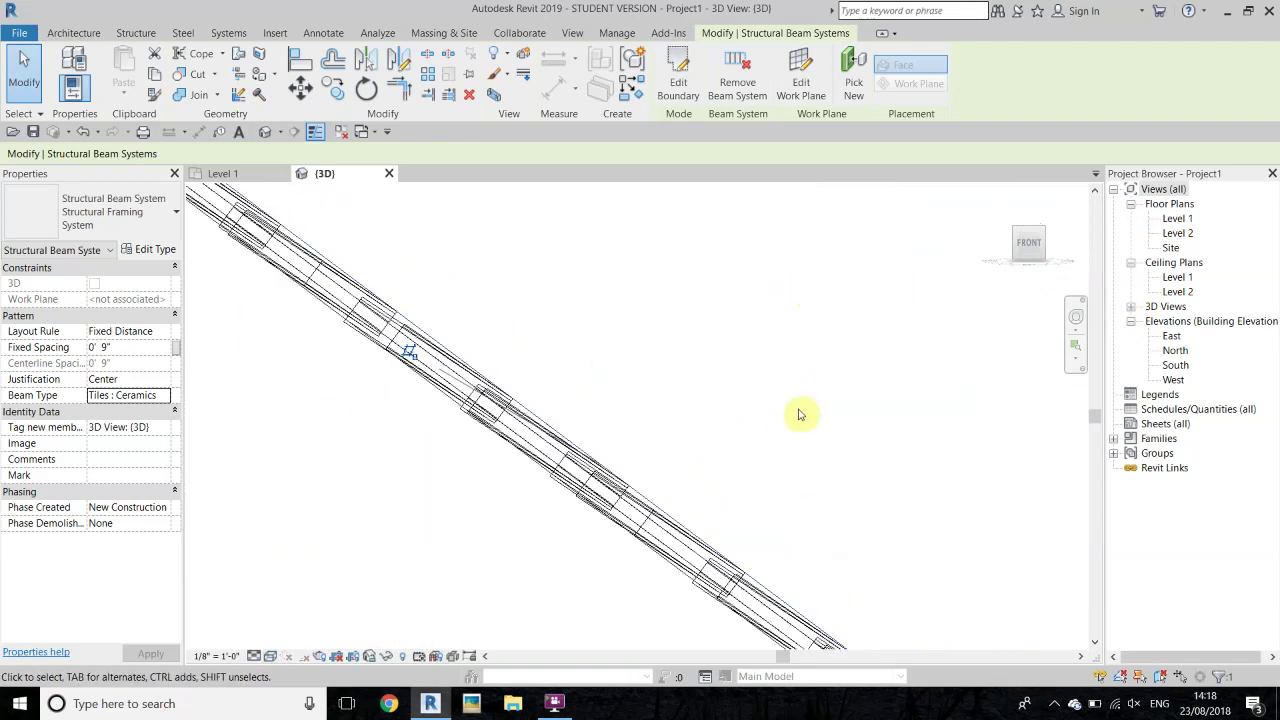
scroll(528, 414, "down", 1)
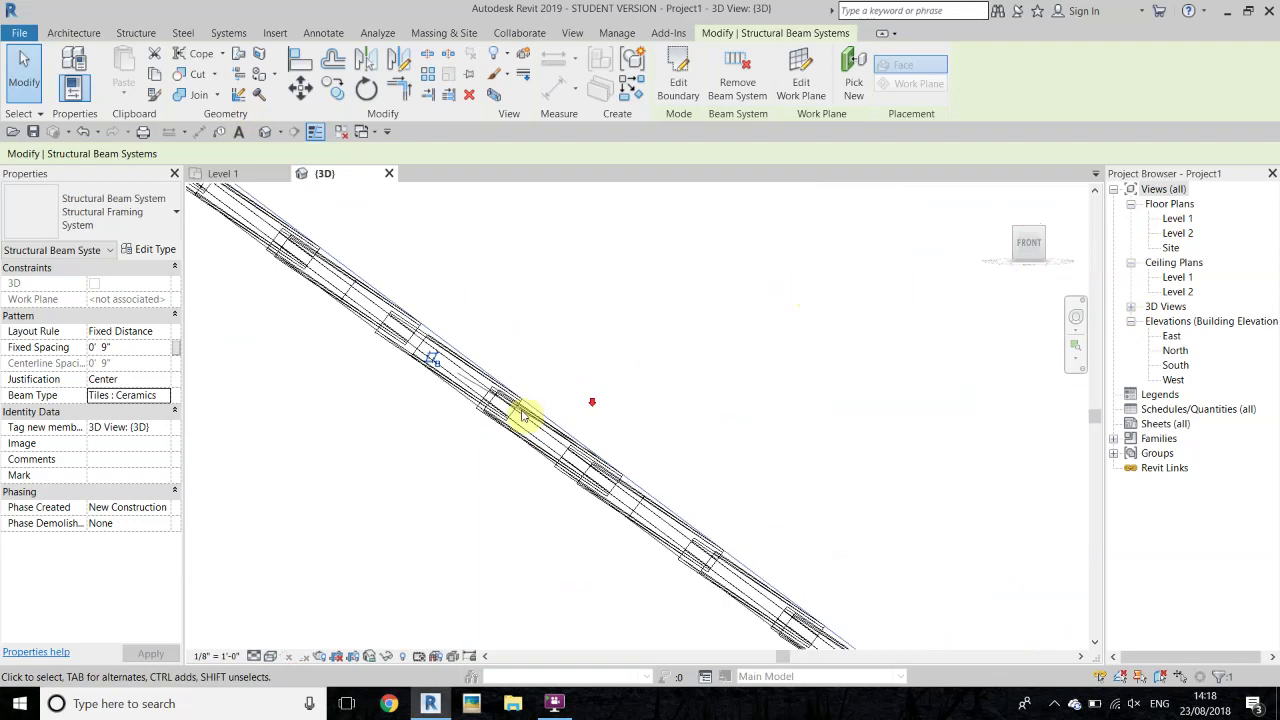
- Move the tile beam system from an endpoint onto the sloped roof surface
left_click(304, 90)
scroll(580, 475, "up", 2)
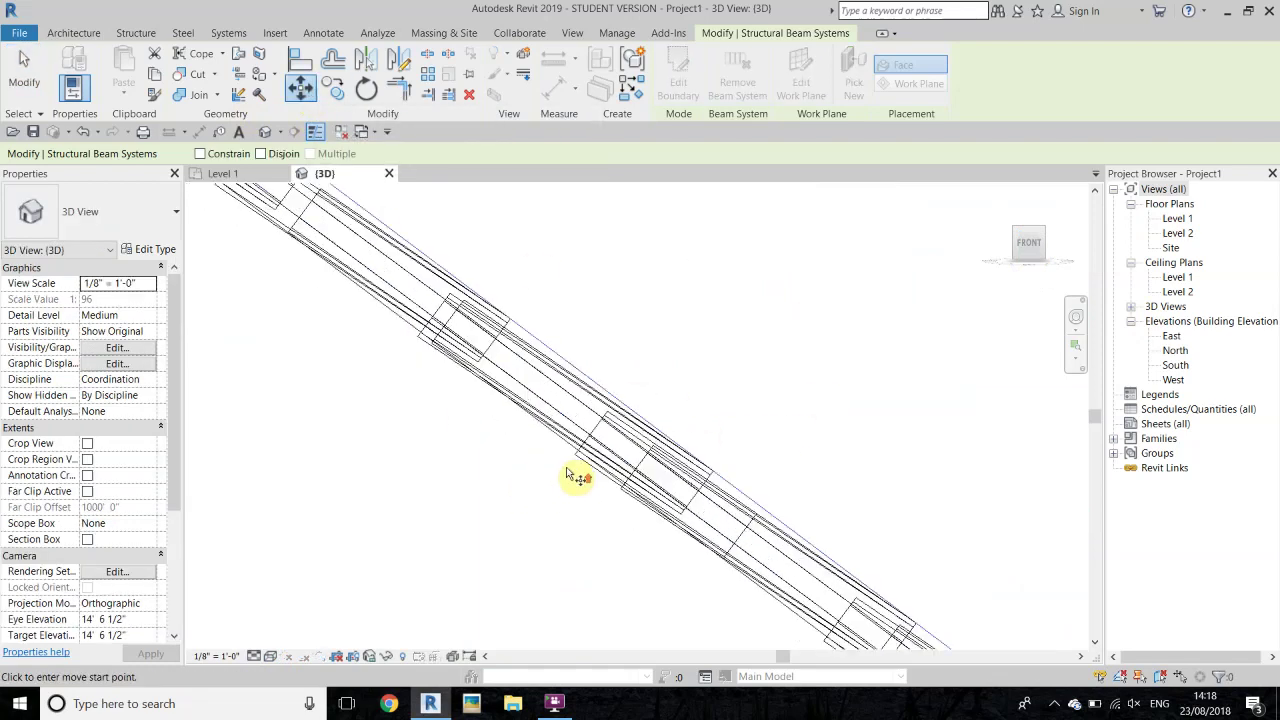
left_click(576, 458)
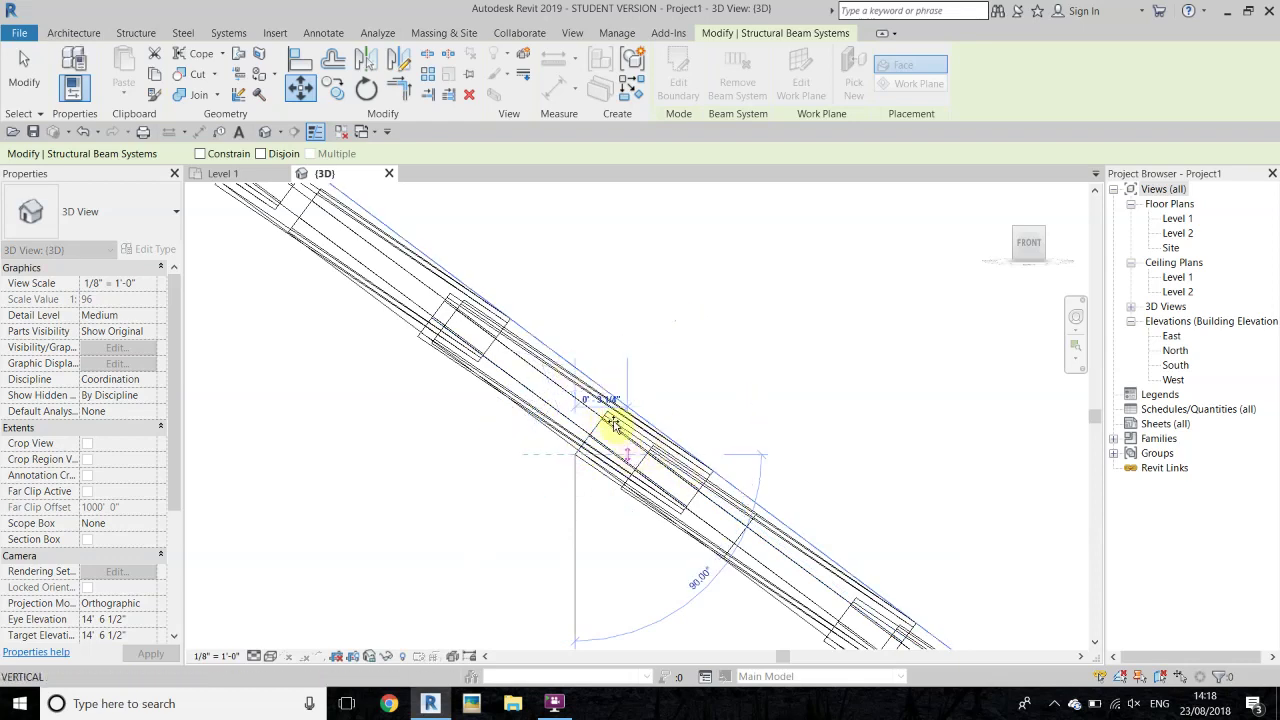
scroll(608, 408, "up", 1)
scroll(604, 370, "up", 2)
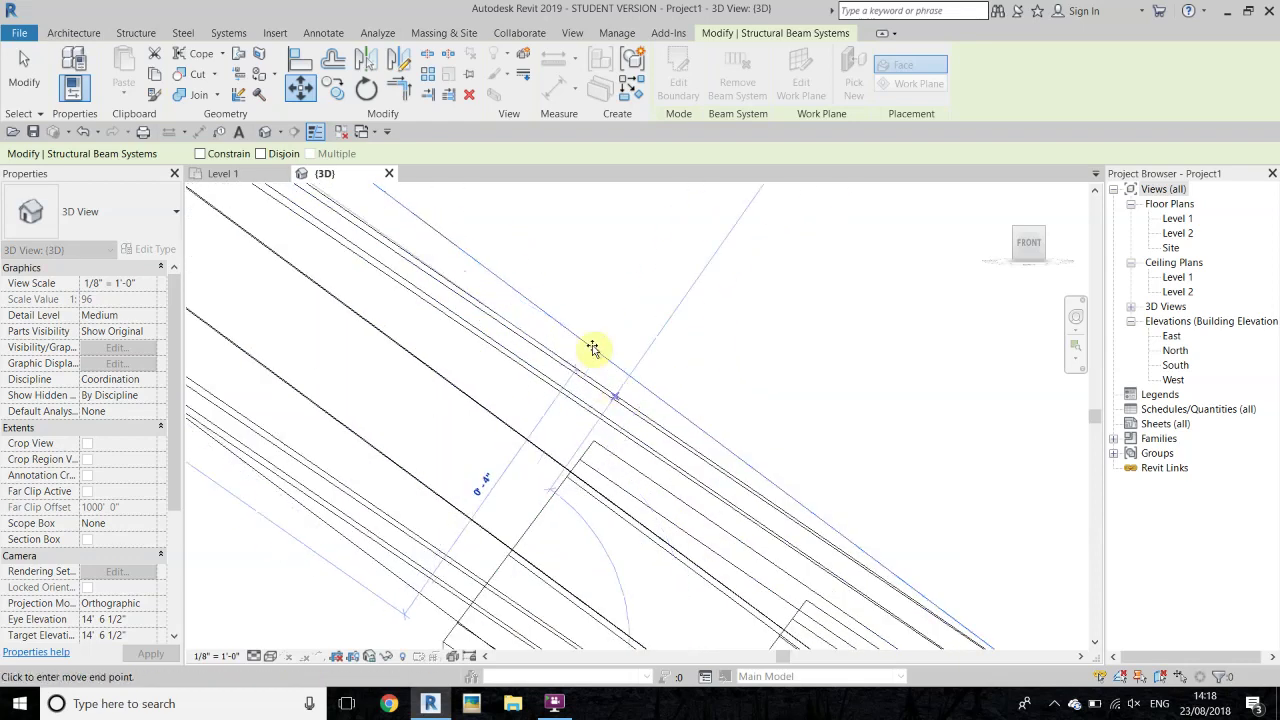
left_click(709, 338)
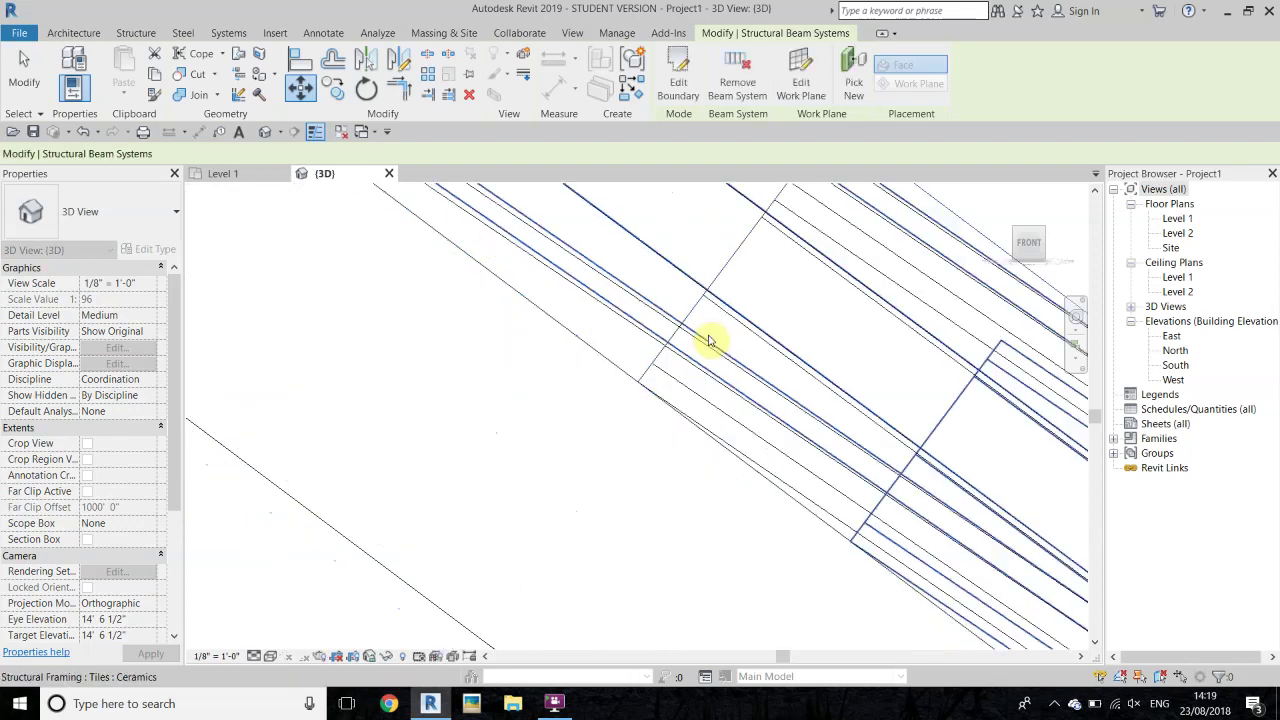
scroll(571, 434, "down", 2)
scroll(617, 395, "down", 2)
left_click(723, 346)
scroll(723, 346, "down", 2)
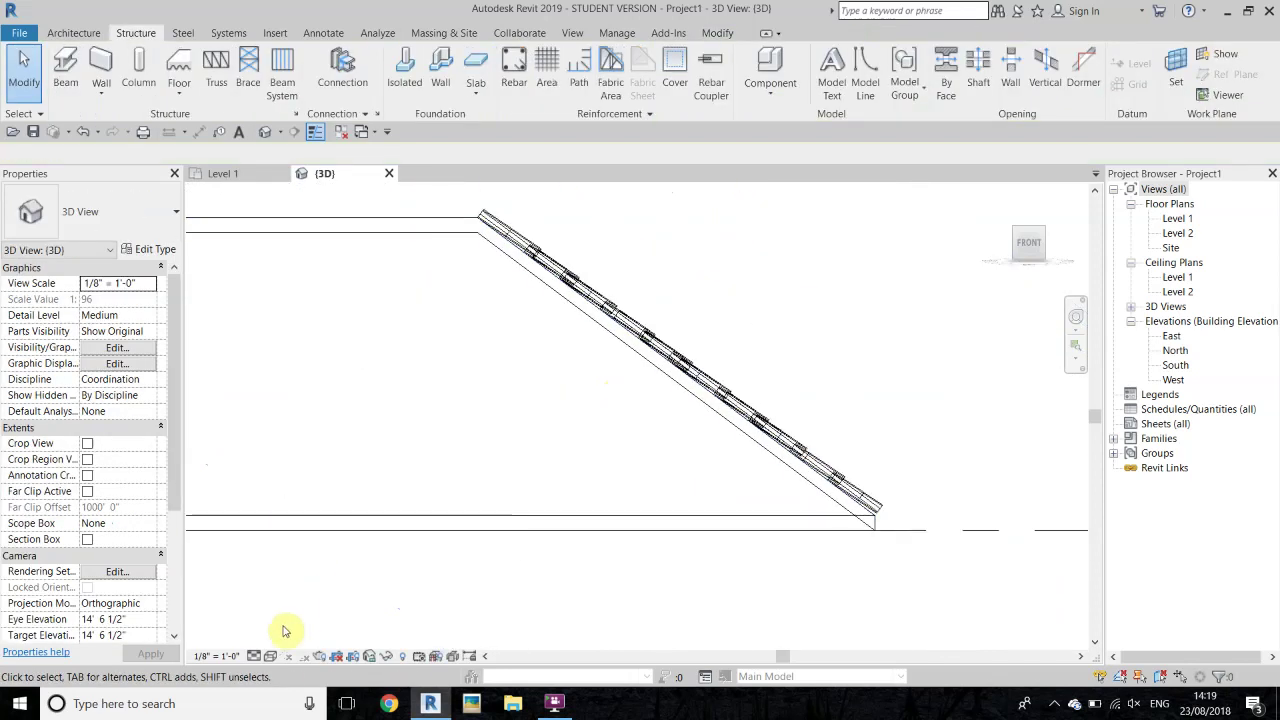
- Return to a shaded style and orbit to an angled close-up of the tiled hip end
left_click(272, 656)
left_click(312, 607)
left_click_drag(1023, 243, 1000, 262)
scroll(694, 537, "down", 3)
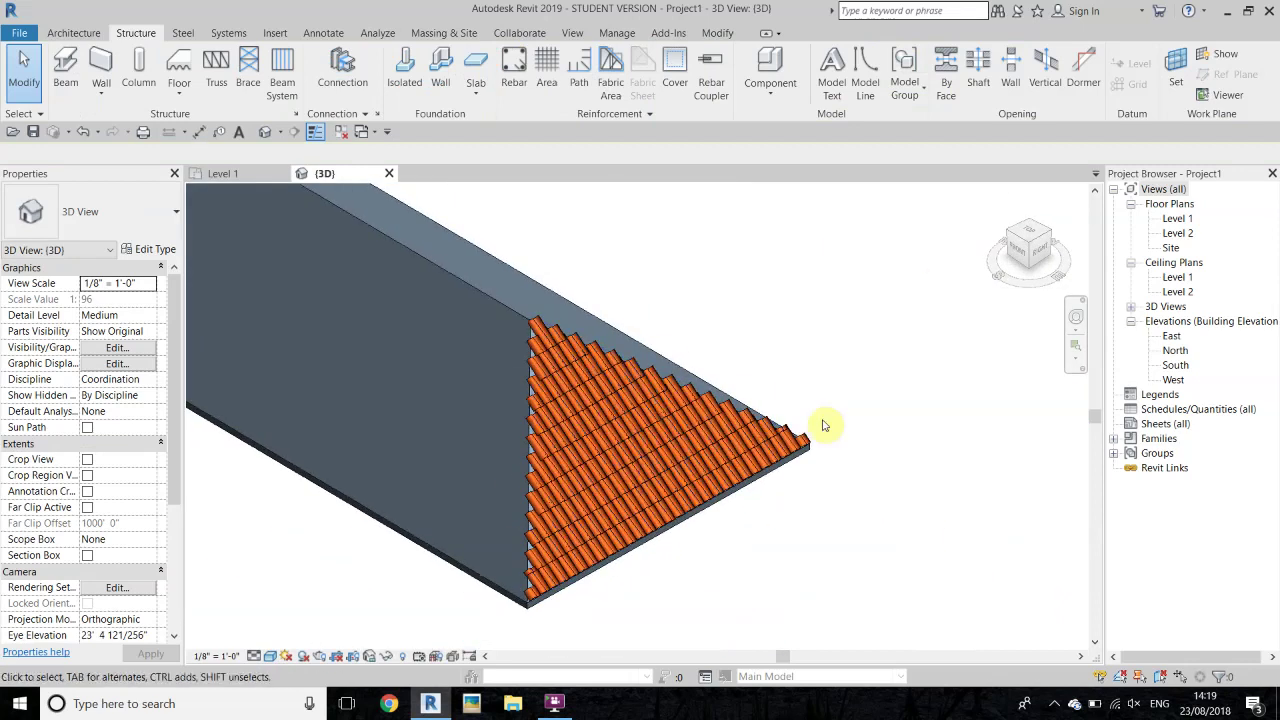
scroll(554, 471, "down", 3)
scroll(493, 499, "up", 1)
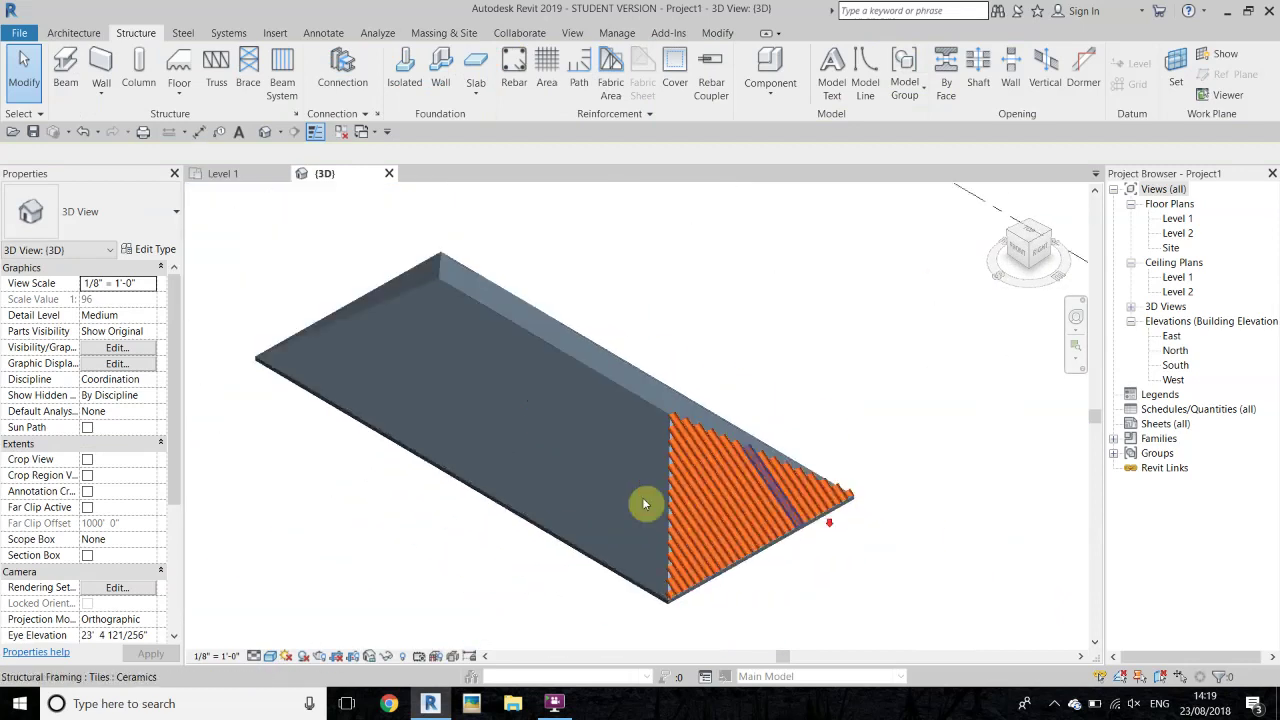
scroll(592, 467, "down", 1)
scroll(880, 514, "up", 2)
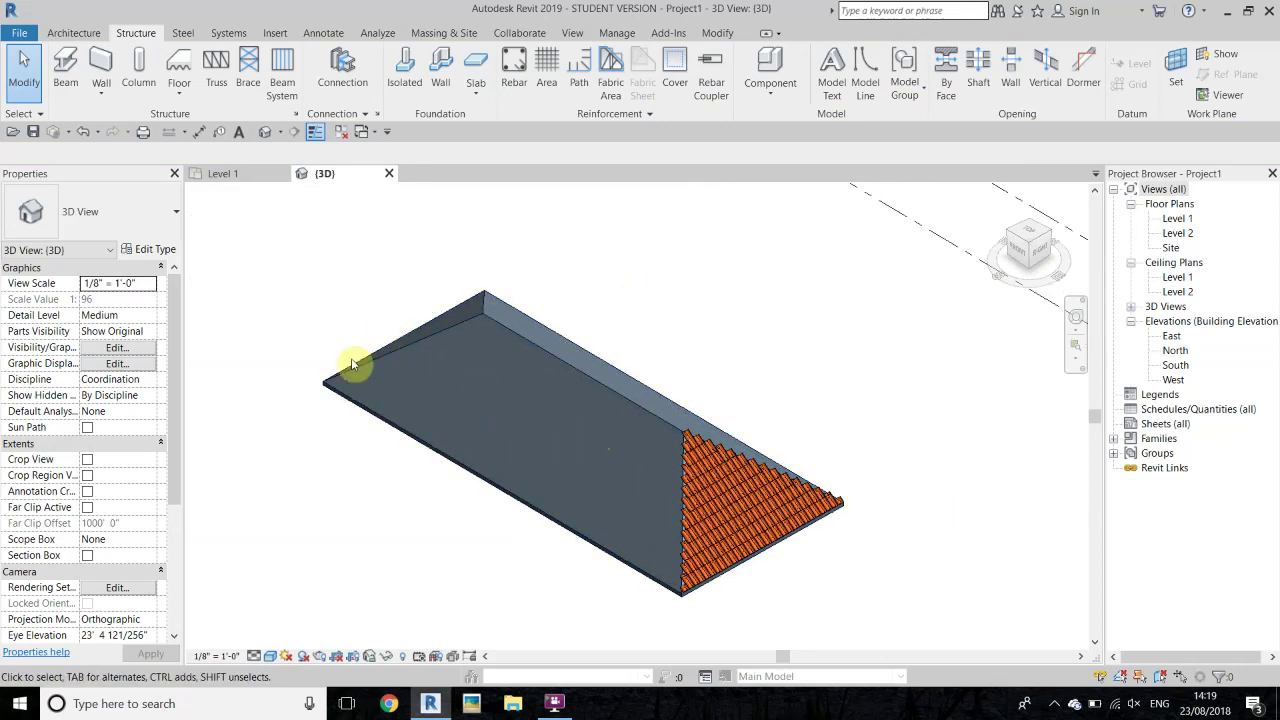
scroll(460, 357, "up", 2)
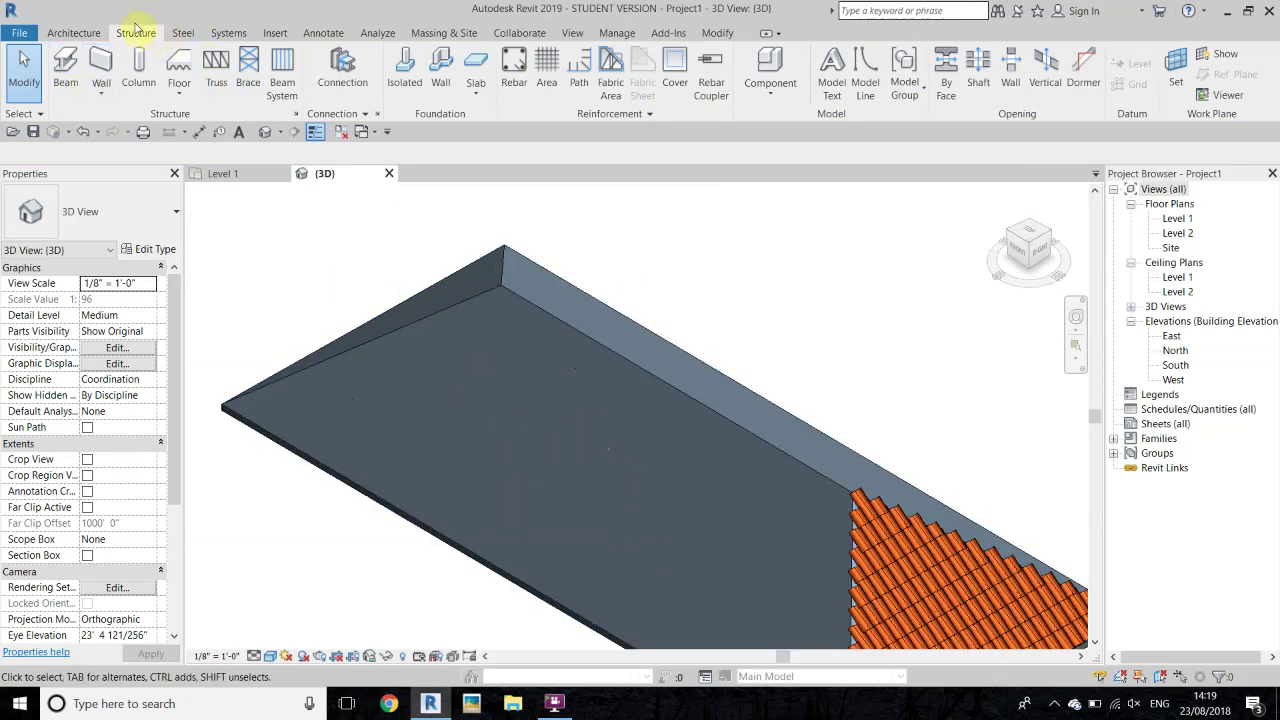
- Start a new beam system with its work plane on the long roof face
left_click(283, 88)
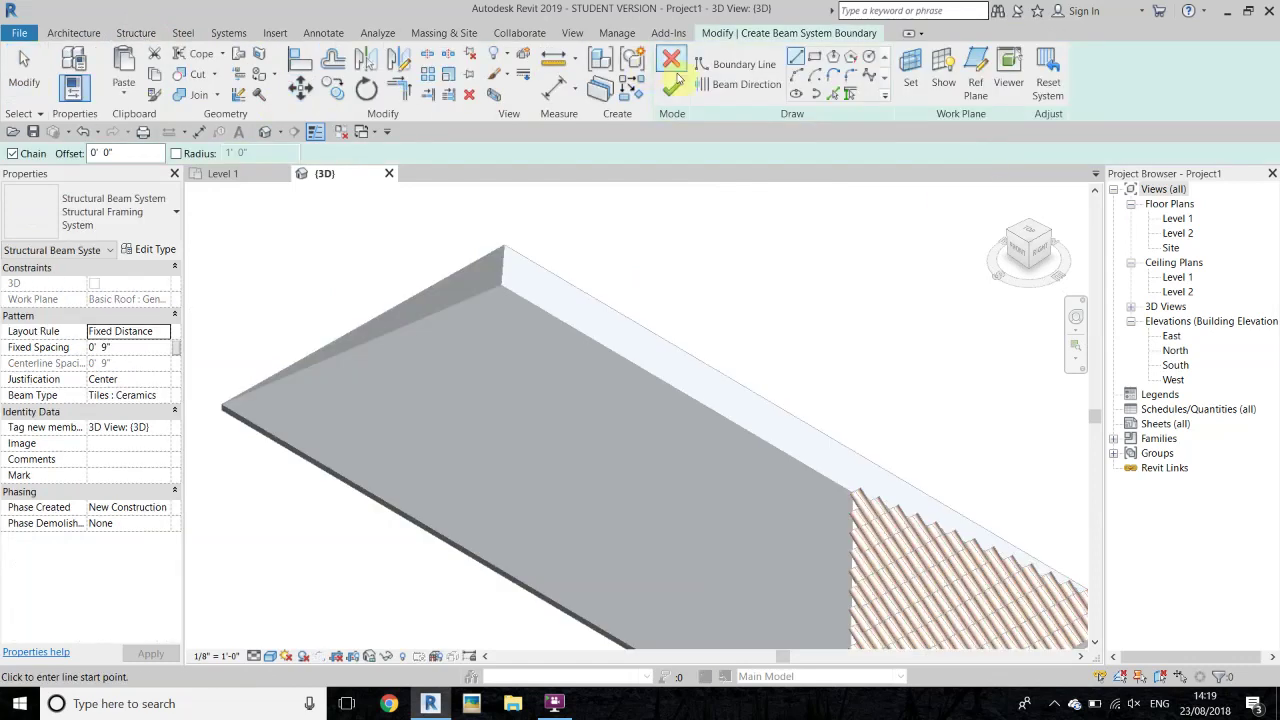
left_click(910, 75)
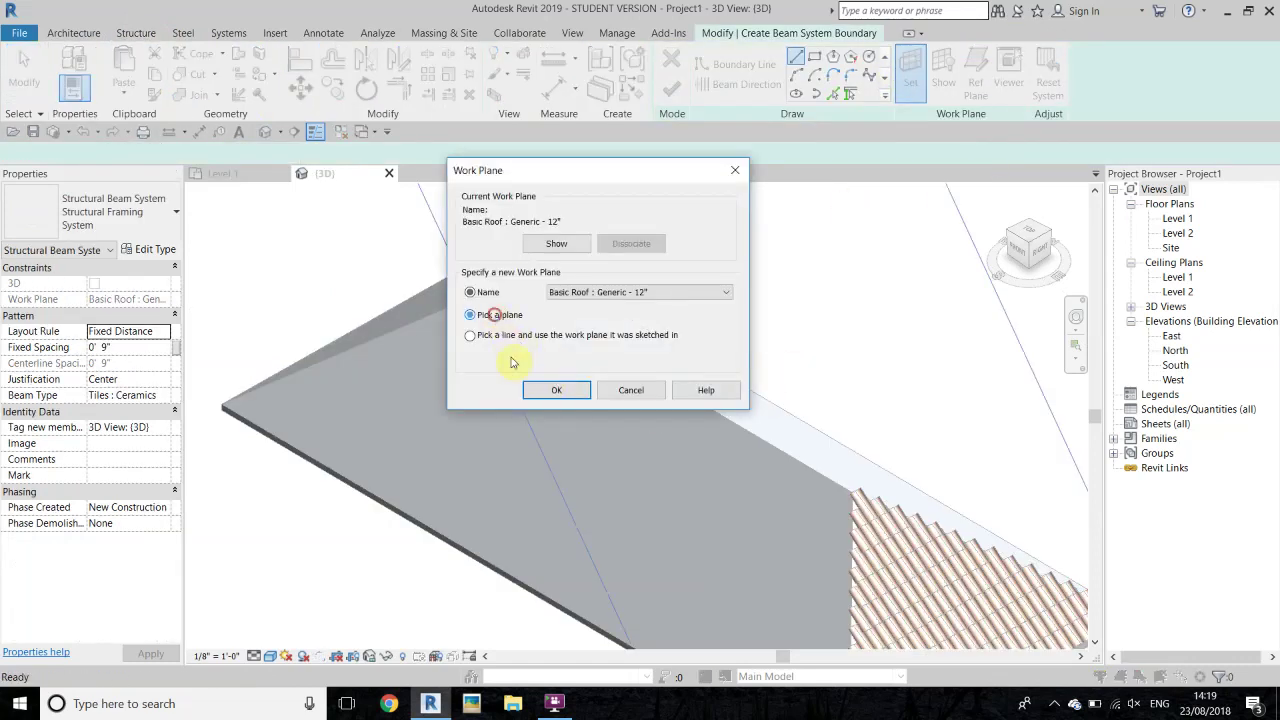
left_click(557, 392)
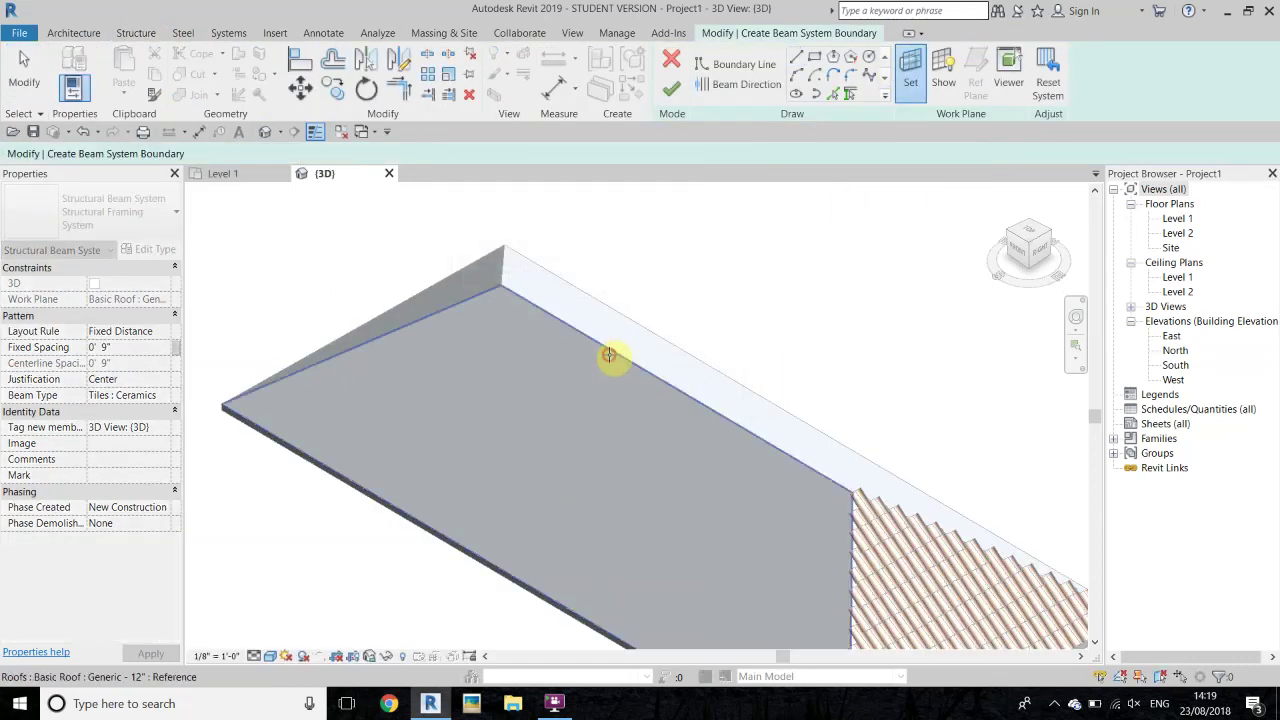
left_click(606, 363)
- Pick the existing roof edges as the tile system's boundary lines
left_click(850, 94)
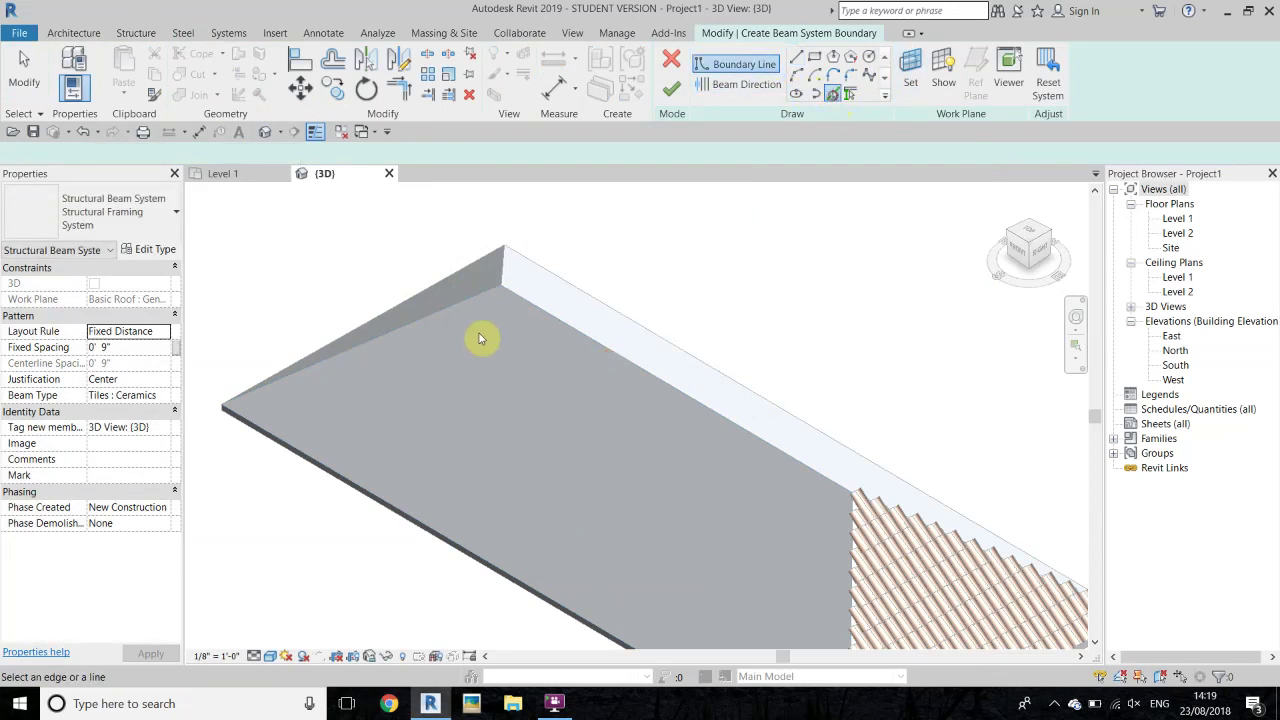
left_click(541, 311)
left_click(463, 301)
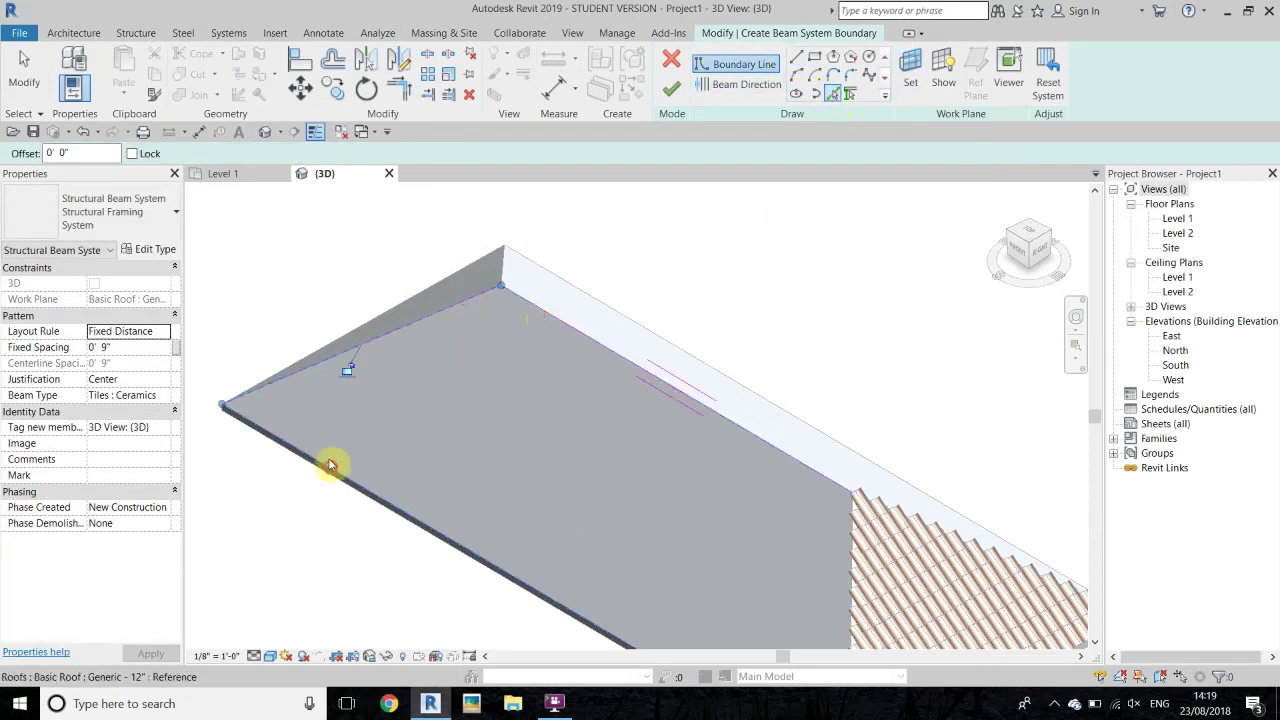
scroll(729, 434, "down", 2)
scroll(491, 371, "up", 3)
scroll(512, 283, "up", 2)
scroll(512, 283, "down", 1)
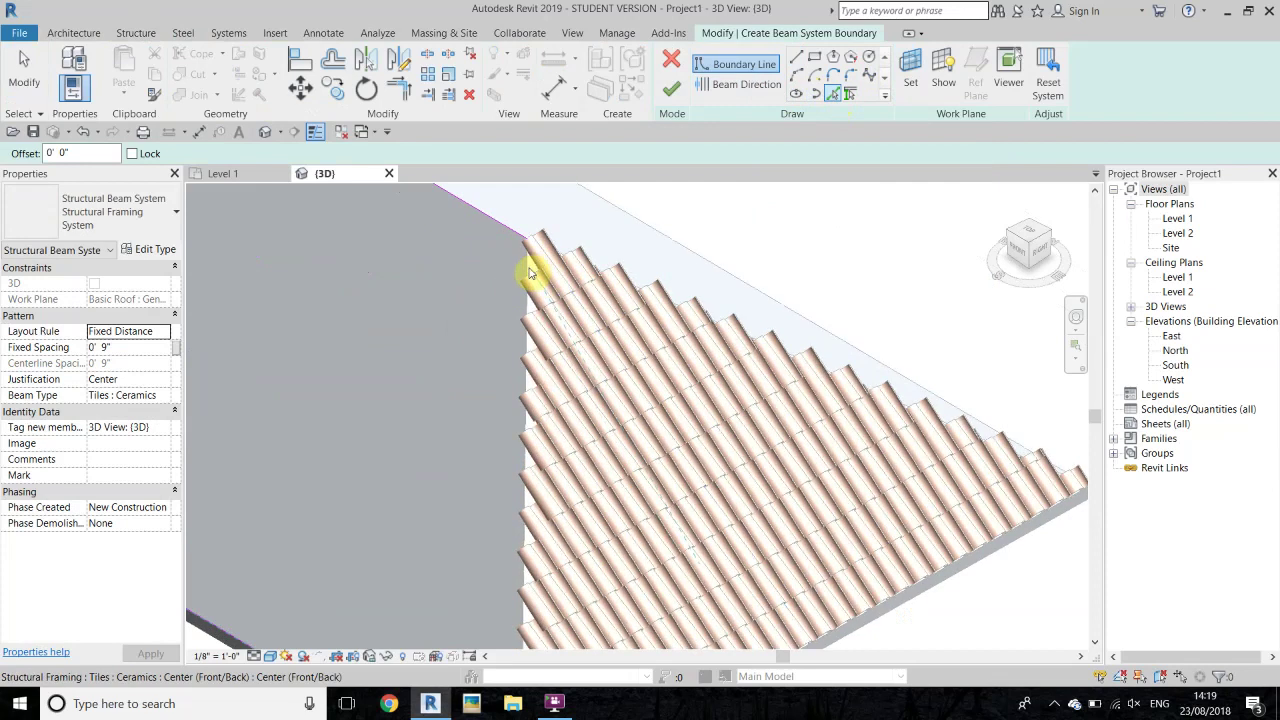
scroll(808, 429, "down", 2)
scroll(458, 230, "up", 2)
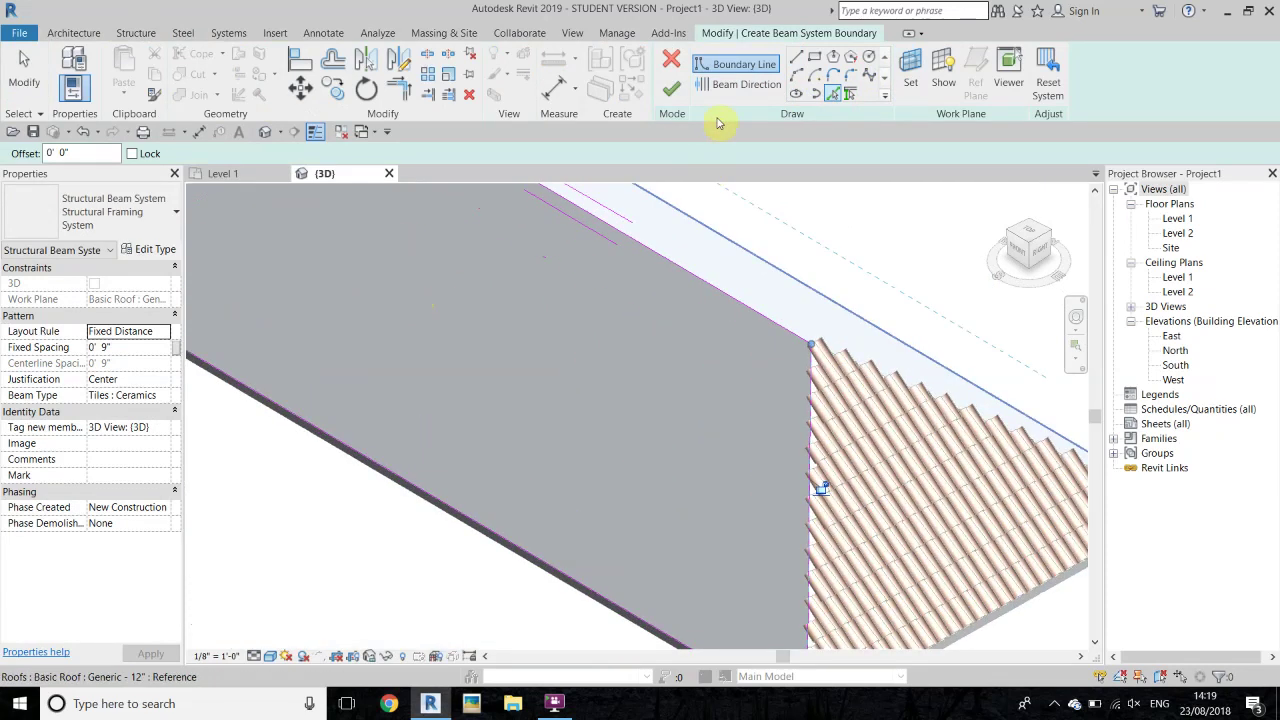
- Draw the beam direction line from the roof's lower edge up the slope
left_click(738, 84)
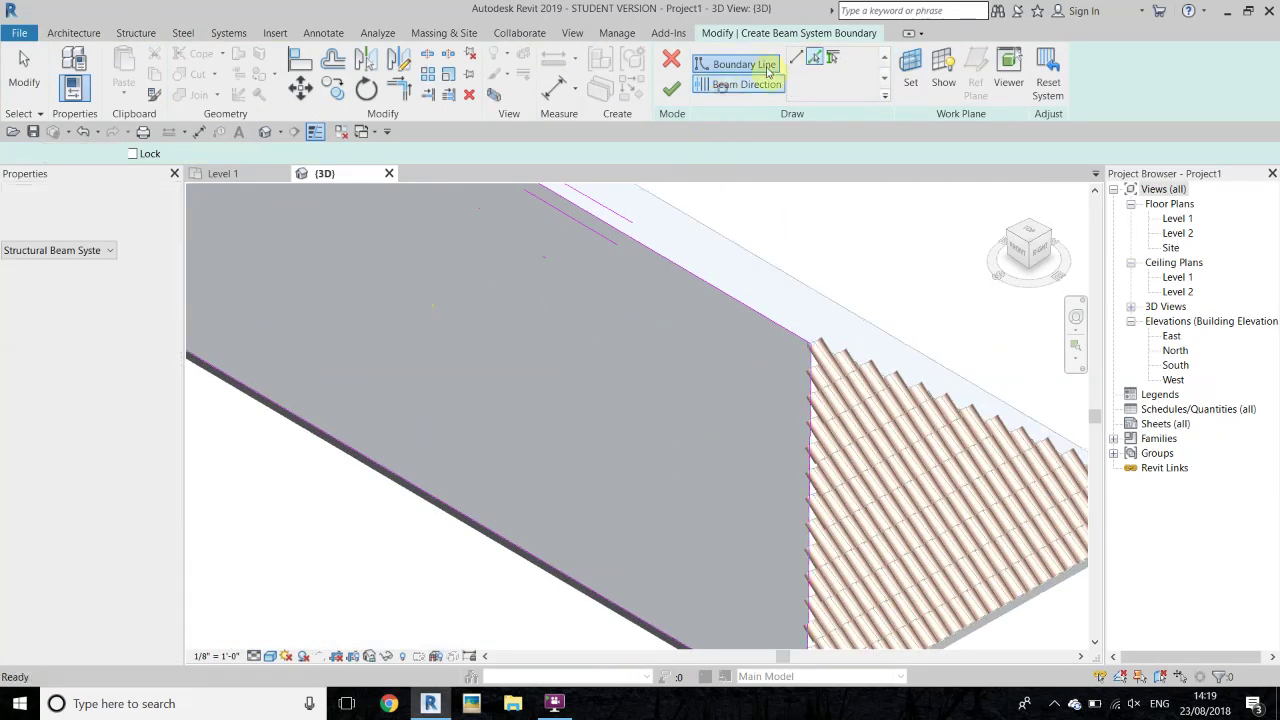
left_click(373, 458)
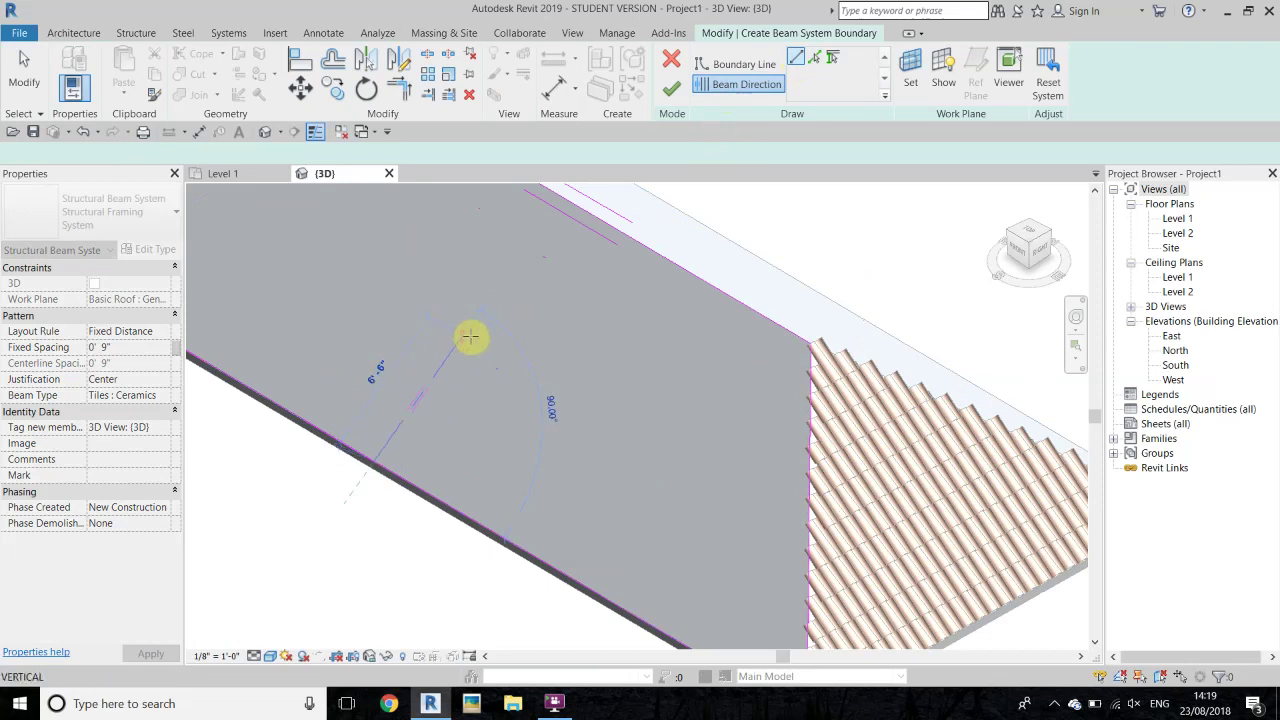
left_click(469, 336)
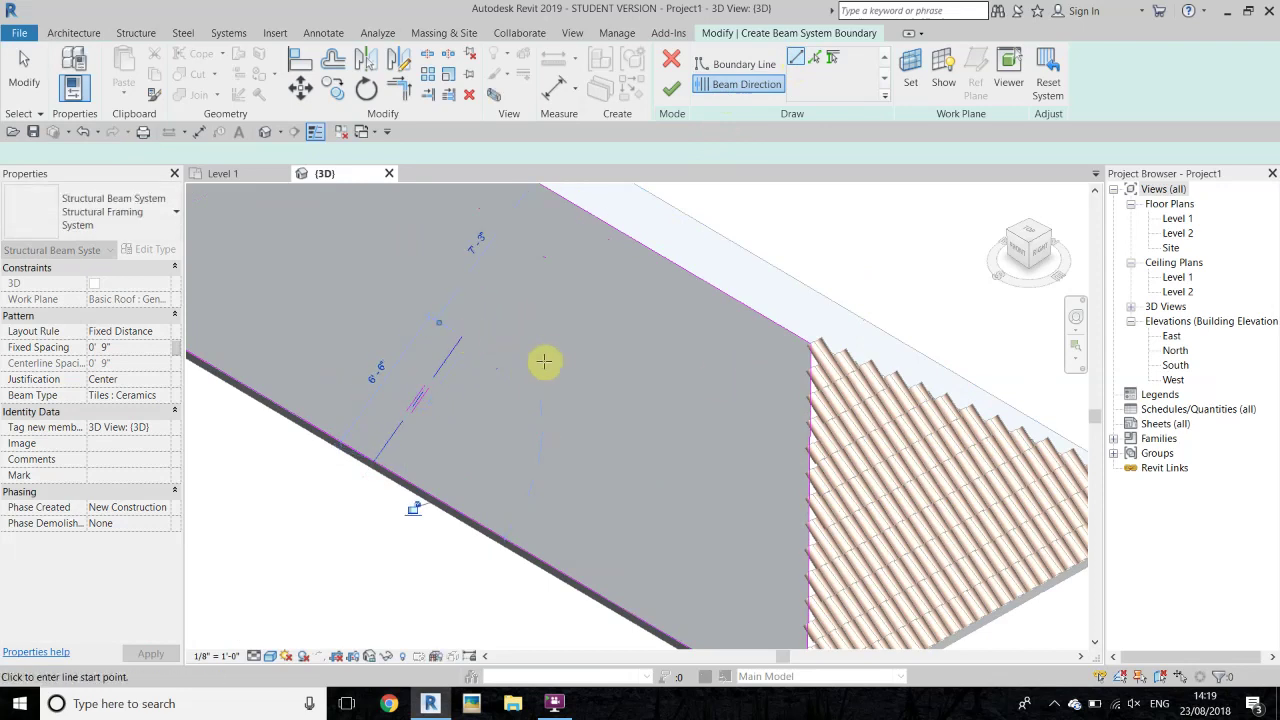
right_click(578, 378)
left_click(600, 388)
scroll(451, 337, "down", 4)
scroll(451, 337, "up", 2)
scroll(814, 434, "up", 2)
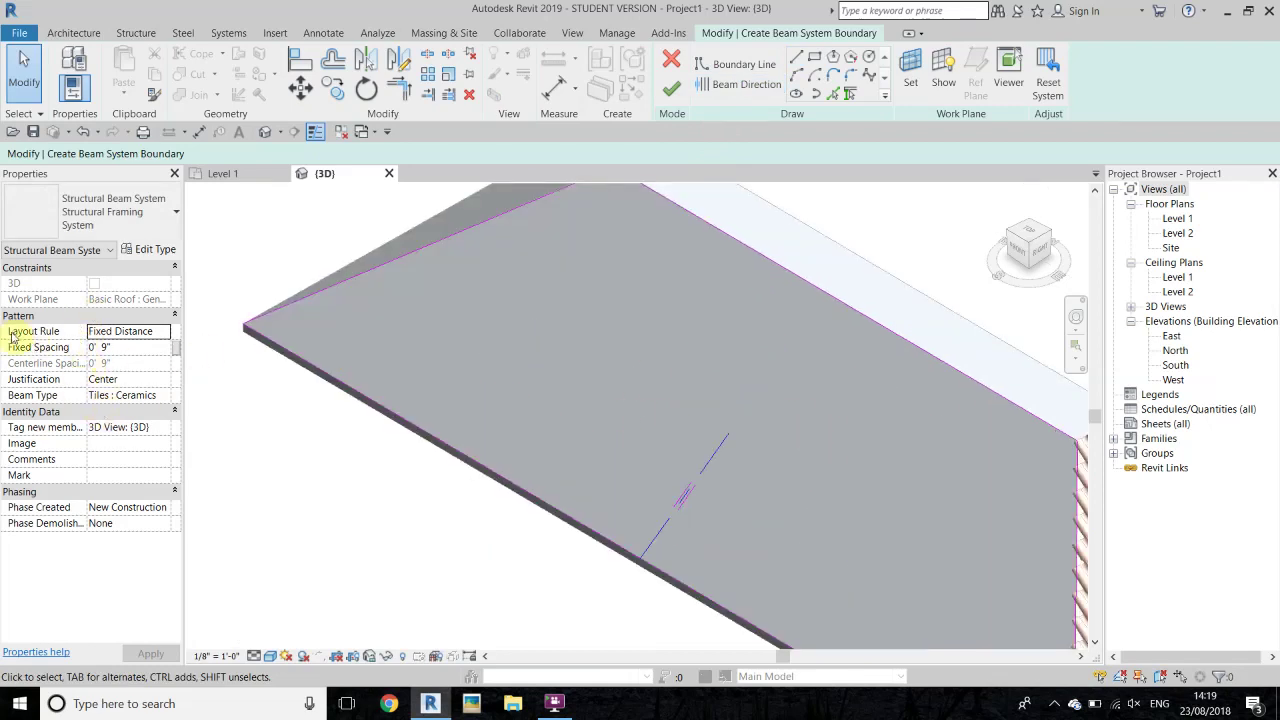
- Finish the sketch so ceramic tiles fill the long roof slope
left_click(674, 92)
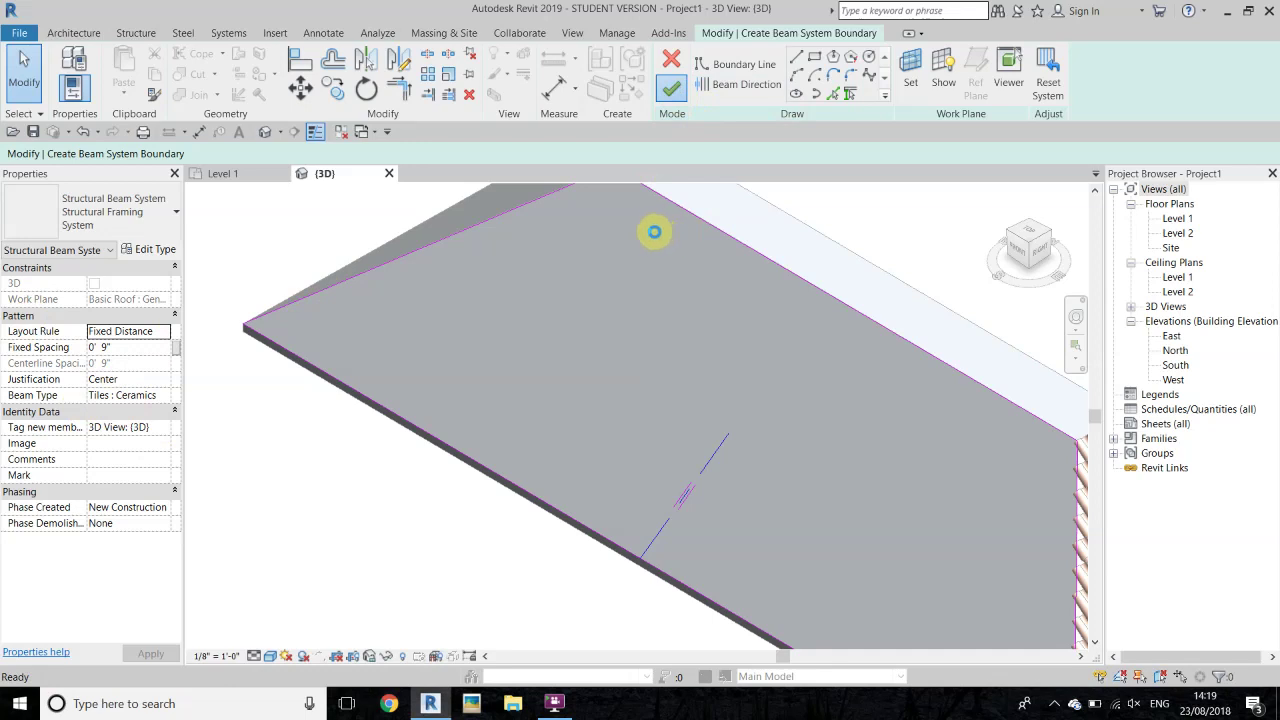
scroll(691, 277, "down", 3)
scroll(680, 503, "down", 1)
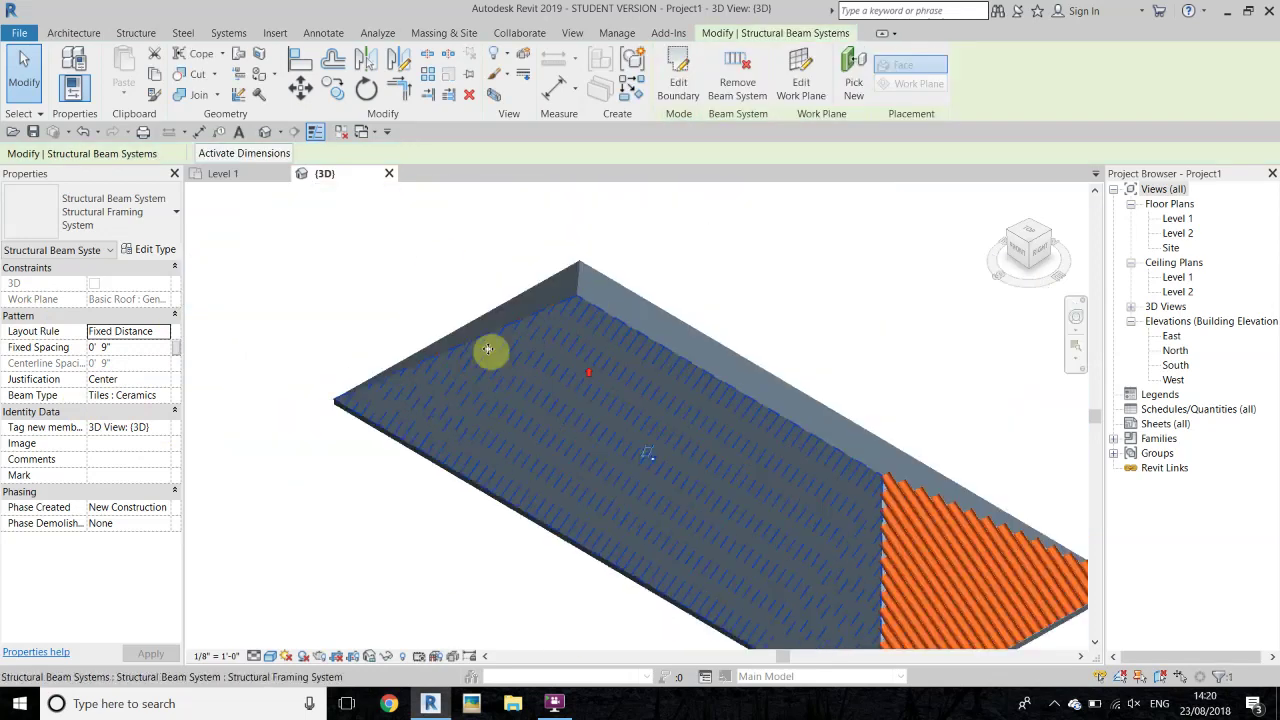
scroll(603, 403, "up", 2)
scroll(620, 446, "up", 2)
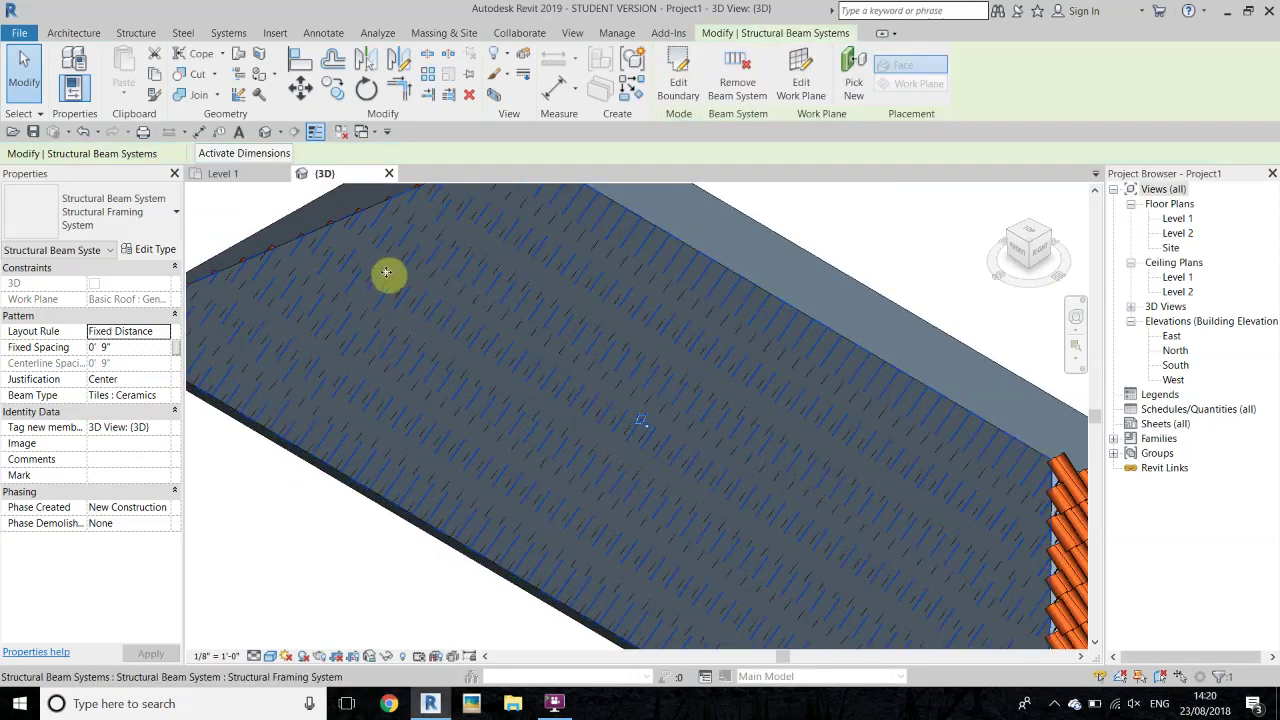
scroll(630, 430, "up", 3)
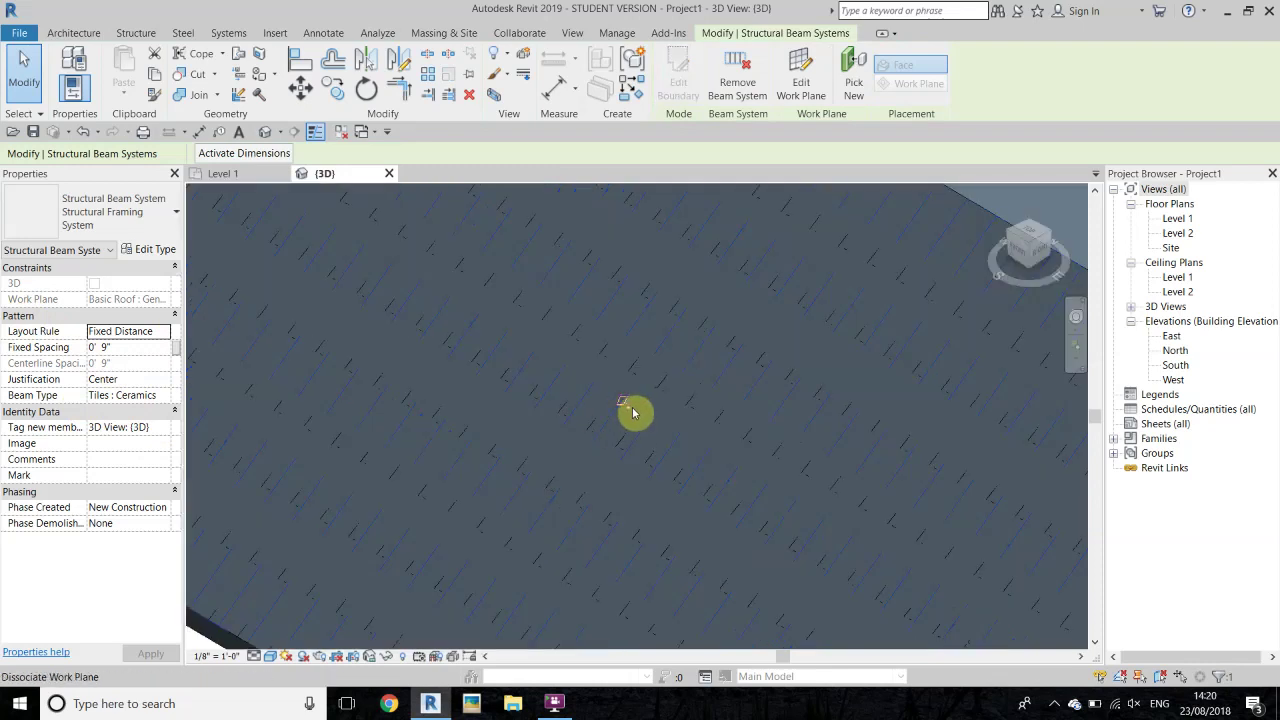
- Dissociate the tile system from its work plane and view the roof's side
left_click(631, 411)
scroll(366, 337, "down", 2)
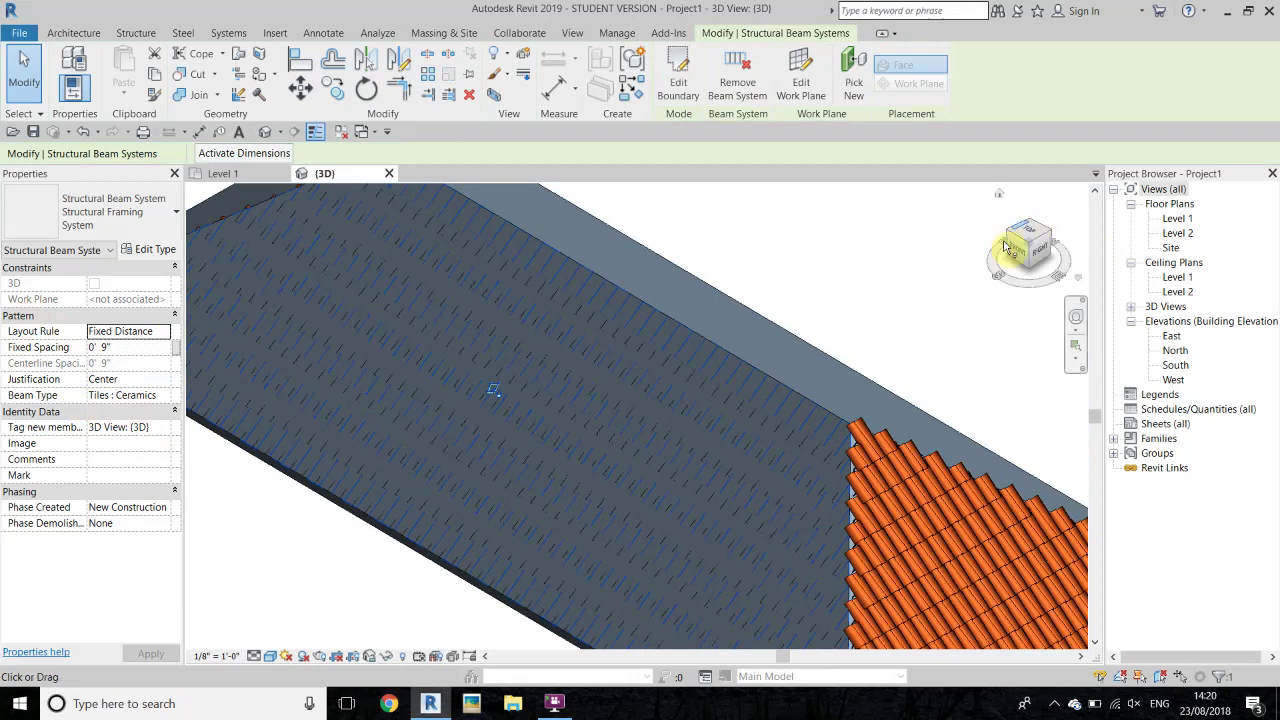
left_click_drag(1012, 249, 1040, 255)
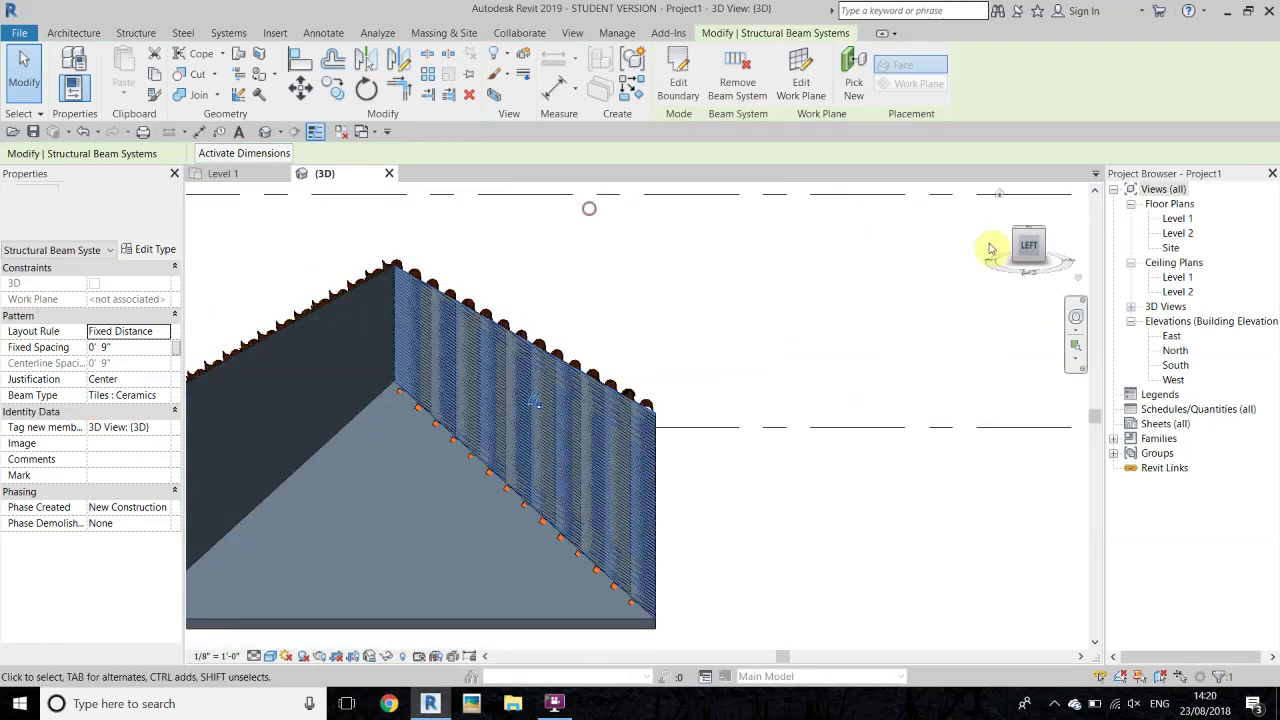
- View the roof straight from the left in Wireframe display
left_click(1038, 250)
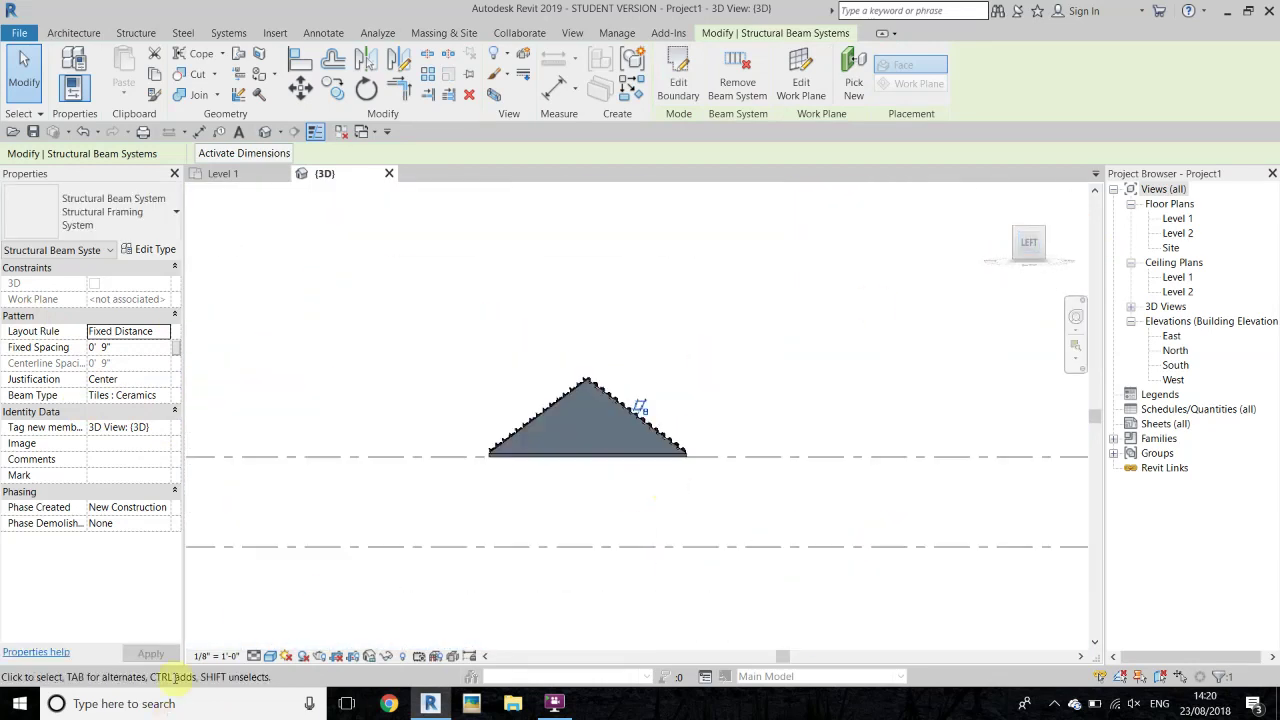
left_click(271, 656)
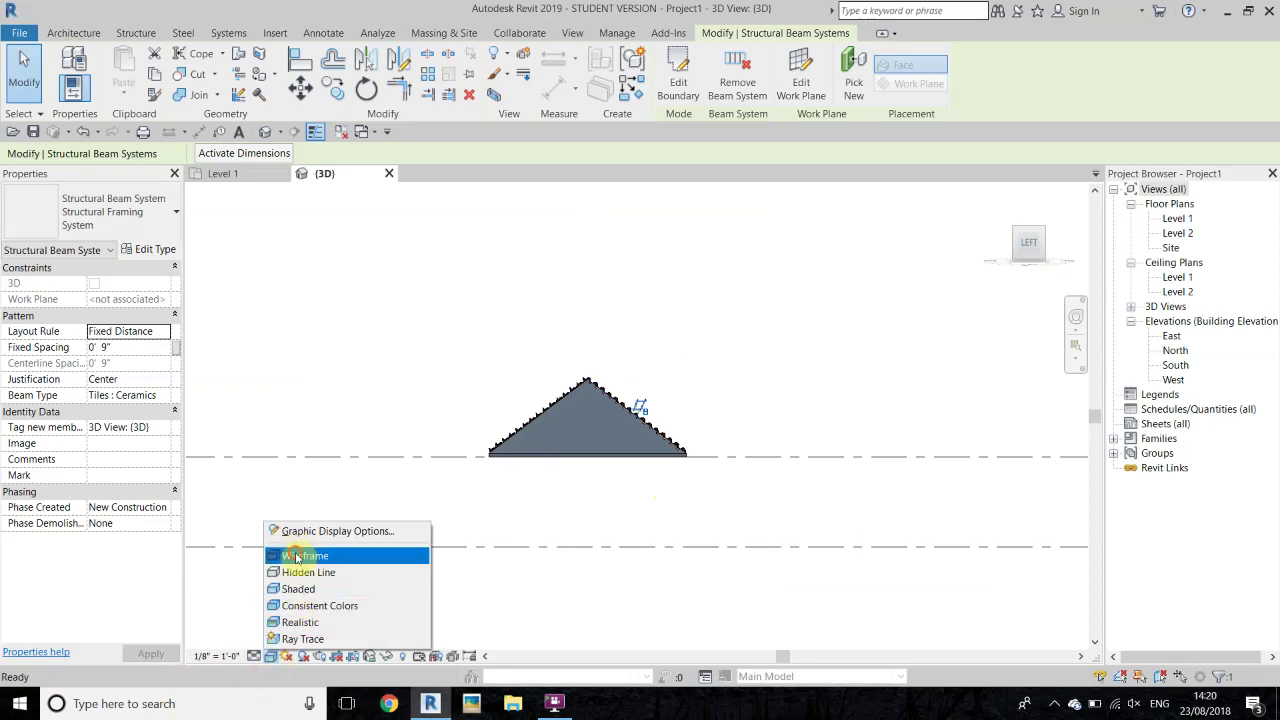
left_click(300, 553)
scroll(610, 368, "up", 3)
scroll(552, 378, "up", 5)
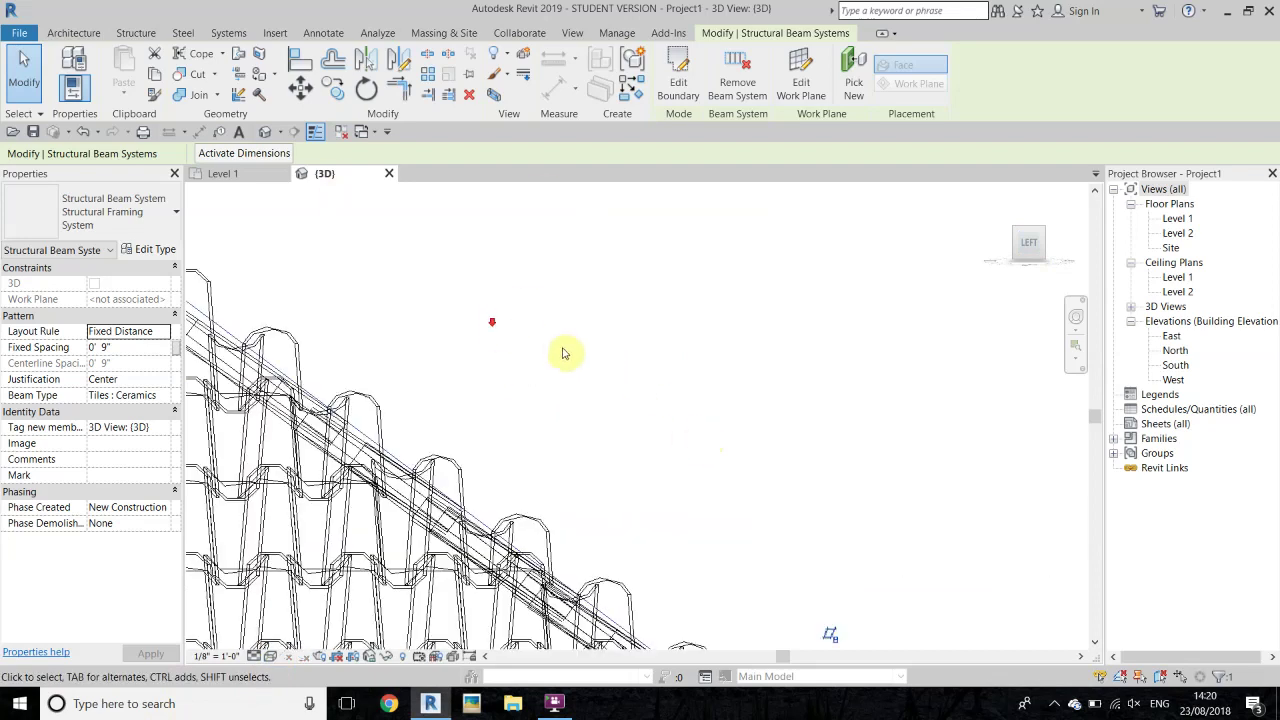
scroll(563, 352, "down", 3)
scroll(346, 277, "up", 2)
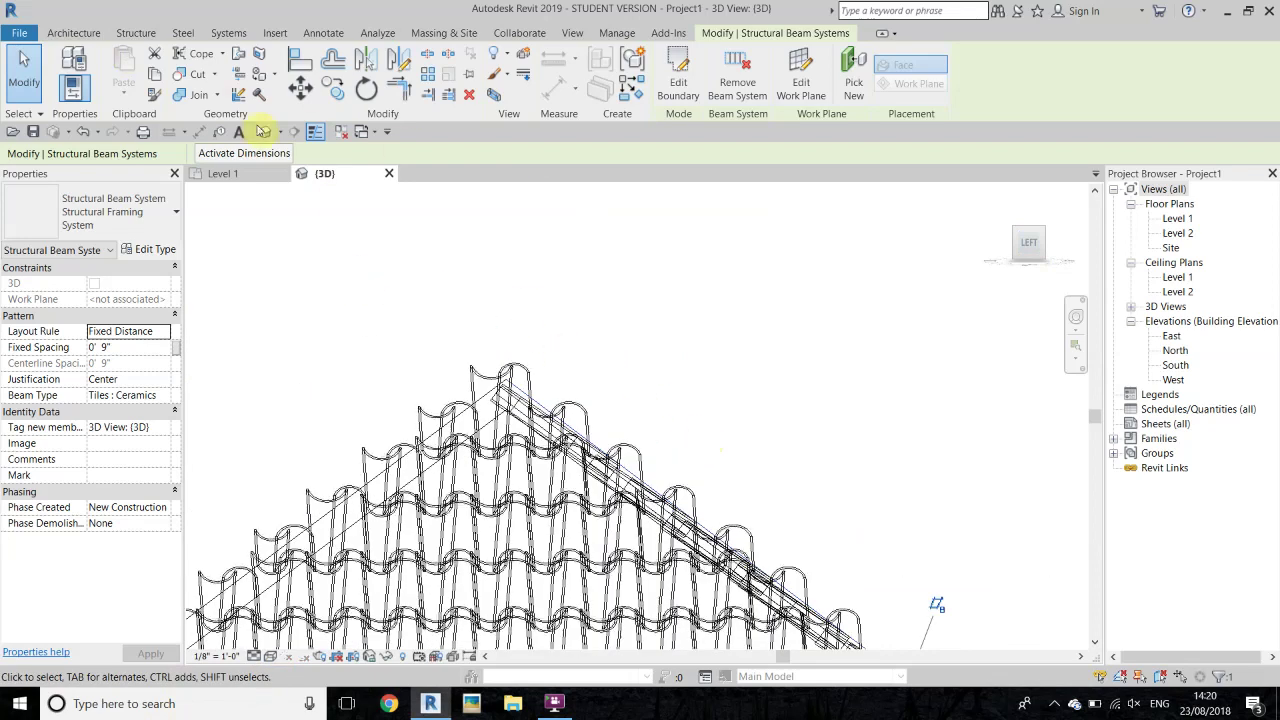
- Move the tile system from a tile midpoint to a perpendicular point on the roof slope
left_click(300, 90)
scroll(651, 523, "up", 2)
scroll(560, 446, "up", 2)
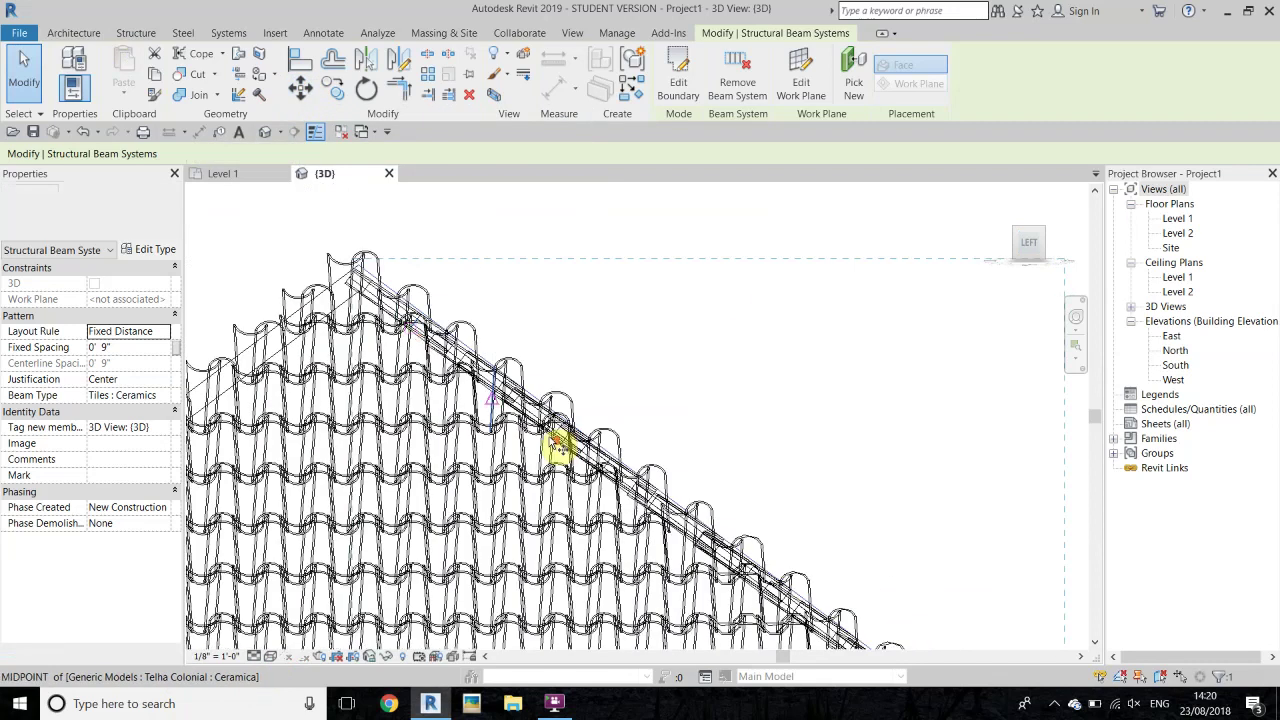
scroll(663, 510, "up", 2)
scroll(620, 480, "up", 2)
scroll(571, 465, "up", 2)
left_click(571, 455)
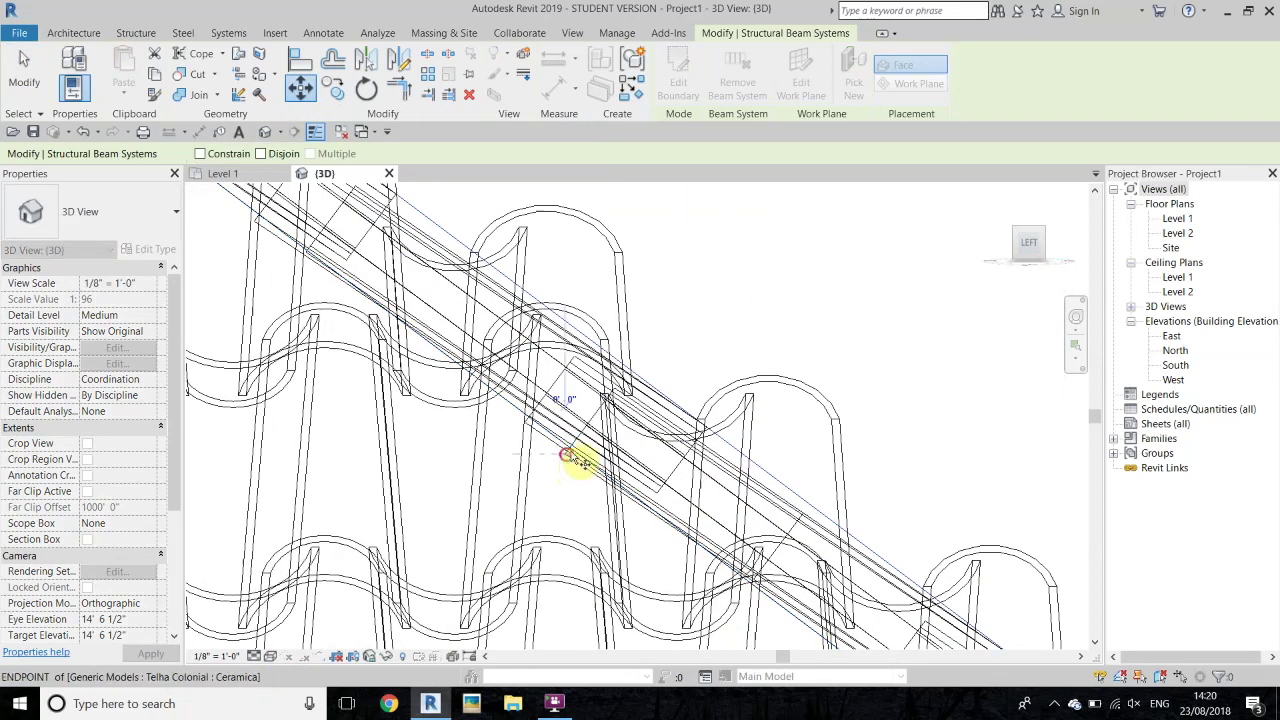
scroll(630, 372, "up", 2)
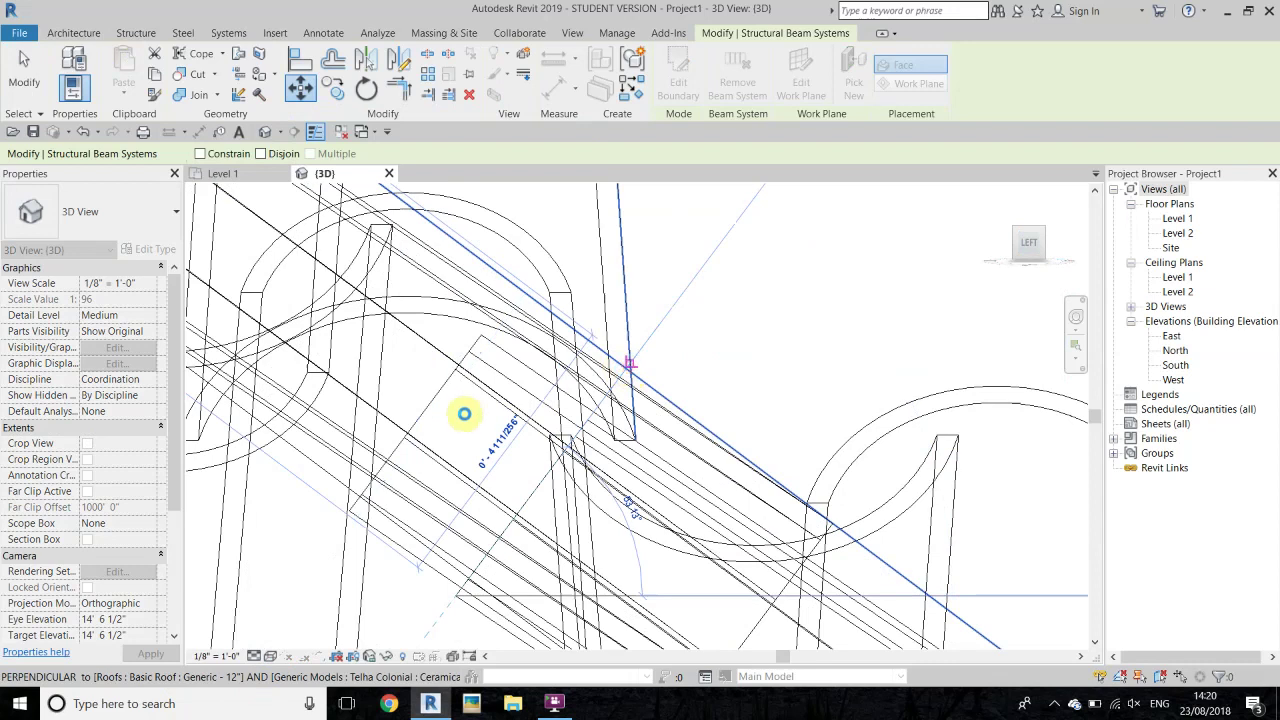
left_click(697, 314)
- Set the visual style to Consistent Colors
scroll(680, 330, "down", 2)
scroll(657, 357, "down", 2)
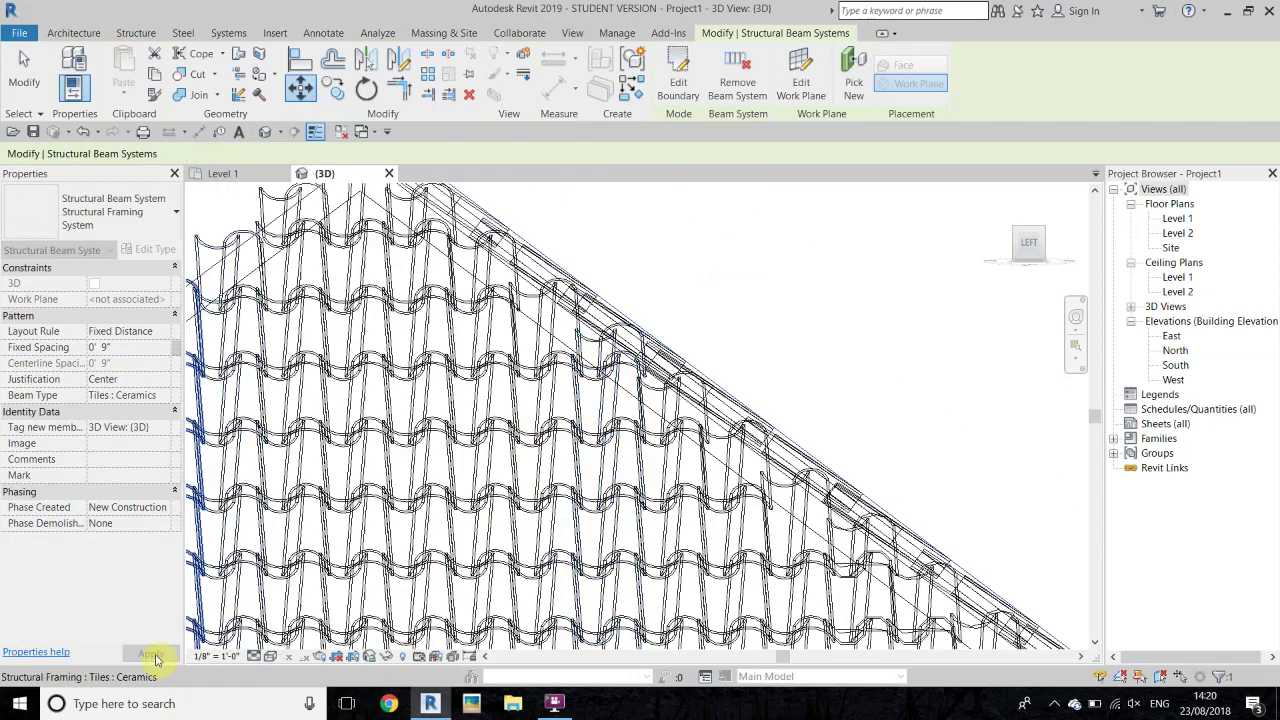
left_click(262, 657)
left_click(343, 588)
- Deselect the tiles and orbit the isometric 3D view to inspect the tiled roof
left_click(776, 287)
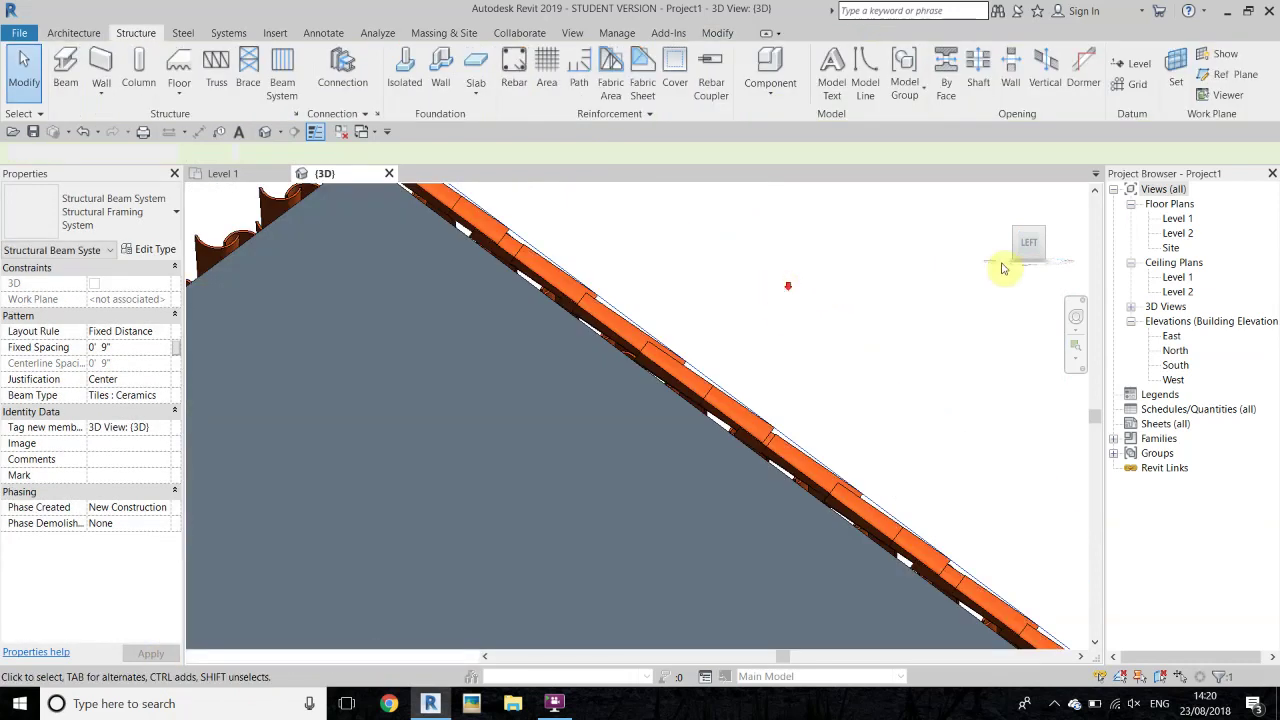
left_click(1044, 232)
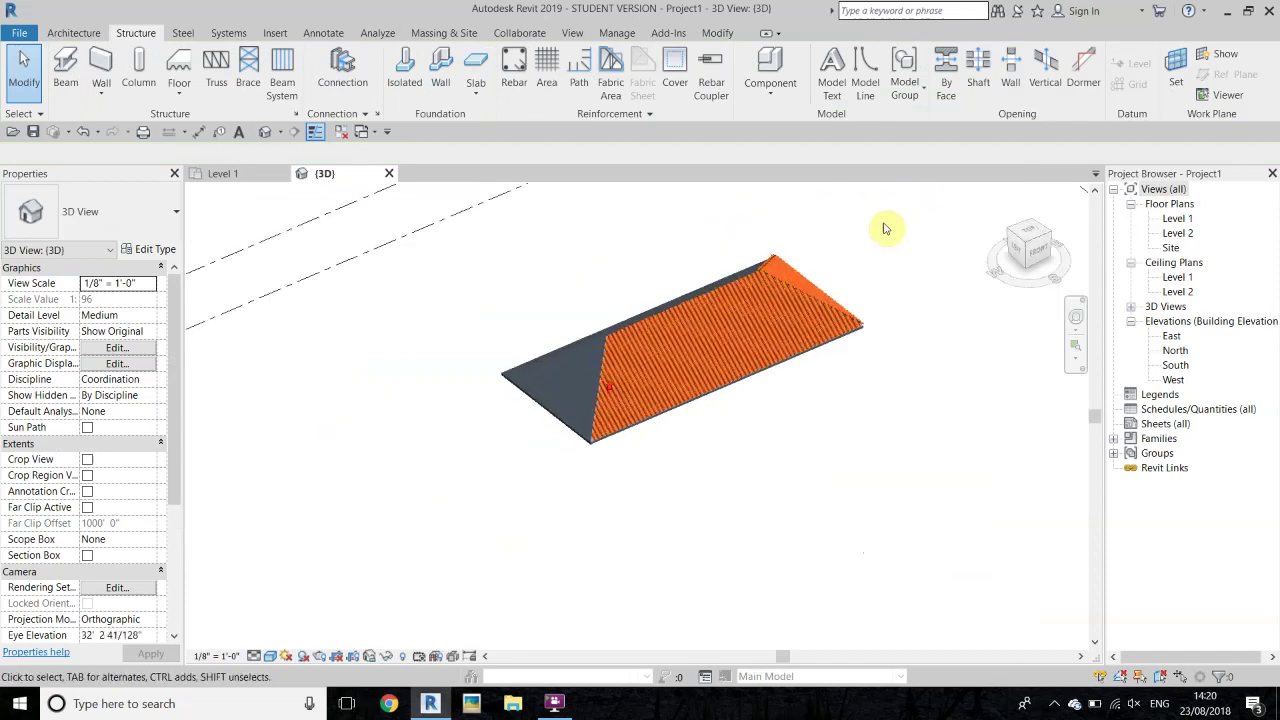
scroll(874, 238, "up", 3)
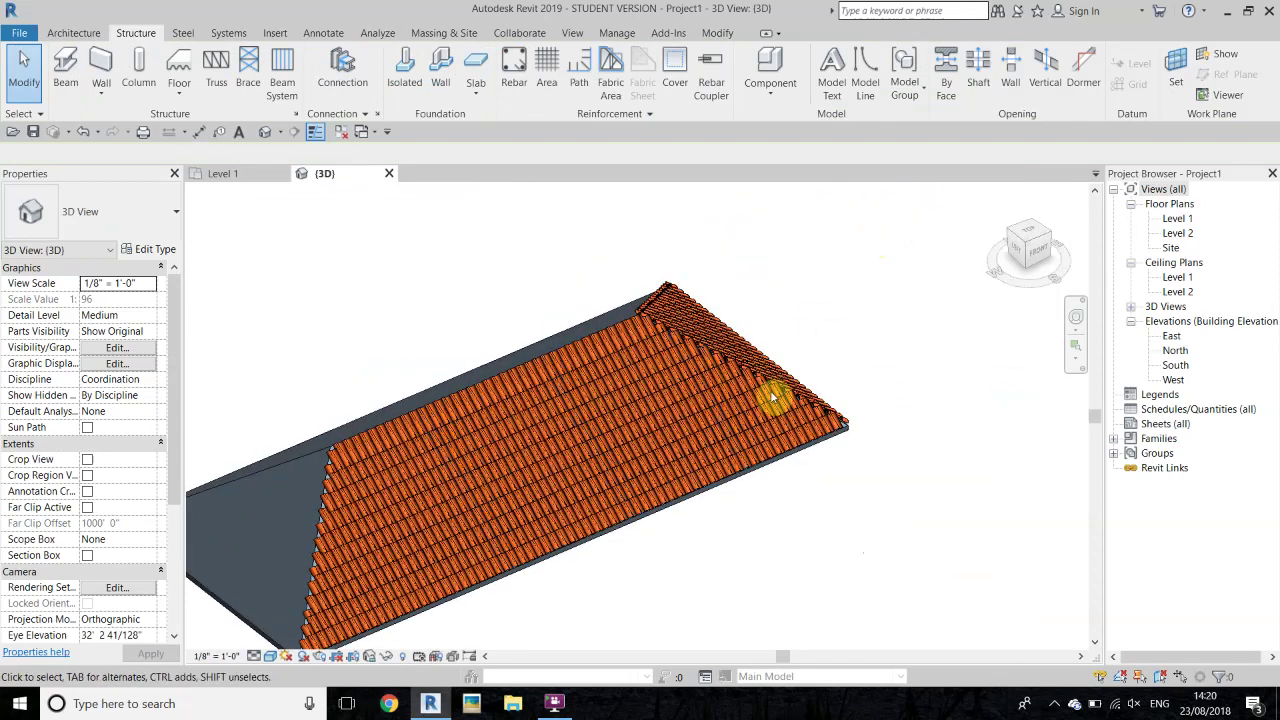
mouse_move(1062, 257)
left_mouse_down()
mouse_move(1050, 255)
mouse_move(1120, 255)
left_mouse_up()
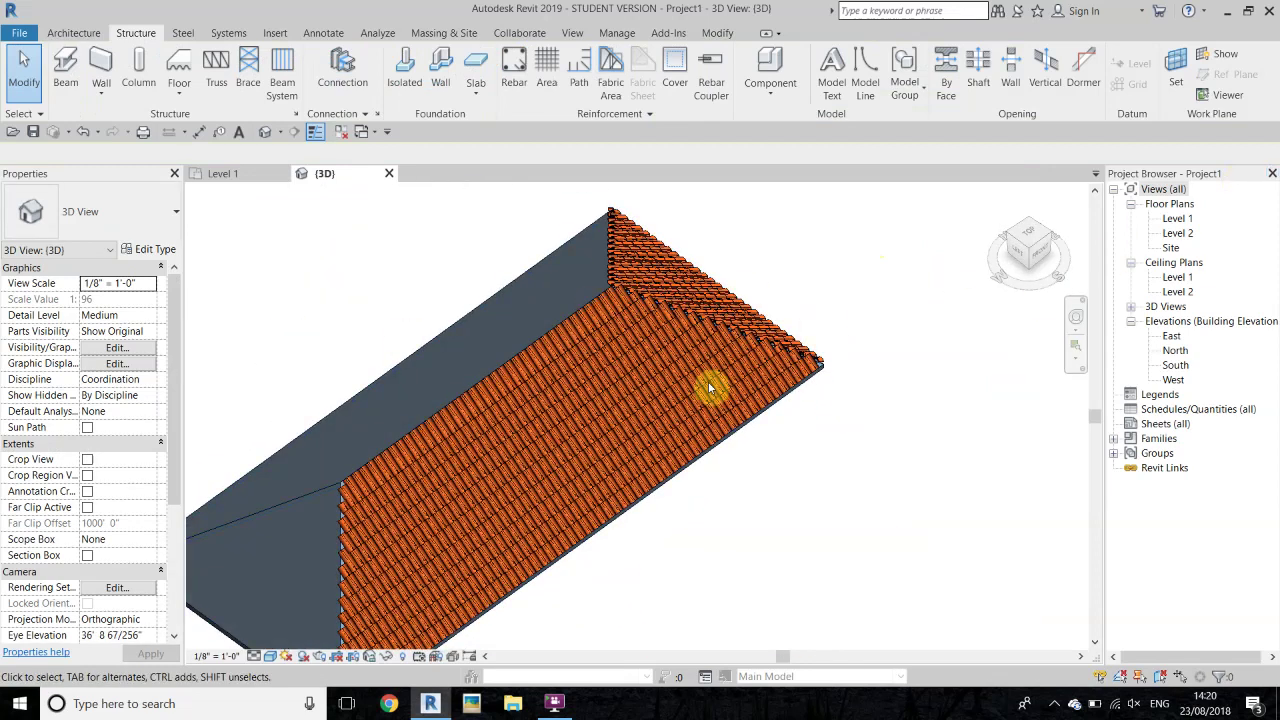
- Open the Level 2 floor plan from the Project Browser
double_click(1186, 238)
scroll(612, 380, "up", 5)
scroll(405, 557, "down", 2)
scroll(900, 385, "up", 2)
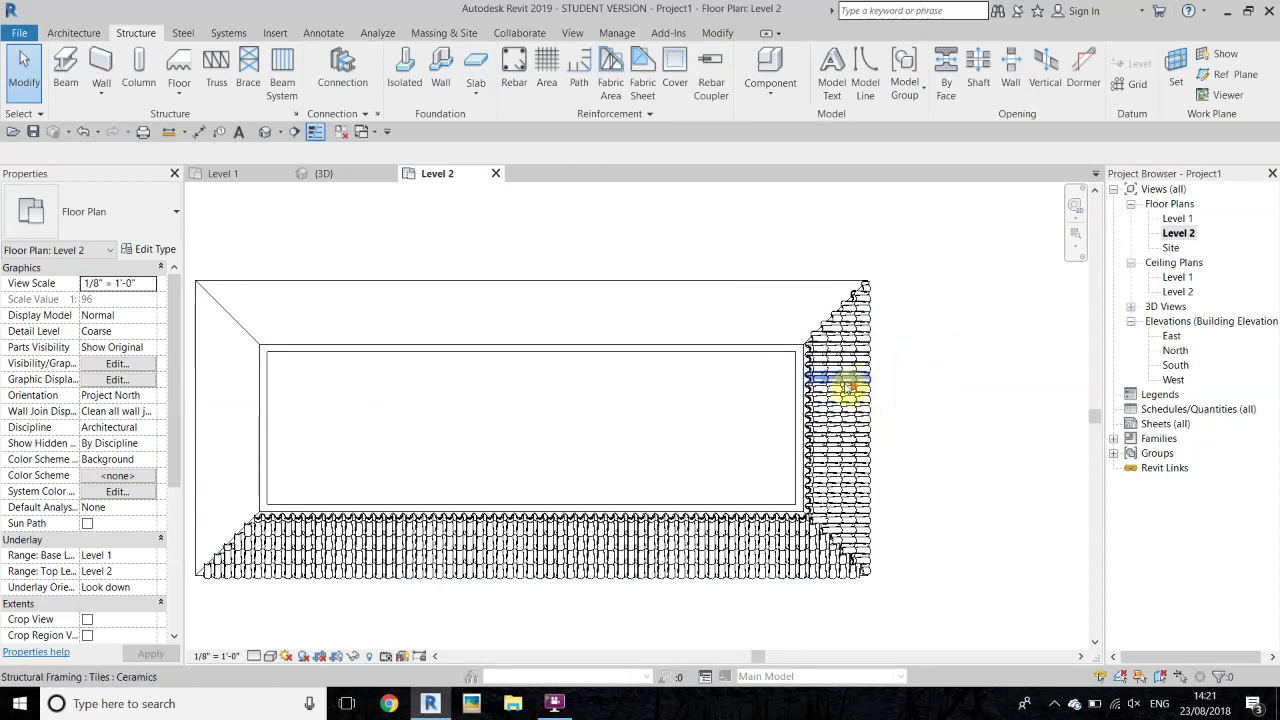
scroll(835, 375, "up", 1)
left_click(842, 432)
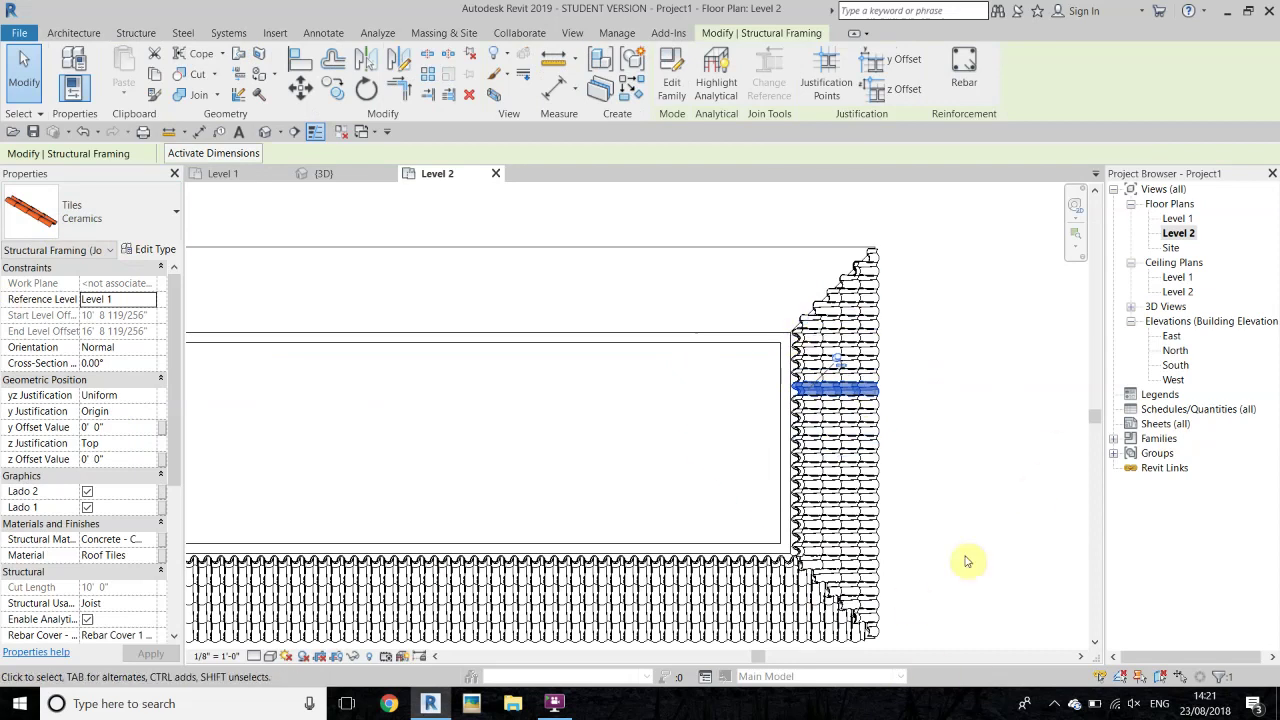
left_click(912, 340)
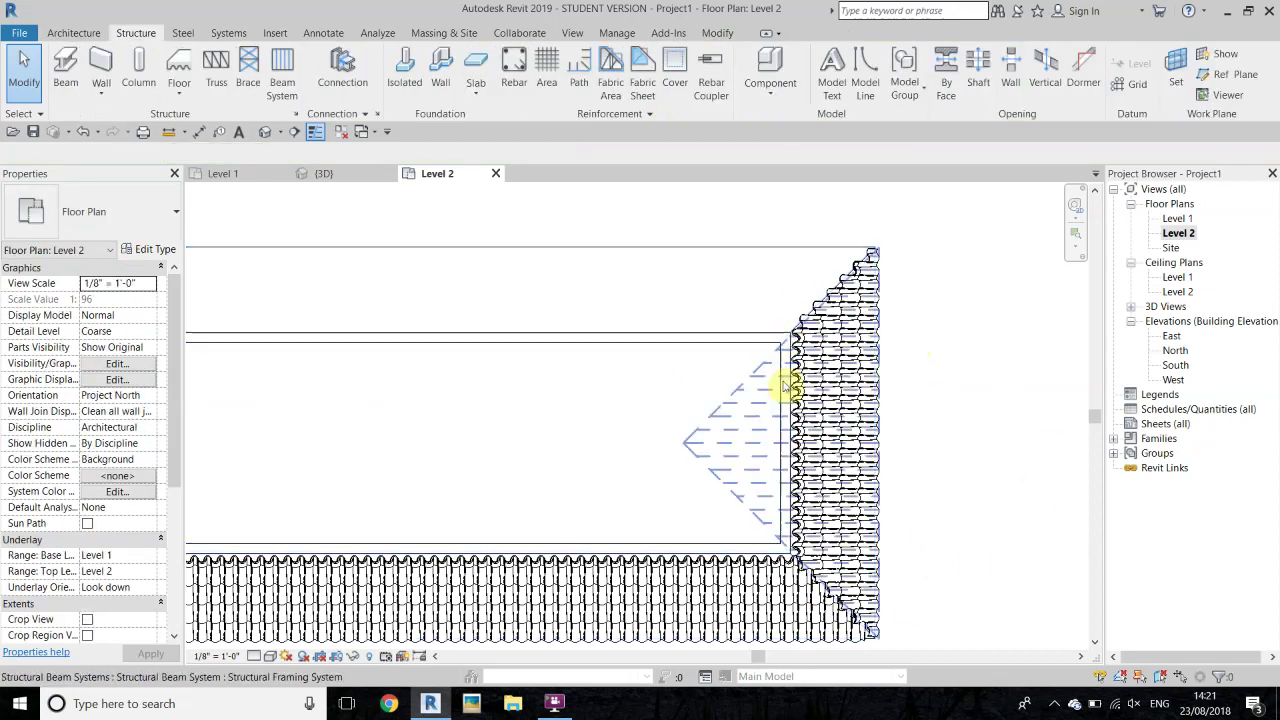
scroll(800, 333, "up", 1)
scroll(800, 333, "up", 1)
scroll(789, 330, "up", 1)
scroll(790, 338, "up", 1)
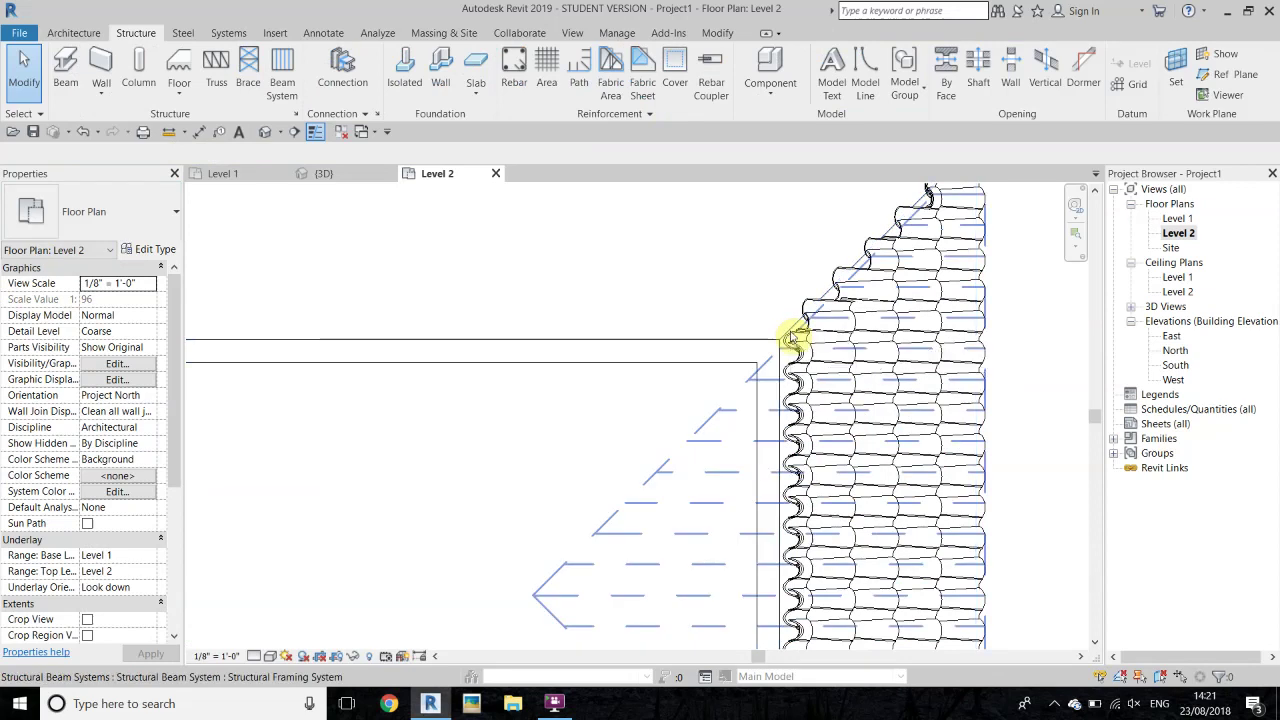
left_click(790, 337)
scroll(818, 372, "down", 3)
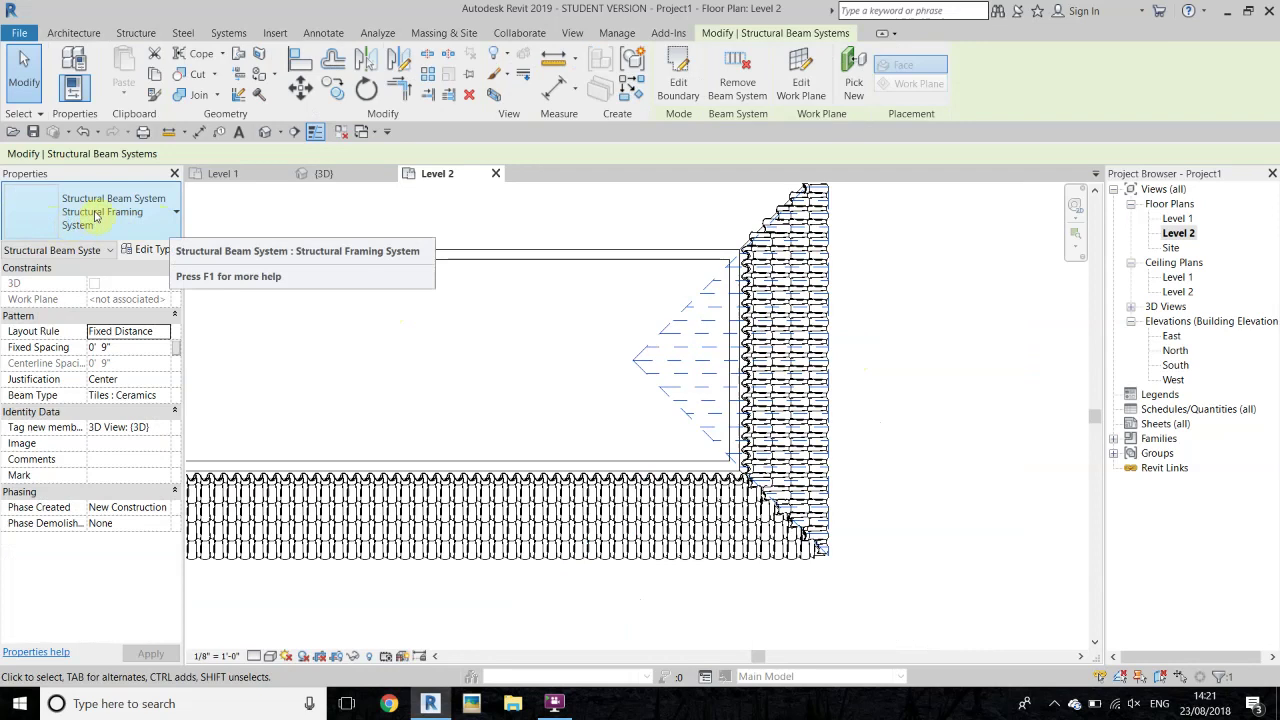
scroll(837, 420, "down", 3)
scroll(837, 420, "down", 1)
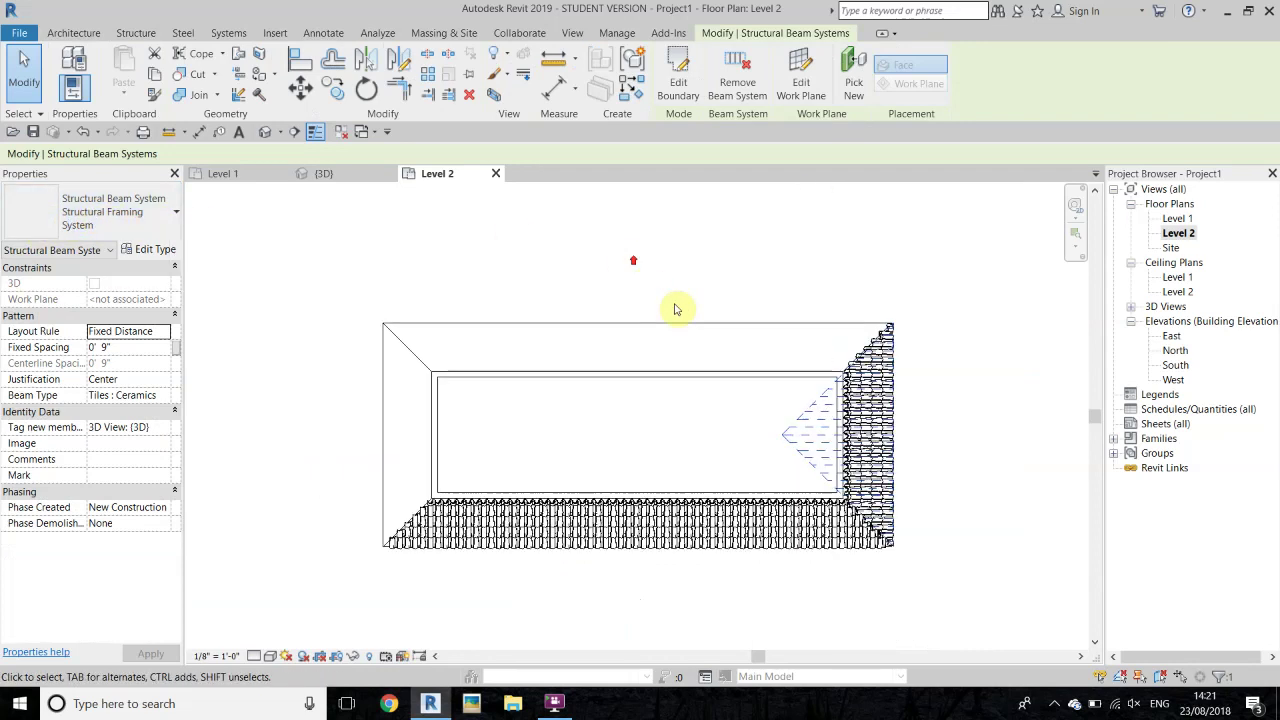
scroll(673, 278, "up", 1)
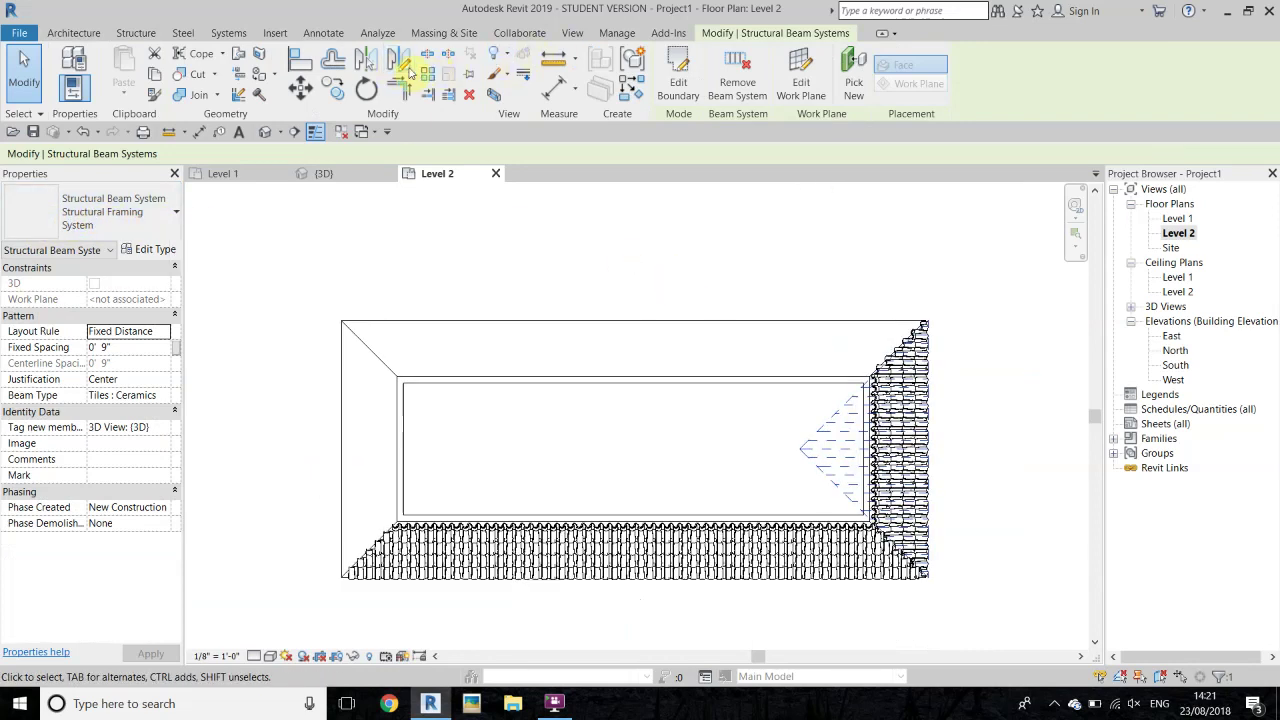
- Mirror-copy the right-slope tiles across a vertical axis through the top edge midpoint
left_click(398, 62)
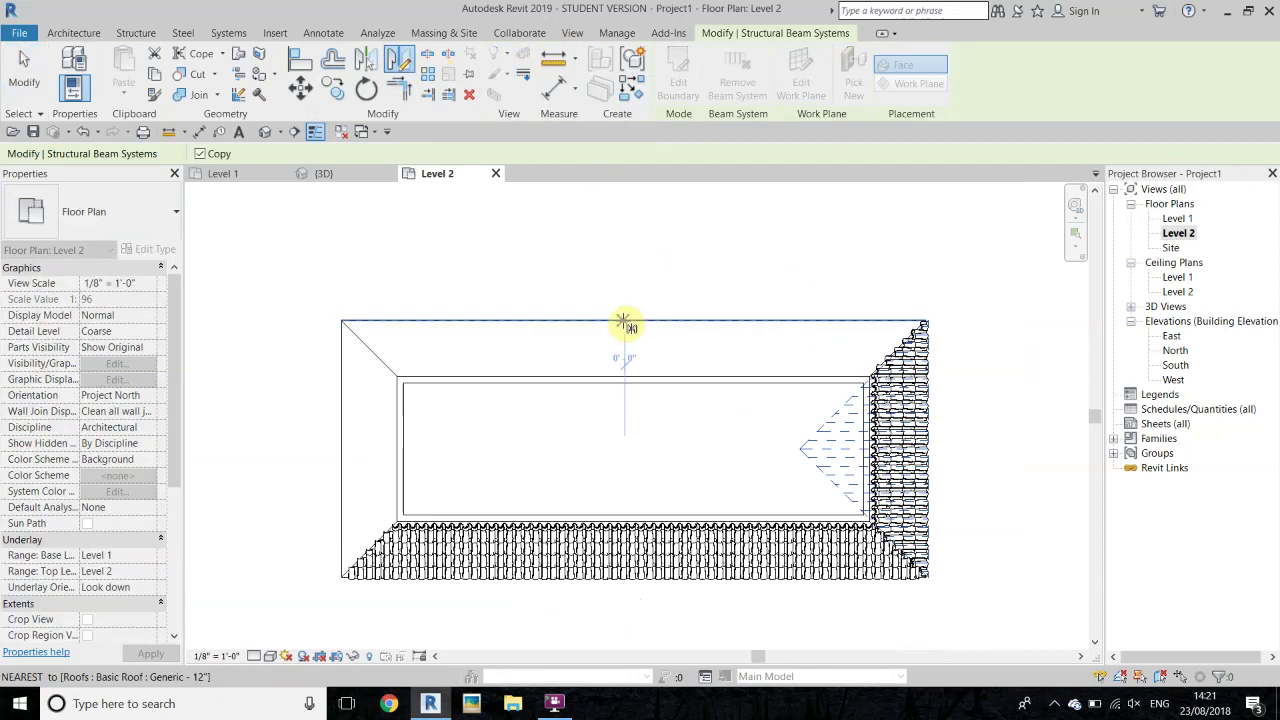
left_click(632, 322)
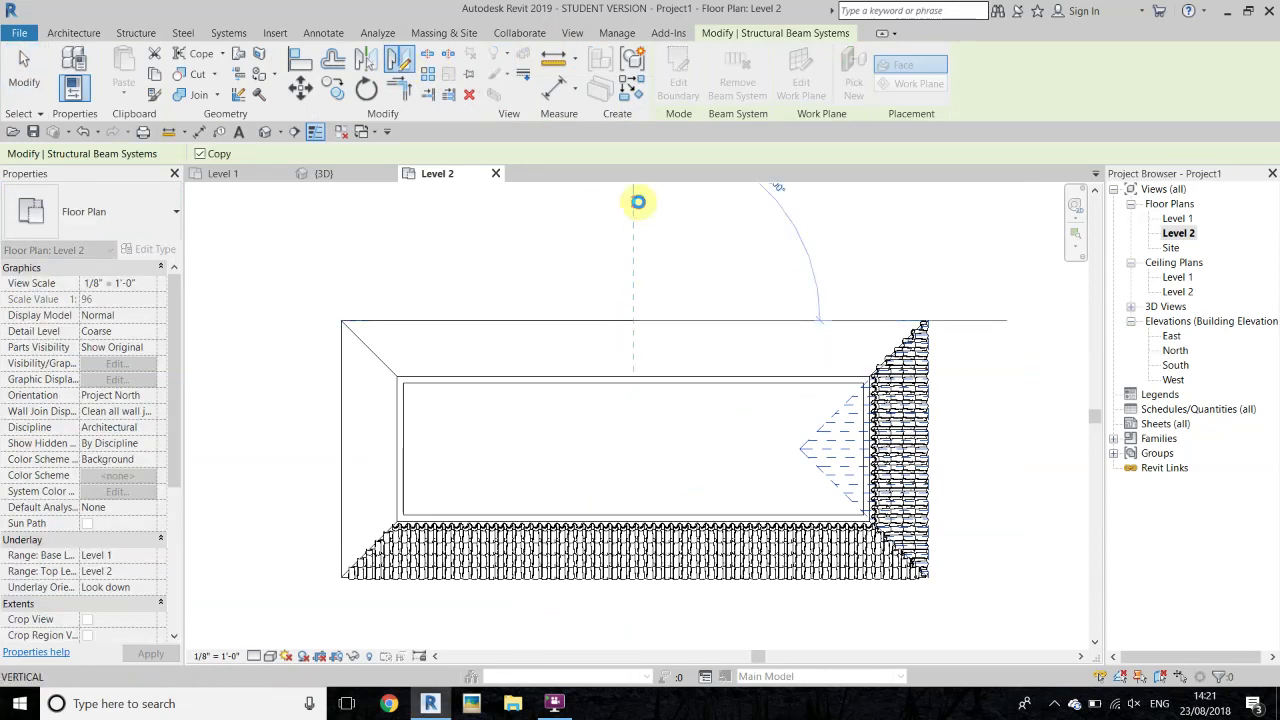
left_click(638, 202)
left_click(574, 277)
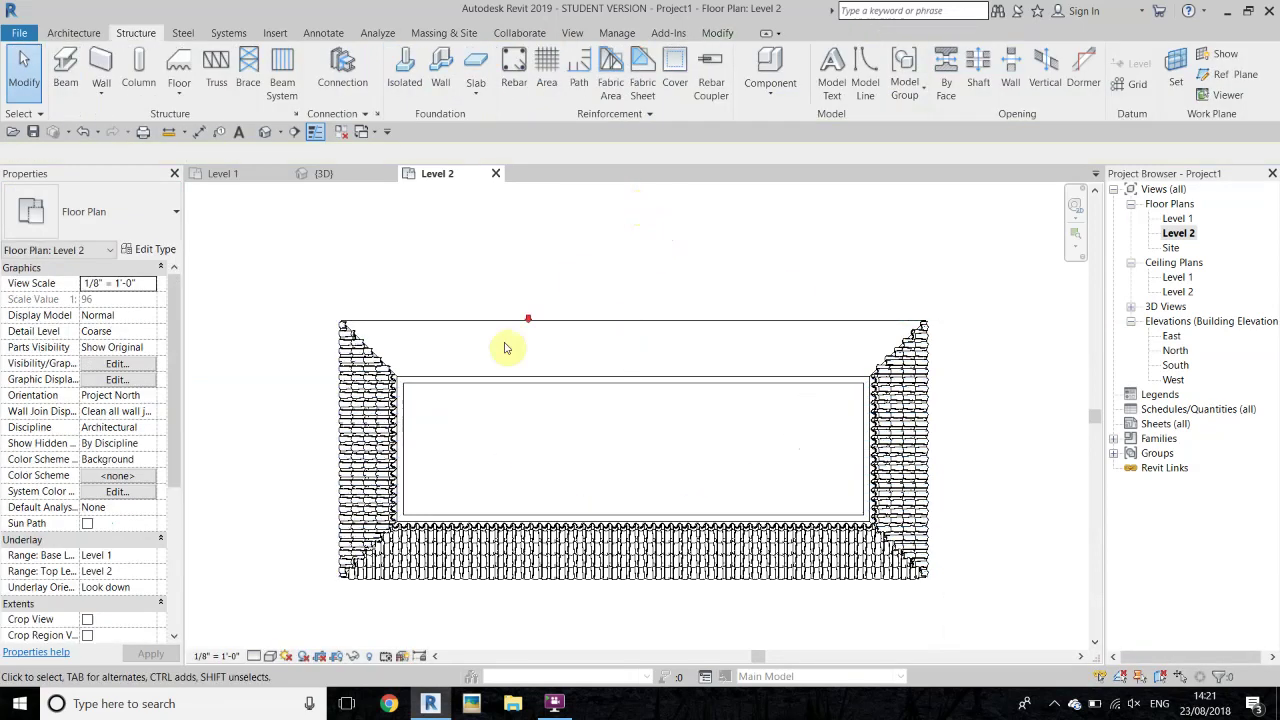
scroll(922, 330, "up", 1)
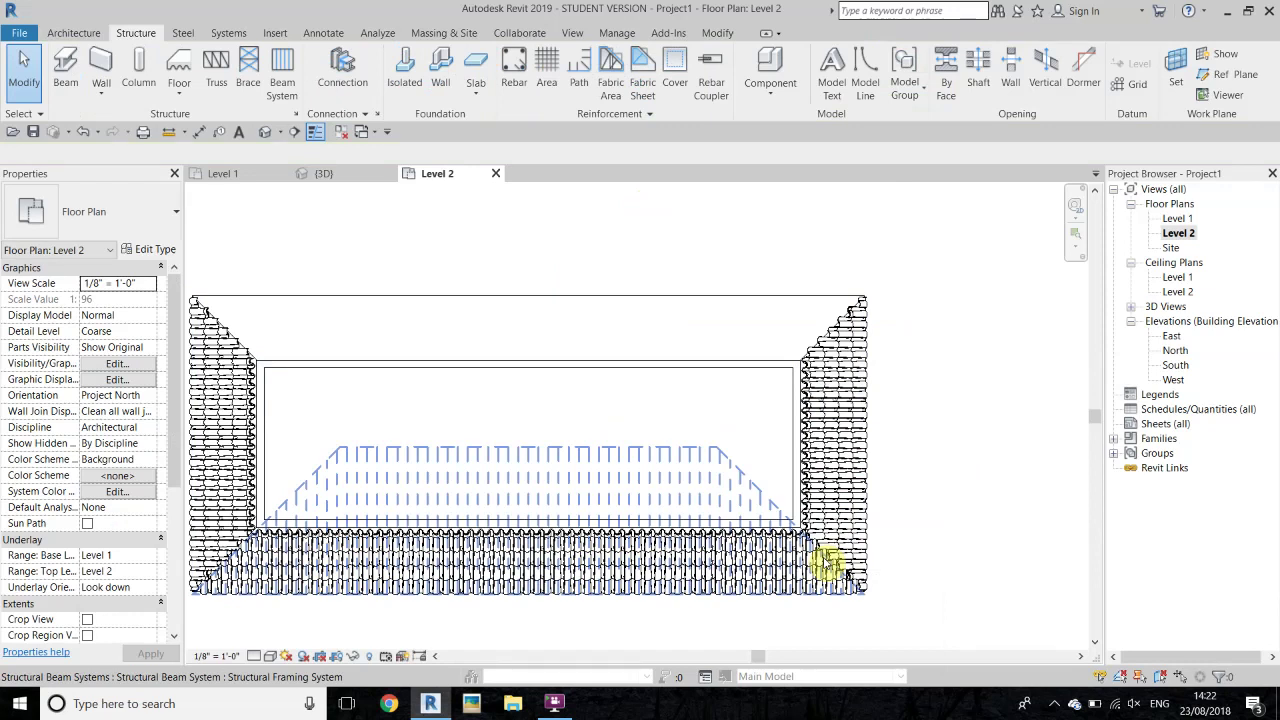
left_click(826, 562)
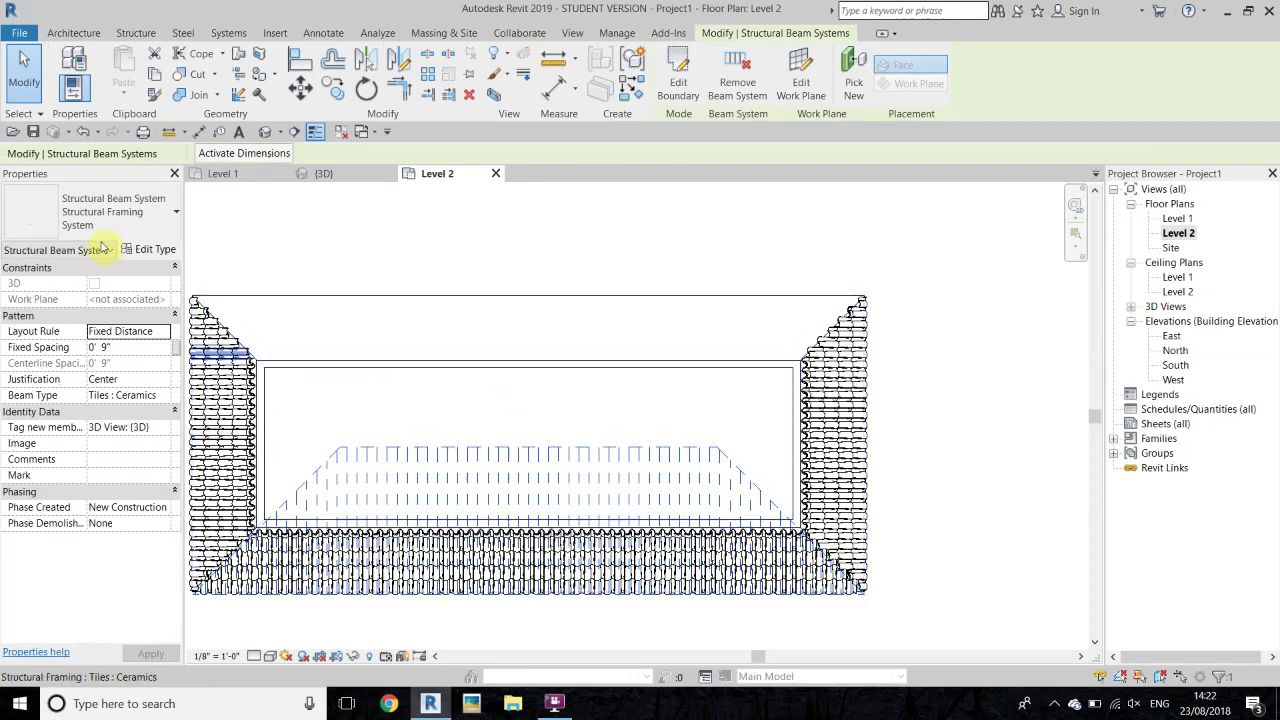
left_click(404, 62)
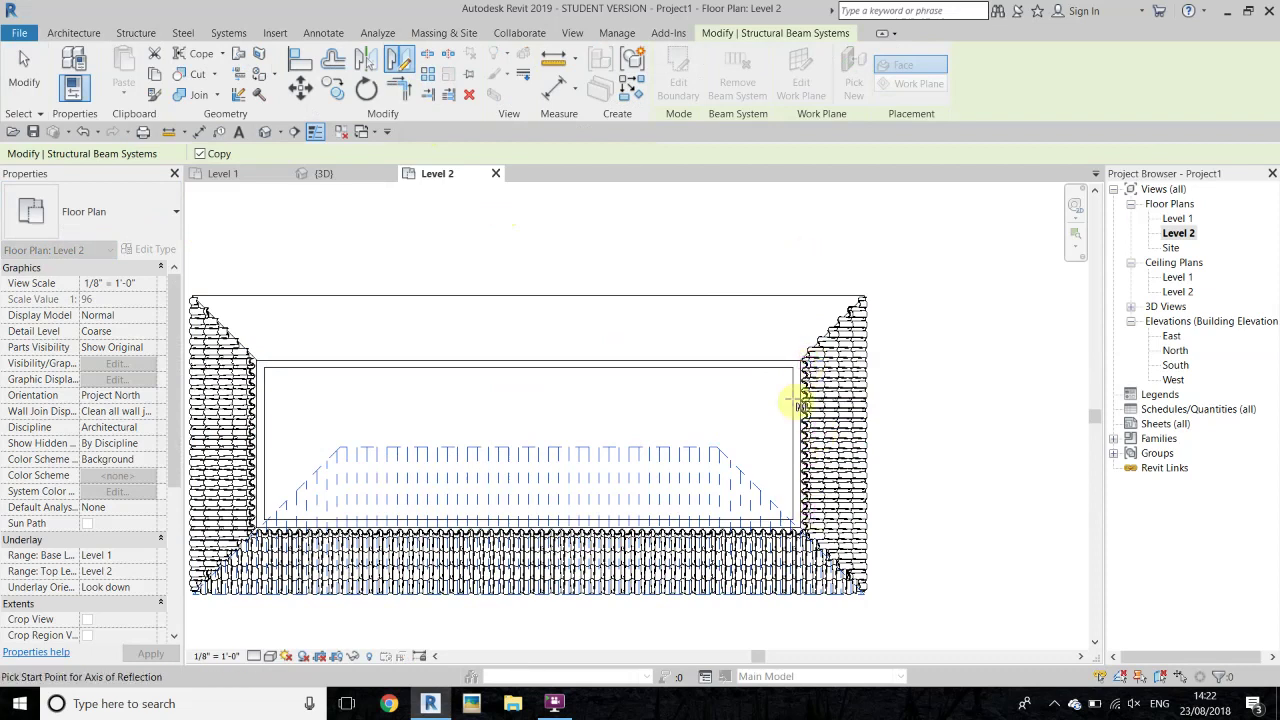
scroll(810, 453, "up", 2)
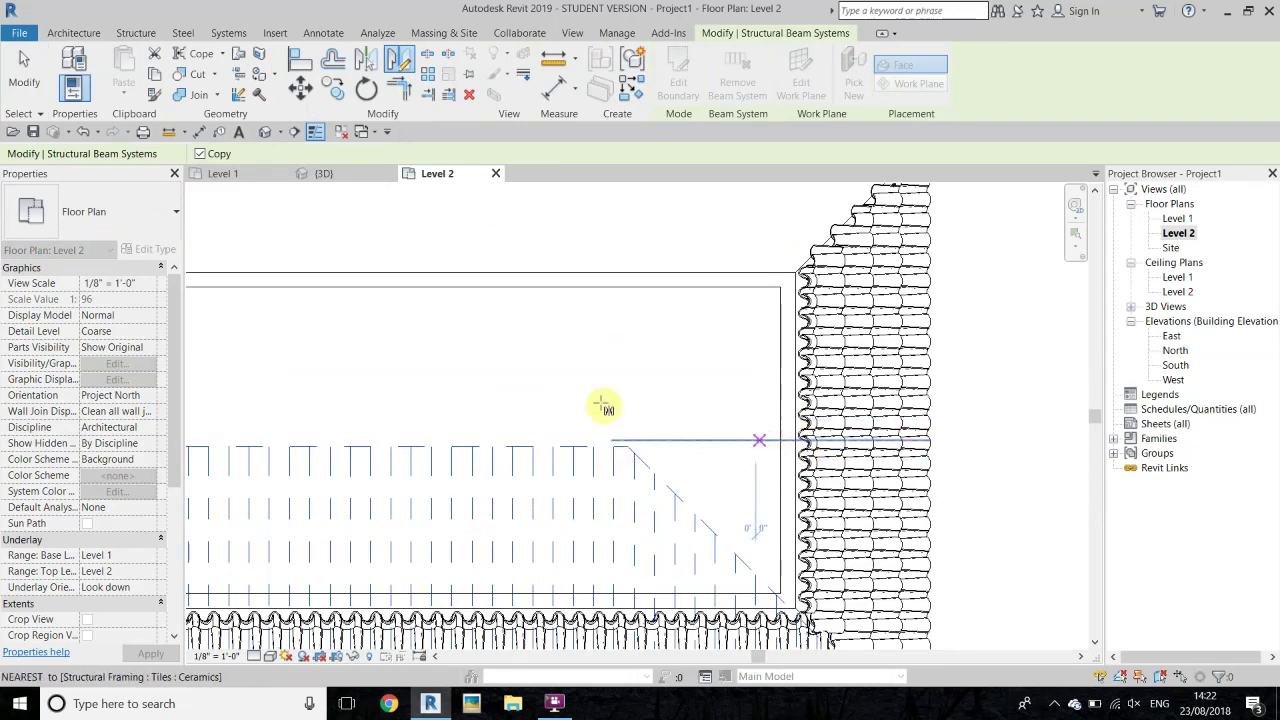
scroll(860, 380, "down", 2)
scroll(912, 300, "down", 2)
right_click(745, 260)
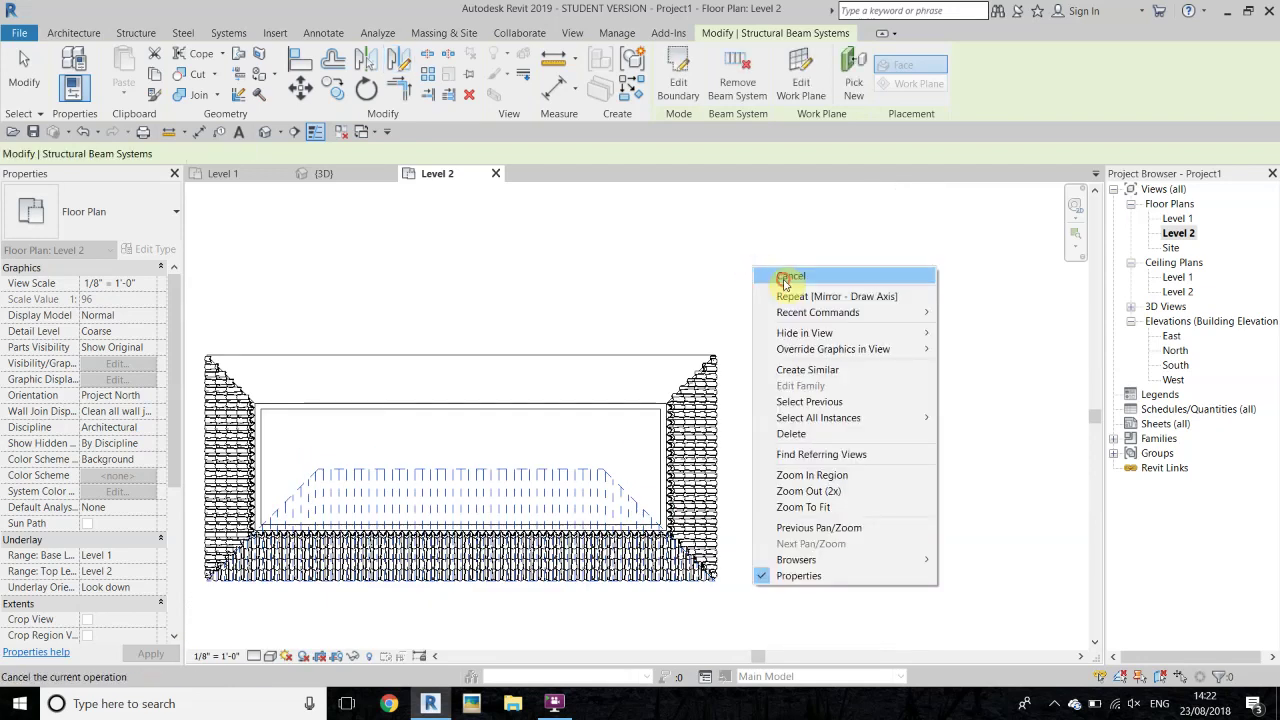
left_click(775, 277)
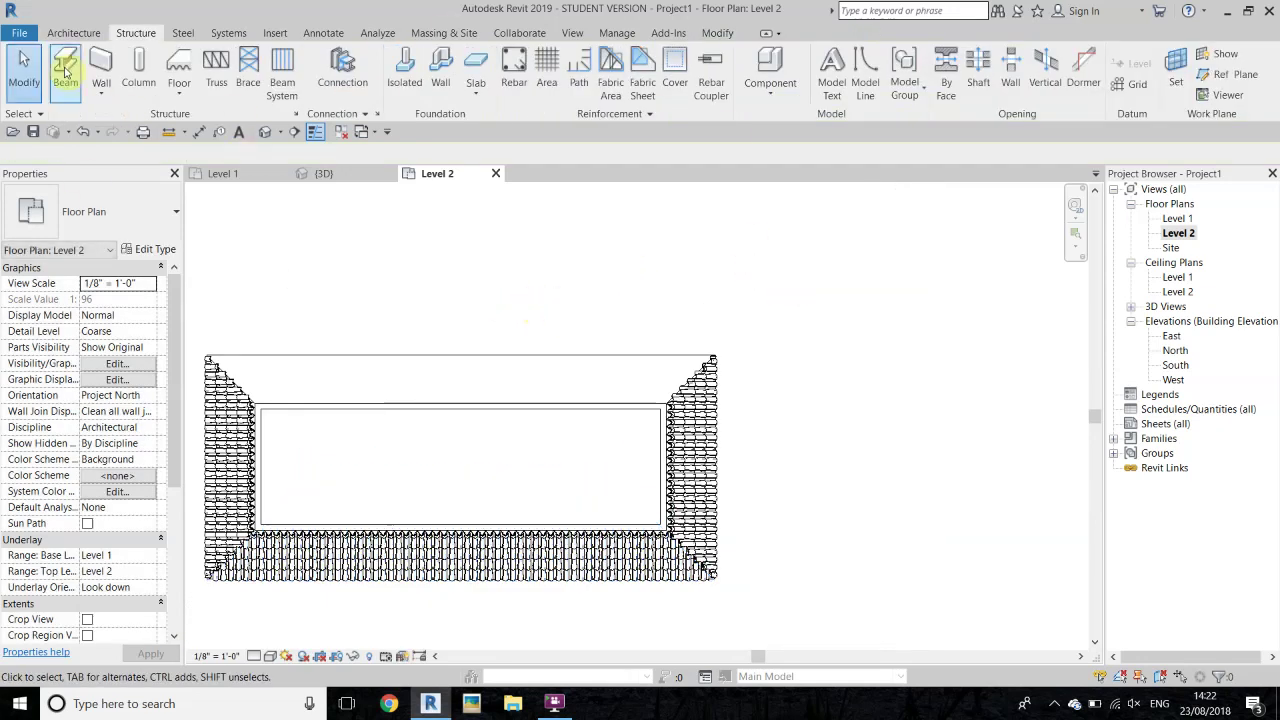
- Draw a model line from the roof's top-right corner rightward, then 22'-0" down
left_click(58, 35)
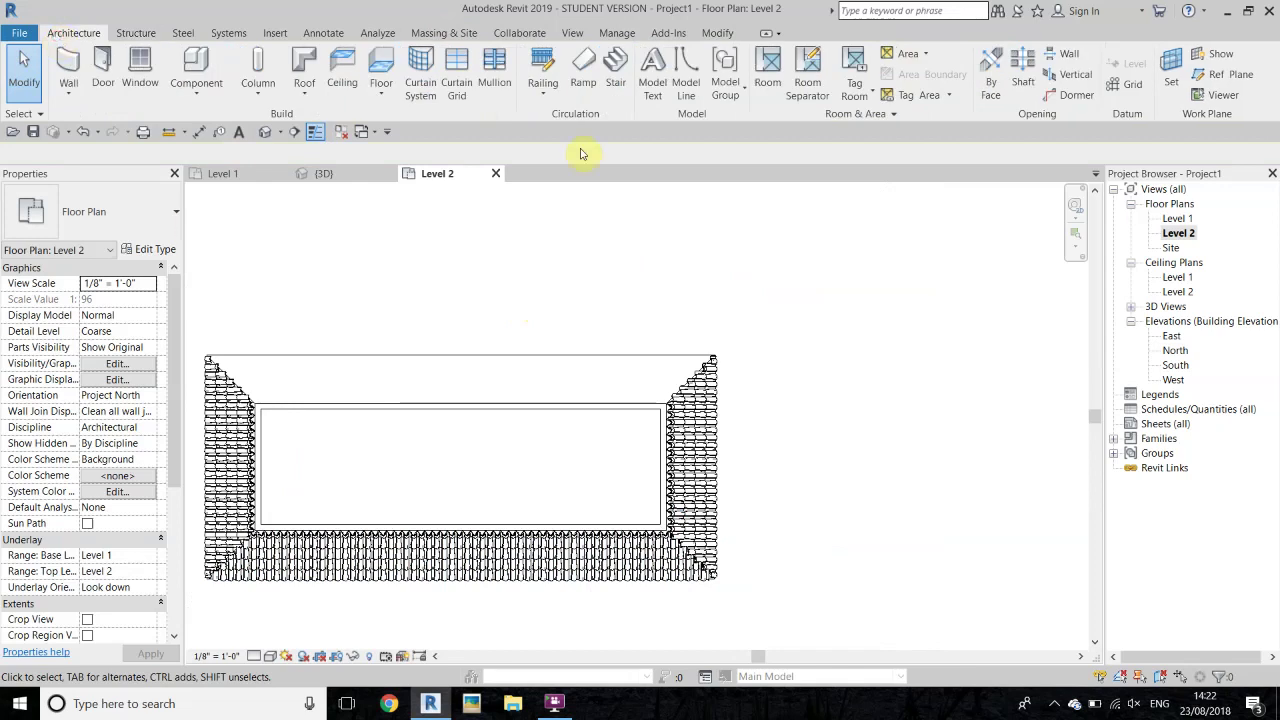
left_click(686, 78)
scroll(718, 357, "up", 4)
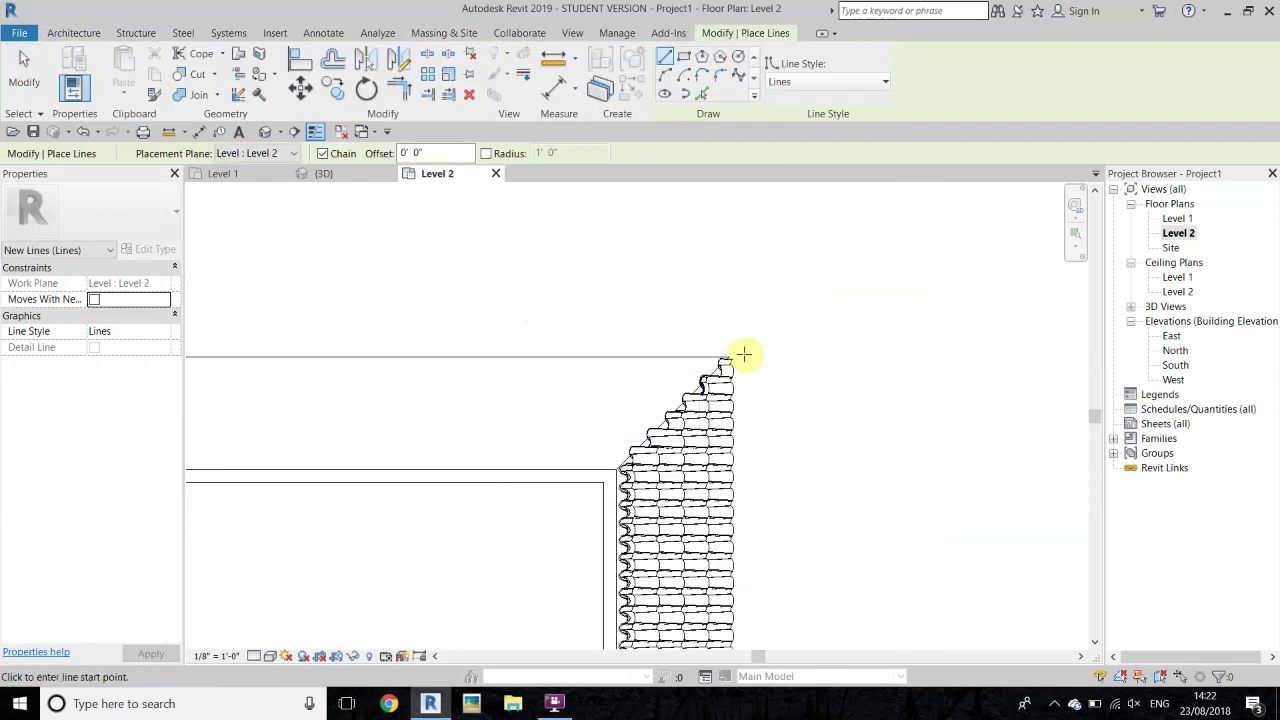
left_click(725, 357)
left_click(837, 354)
scroll(830, 320, "down", 3)
scroll(849, 431, "up", 3)
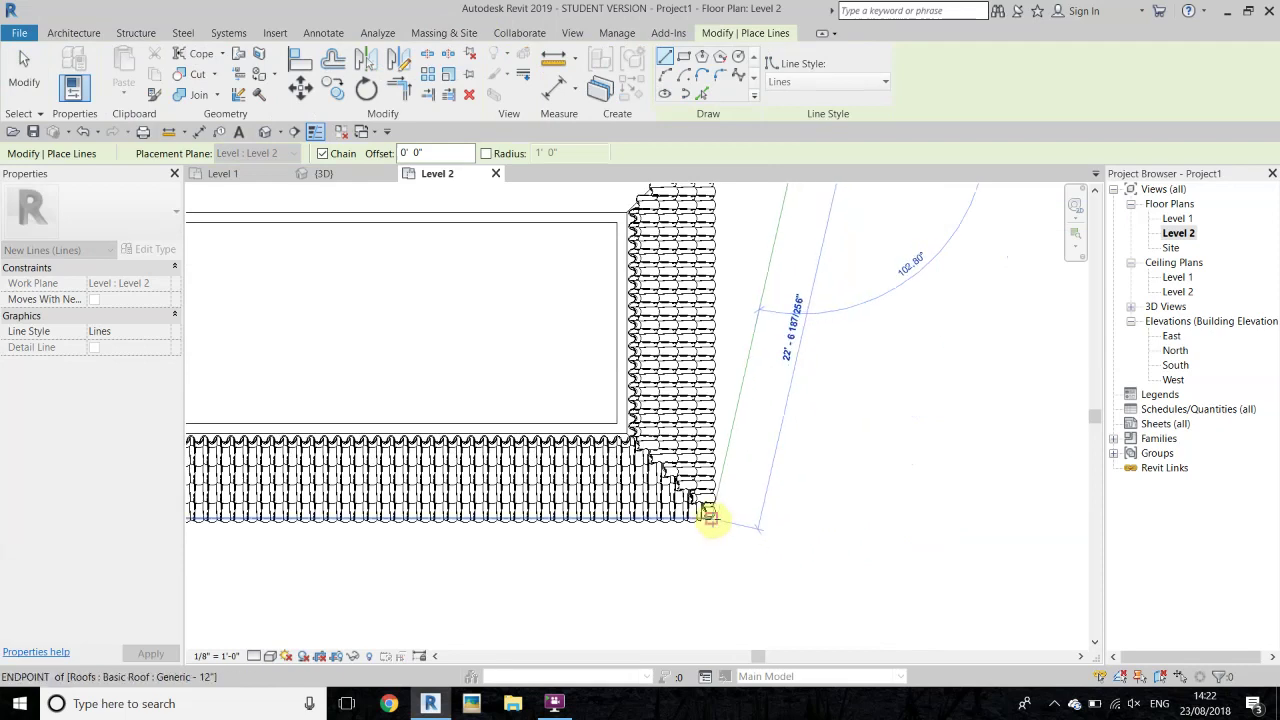
left_click(803, 516)
scroll(740, 545, "down", 2)
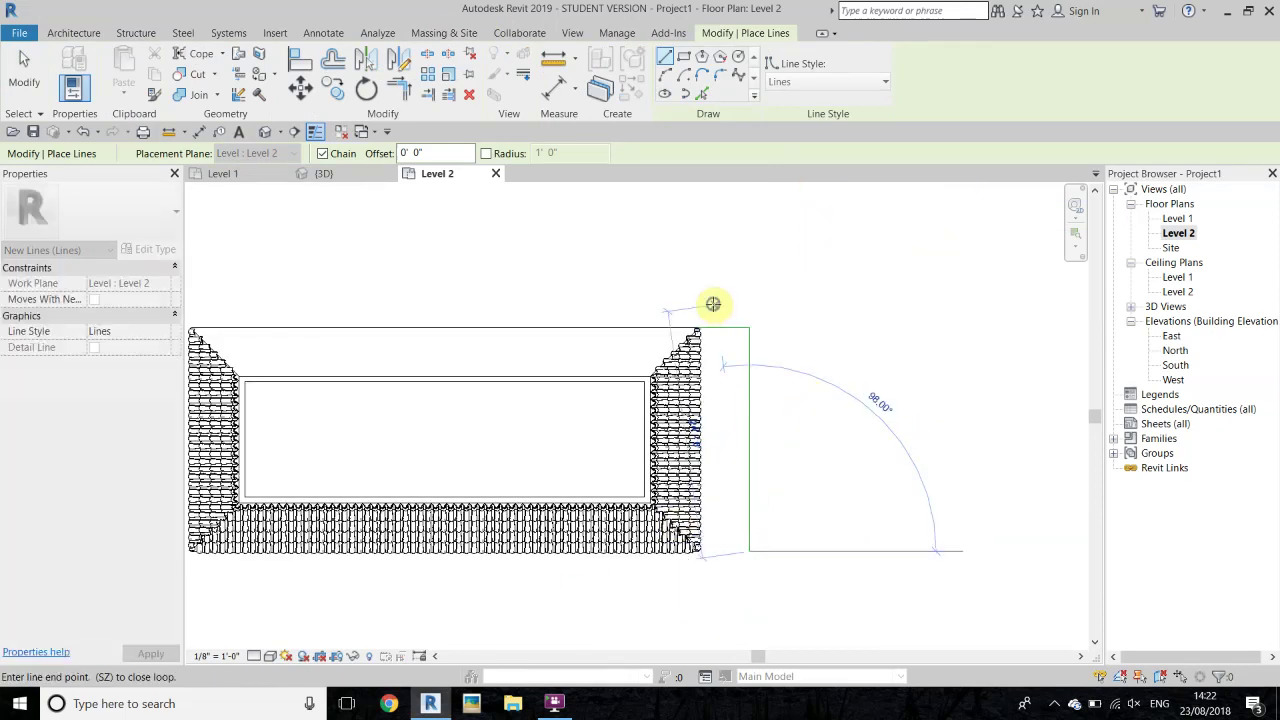
right_click(759, 304)
left_click(814, 322)
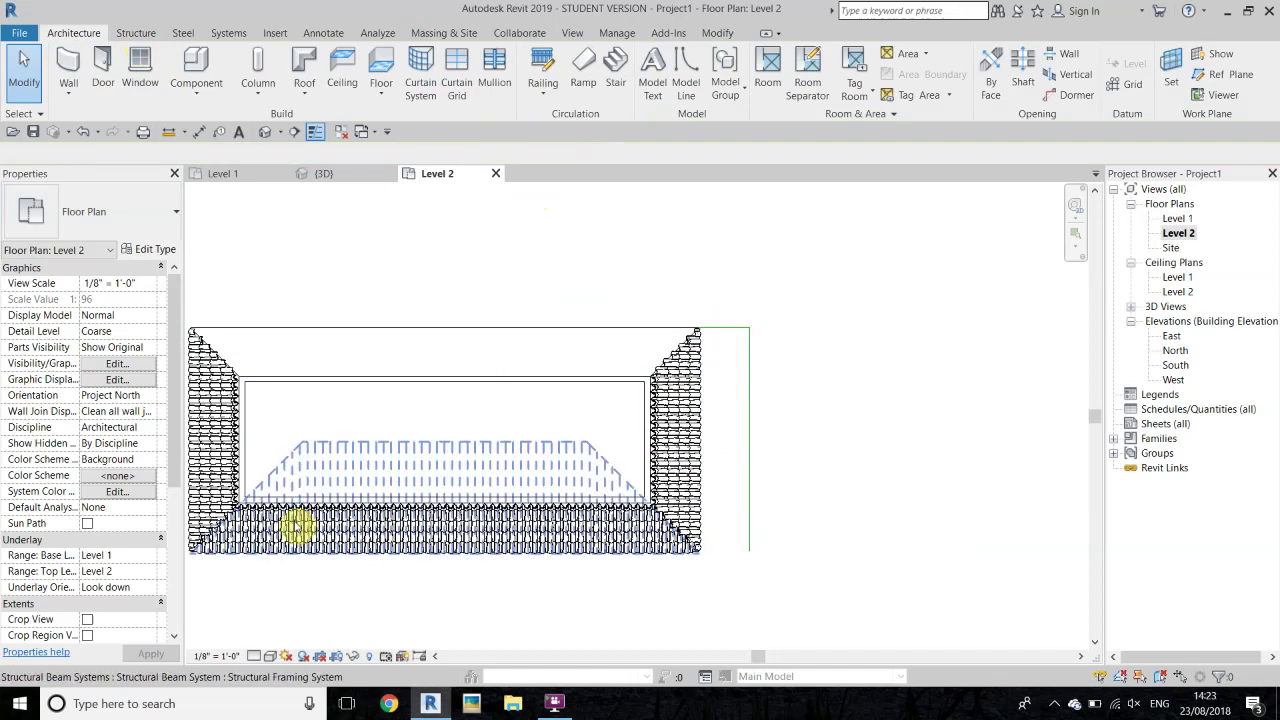
- Mirror-copy the bottom-slope tiles across a horizontal axis through the guide line's midpoint
left_click(300, 525)
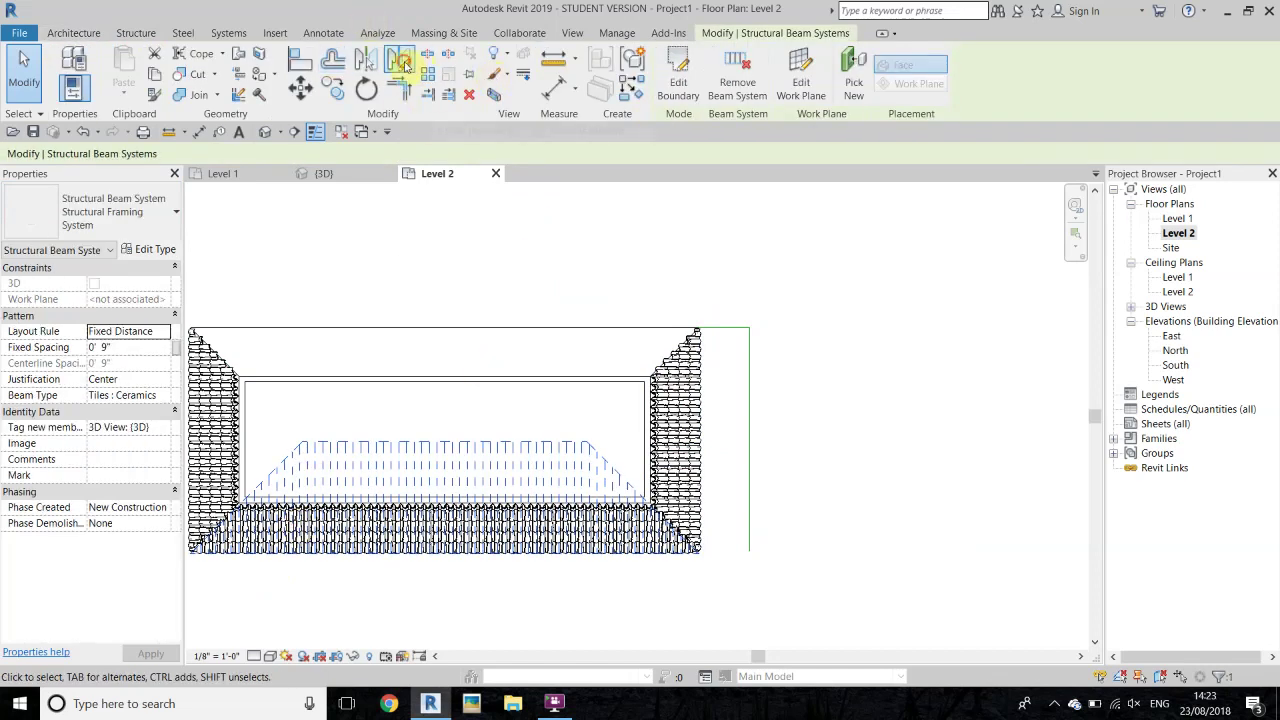
left_click(400, 60)
left_click(749, 441)
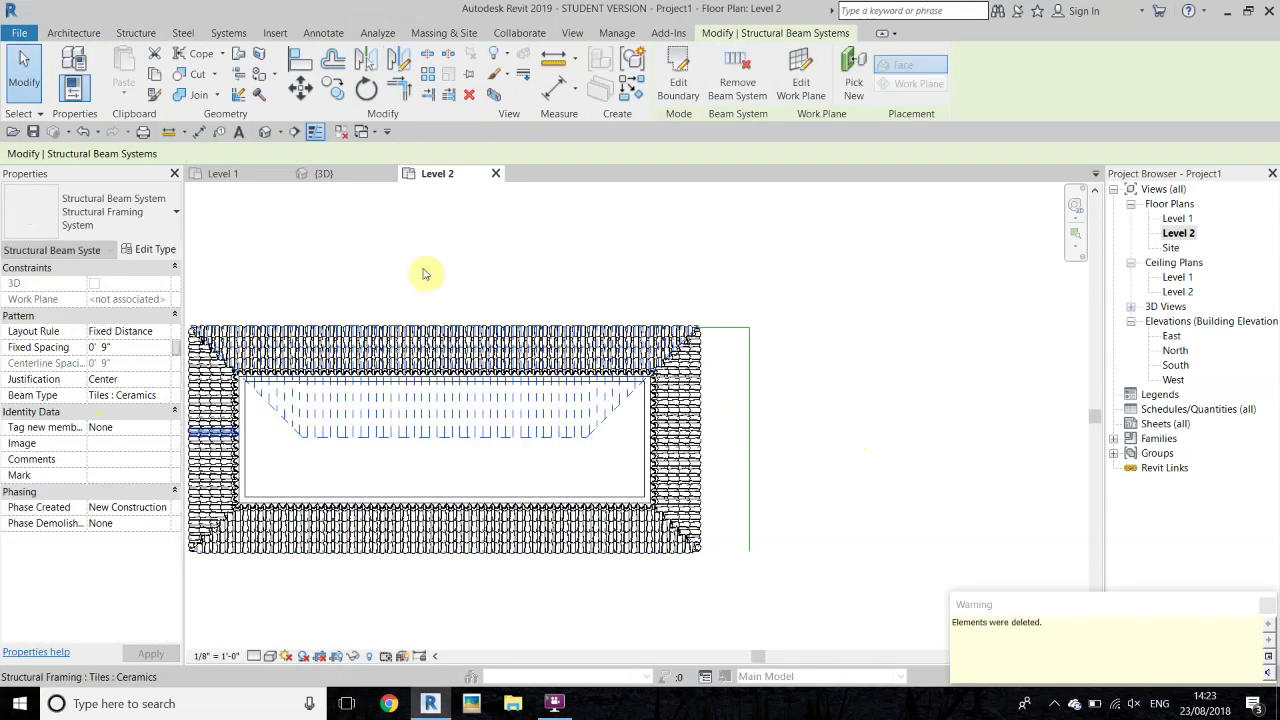
right_click(791, 247)
left_click(791, 247)
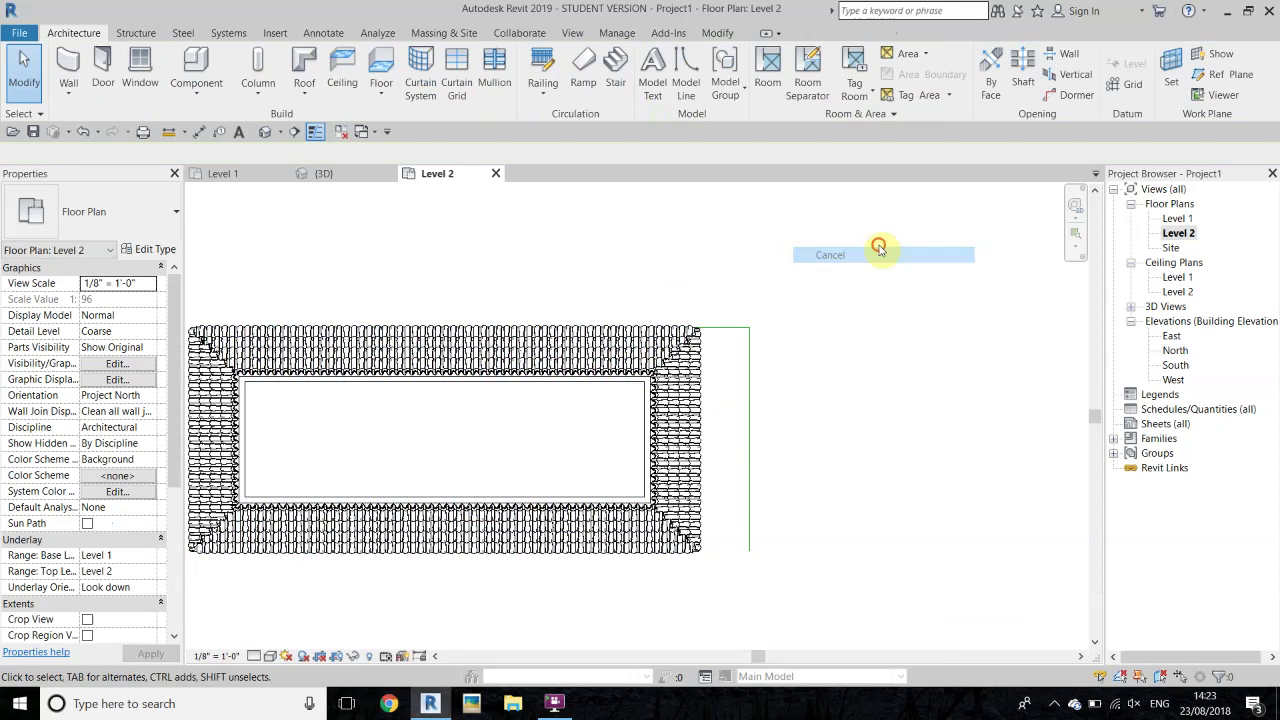
- Delete the two leftover lines beside the roof in the Level 2 plan
left_click(749, 445)
left_click_drag(912, 258, 724, 422)
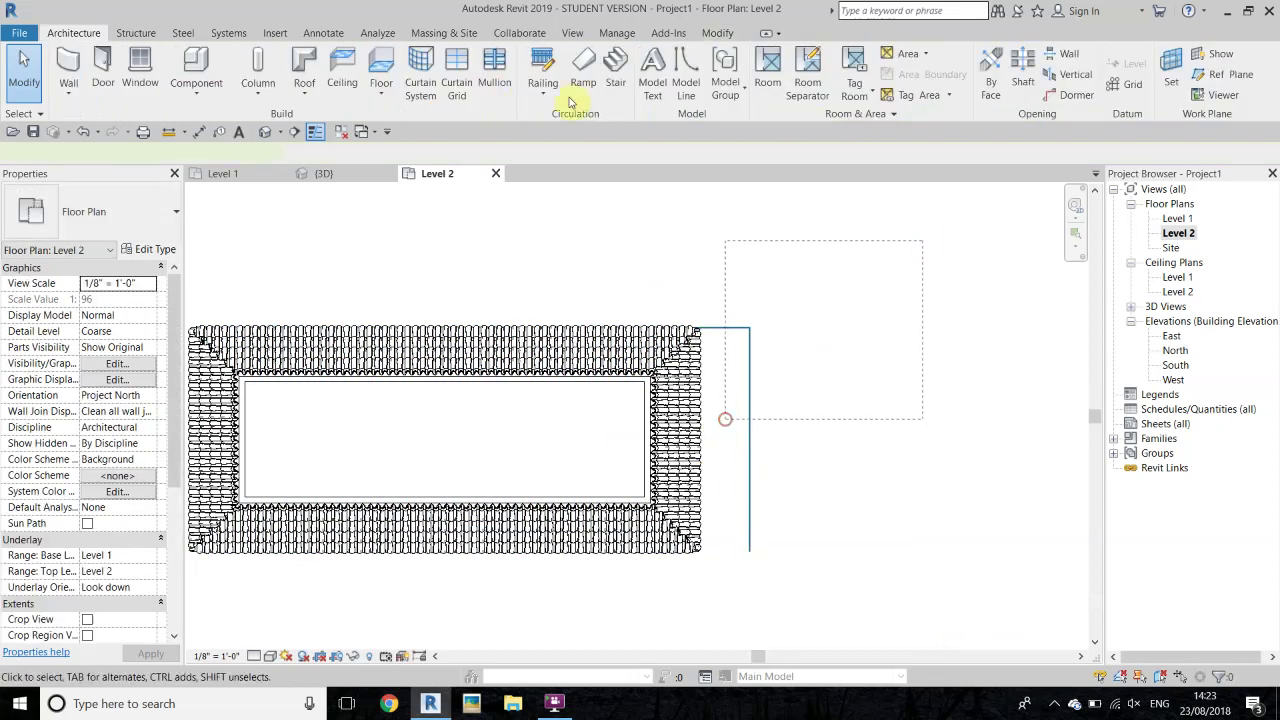
left_click(469, 98)
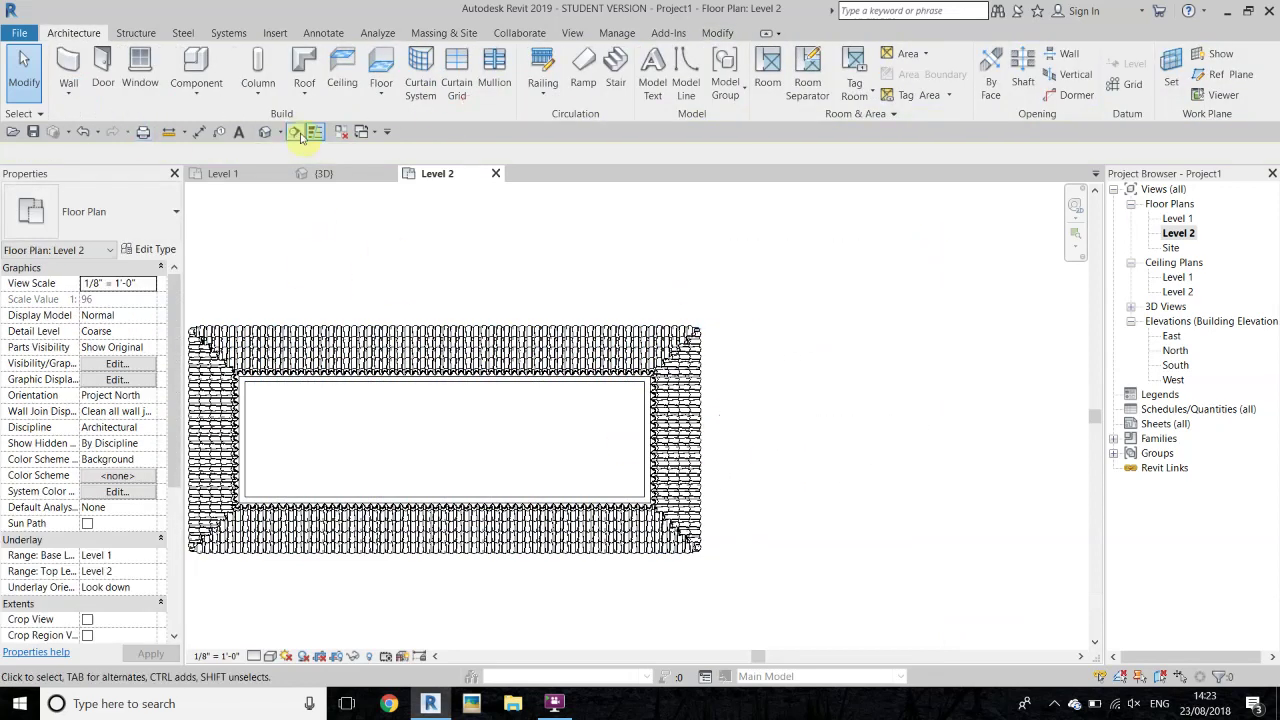
- Switch to the {3D} view and orbit and zoom to an oblique view of the tiled roof
left_click(264, 132)
scroll(630, 321, "up", 2)
scroll(546, 315, "down", 5)
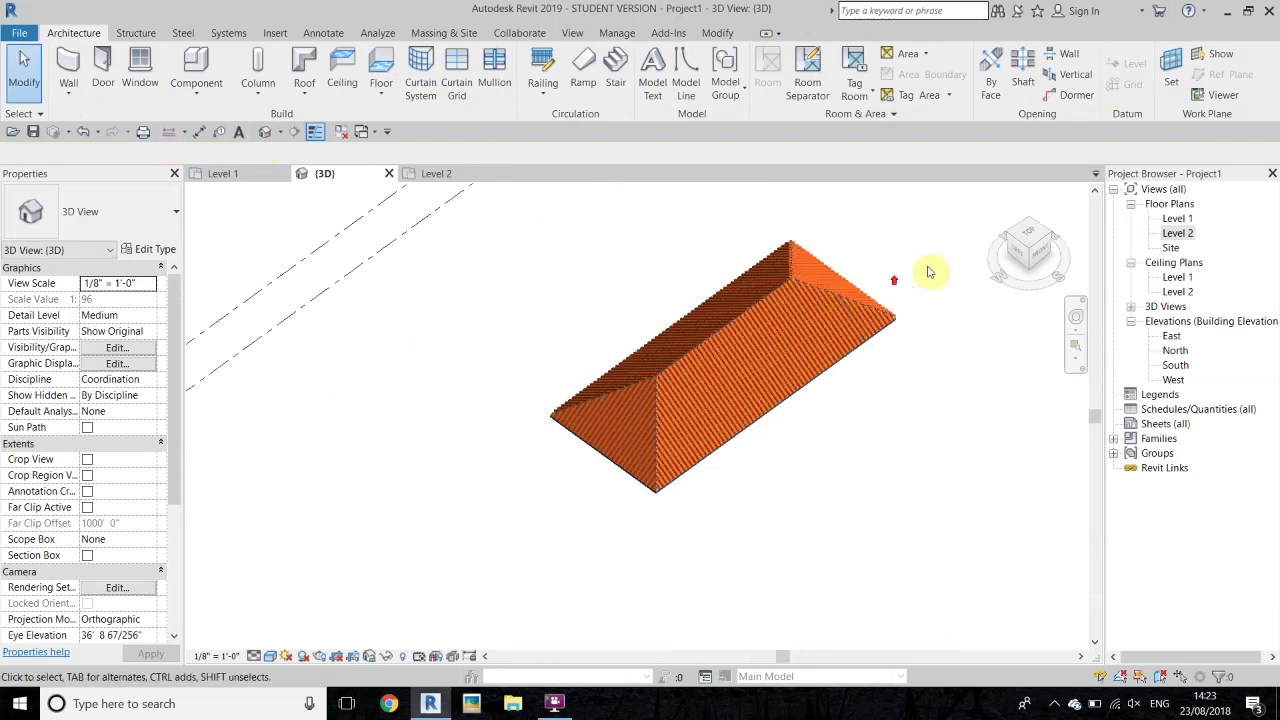
scroll(590, 420, "up", 3)
scroll(800, 380, "up", 1)
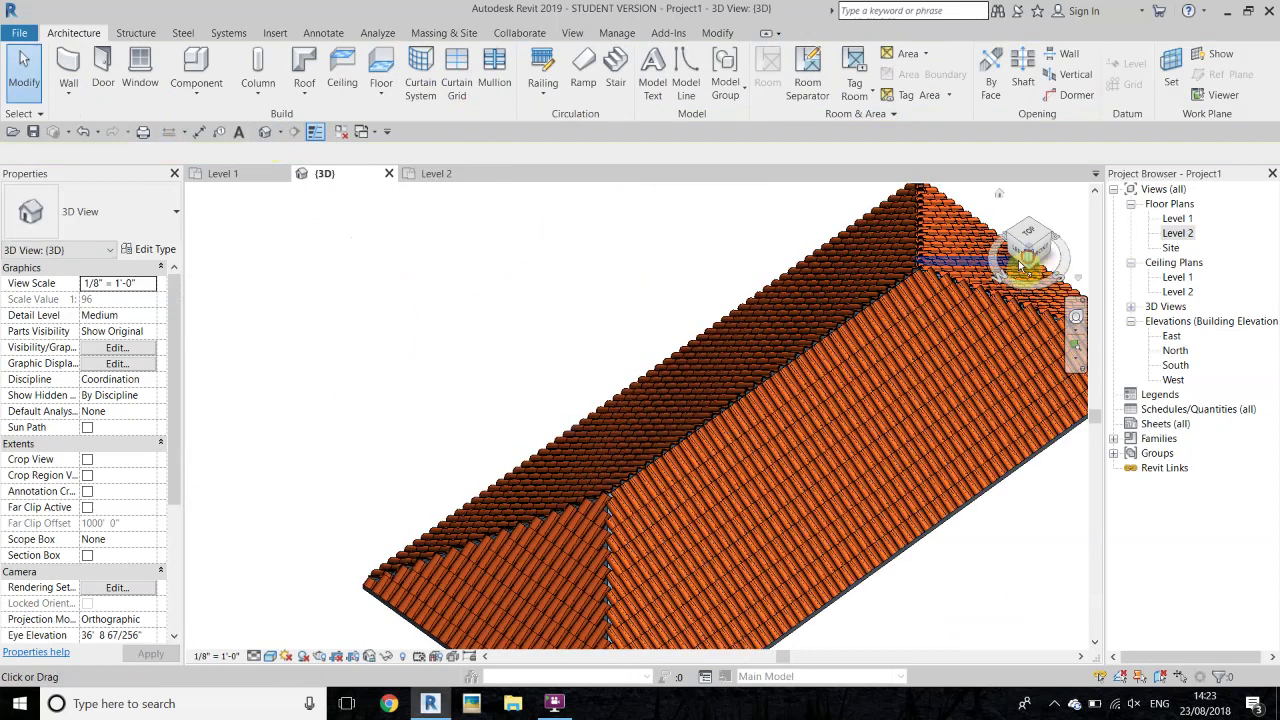
left_click(1029, 264)
middle_click_drag(824, 470, 936, 320, "shift")
scroll(710, 329, "up", 1)
scroll(728, 344, "up", 2)
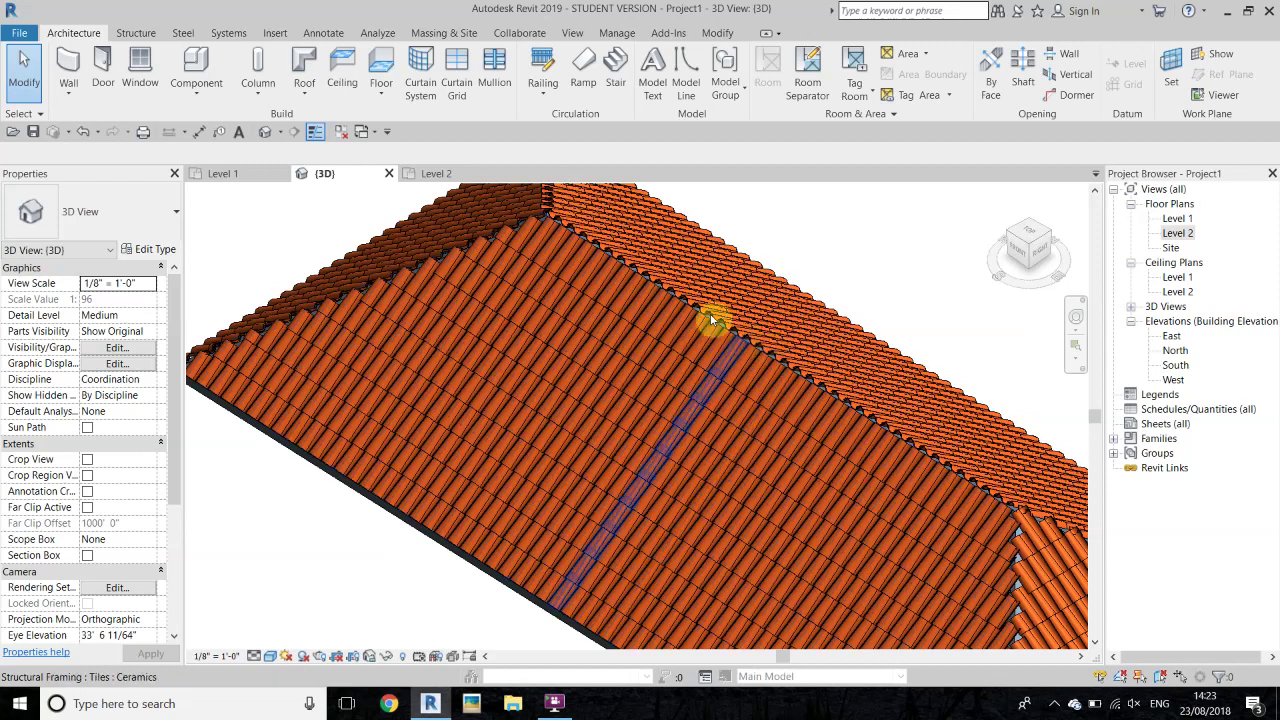
scroll(586, 400, "down", 5)
scroll(546, 392, "up", 3)
scroll(385, 242, "up", 2)
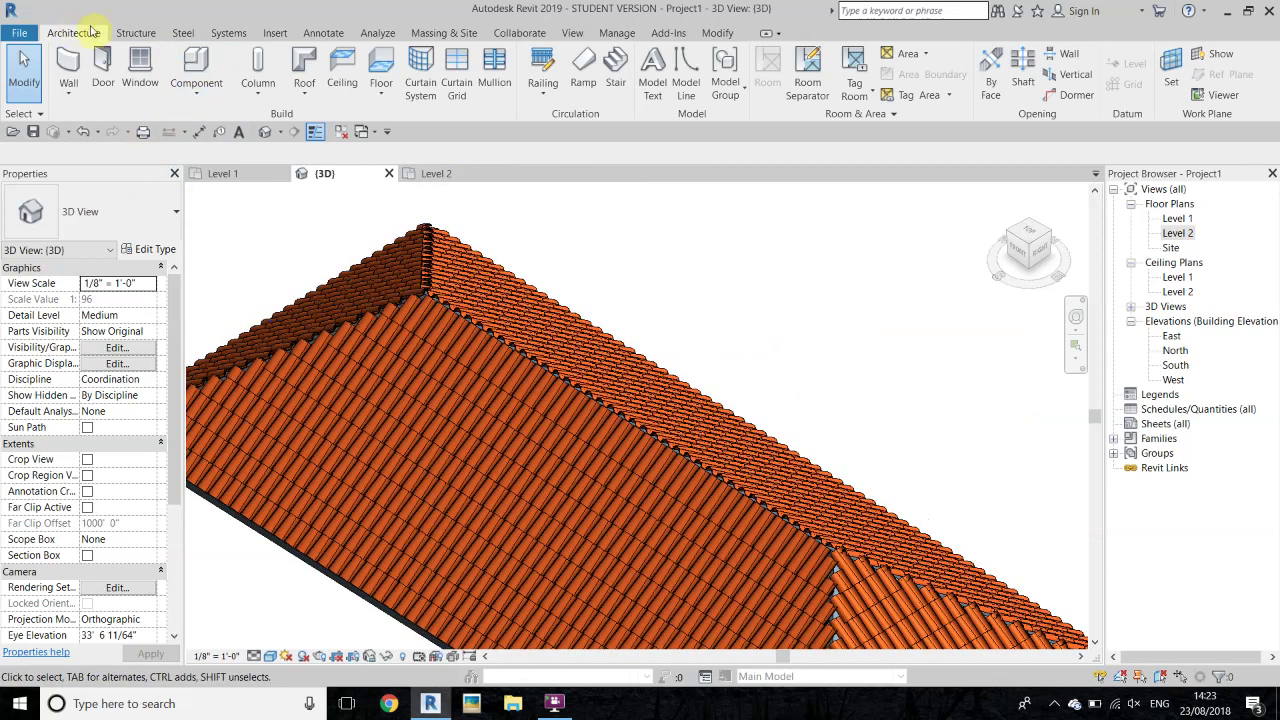
- Start component placement with the Roof Ridge And Hip Cap : Ceramics type selected
left_click(198, 62)
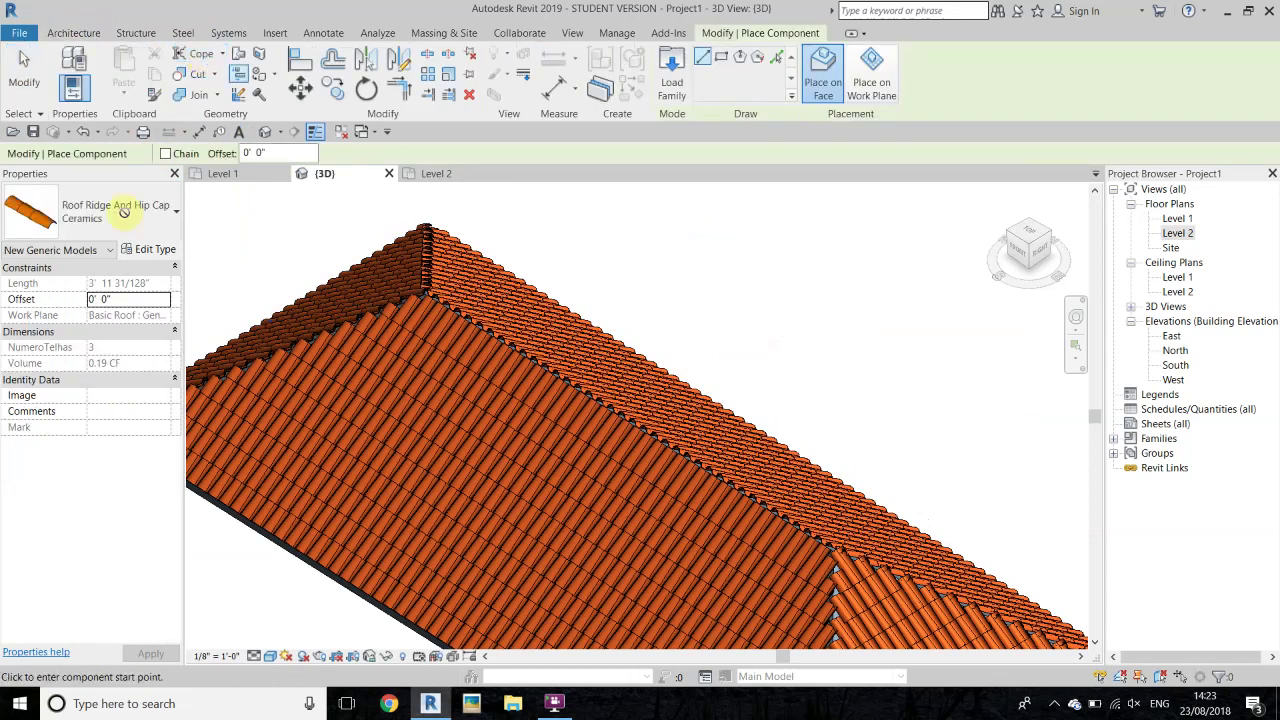
left_click(120, 205)
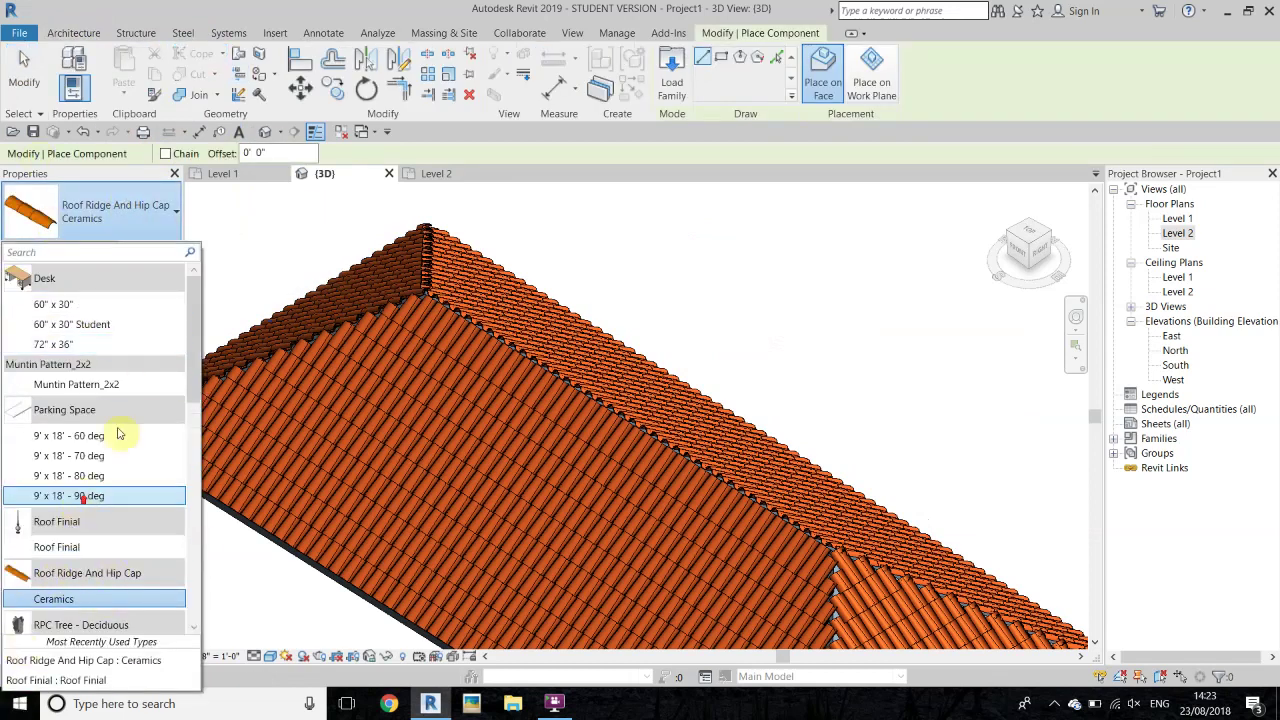
left_click(174, 235)
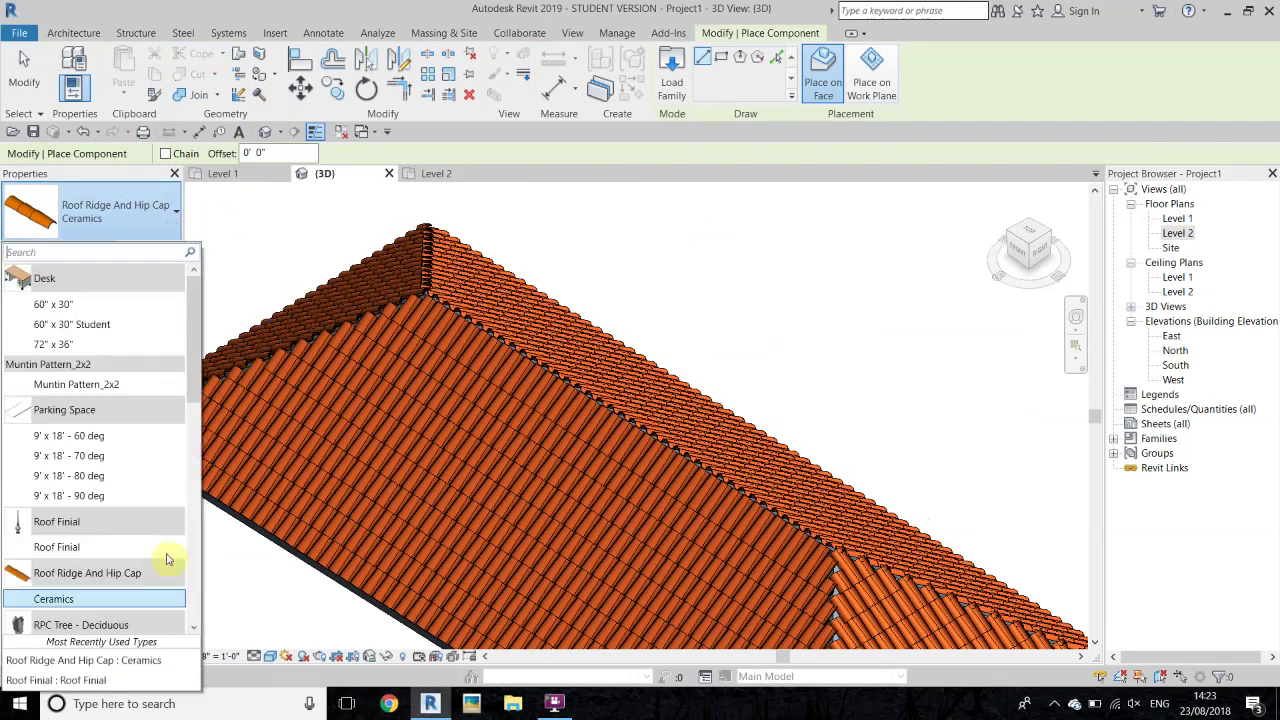
scroll(70, 580, "down", 2)
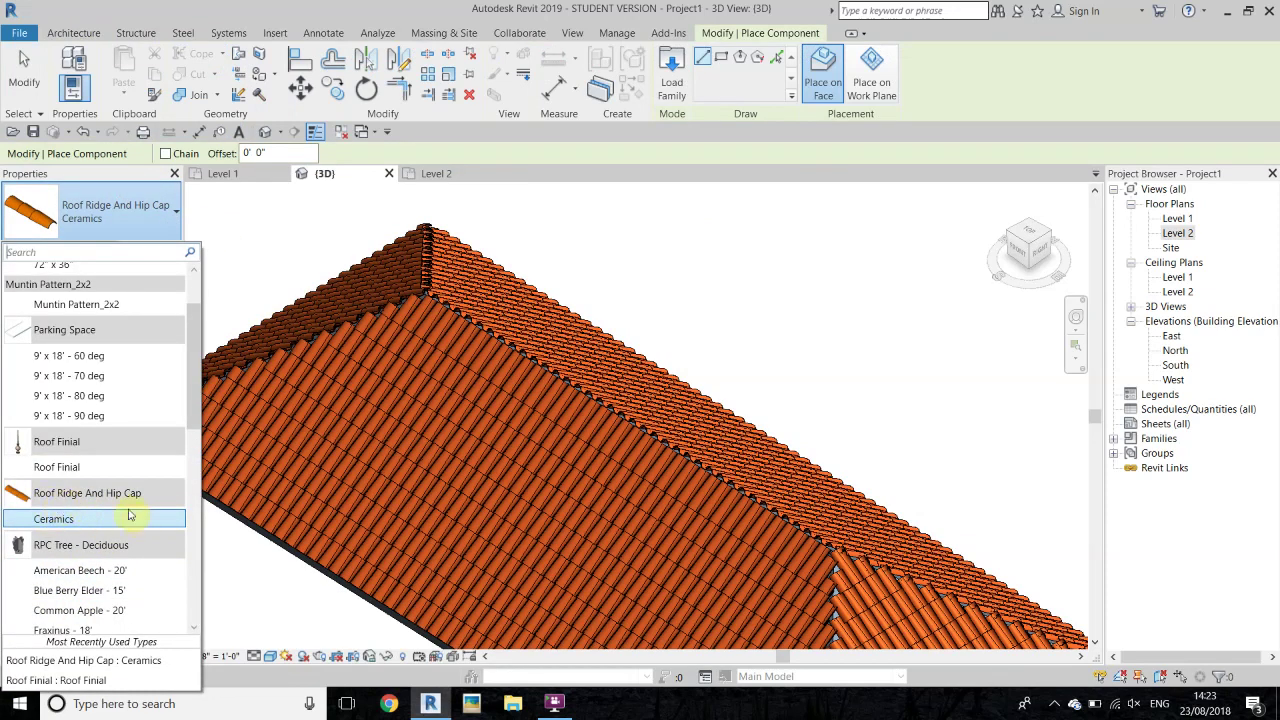
left_click(72, 519)
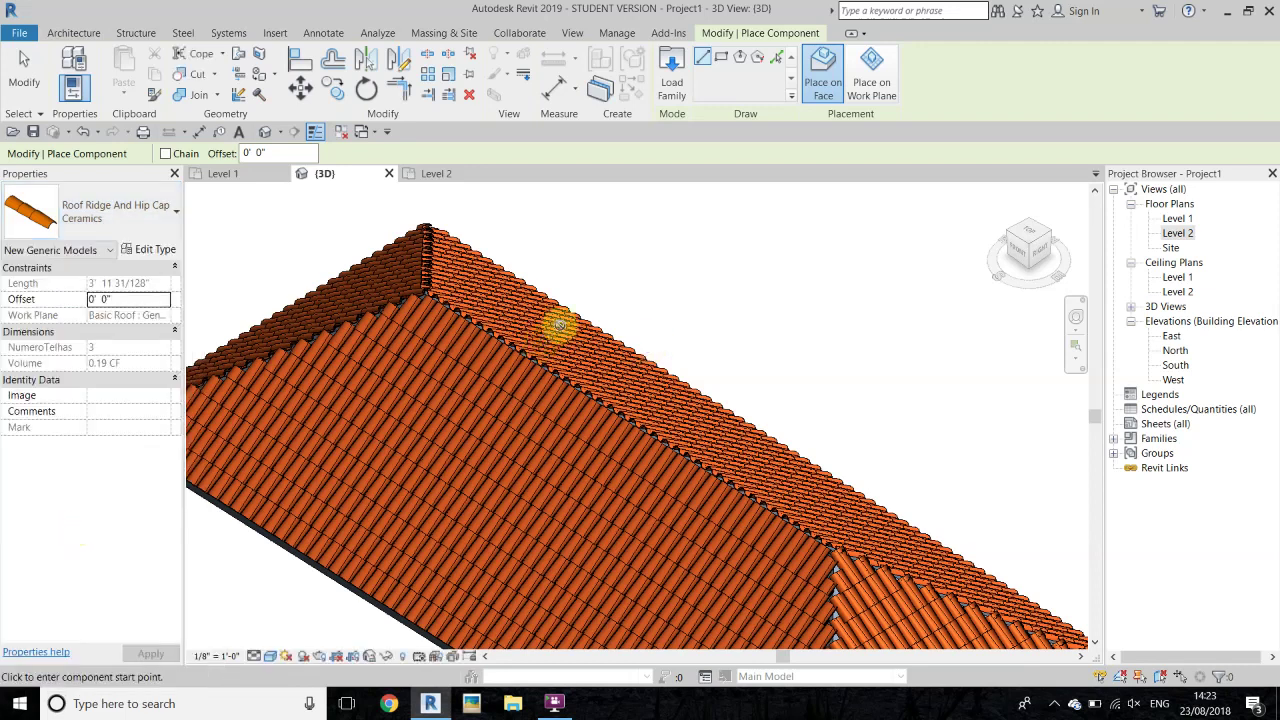
scroll(545, 281, "up", 2)
scroll(657, 194, "up", 2)
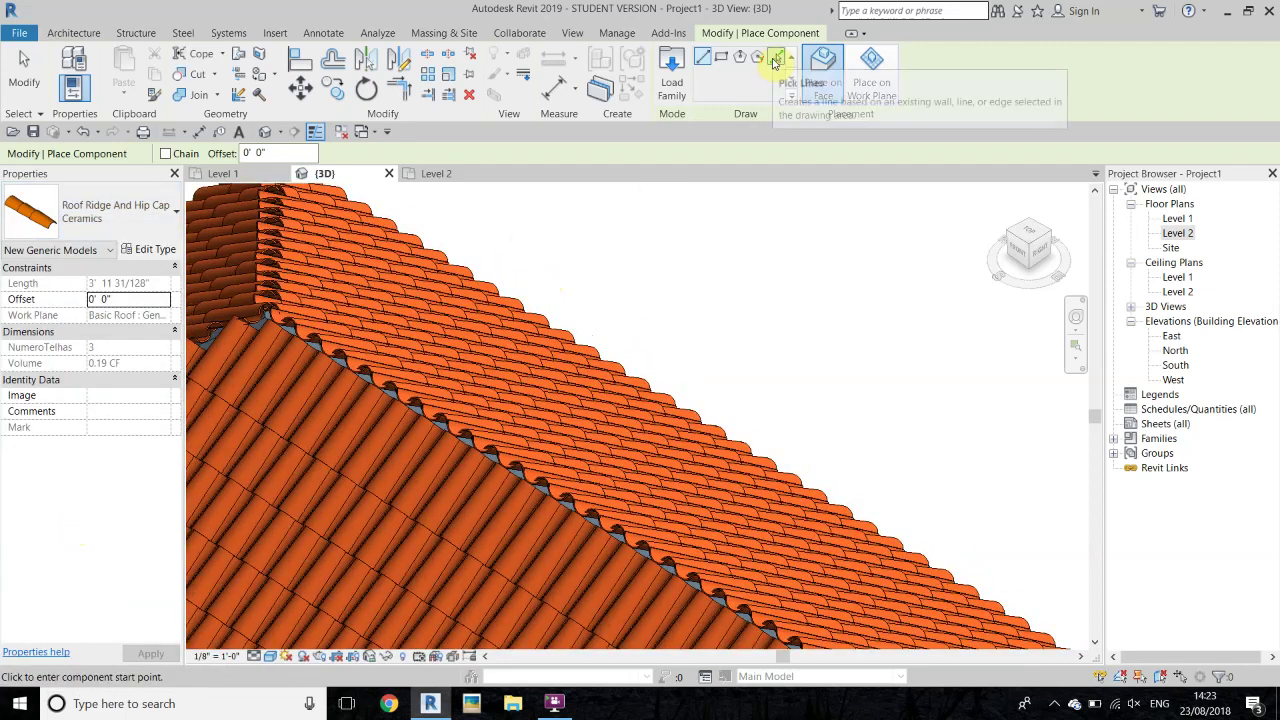
- With Pick Lines, place the ceramic ridge cap along the roof's top ridge edge
left_click(775, 62)
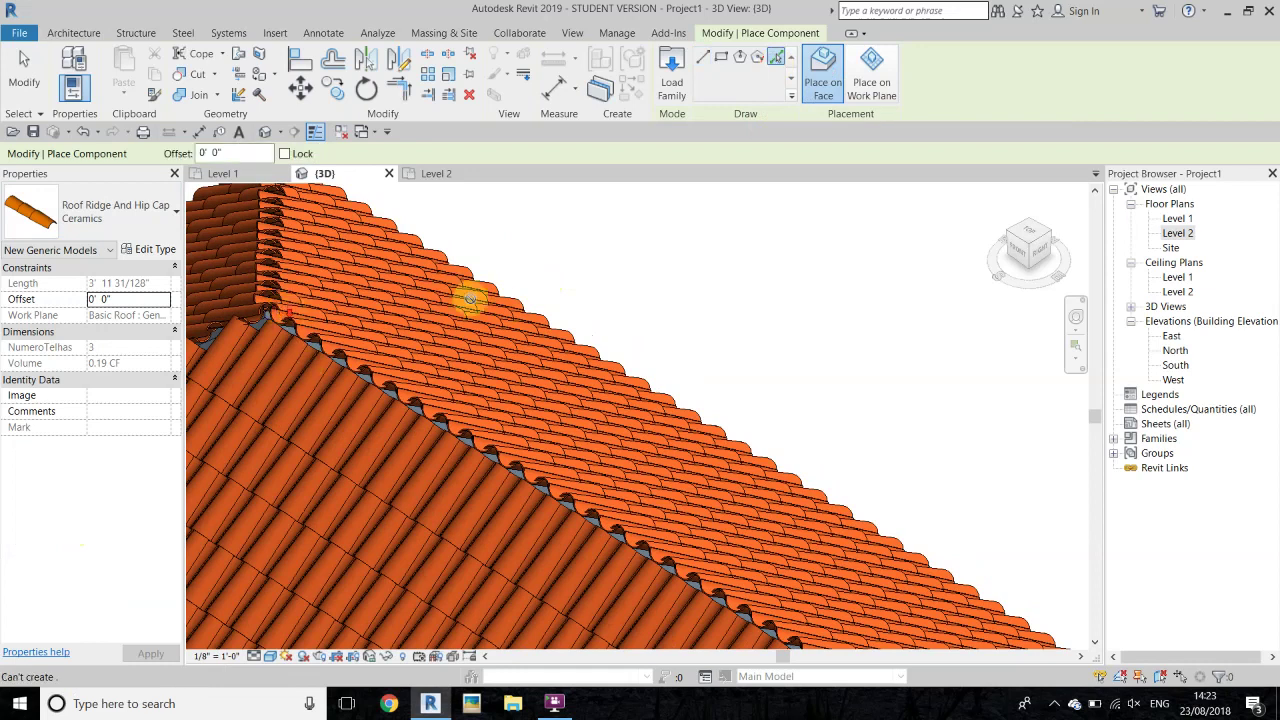
middle_click(458, 292)
left_click_drag(1049, 251, 1035, 258)
scroll(766, 349, "up", 3)
scroll(927, 362, "up", 1)
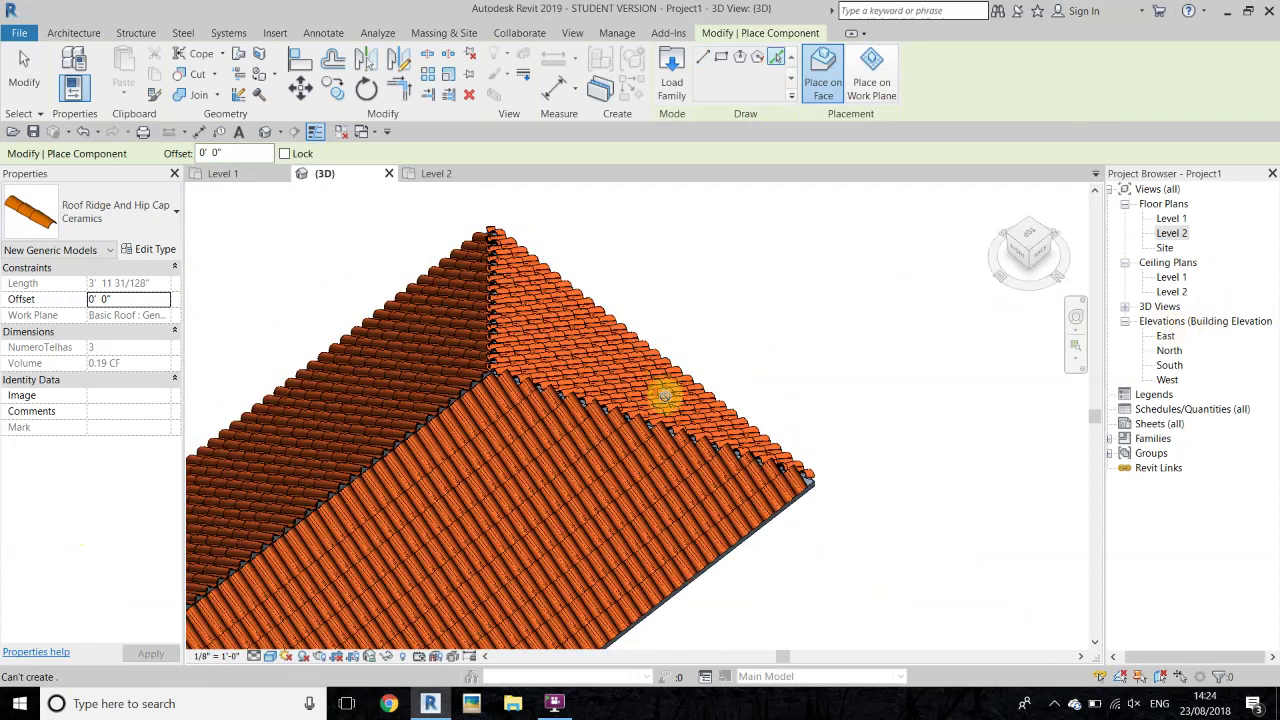
scroll(571, 529, "down", 5)
scroll(551, 434, "up", 3)
scroll(508, 443, "up", 2)
scroll(422, 472, "up", 2)
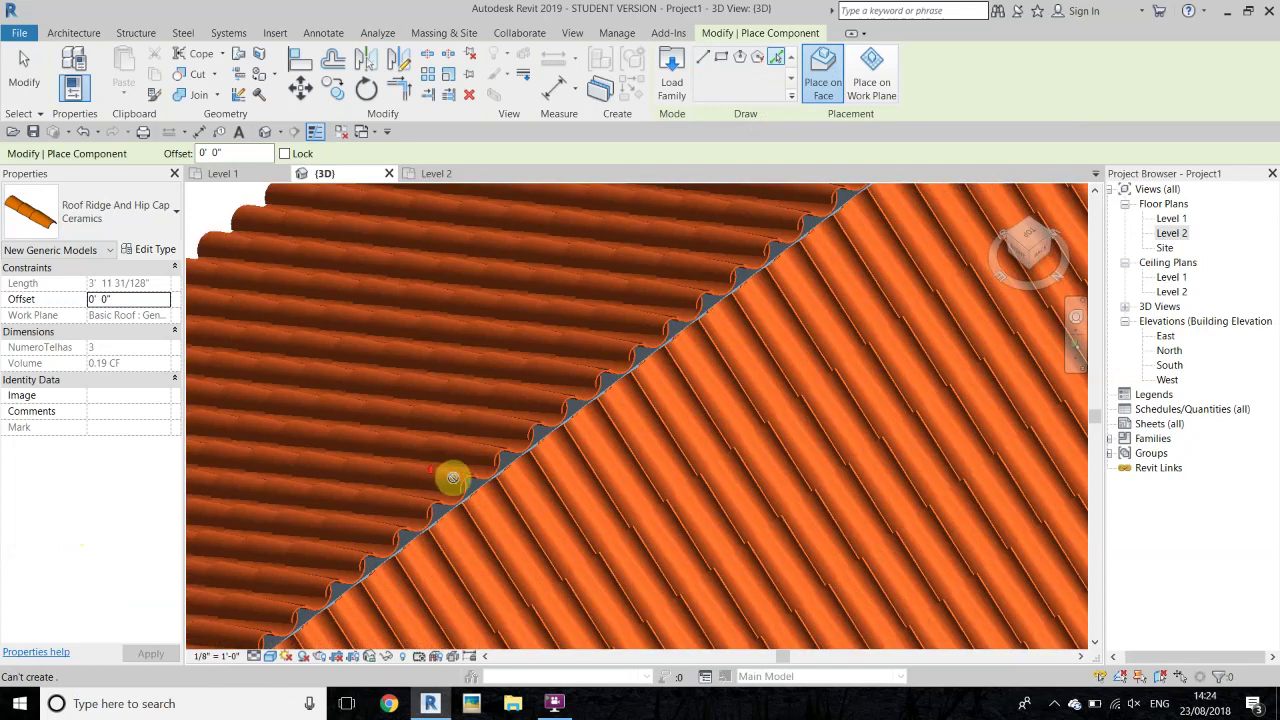
scroll(422, 472, "up", 2)
scroll(443, 500, "up", 3)
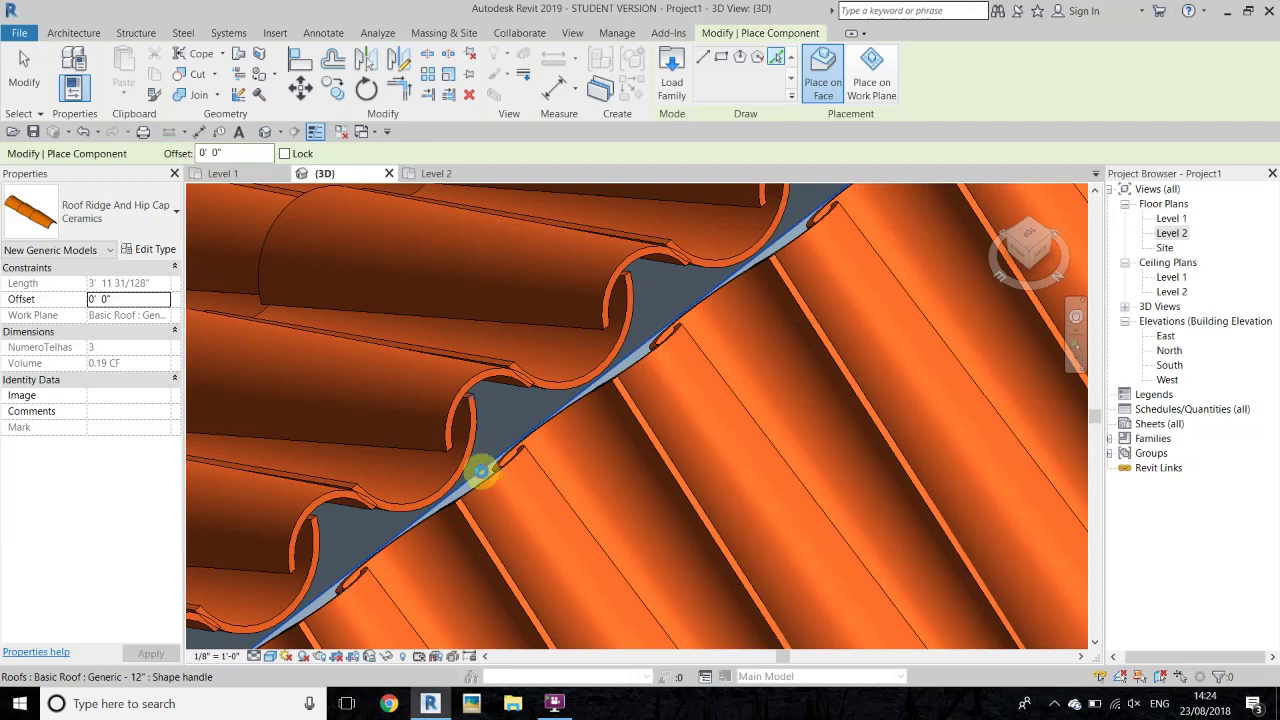
left_click(481, 472)
scroll(644, 437, "down", 5)
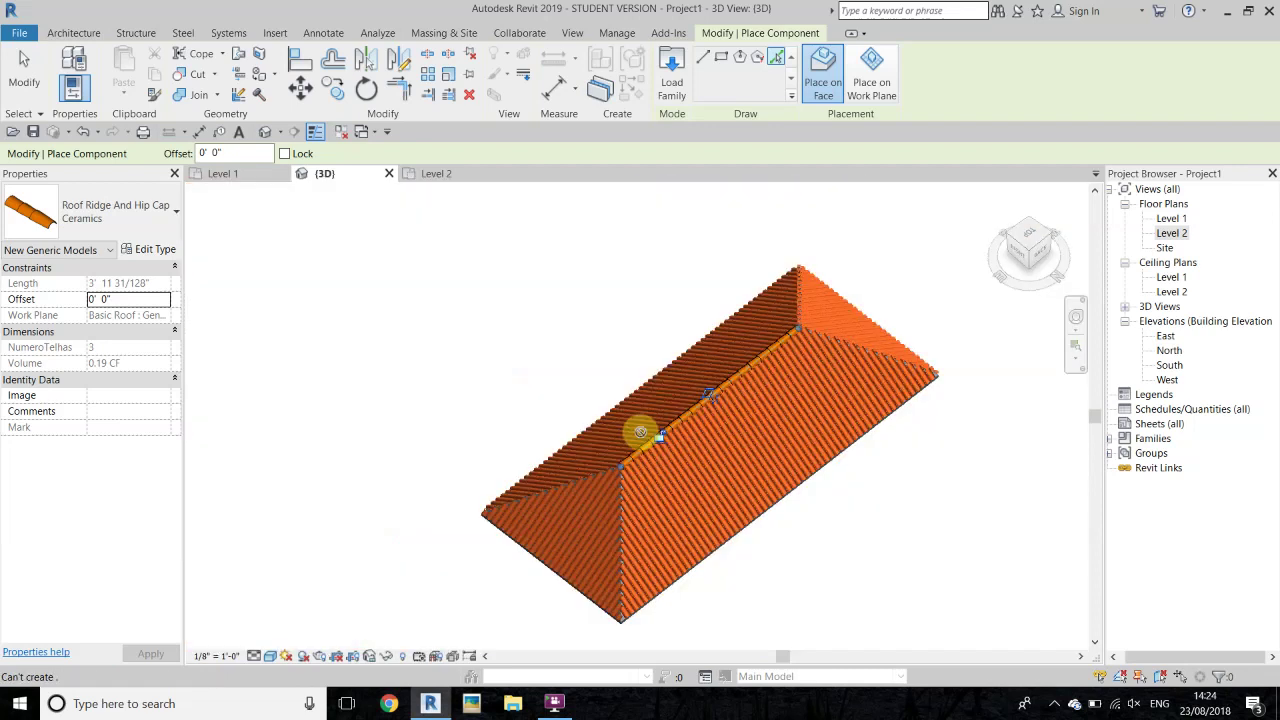
scroll(710, 380, "up", 2)
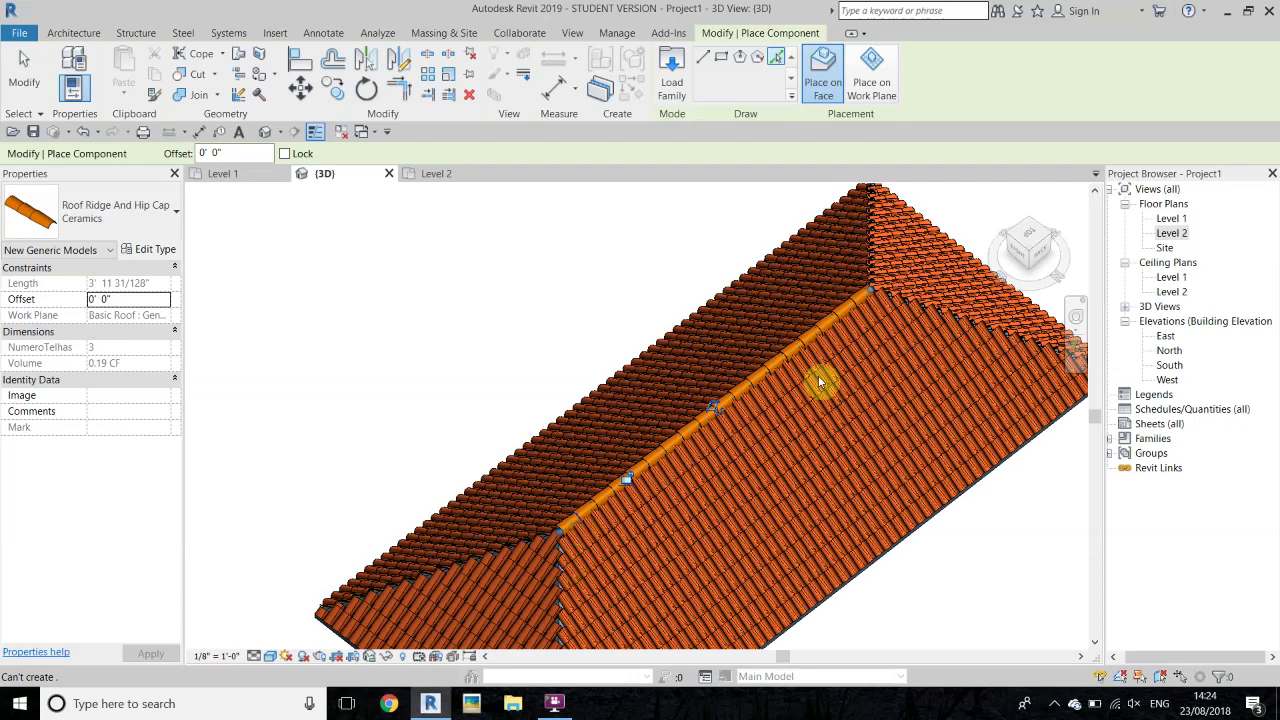
- Check the ridge cap from the Front view, then orbit to an angled view
left_click(1015, 260)
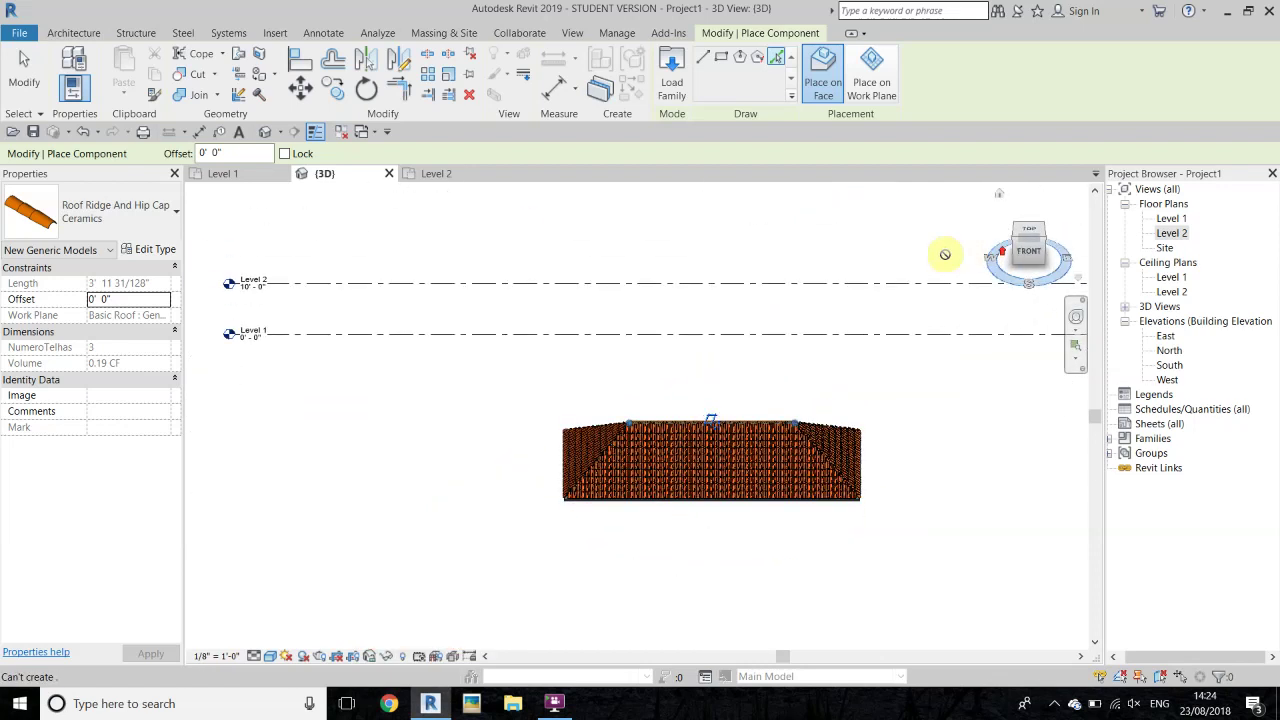
scroll(700, 230, "up", 3)
scroll(606, 443, "down", 2)
scroll(553, 483, "up", 3)
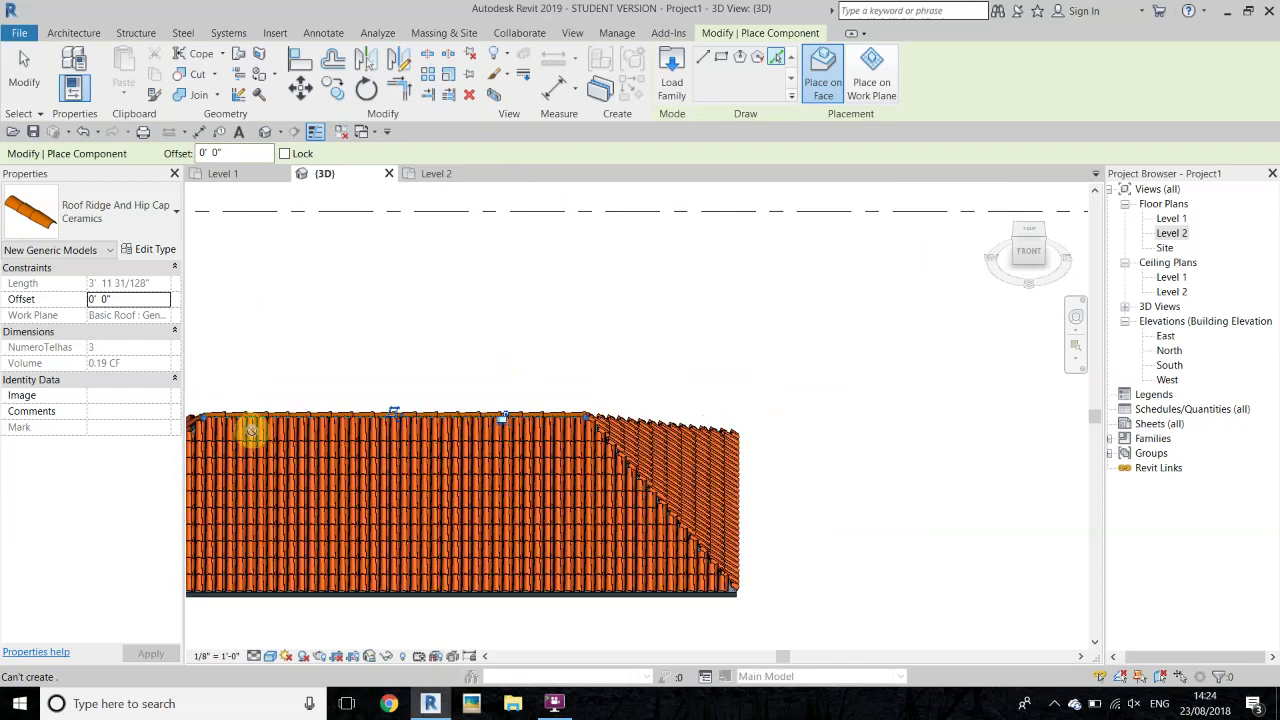
scroll(581, 469, "up", 1)
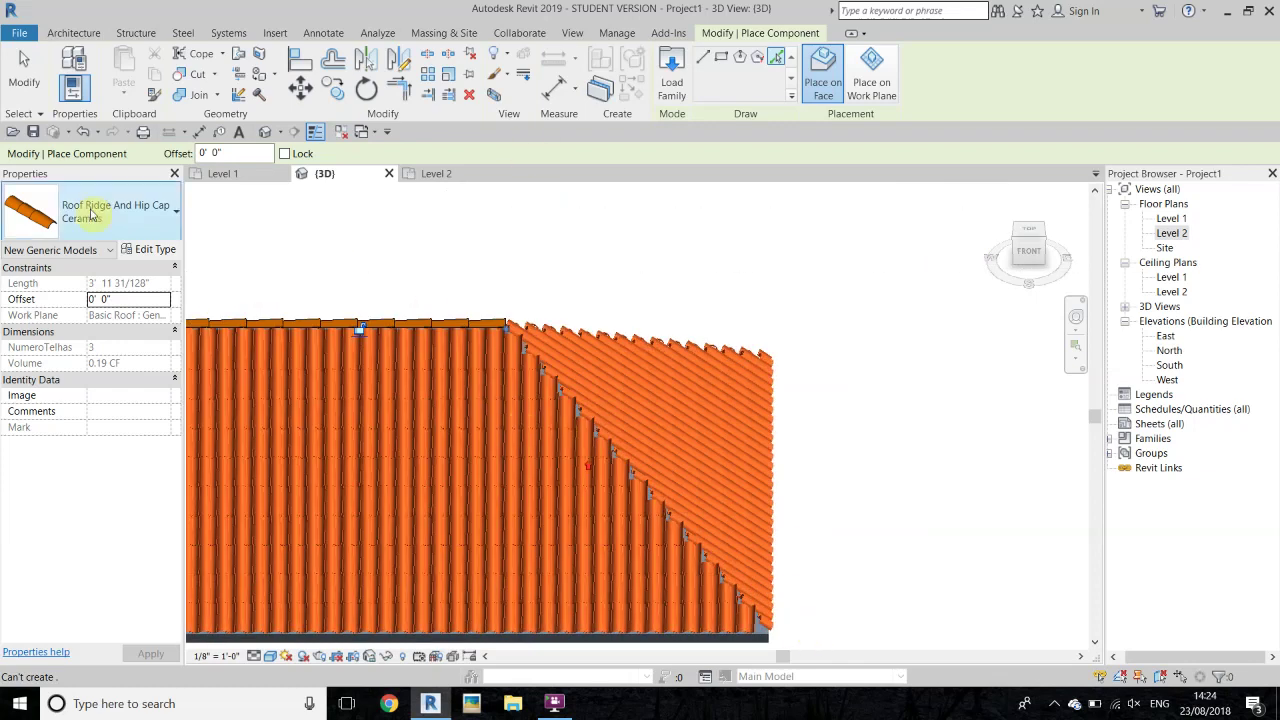
scroll(592, 439, "up", 3)
mouse_move(1025, 250)
left_mouse_down()
mouse_move(1010, 272)
mouse_move(592, 305)
left_mouse_up()
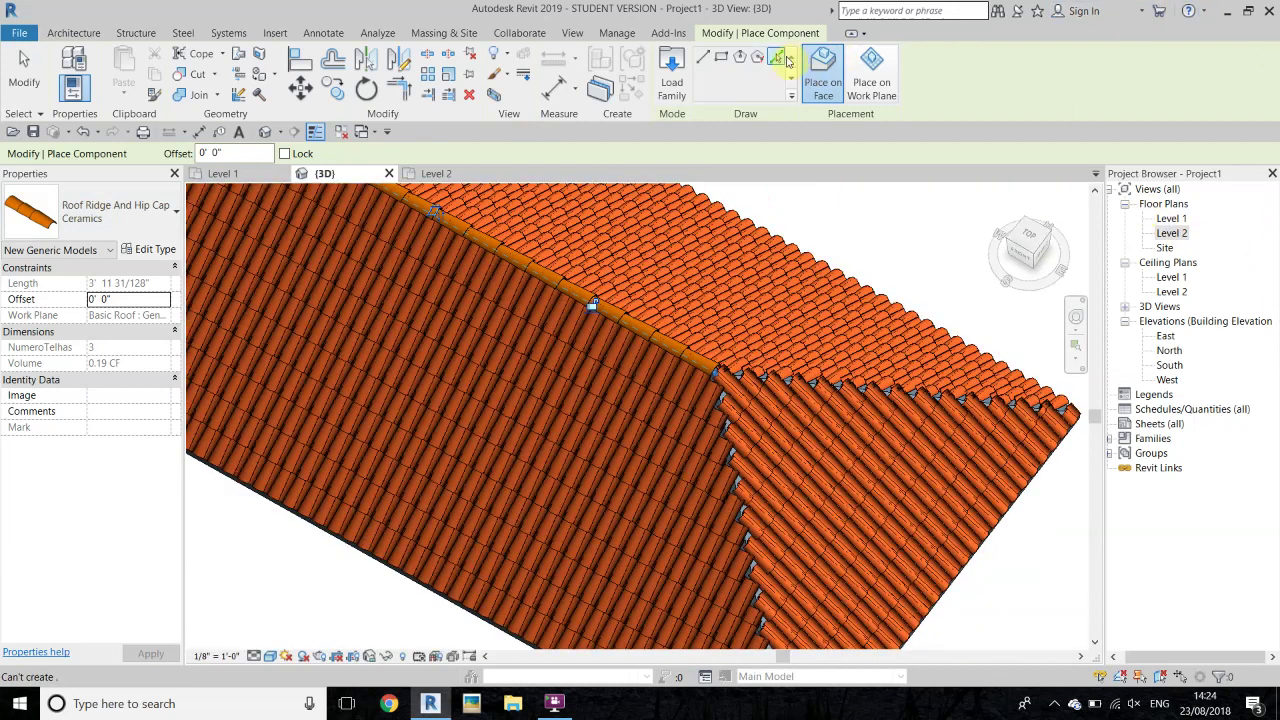
- Zoom in and out along the ridge and hip lines while laying the ceramic caps
scroll(728, 440, "up", 3)
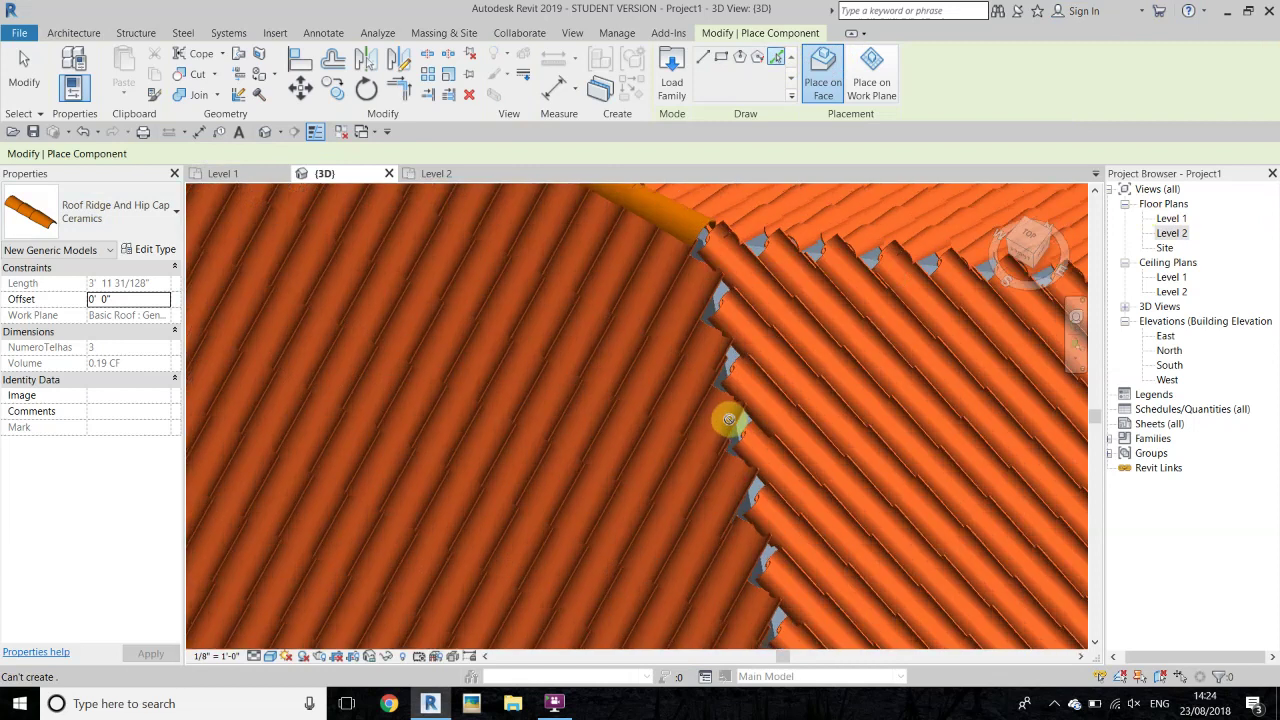
scroll(746, 409, "up", 3)
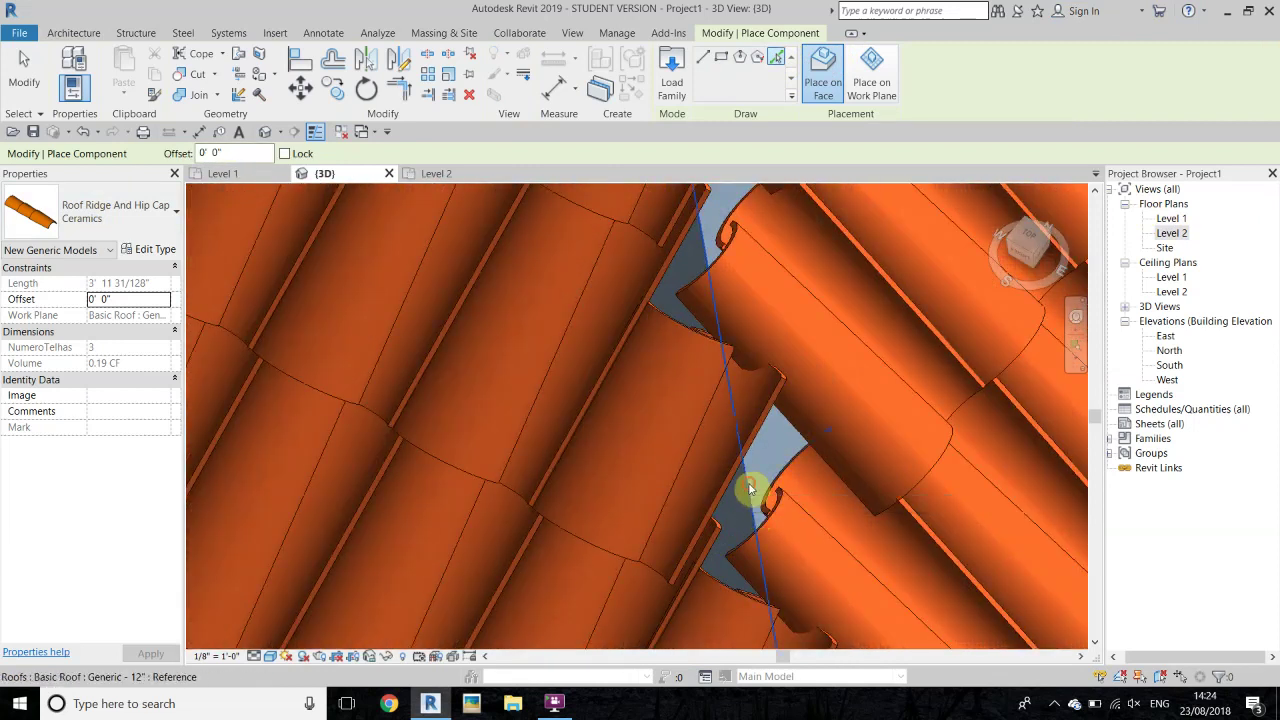
scroll(750, 488, "down", 2)
scroll(548, 560, "down", 4)
scroll(600, 505, "down", 3)
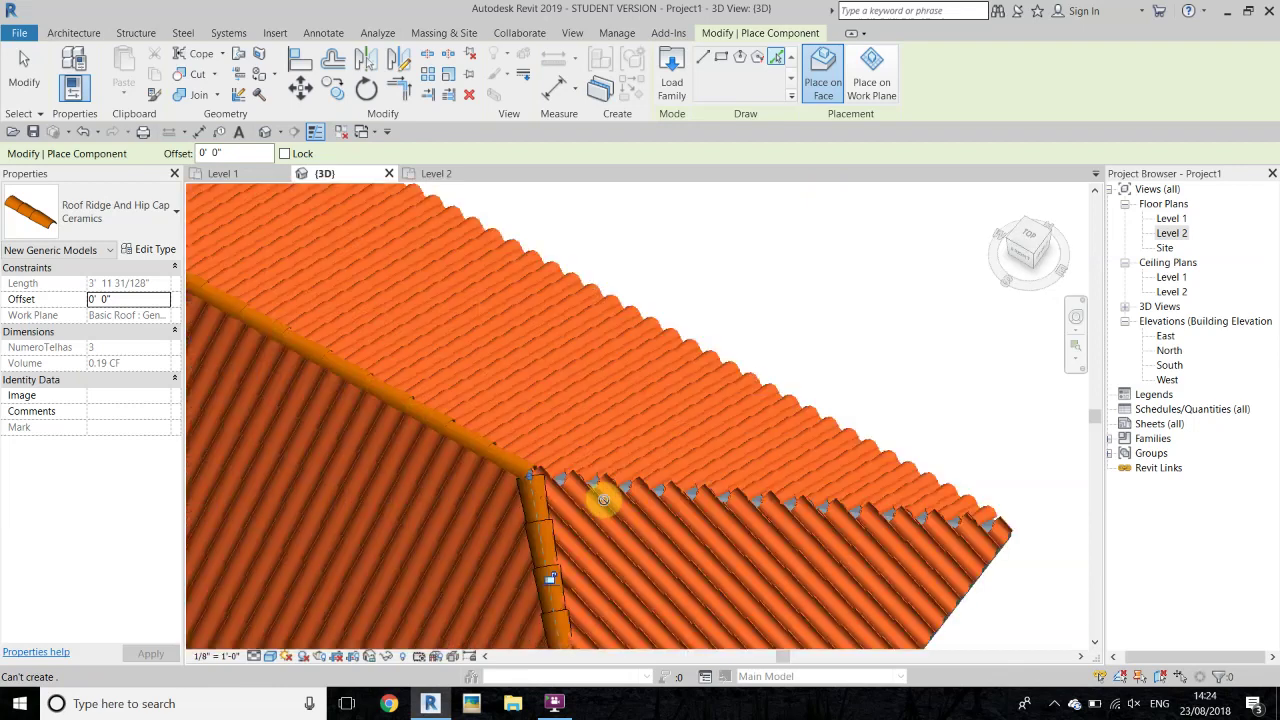
scroll(620, 500, "up", 2)
scroll(697, 486, "up", 1)
scroll(695, 476, "up", 1)
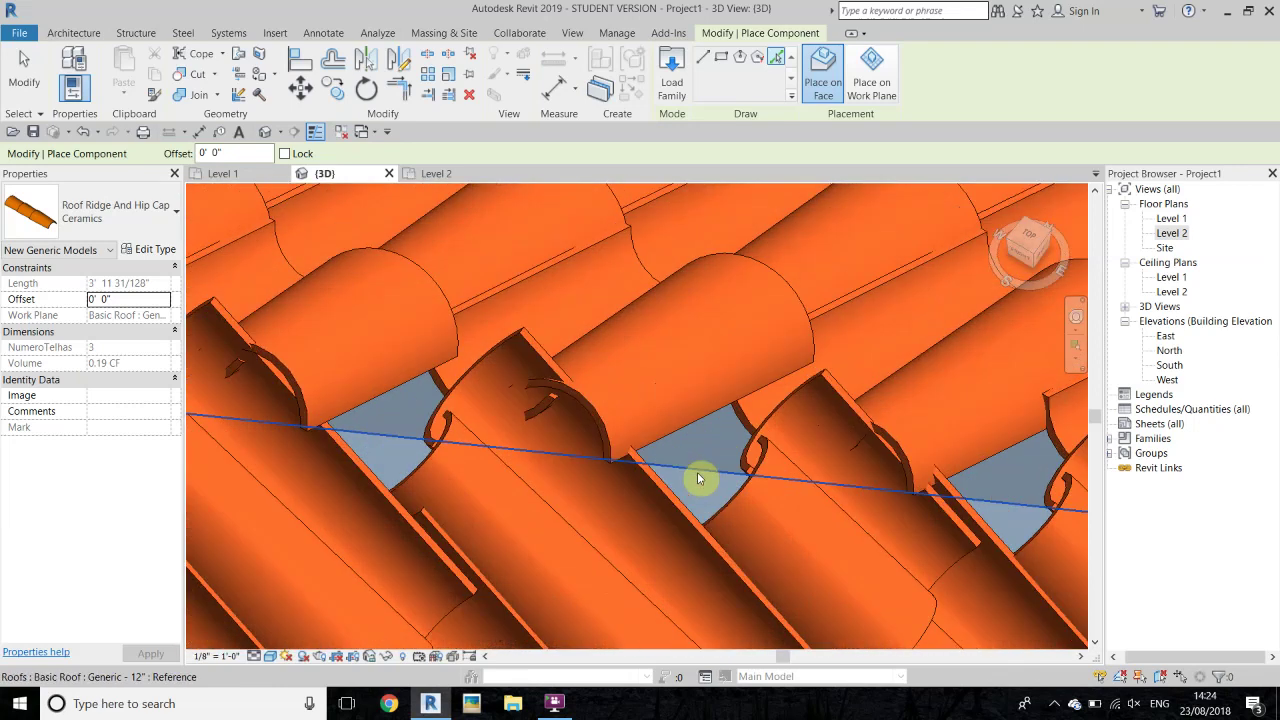
scroll(660, 455, "down", 2)
scroll(810, 460, "down", 5)
scroll(837, 491, "down", 2)
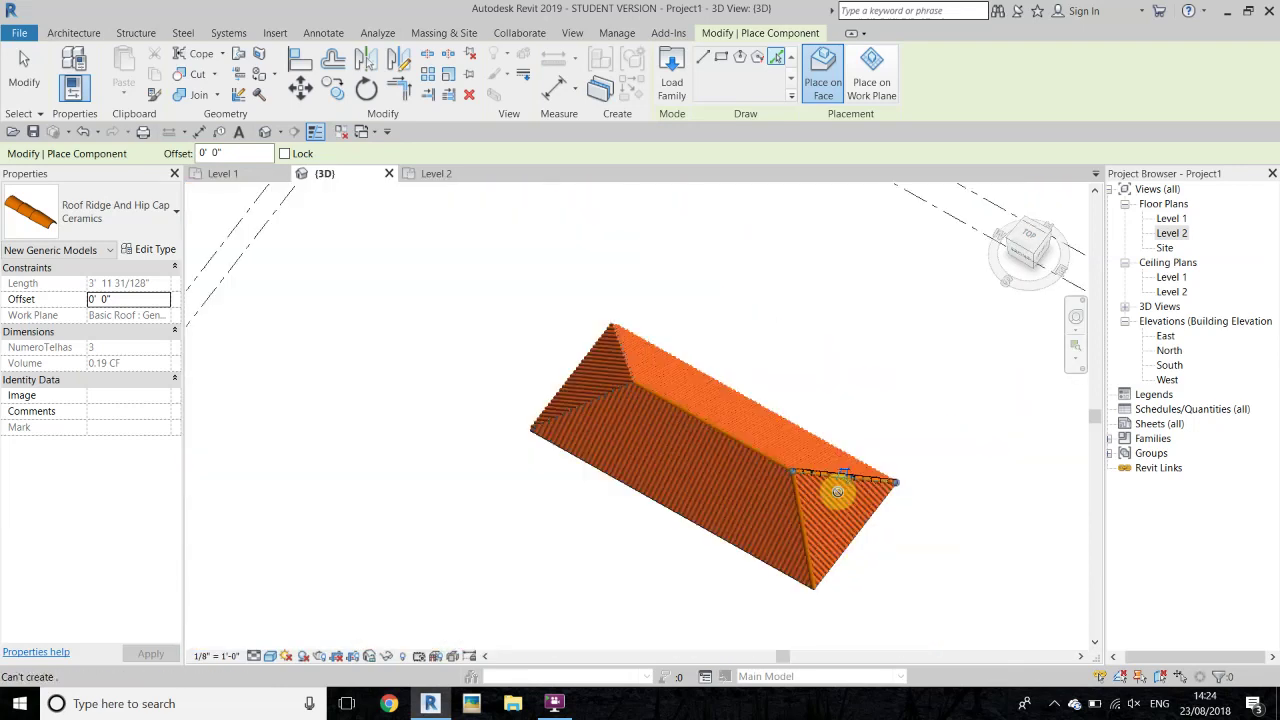
scroll(726, 394, "up", 3)
scroll(823, 409, "up", 3)
scroll(869, 433, "up", 1)
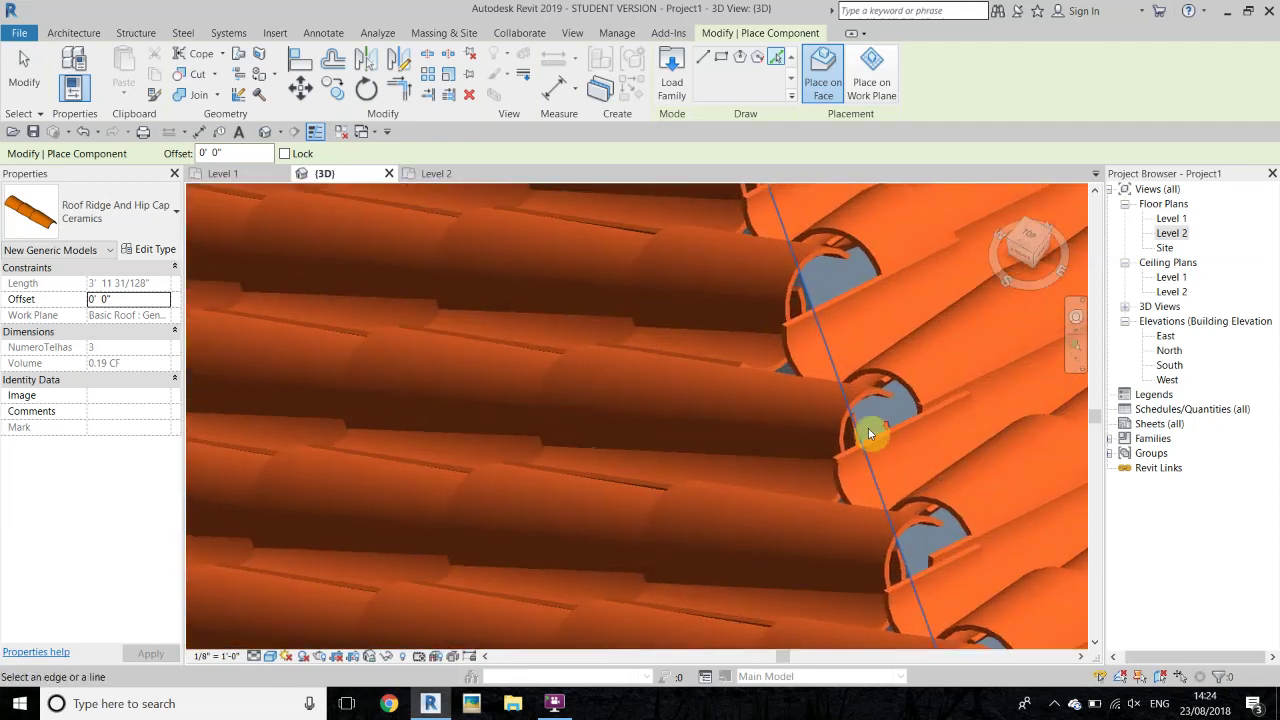
scroll(869, 433, "down", 1)
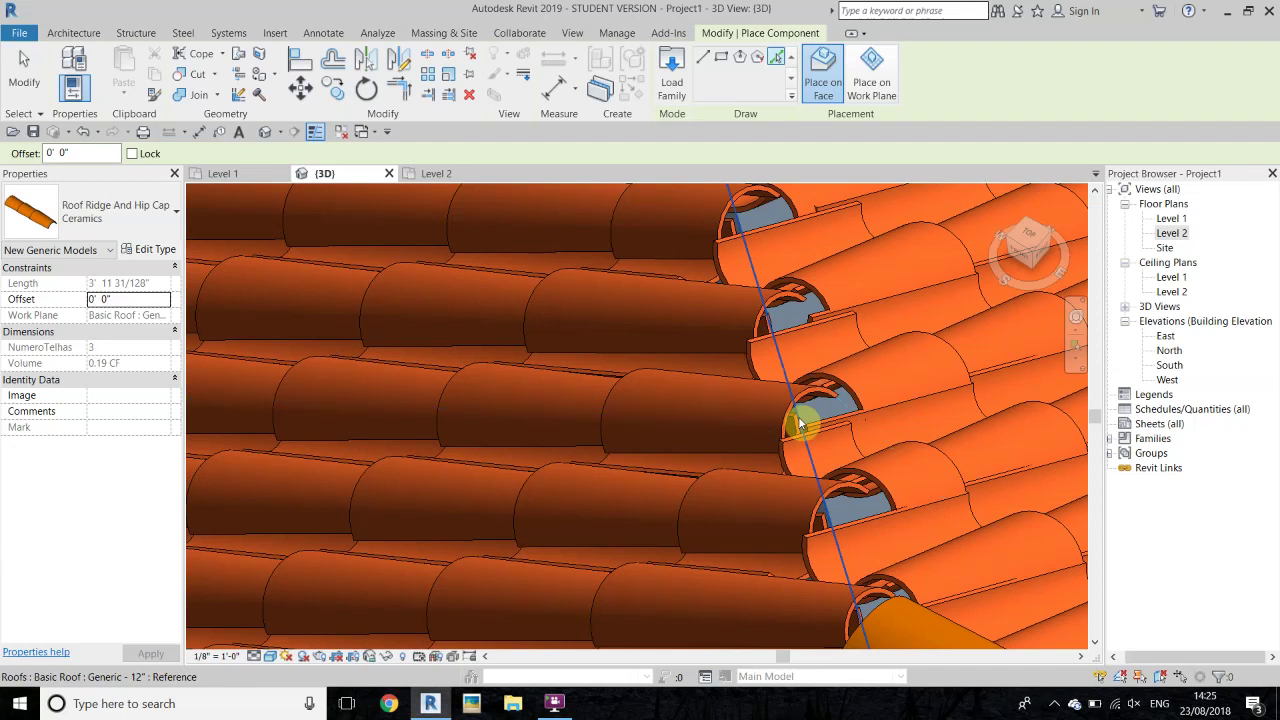
scroll(797, 418, "down", 3)
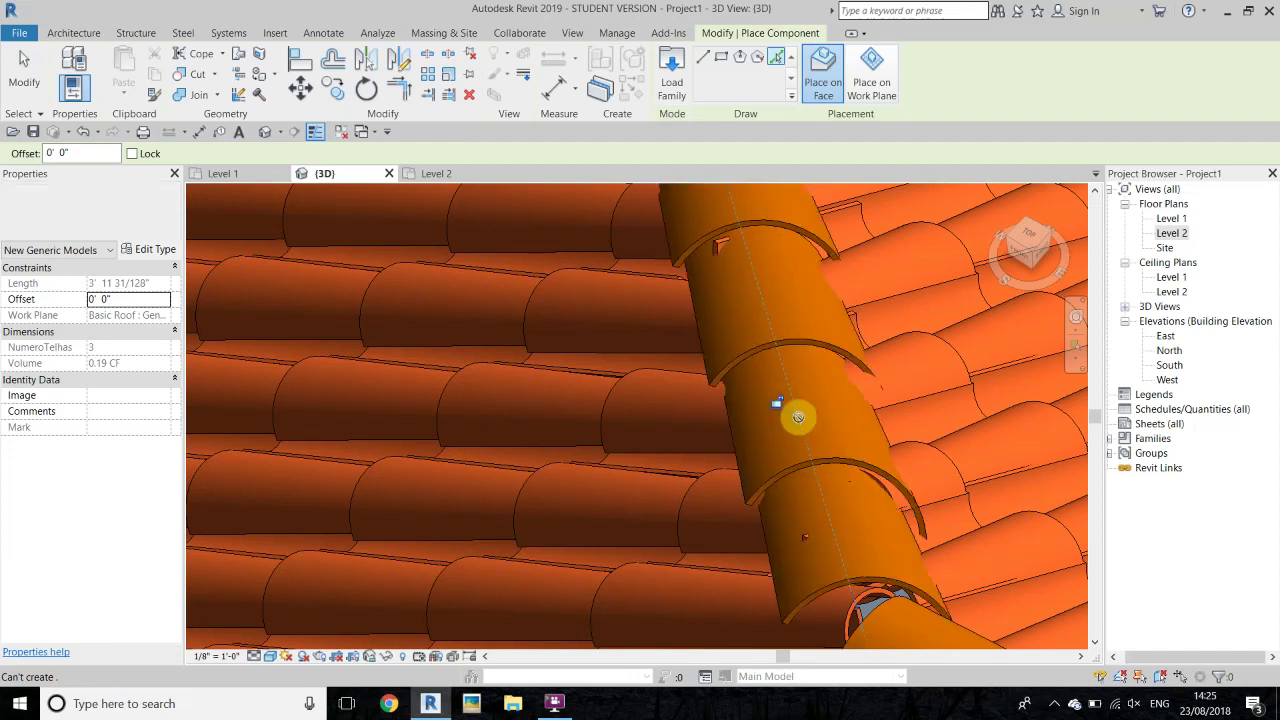
scroll(766, 302, "down", 3)
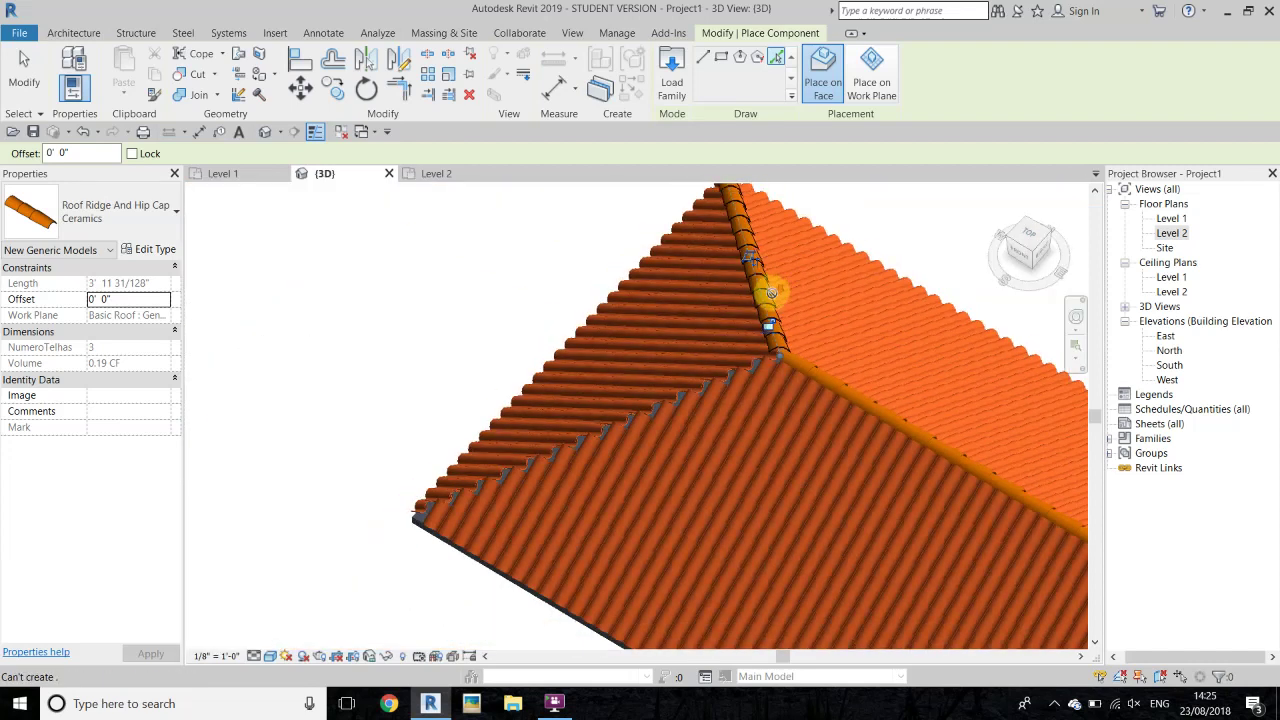
scroll(700, 414, "up", 4)
scroll(633, 320, "up", 2)
scroll(633, 321, "up", 2)
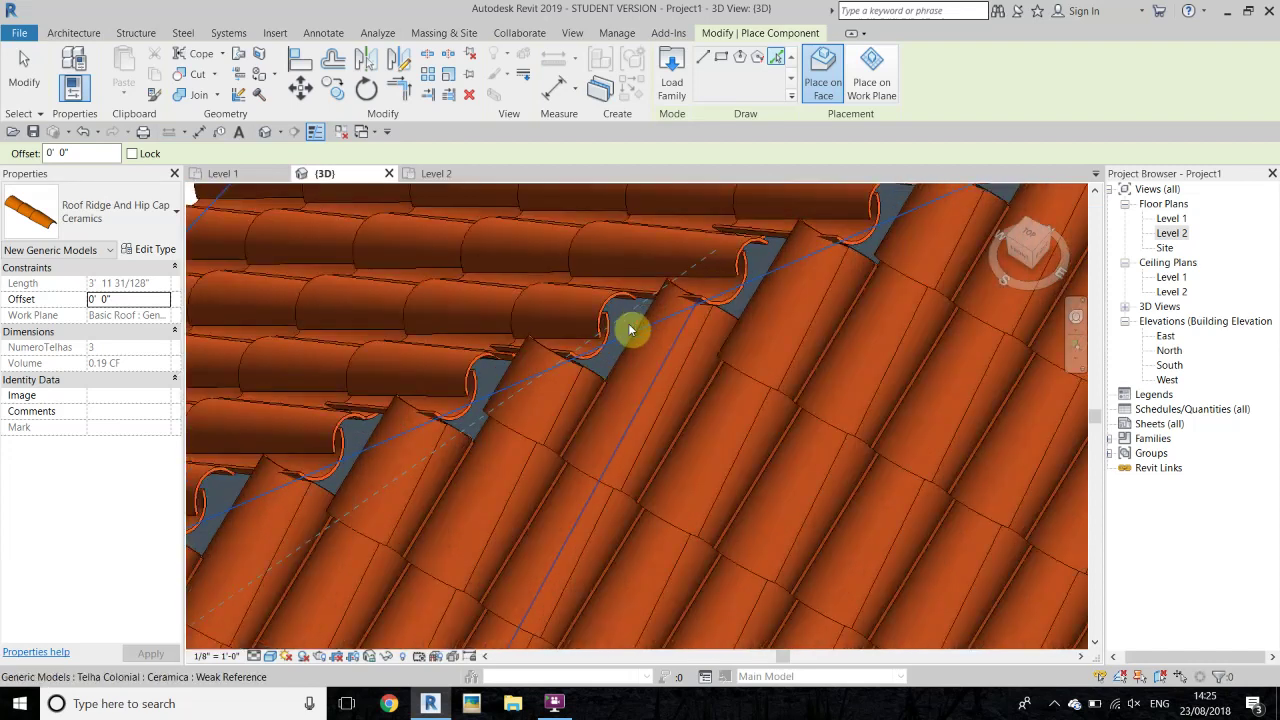
scroll(625, 335, "up", 1)
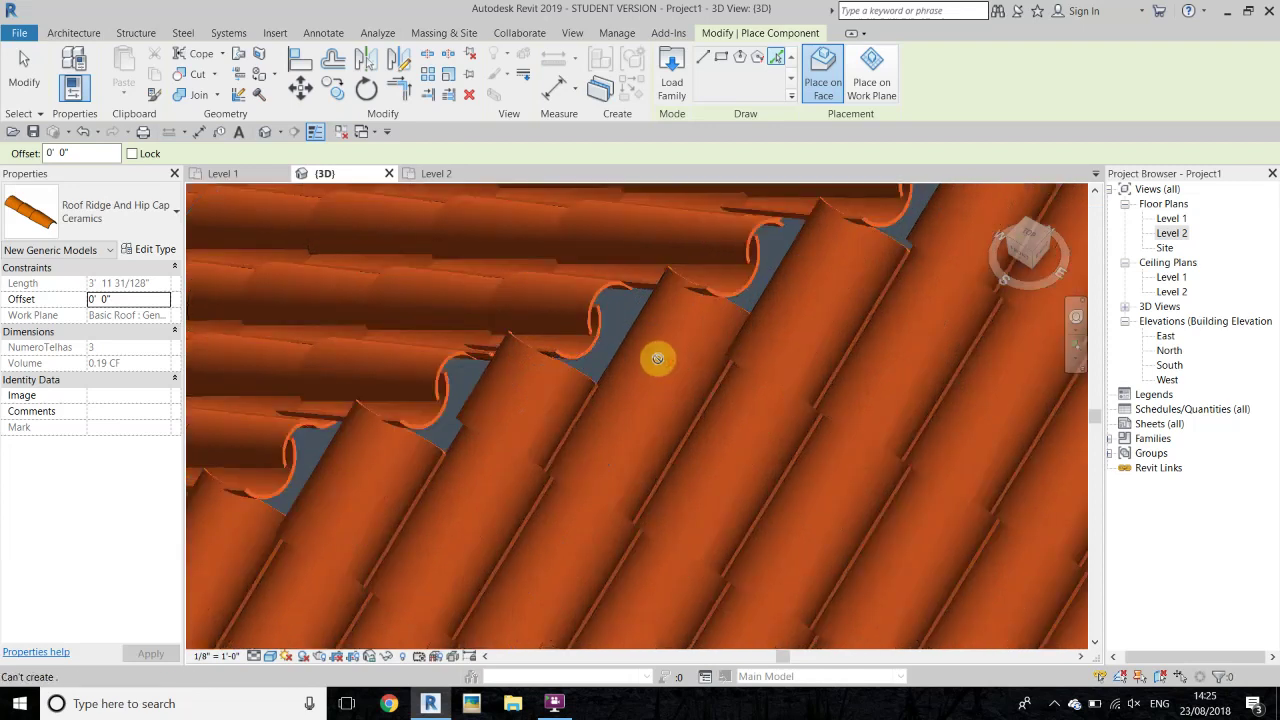
scroll(600, 325, "up", 1)
scroll(584, 318, "down", 1)
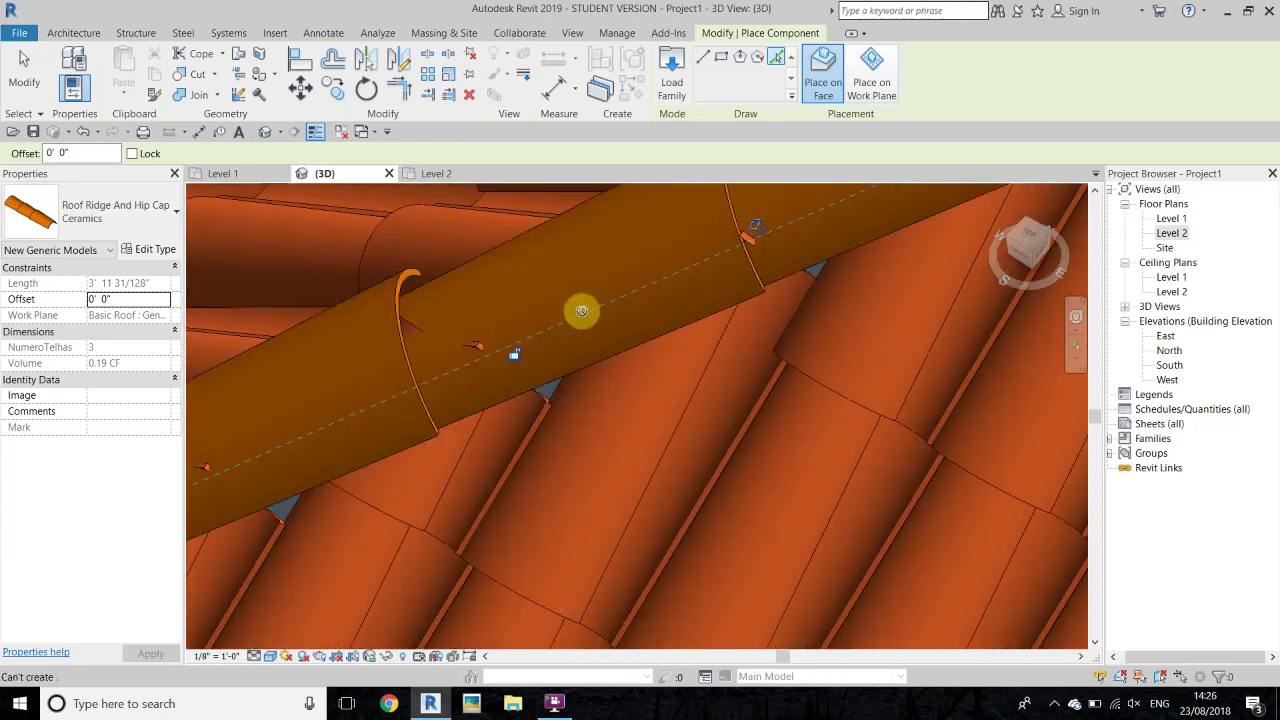
scroll(466, 433, "down", 3)
scroll(483, 383, "down", 3)
- Finish the ridge caps and orbit the 3D view toward a top-down angle of the roof
key("Escape")
mouse_move(483, 383)
middle_mouse_down("shift")
mouse_move(931, 381)
mouse_move(449, 491)
mouse_move(614, 414)
mouse_move(903, 423)
mouse_move(888, 515)
mouse_move(720, 309)
middle_mouse_up("shift")
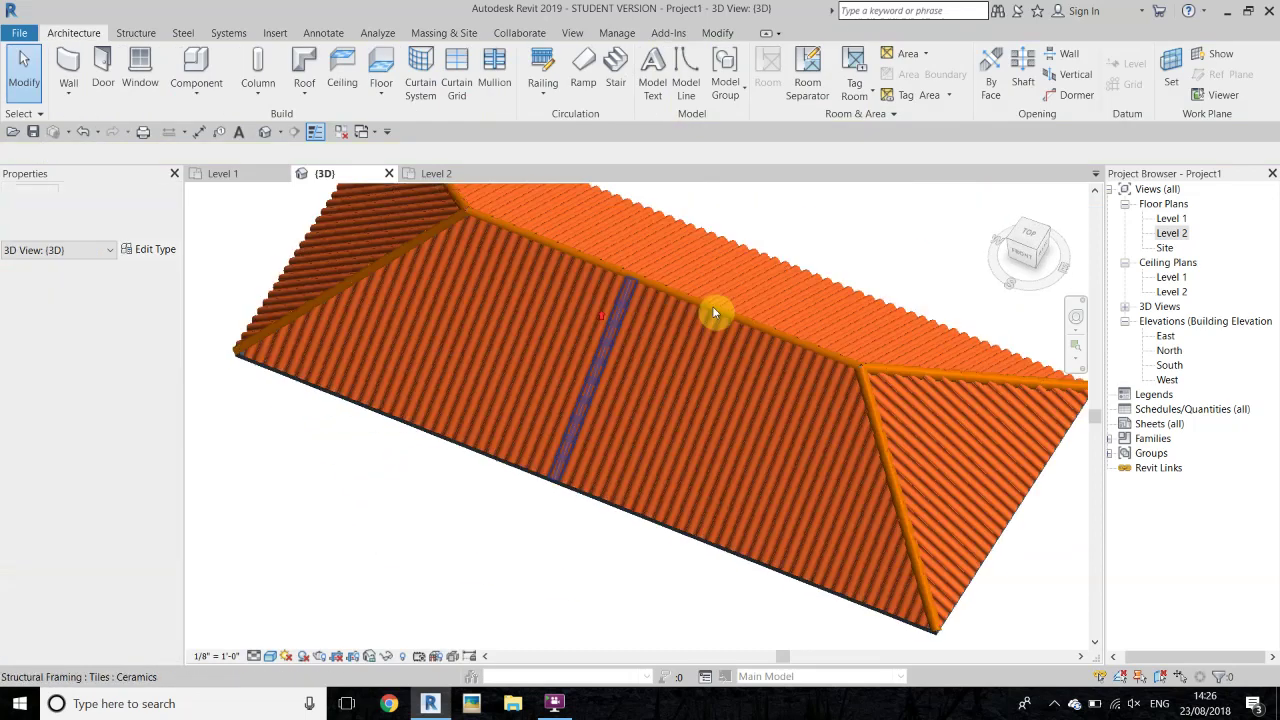
scroll(660, 387, "down", 2)
mouse_move(377, 374)
middle_mouse_down("shift")
mouse_move(660, 387)
mouse_move(217, 209)
mouse_move(637, 206)
mouse_move(631, 311)
mouse_move(600, 380)
middle_mouse_up("shift")
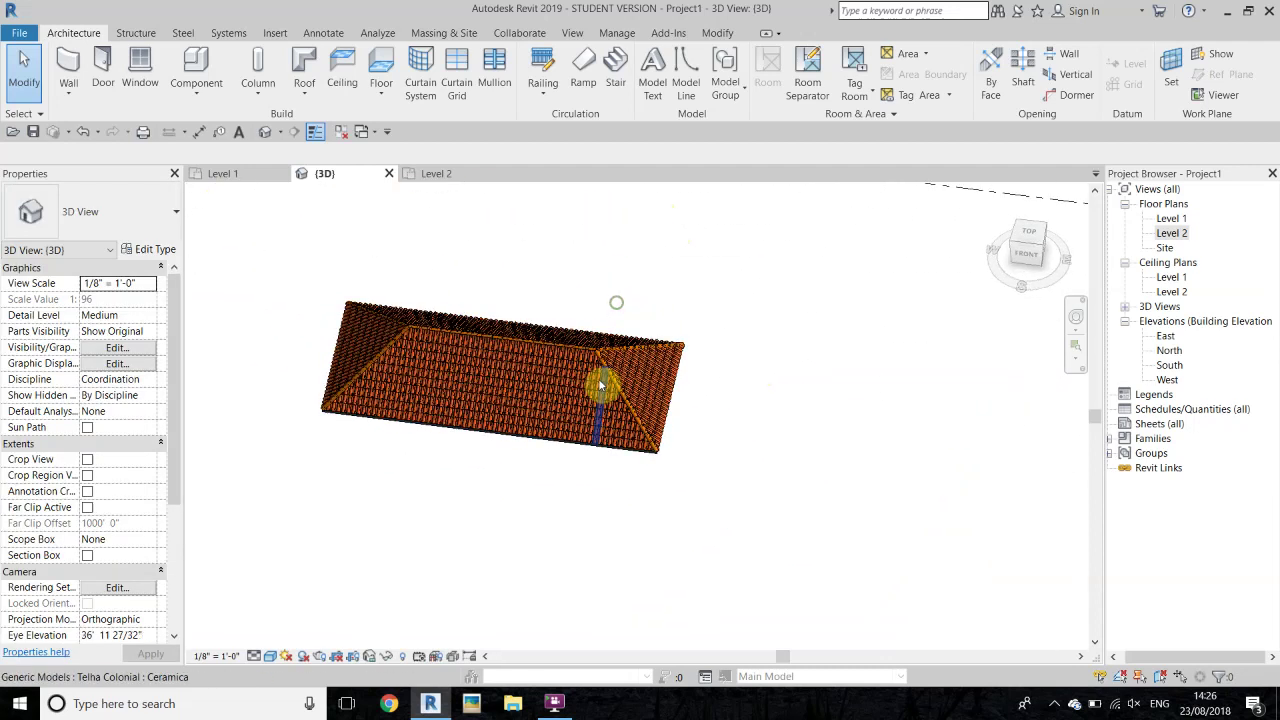
scroll(866, 486, "up", 3)
scroll(650, 471, "up", 2)
scroll(626, 448, "up", 1)
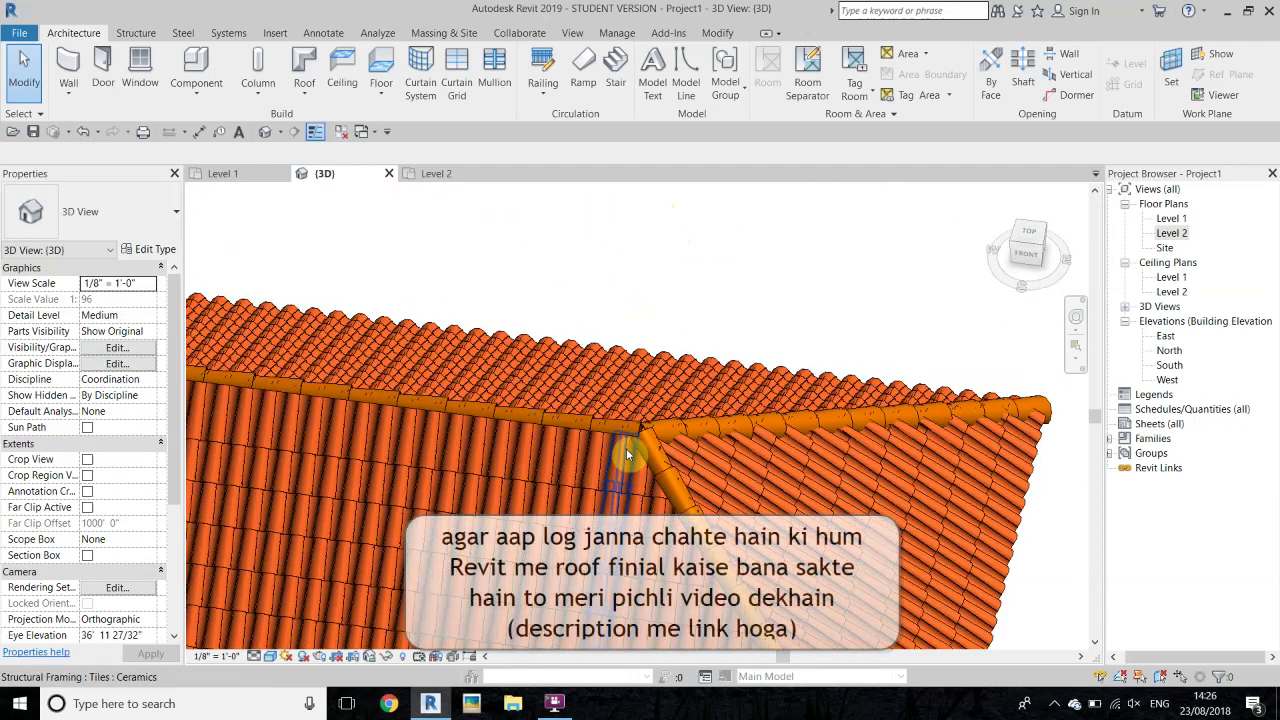
scroll(626, 448, "up", 2)
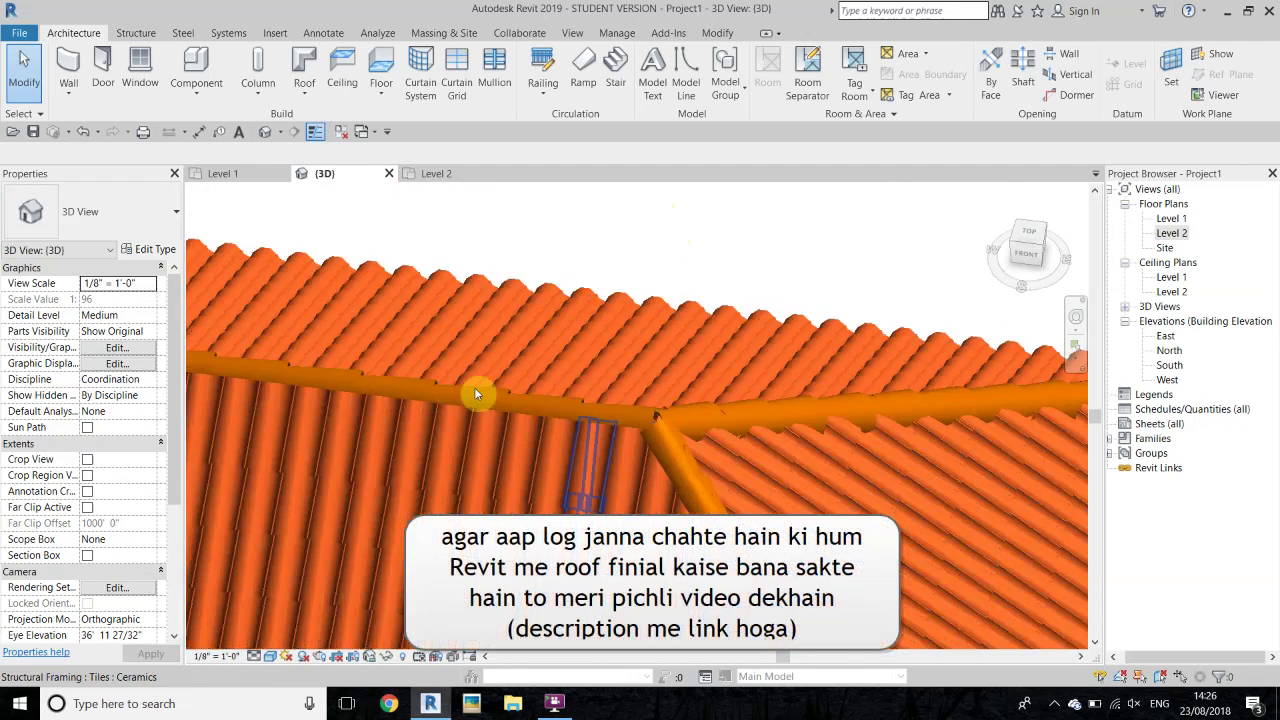
- Switch to the Level 2 floor plan and centre the roof in the view
left_click(1173, 233)
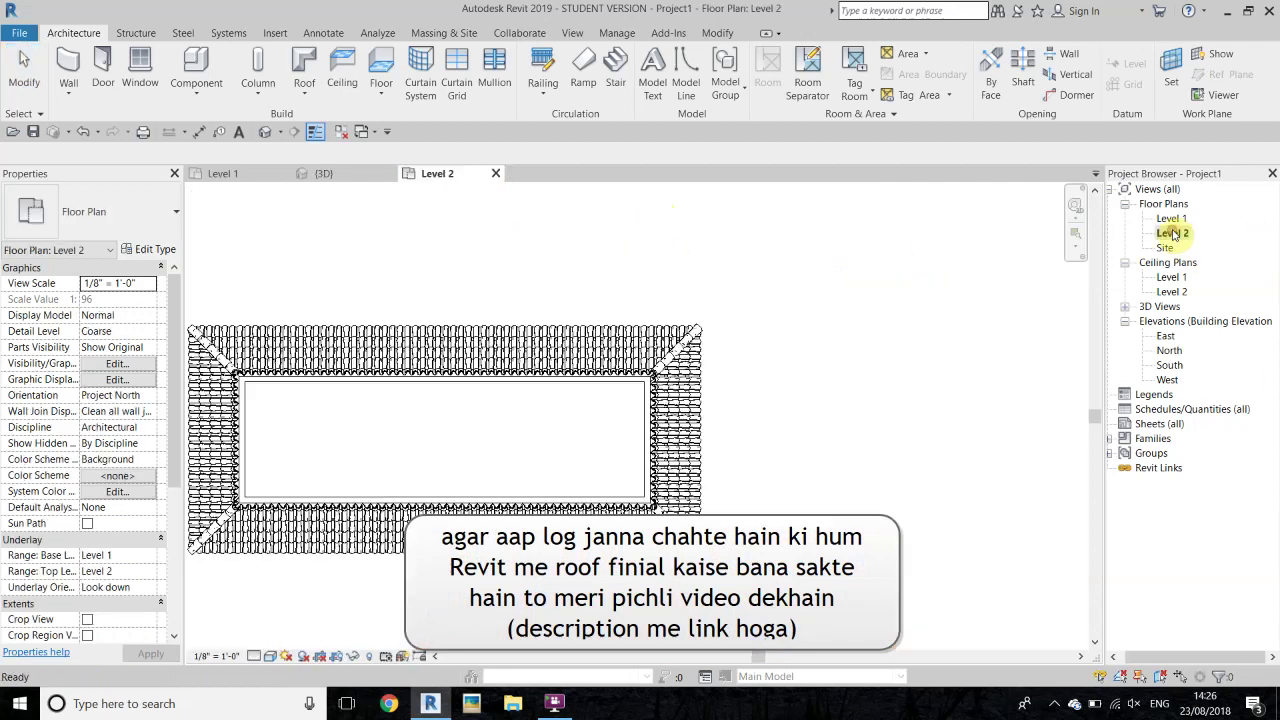
scroll(333, 462, "up", 2)
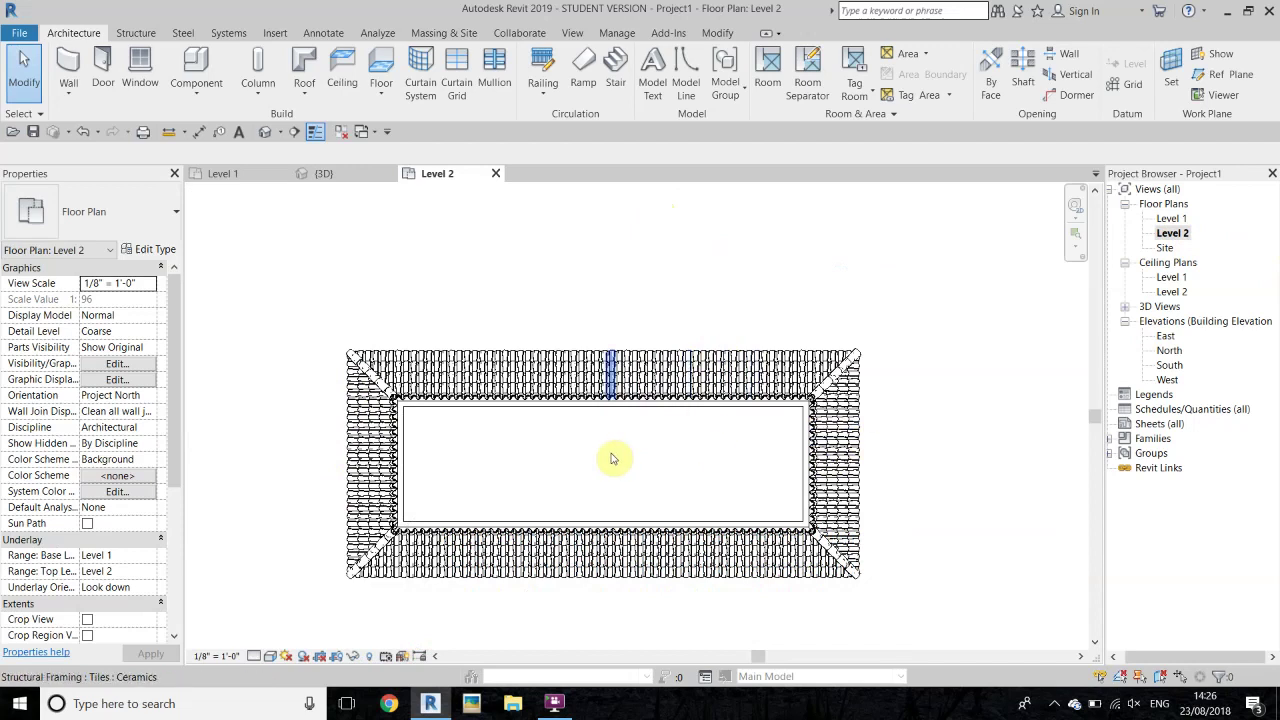
middle_click_drag(549, 427, 603, 427)
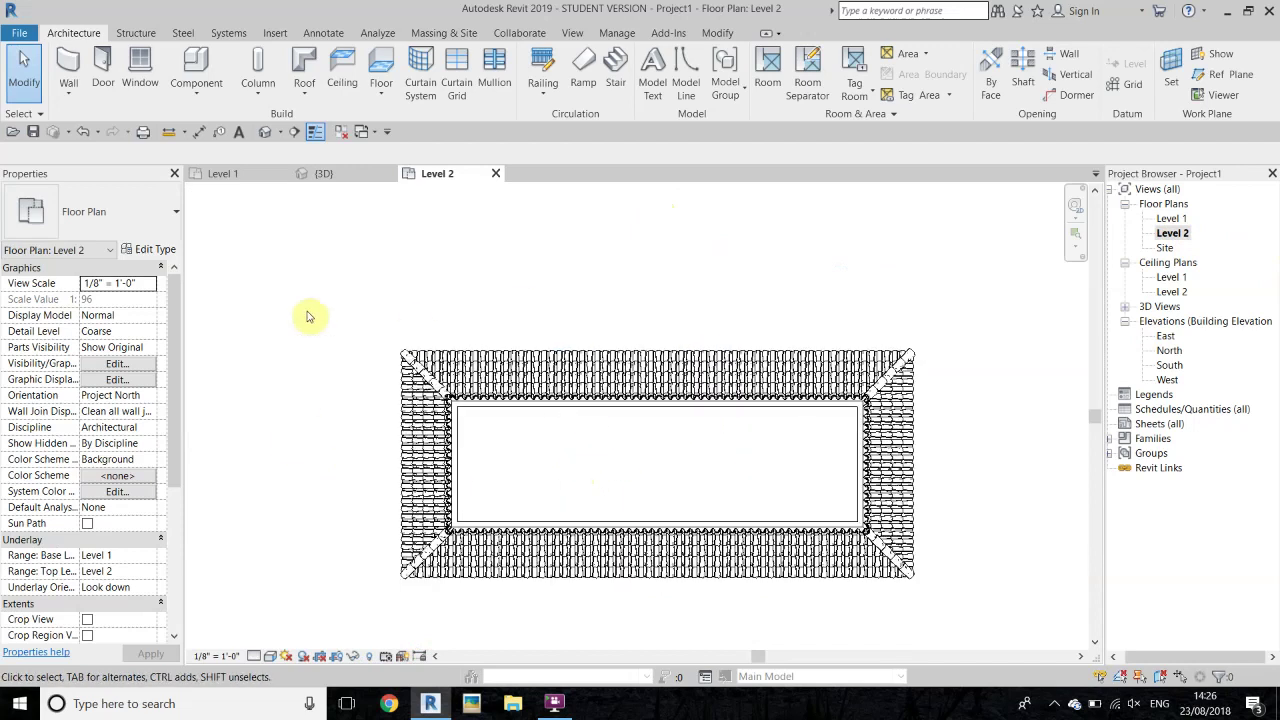
left_click_drag(171, 309, 200, 494)
type("15'")
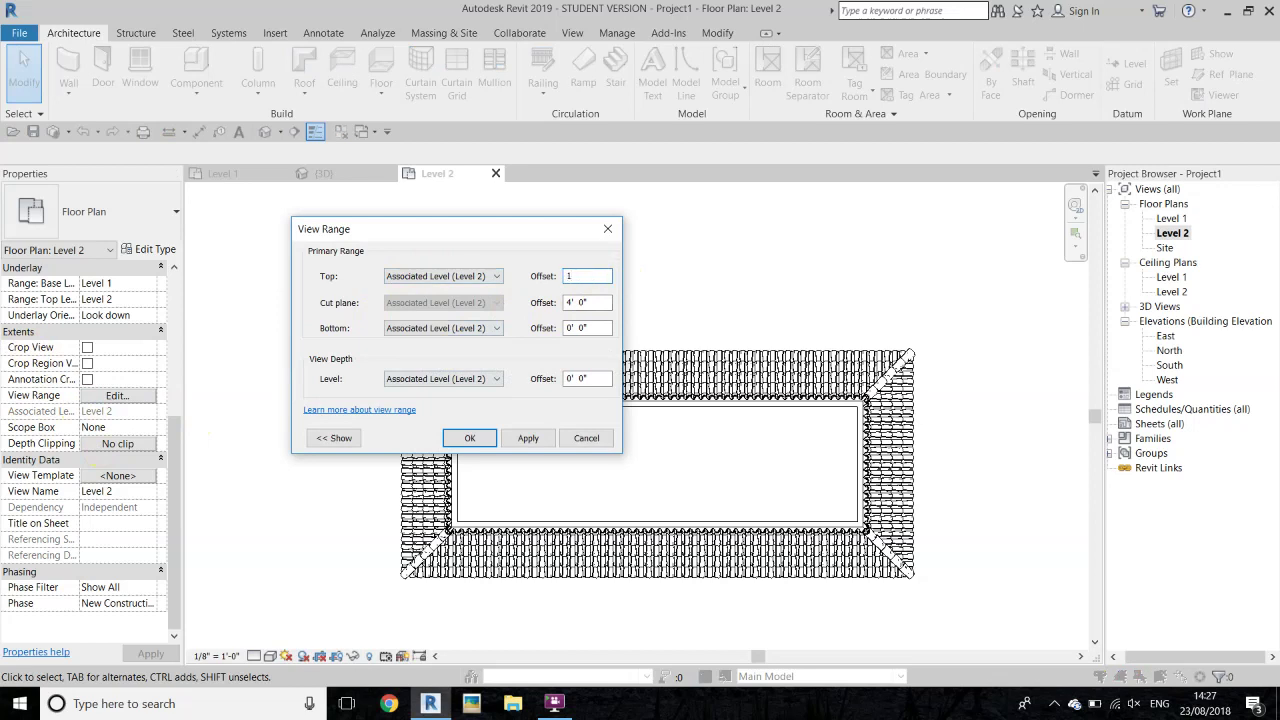
- Apply a Level 2 view range with Top offset 15' 0" and Cut plane 10' 0", then confirm
key("Return")
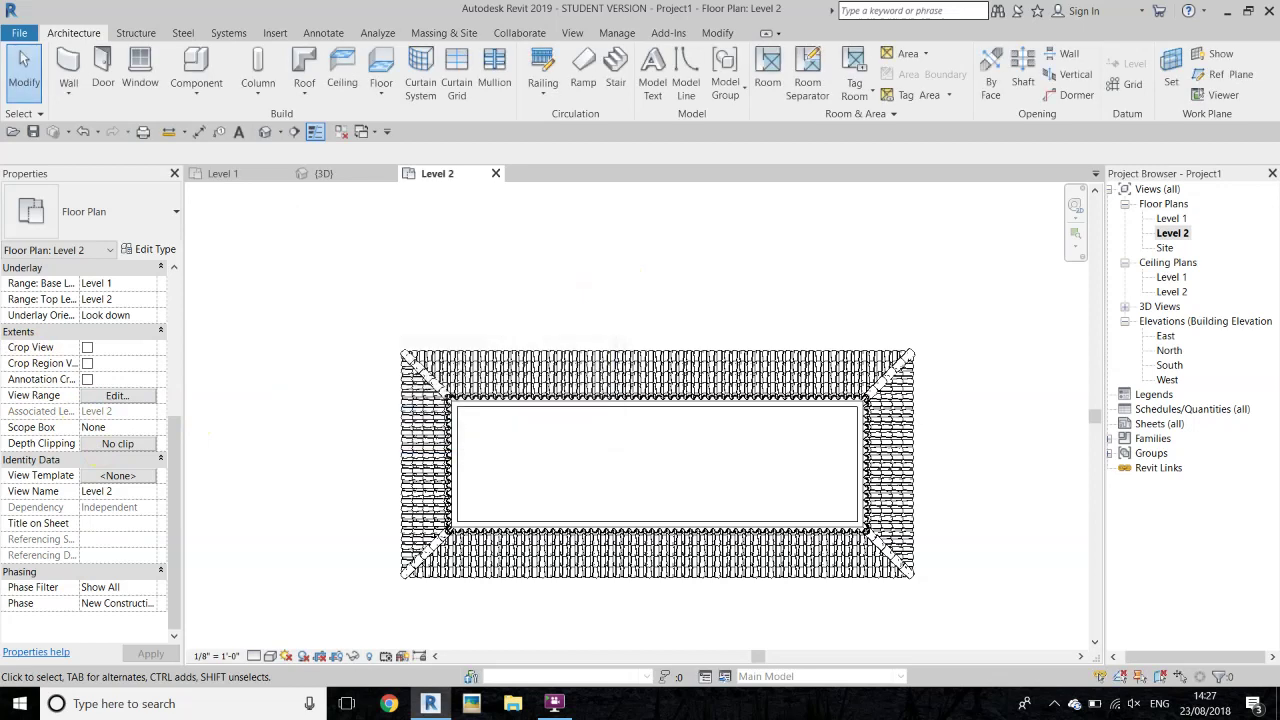
left_click(117, 396)
type("10' 0\"")
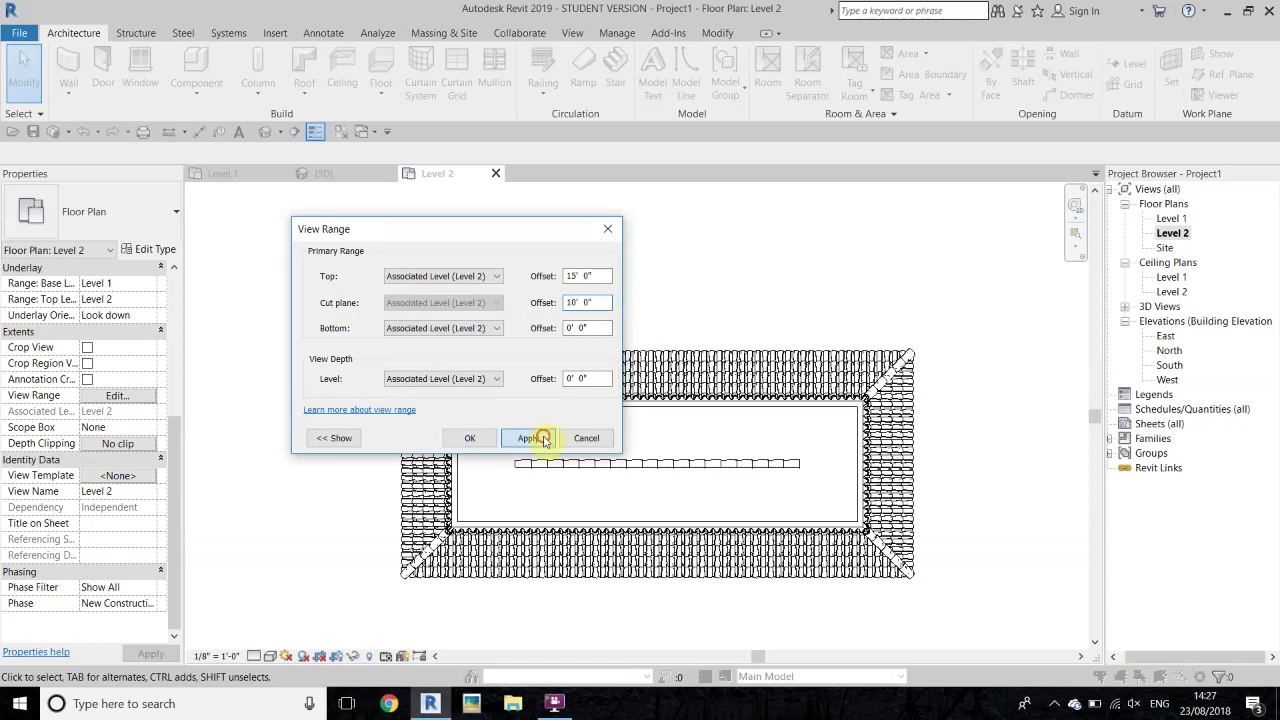
left_click(544, 440)
mouse_move(366, 229)
left_mouse_down()
mouse_move(453, 256)
mouse_move(398, 250)
left_mouse_up()
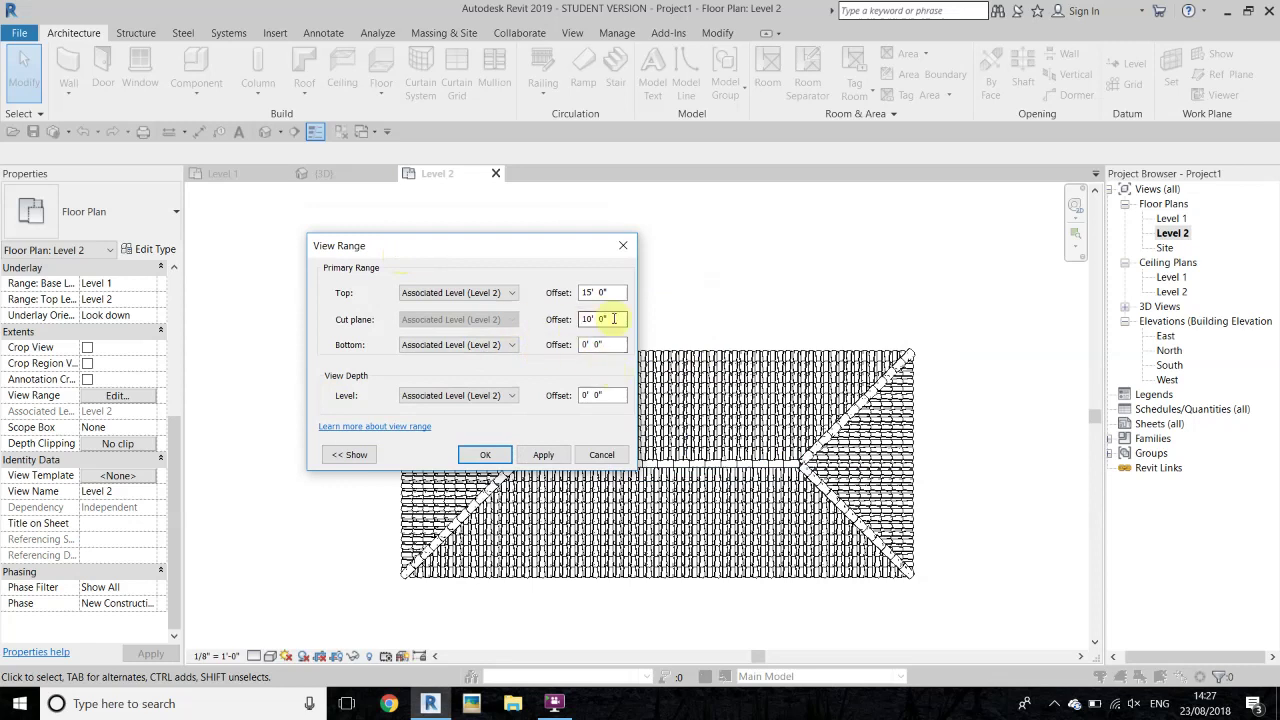
left_click_drag(465, 246, 631, 258)
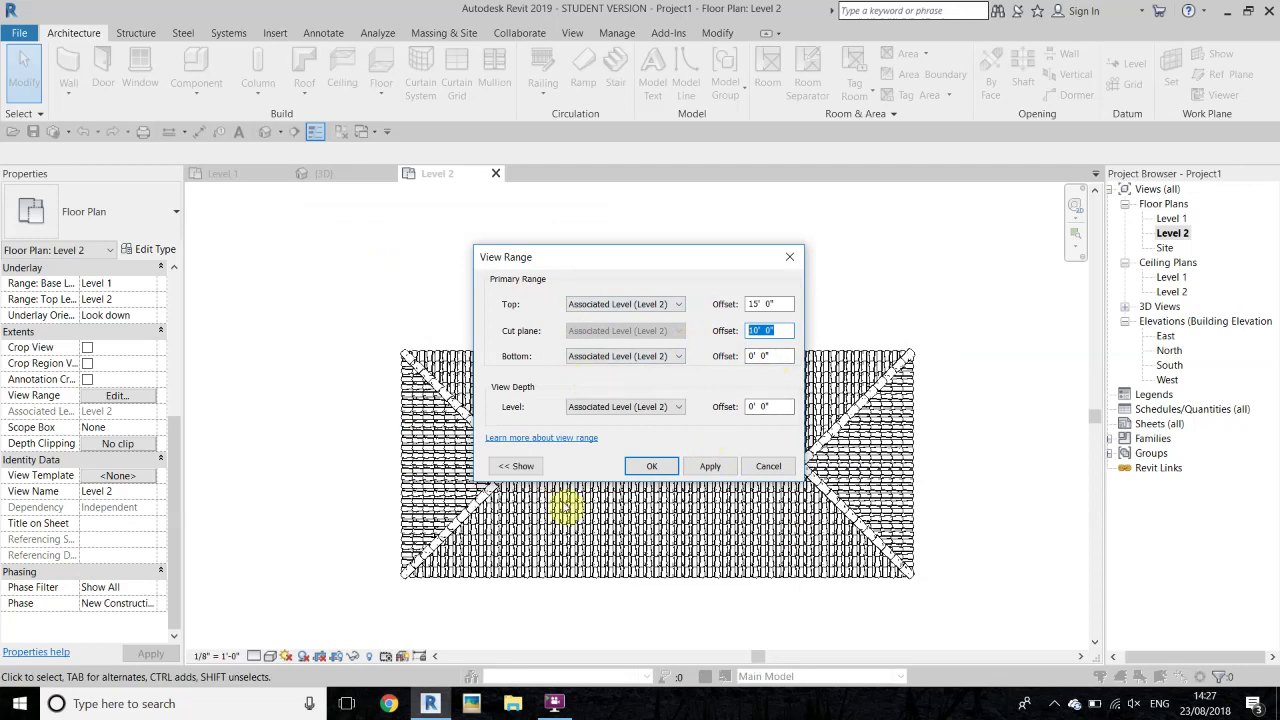
left_click(652, 466)
scroll(260, 366, "up", 3)
scroll(415, 418, "down", 4)
scroll(643, 414, "up", 2)
scroll(686, 486, "up", 1)
scroll(686, 486, "down", 2)
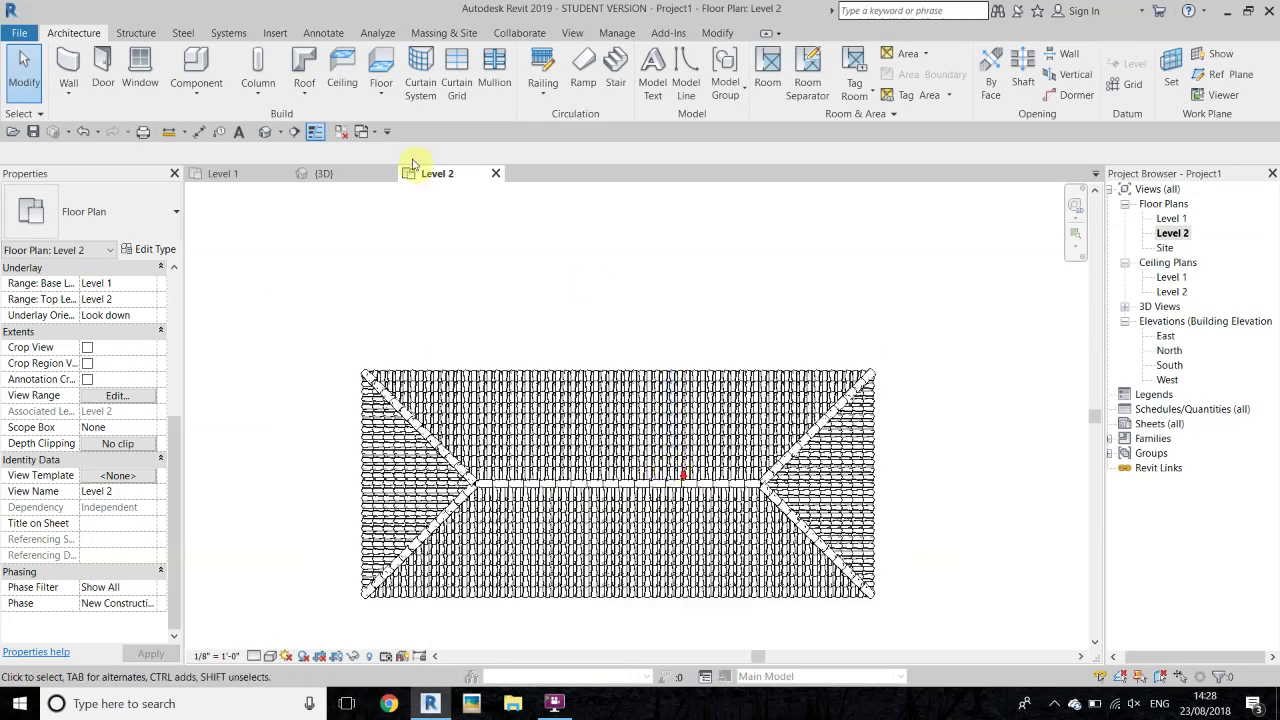
- Start a Component placement with the Roof Finial type selected
left_click(177, 62)
left_click(130, 212)
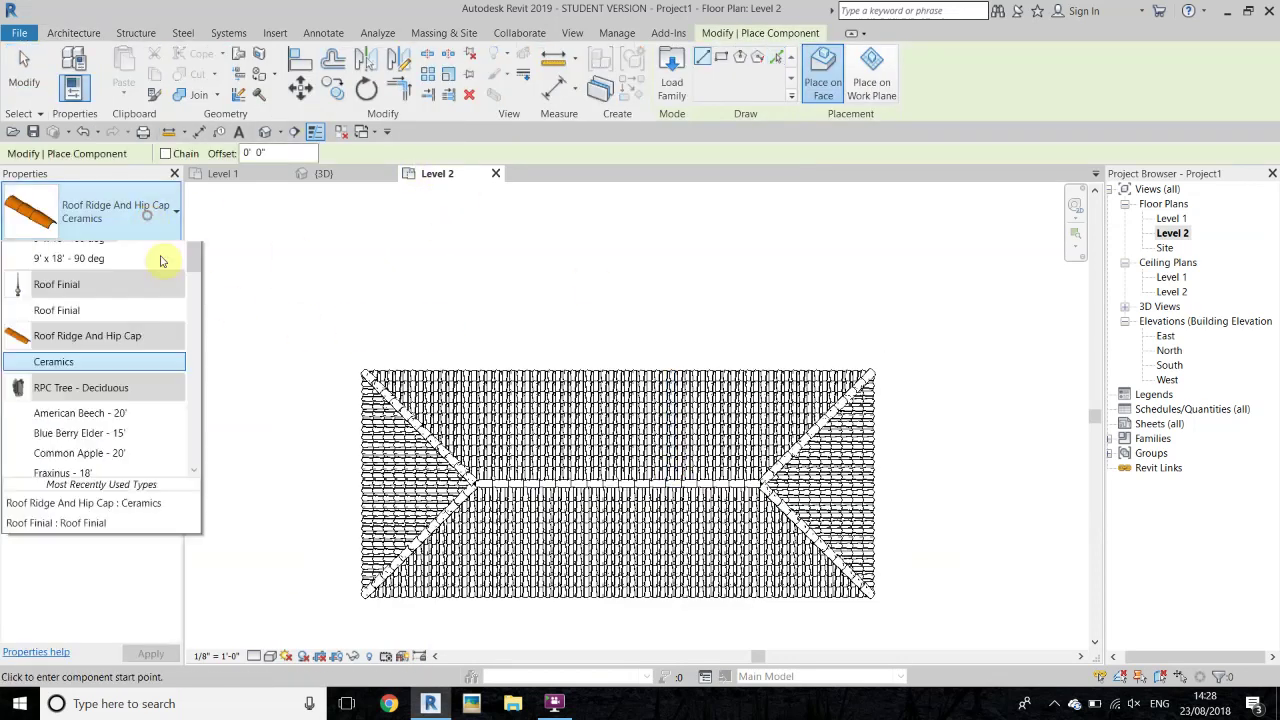
scroll(196, 346, "up", 3)
left_click_drag(196, 346, 180, 330)
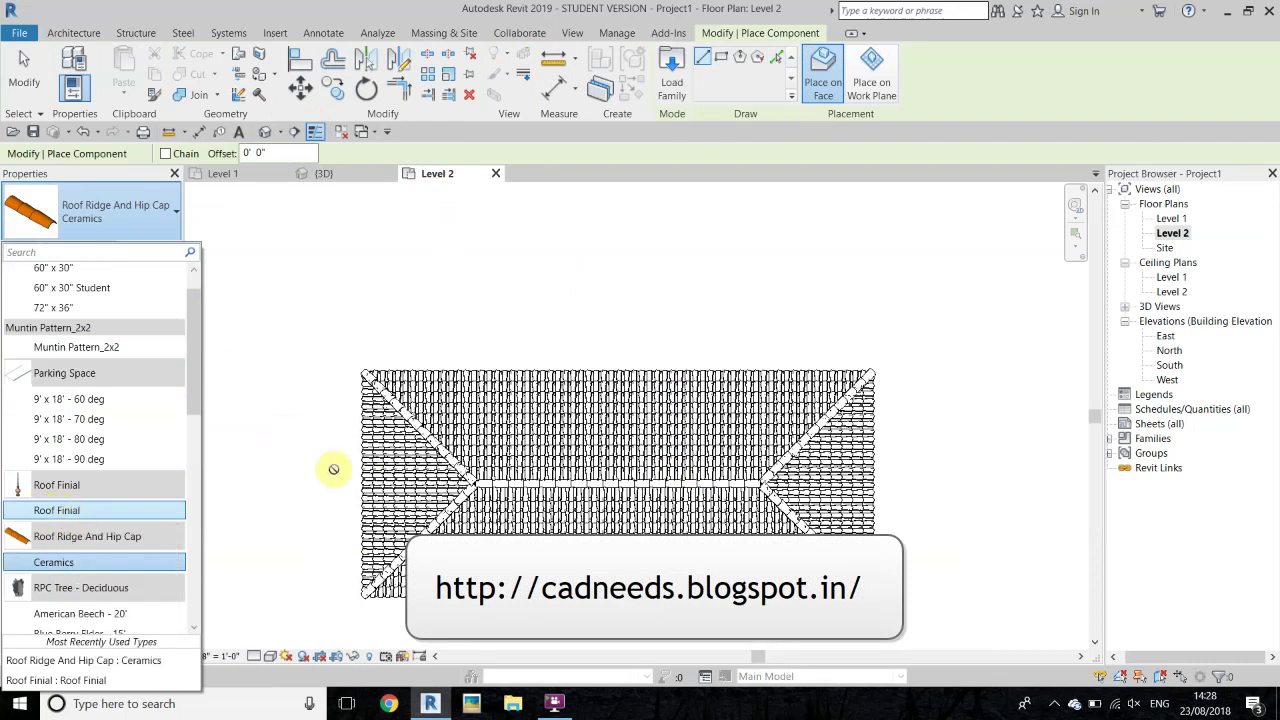
left_click(57, 512)
- Zoom over the ridge ends in plan, then switch to the {3D} view of the roof
scroll(800, 508, "up", 5)
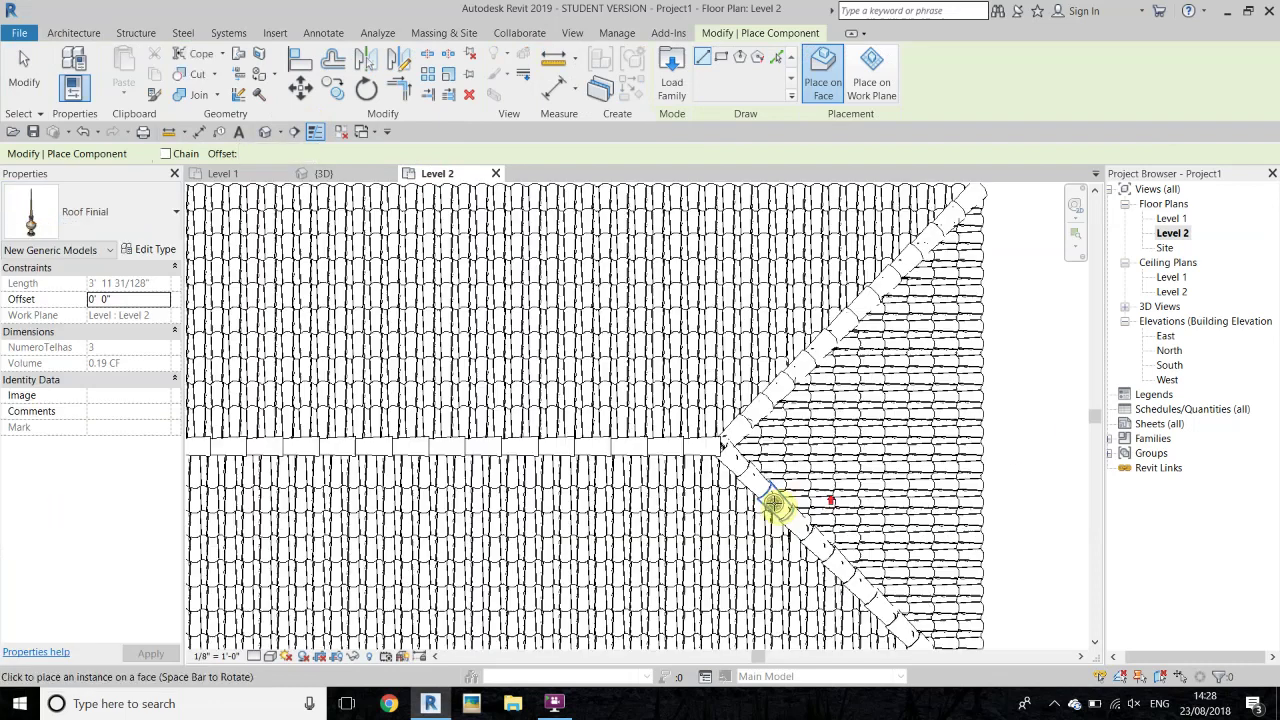
scroll(708, 437, "up", 1)
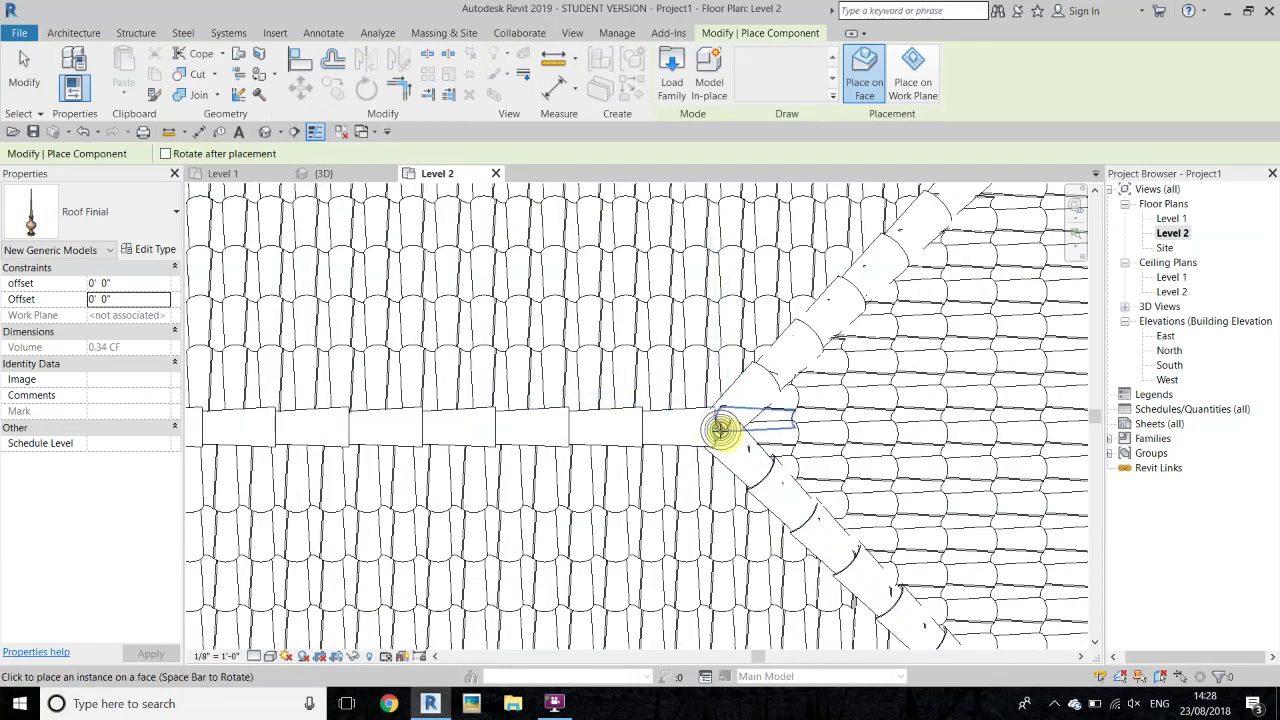
scroll(914, 457, "down", 3)
scroll(571, 457, "down", 3)
scroll(862, 455, "up", 1)
scroll(870, 457, "up", 2)
scroll(900, 450, "up", 2)
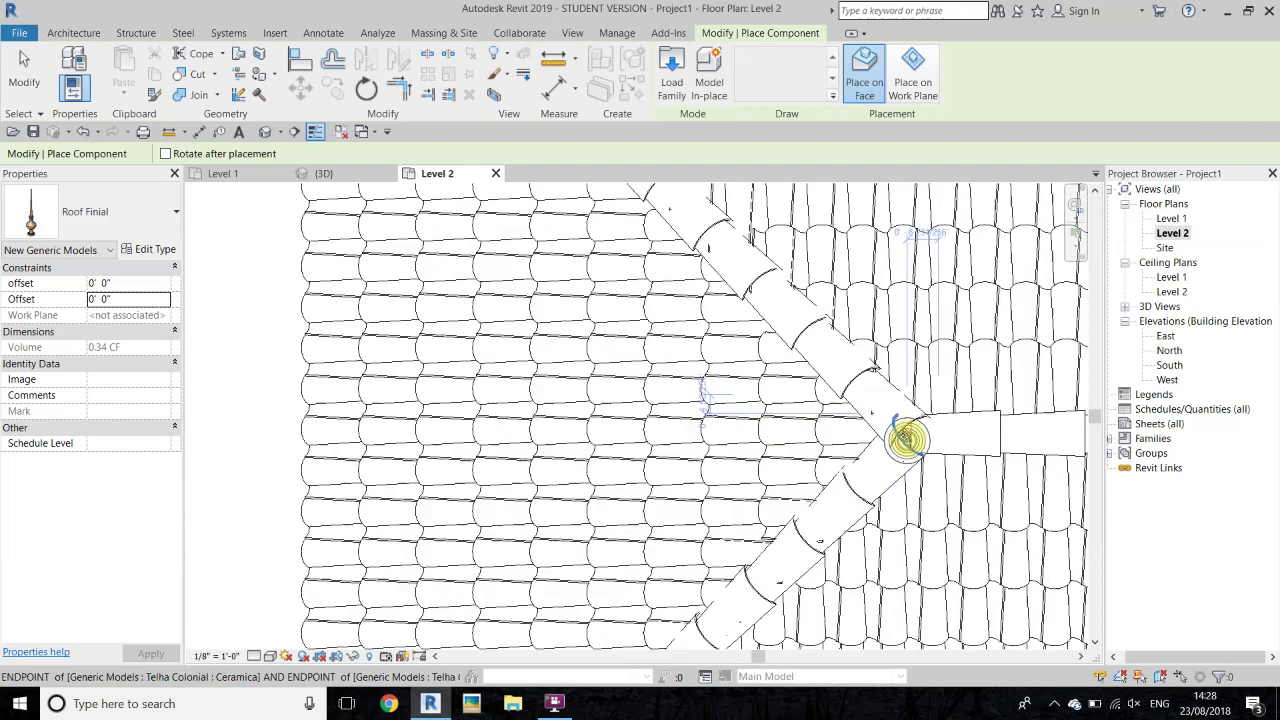
scroll(903, 435, "up", 2)
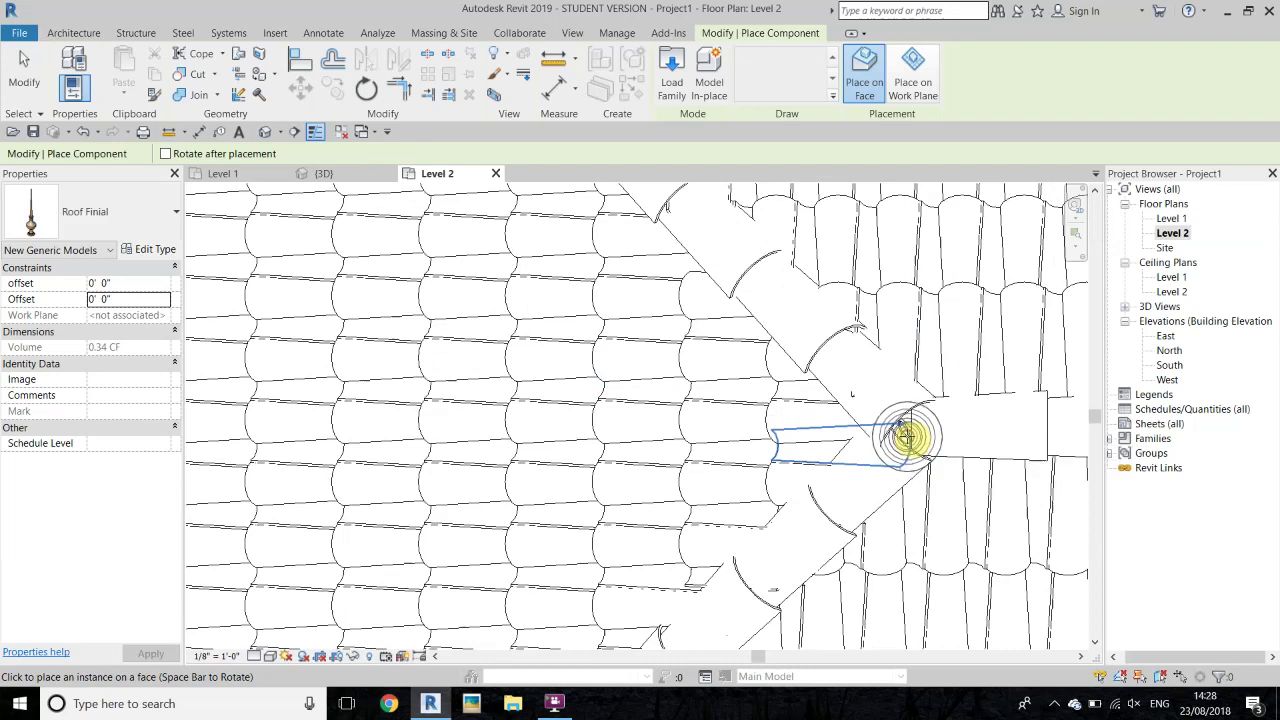
scroll(552, 470, "down", 1)
scroll(545, 460, "down", 3)
scroll(530, 430, "down", 2)
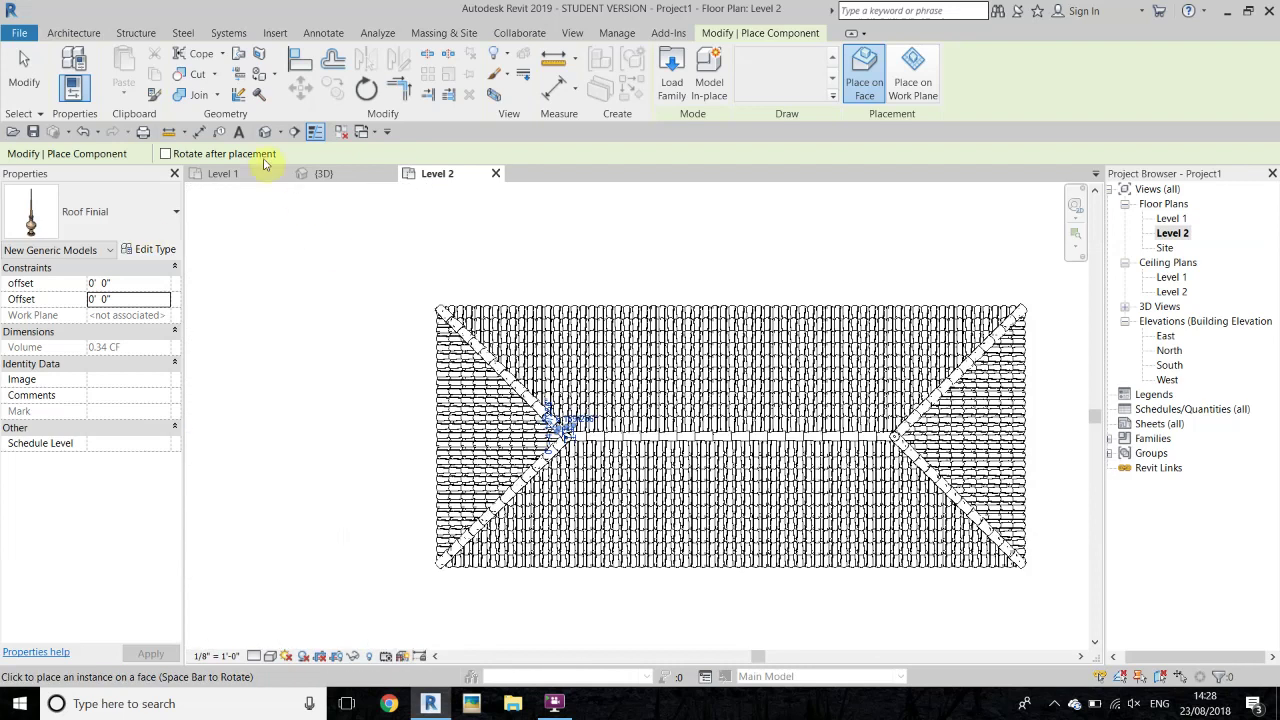
left_click(268, 131)
scroll(800, 370, "down", 3)
- End the finial placement and orbit the 3D view toward the front of the roof
scroll(634, 277, "down", 3)
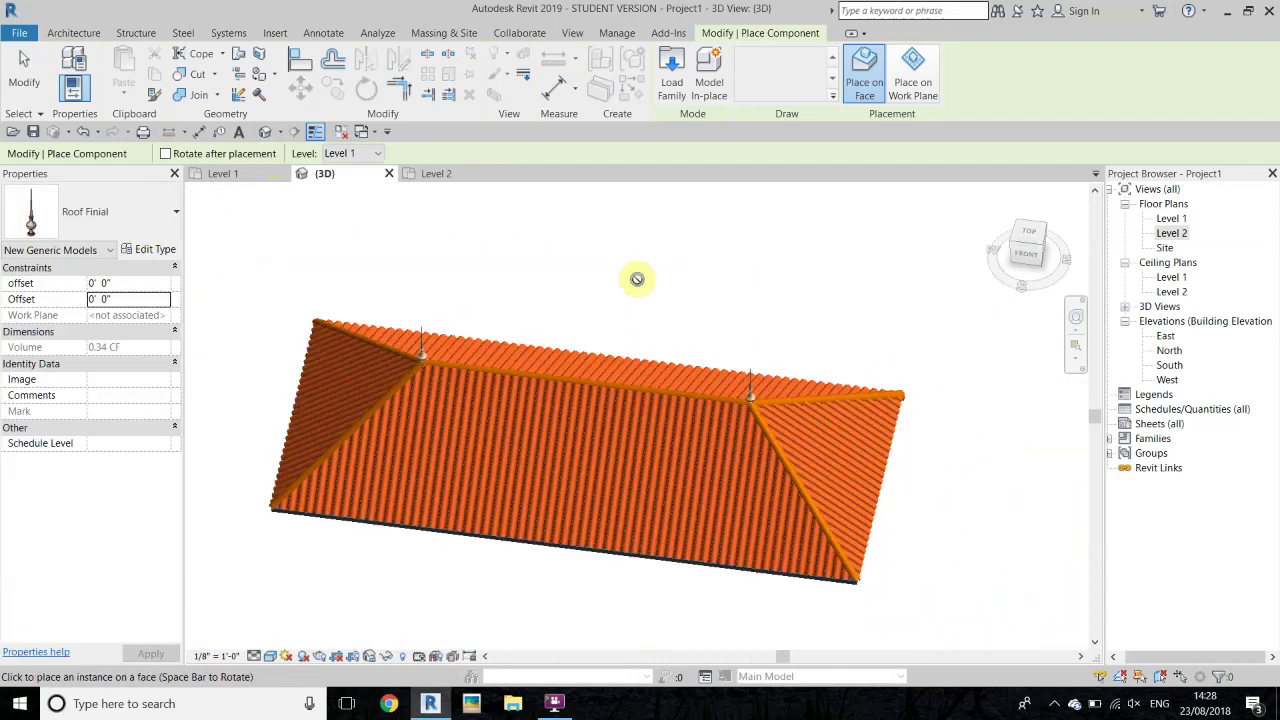
right_click(648, 290)
left_click(648, 290)
right_click(672, 297)
left_click(674, 297)
scroll(808, 457, "up", 3)
scroll(825, 457, "up", 2)
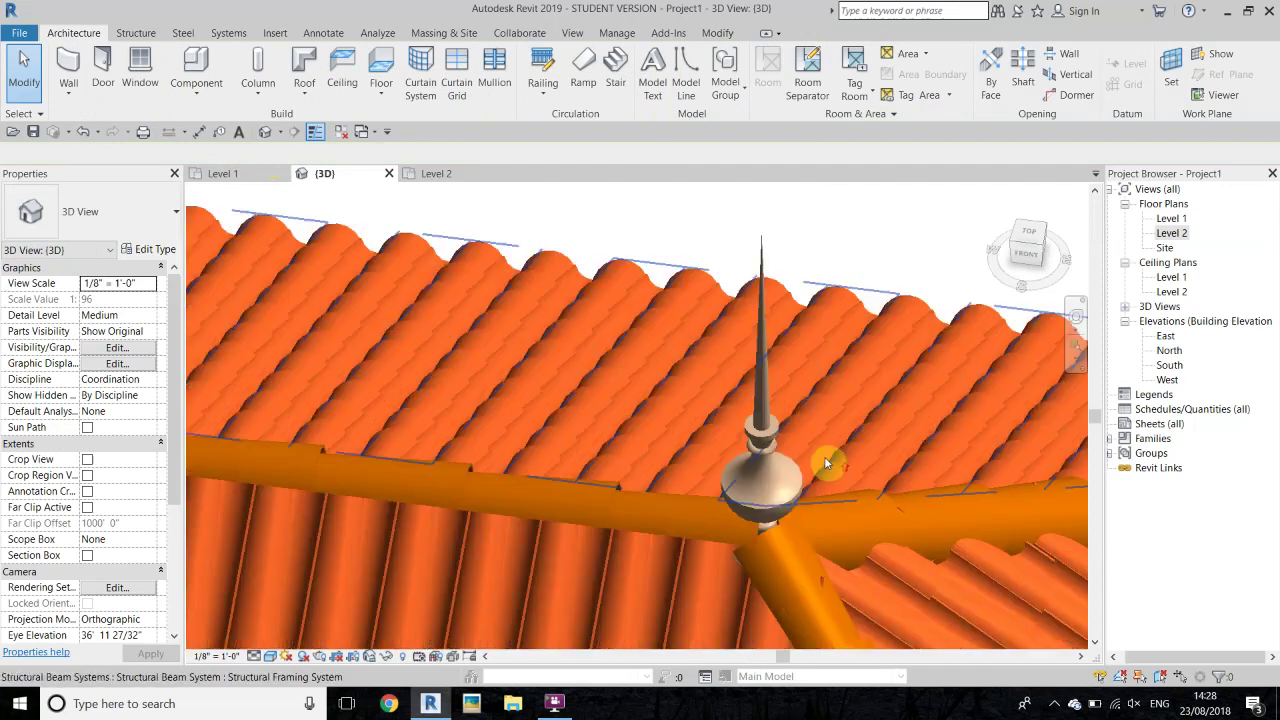
scroll(619, 388, "up", 2)
scroll(786, 396, "down", 5)
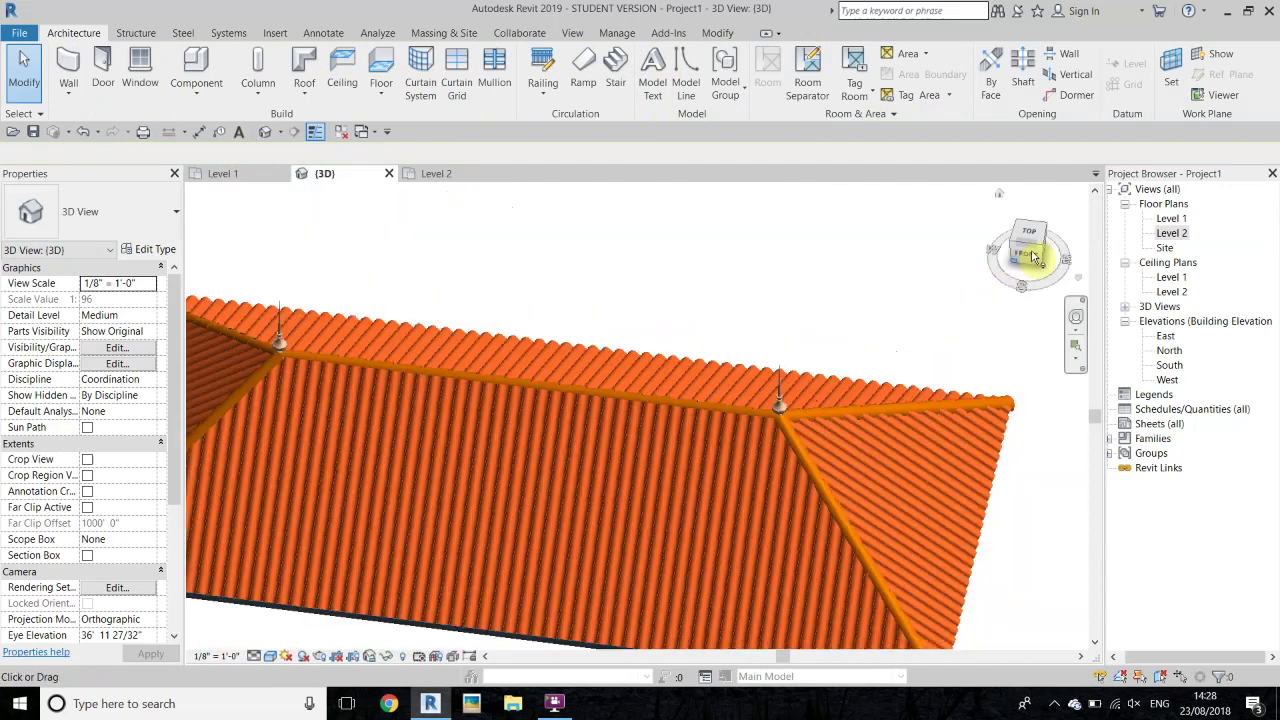
left_click_drag(1030, 250, 1012, 272)
scroll(455, 378, "up", 2)
scroll(460, 380, "up", 1)
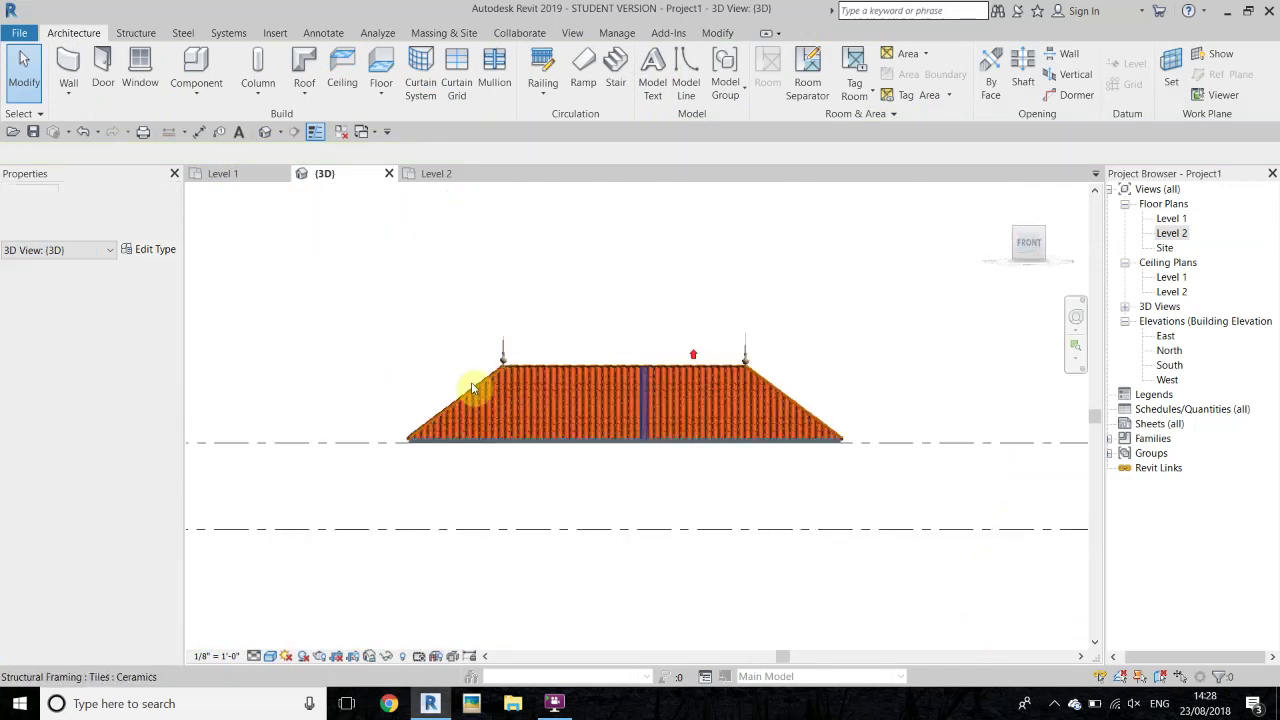
scroll(440, 365, "up", 4)
scroll(469, 279, "up", 4)
- Select the ridge-end finial and nudge it with arrow keys until it sits on the ridge
left_click_drag(823, 380, 262, 522)
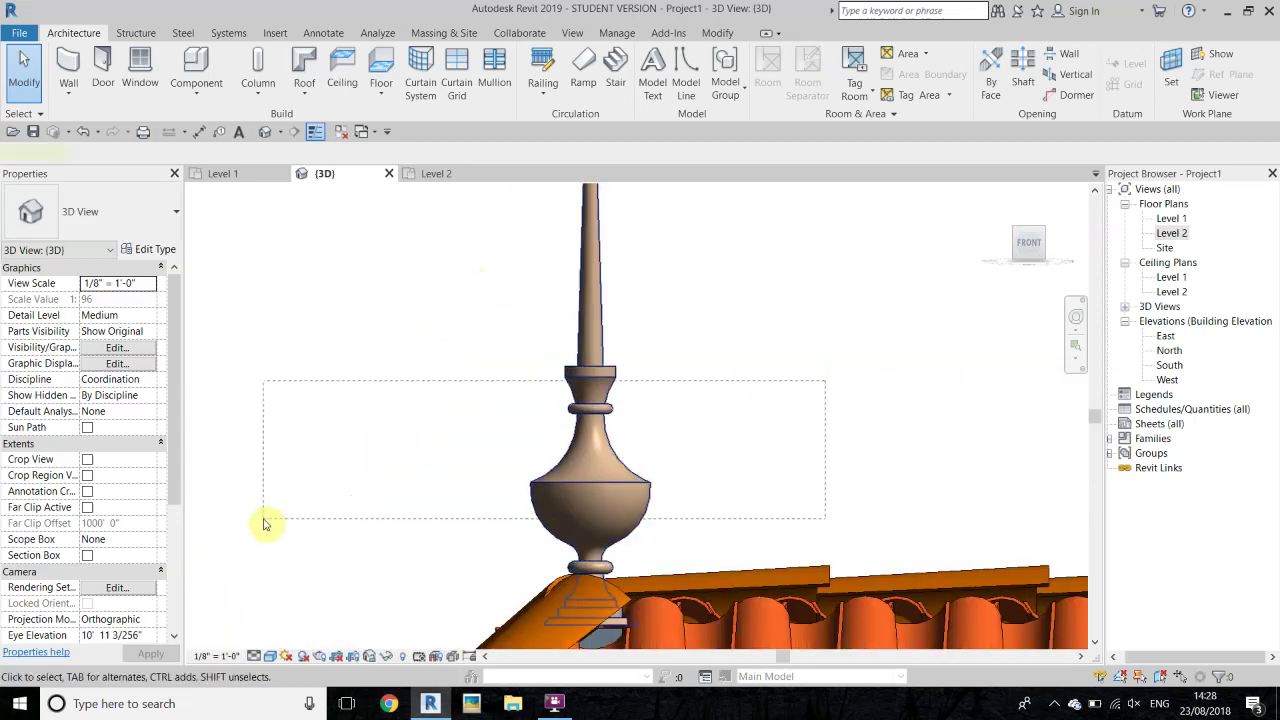
key("Right")
key("Right")
key("Right")
key("Left")
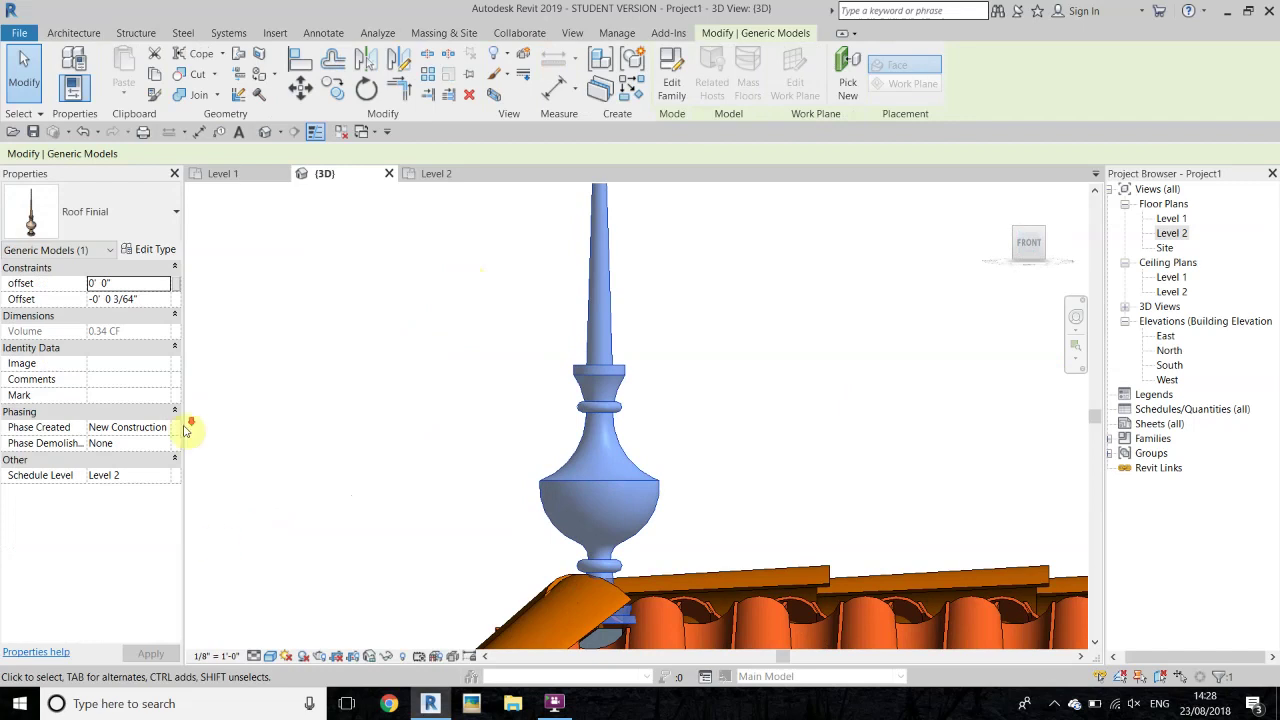
scroll(300, 406, "down", 3)
scroll(310, 420, "down", 2)
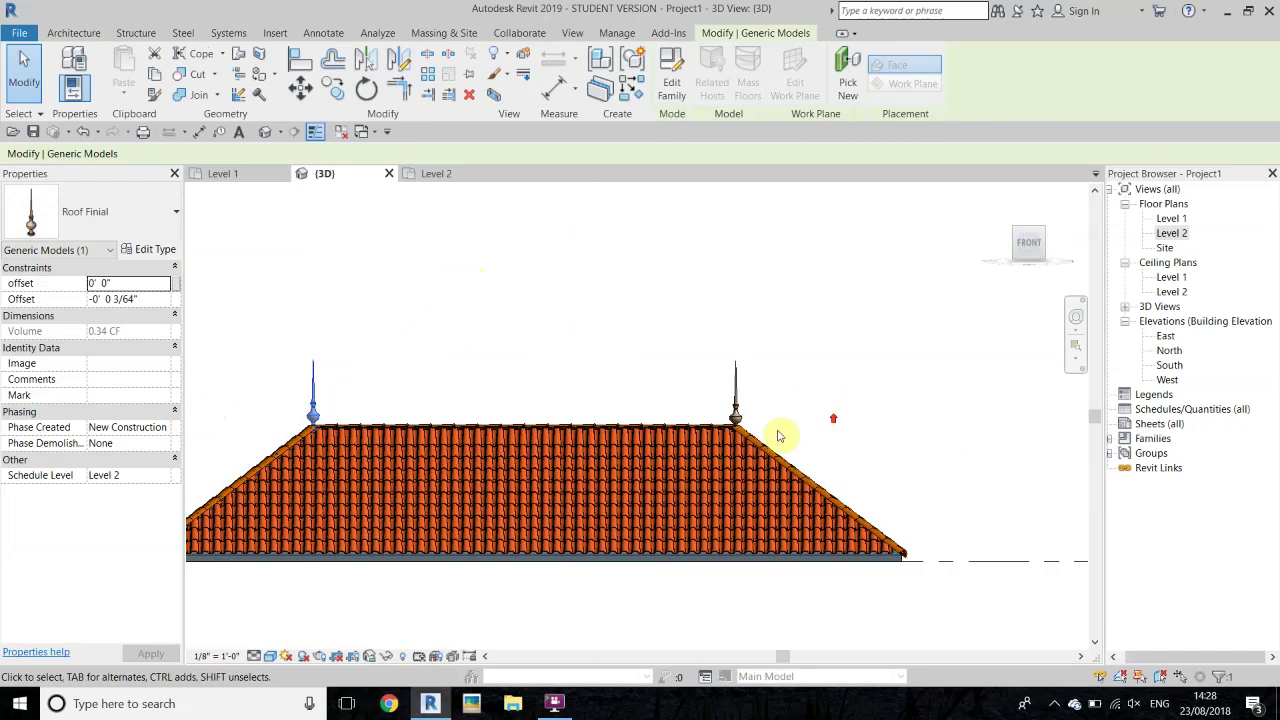
scroll(777, 429, "up", 5)
scroll(590, 410, "up", 3)
scroll(665, 320, "up", 3)
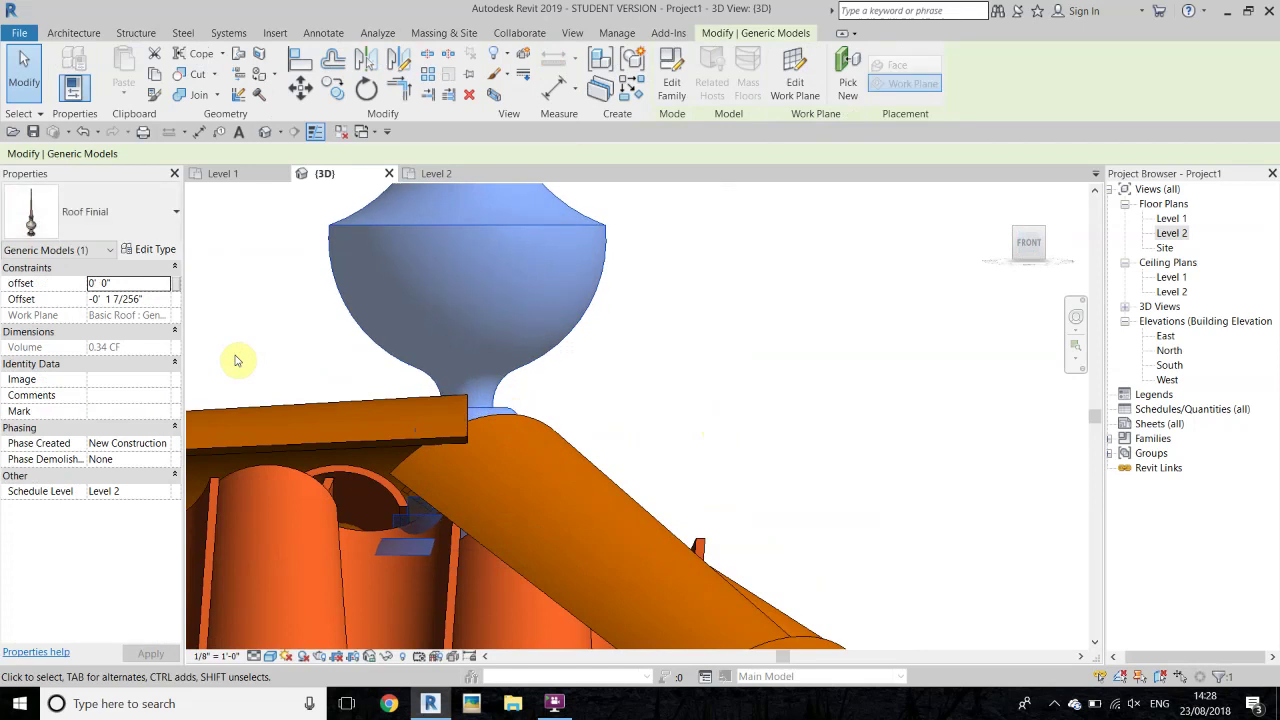
key("Up")
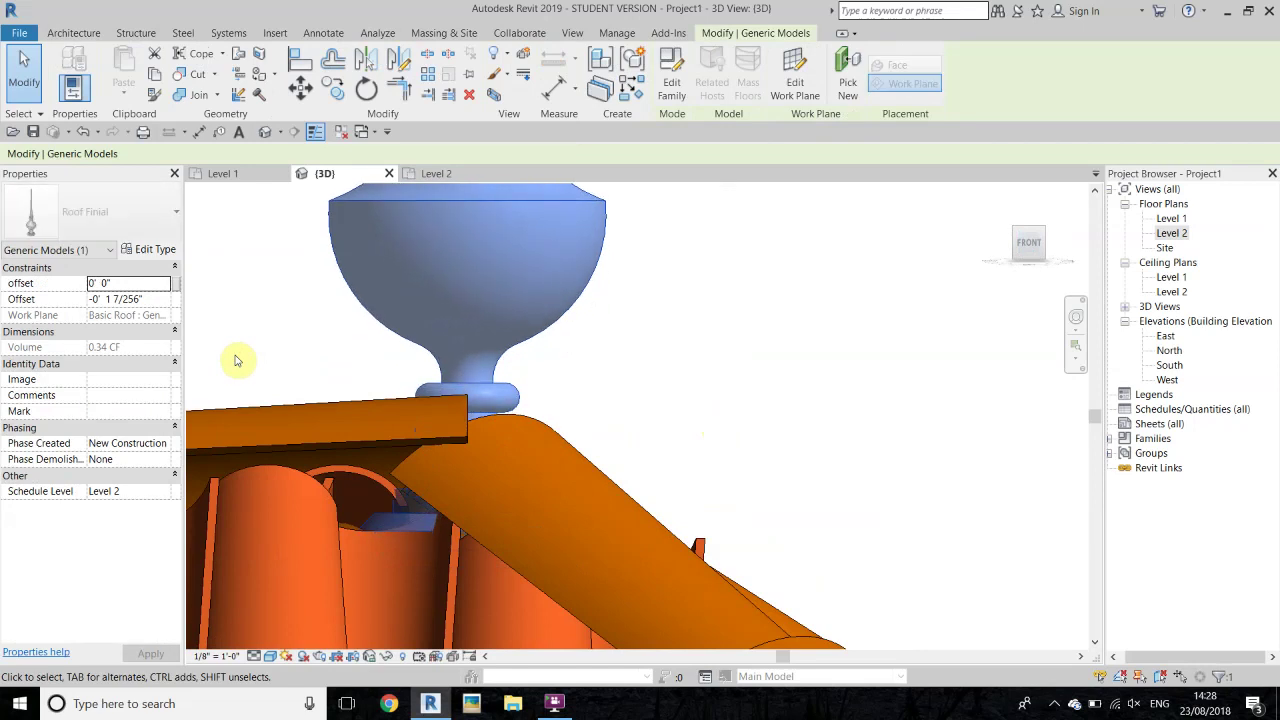
key("Up")
key("Up")
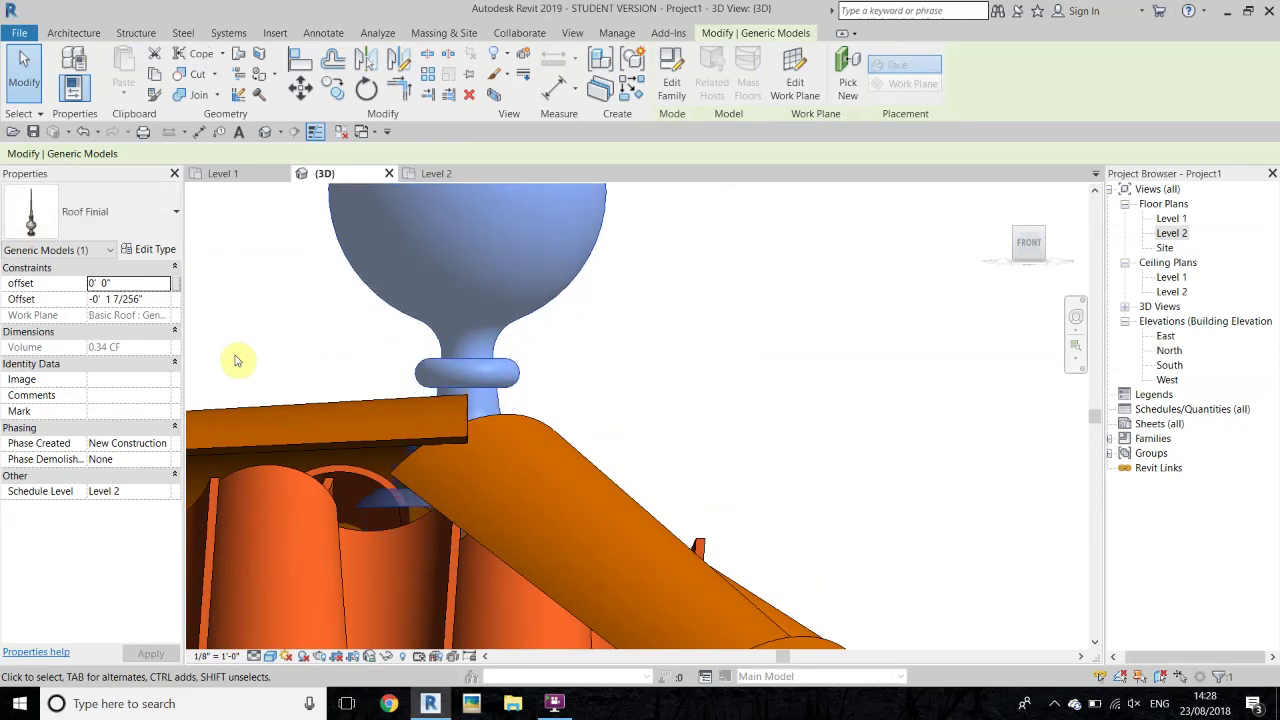
key("Left")
key("Left")
key("Left")
key("Left")
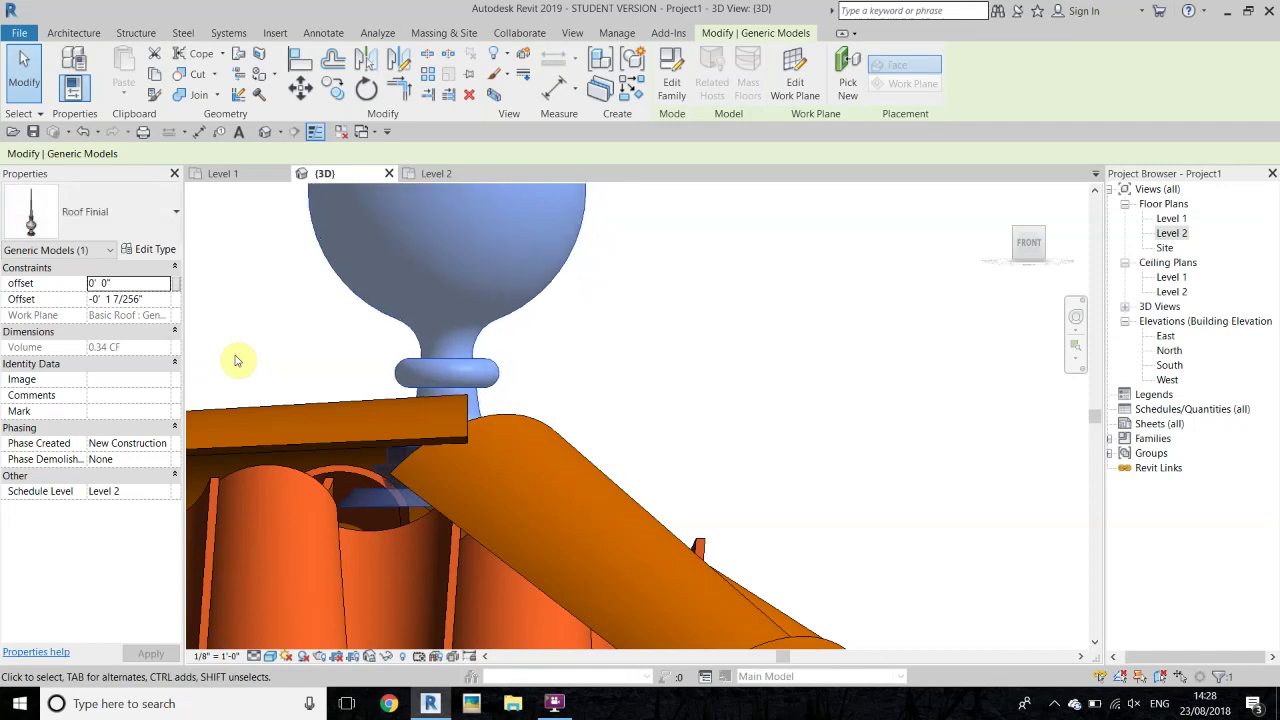
key("Left")
key("Down")
key("Down")
key("Down")
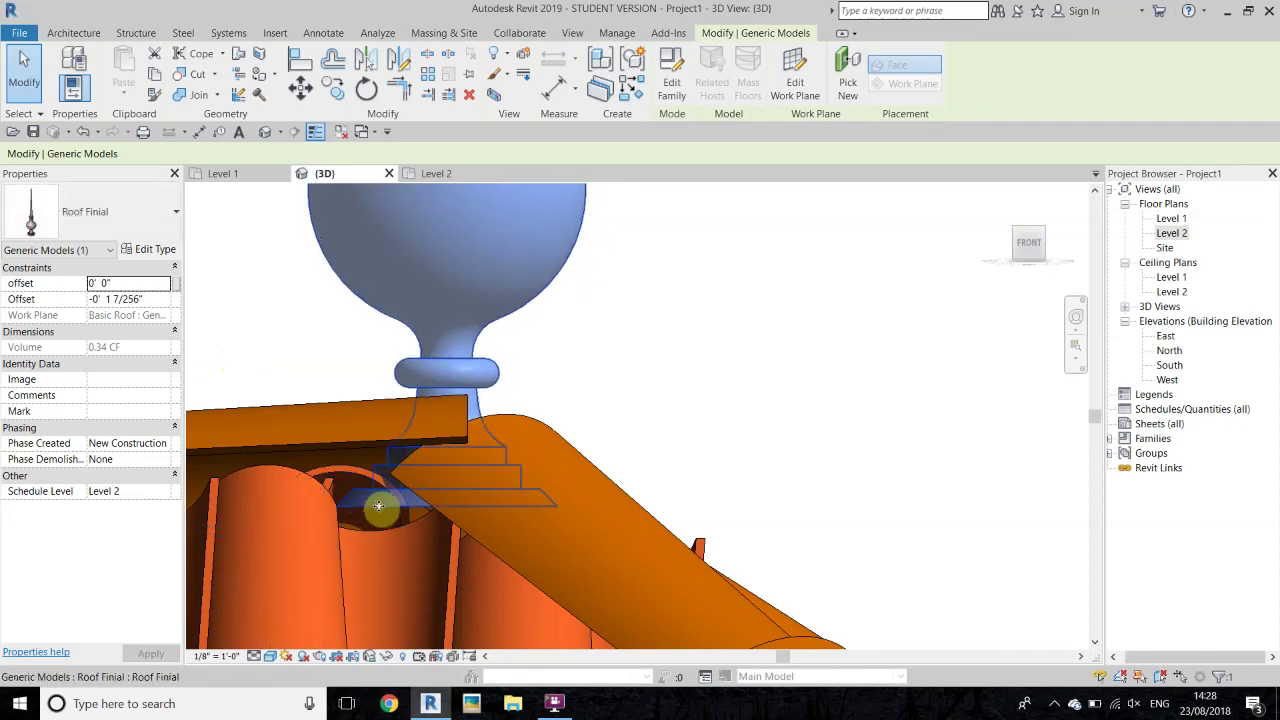
- Deselect the finial and zoom to check how it sits on the ridge
left_click(584, 345)
scroll(586, 370, "down", 4)
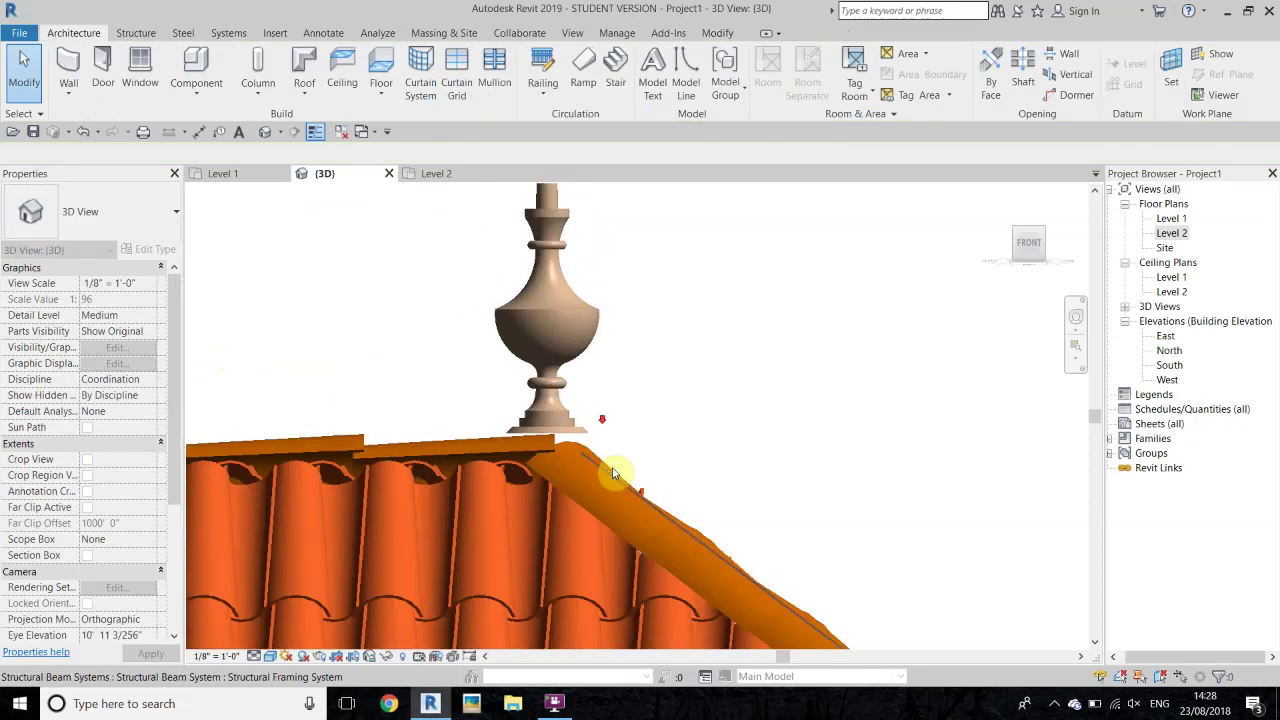
scroll(611, 343, "up", 2)
scroll(520, 326, "up", 1)
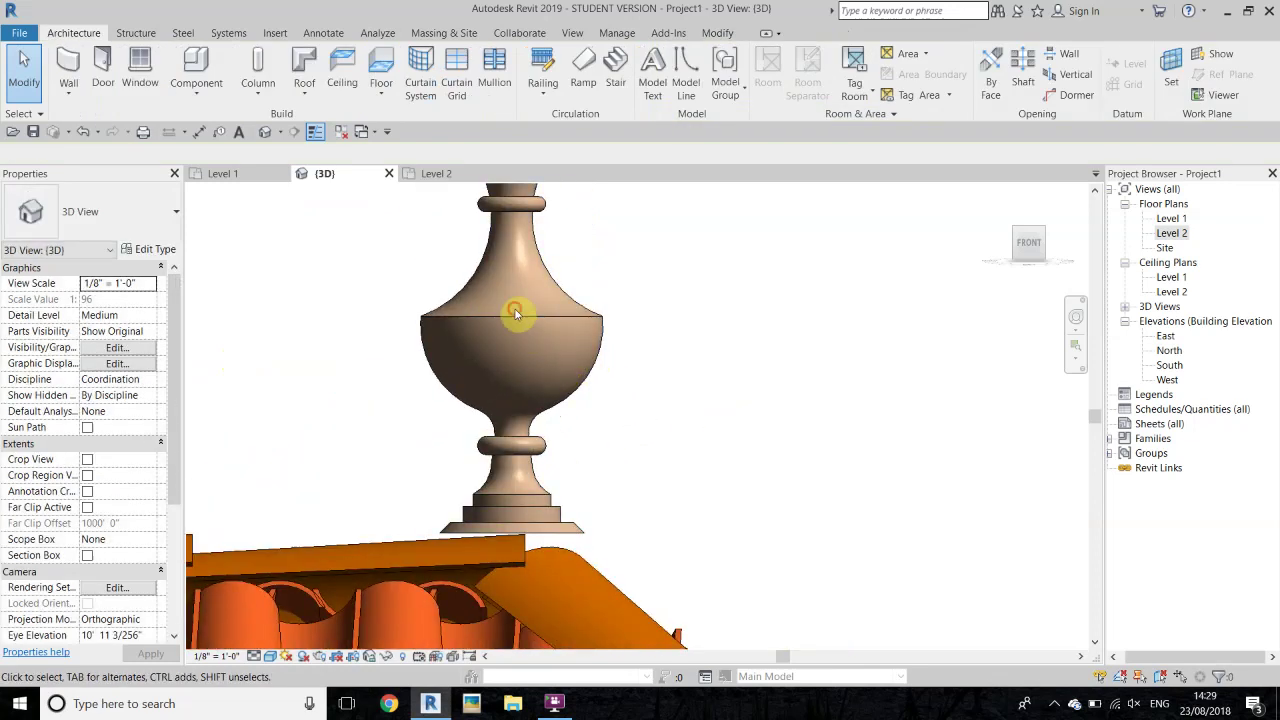
scroll(640, 345, "up", 2)
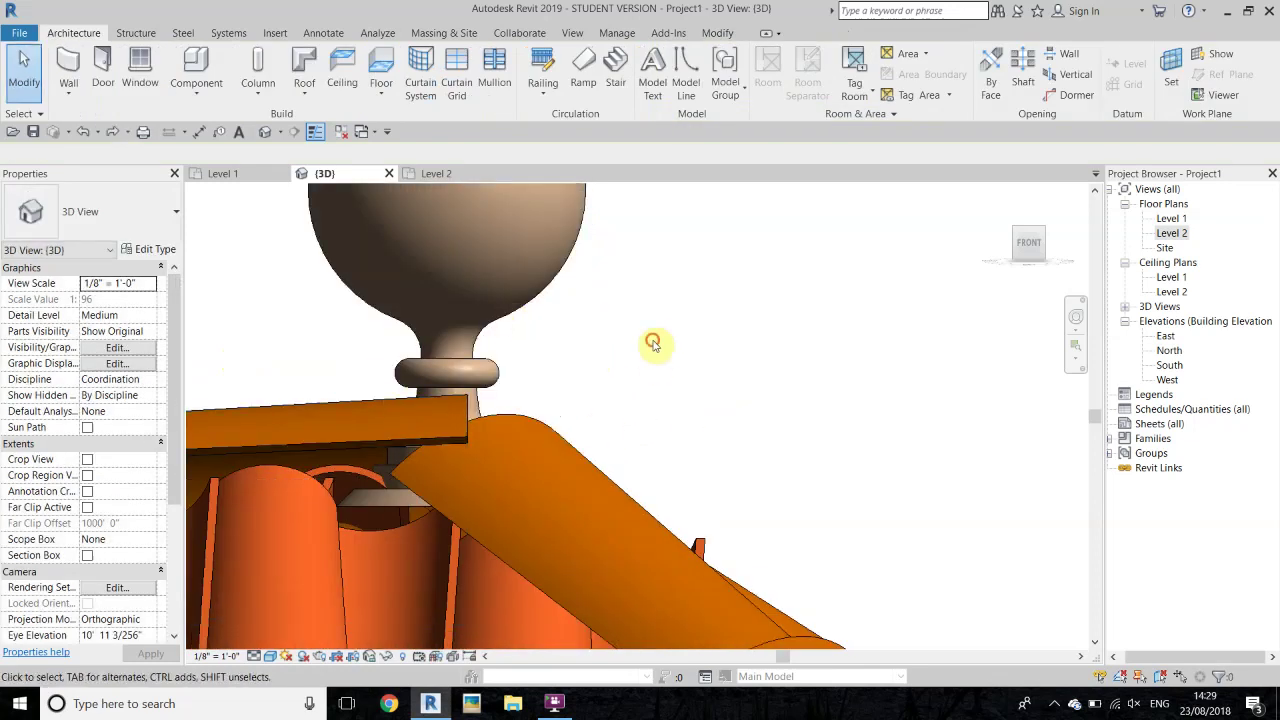
scroll(880, 325, "down", 2)
scroll(875, 315, "down", 2)
scroll(864, 318, "down", 1)
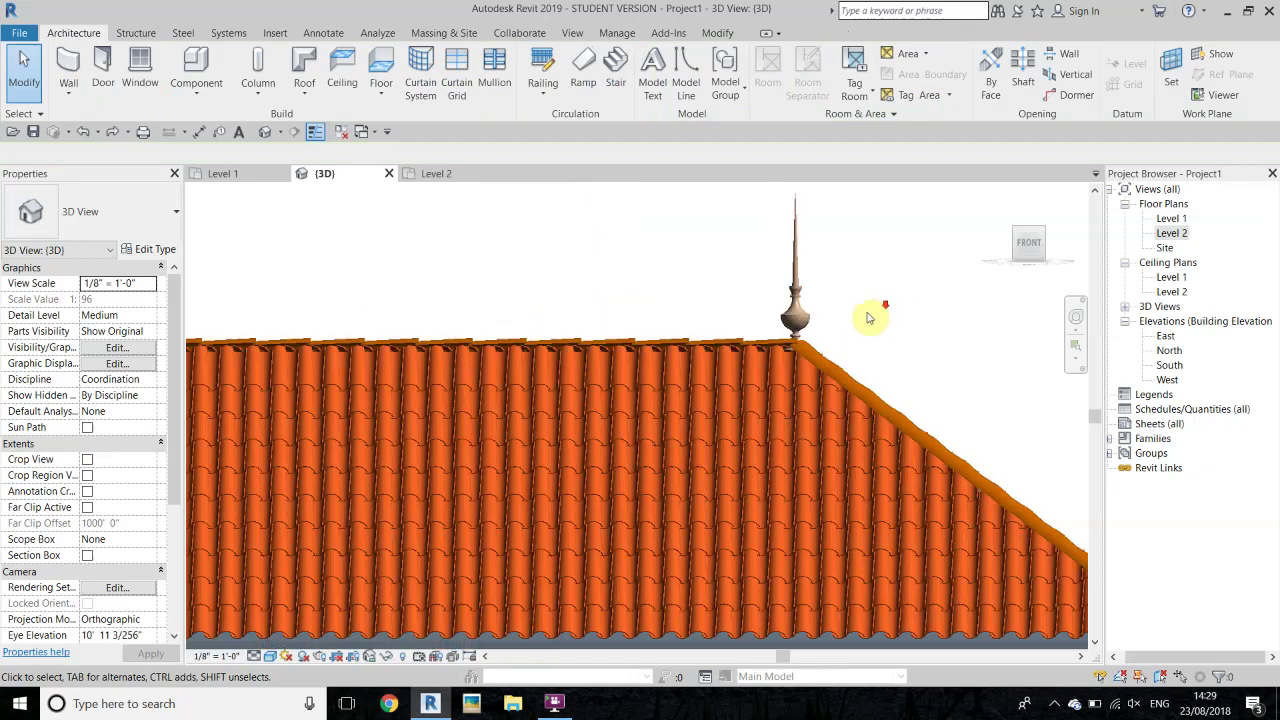
scroll(900, 300, "down", 1)
- View the roof from a corner, then from straight above
left_click(1042, 232)
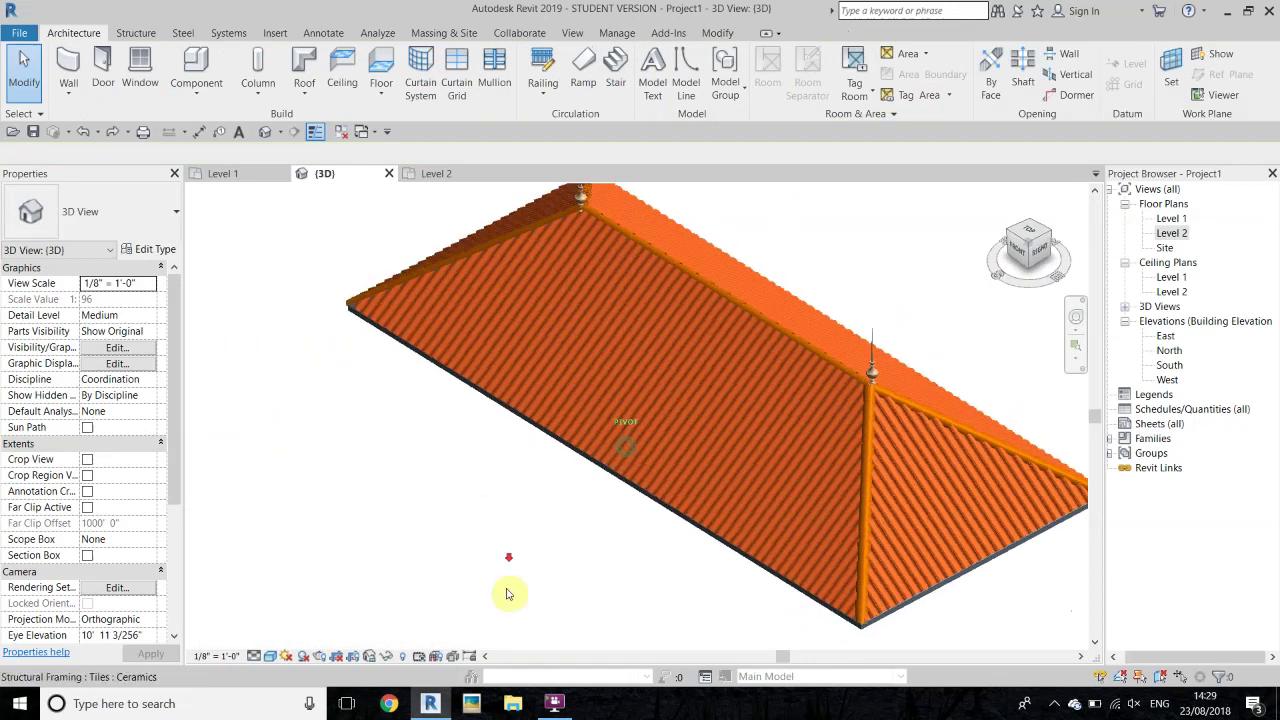
scroll(650, 500, "down", 2)
scroll(640, 462, "up", 2)
scroll(691, 600, "up", 2)
scroll(691, 600, "up", 2)
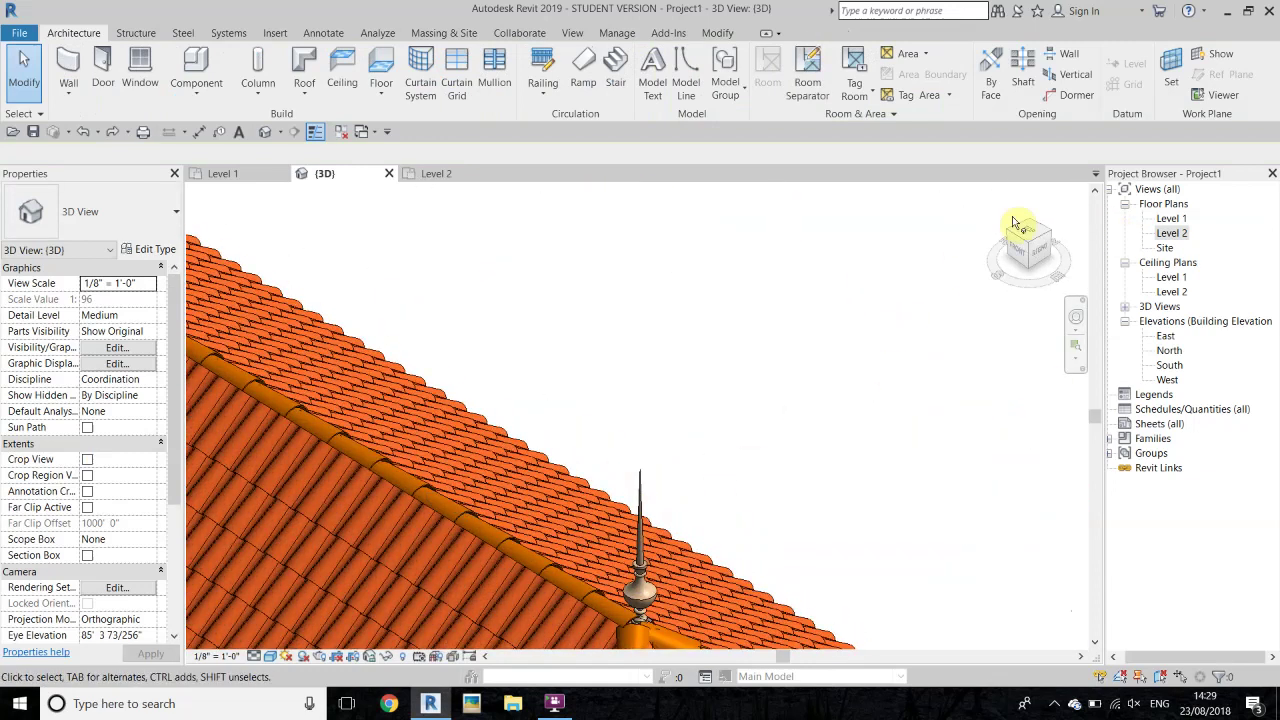
left_click(1034, 236)
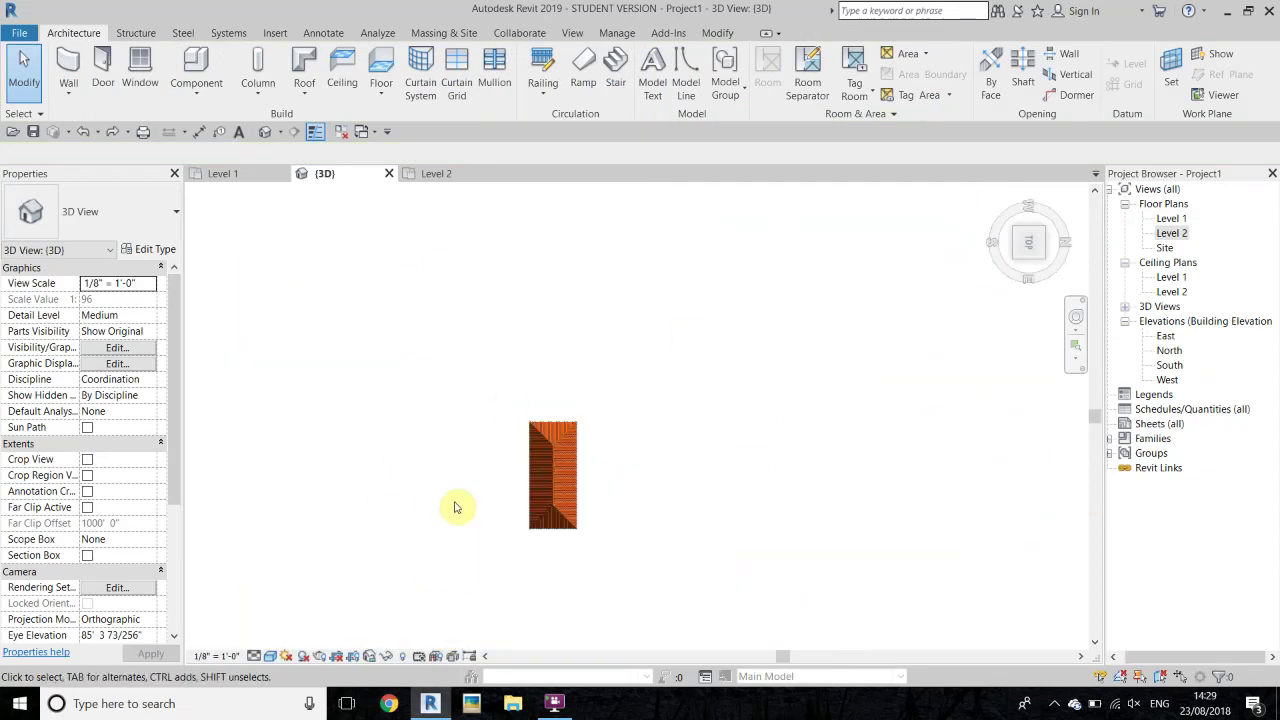
scroll(756, 558, "up", 2)
scroll(629, 491, "up", 2)
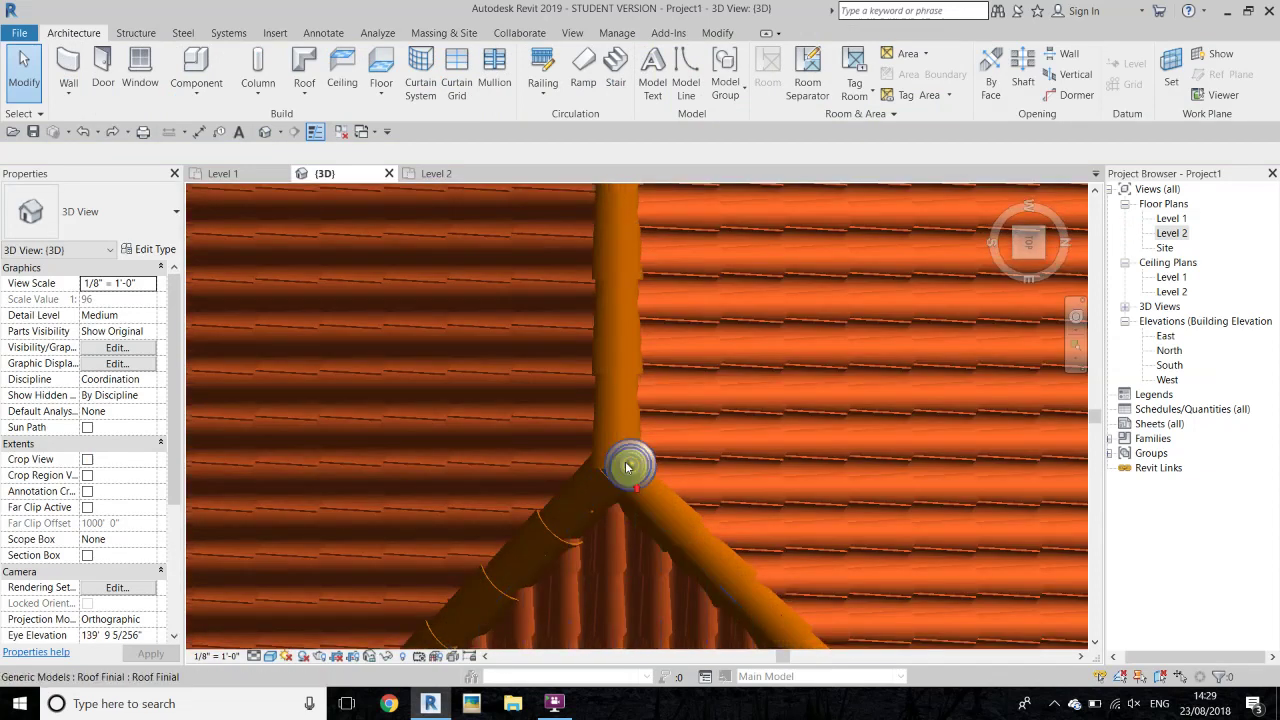
- Select a ridge cap and the finial at the hip junction to inspect them
left_click(705, 452)
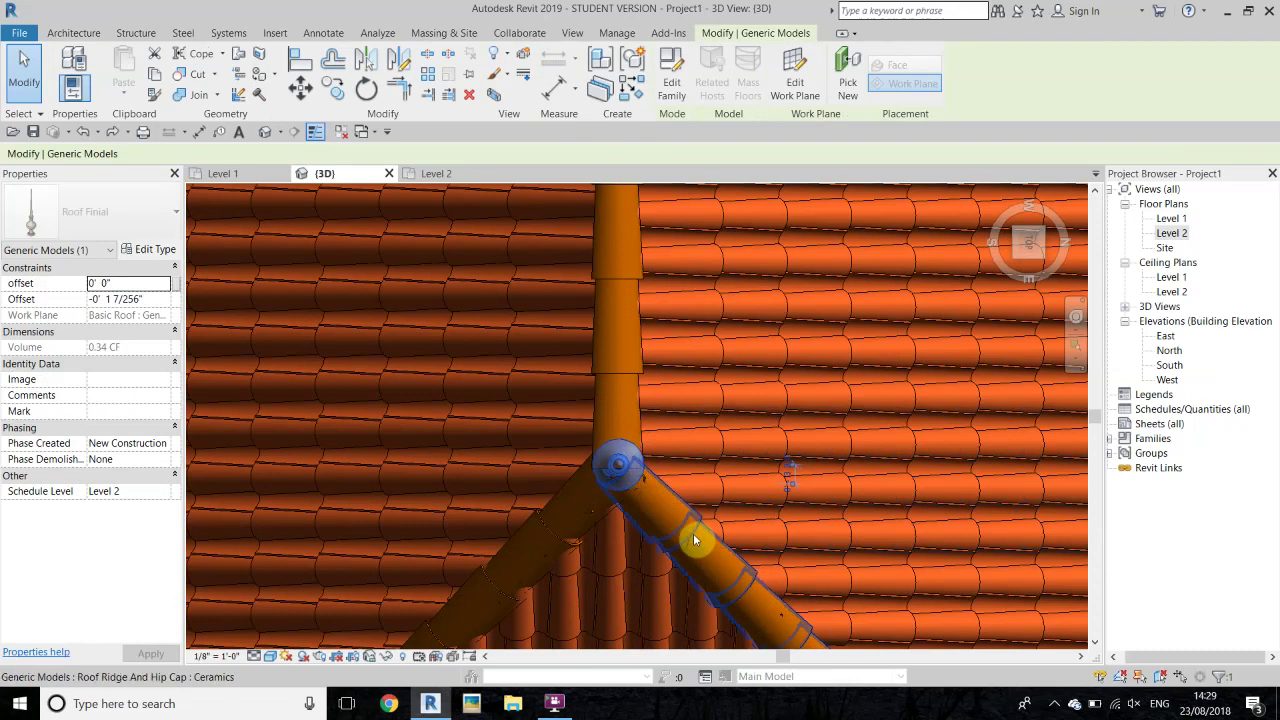
scroll(660, 601, "down", 3)
scroll(660, 601, "down", 3)
scroll(663, 337, "up", 3)
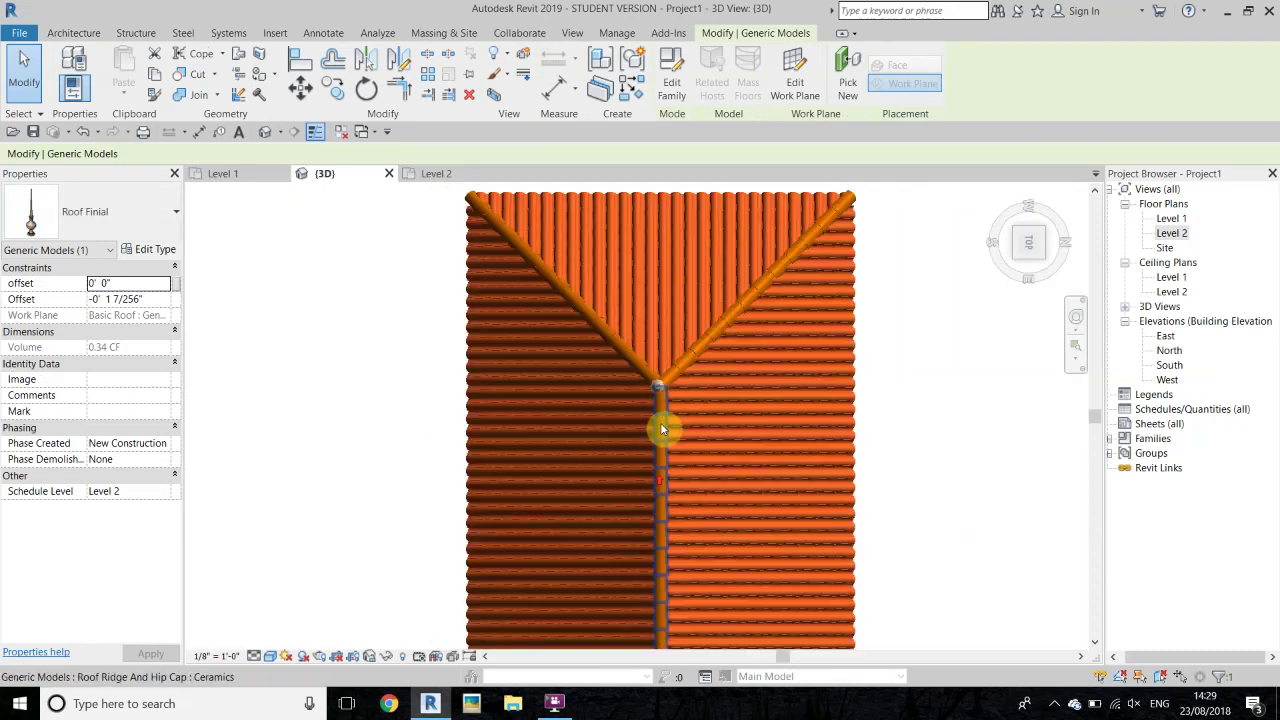
scroll(663, 422, "up", 2)
scroll(651, 366, "up", 1)
scroll(652, 377, "up", 2)
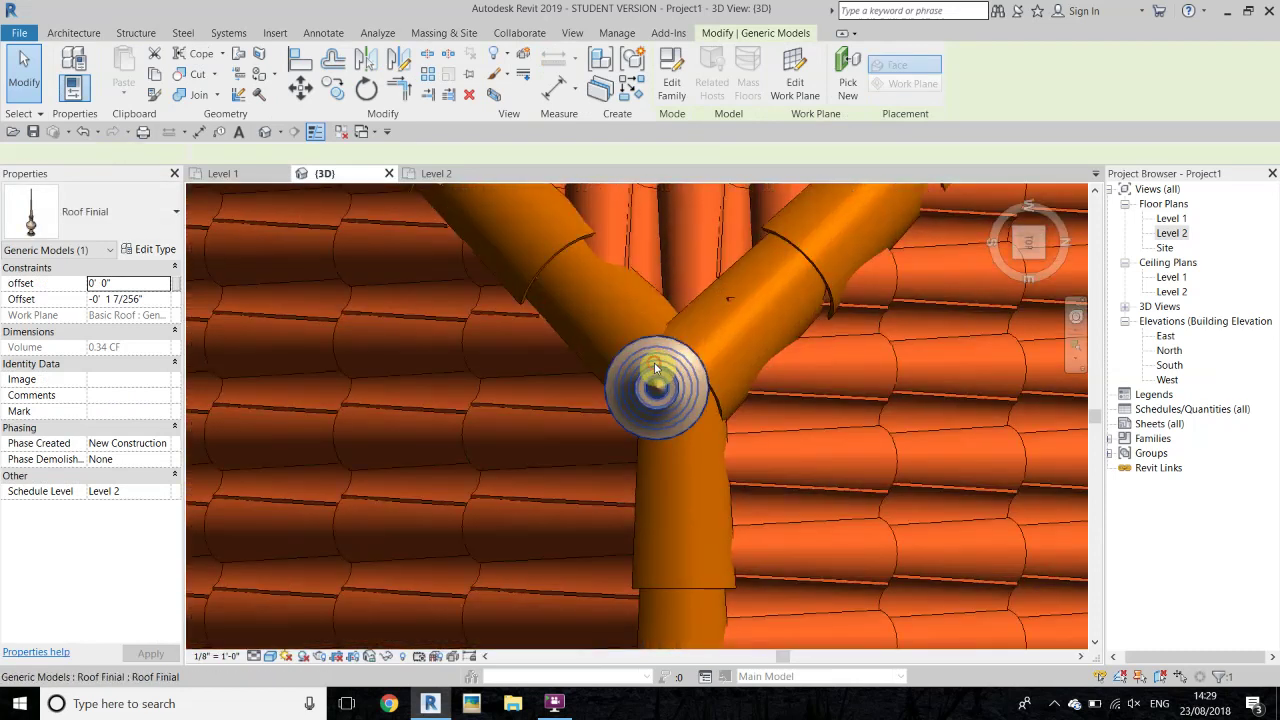
left_click(653, 365)
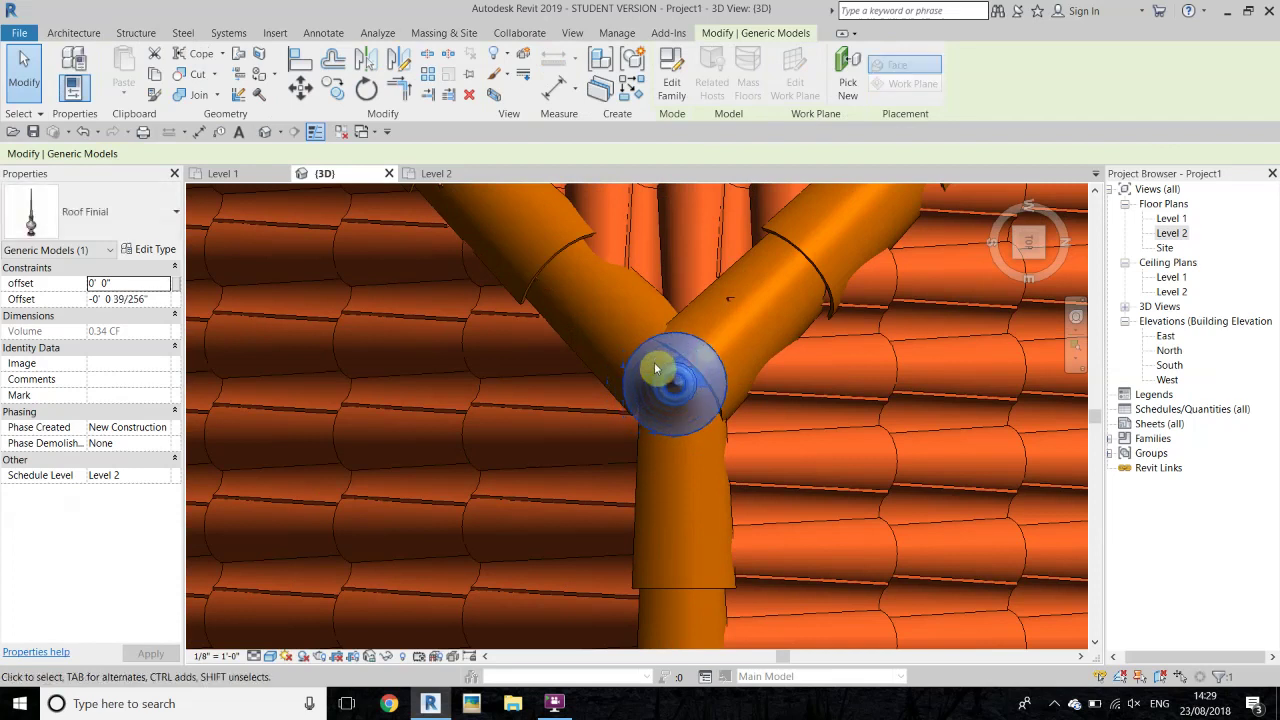
scroll(689, 308, "down", 5)
scroll(800, 375, "down", 4)
key("Escape")
scroll(761, 408, "down", 2)
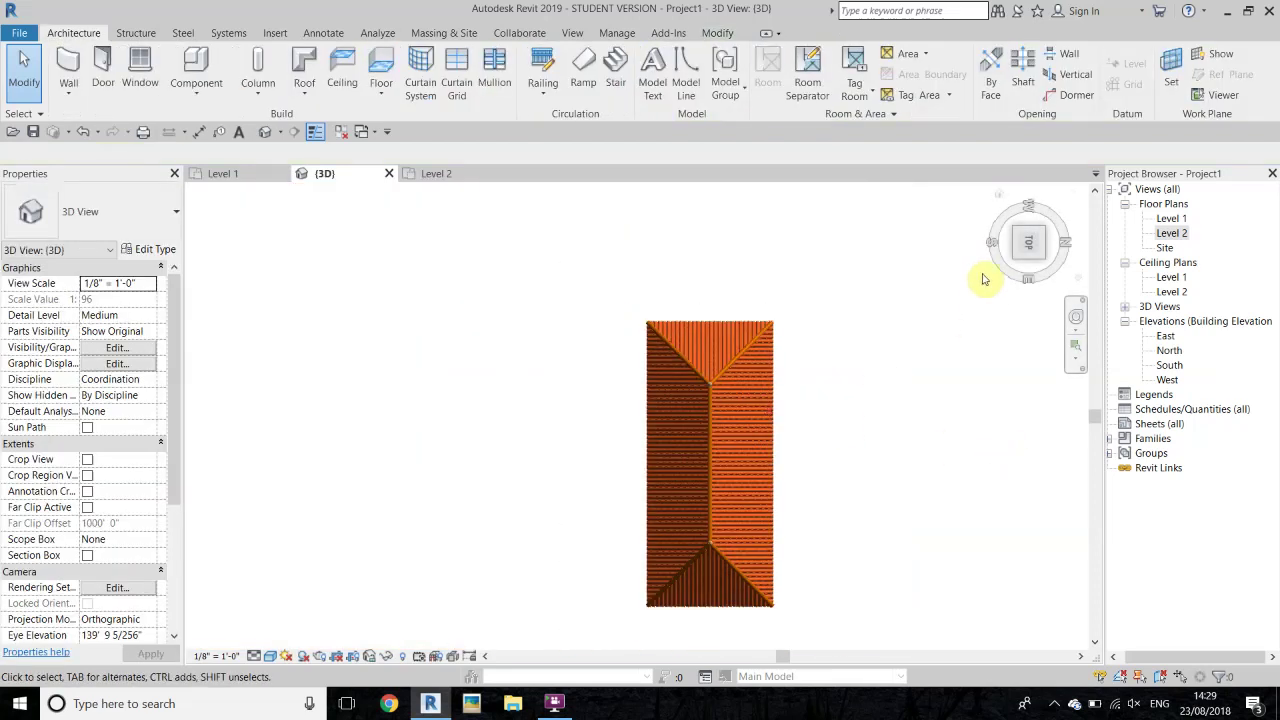
- Return to a corner 3D view, shift the roof leftward, and open the Manage tab
left_click(1023, 235)
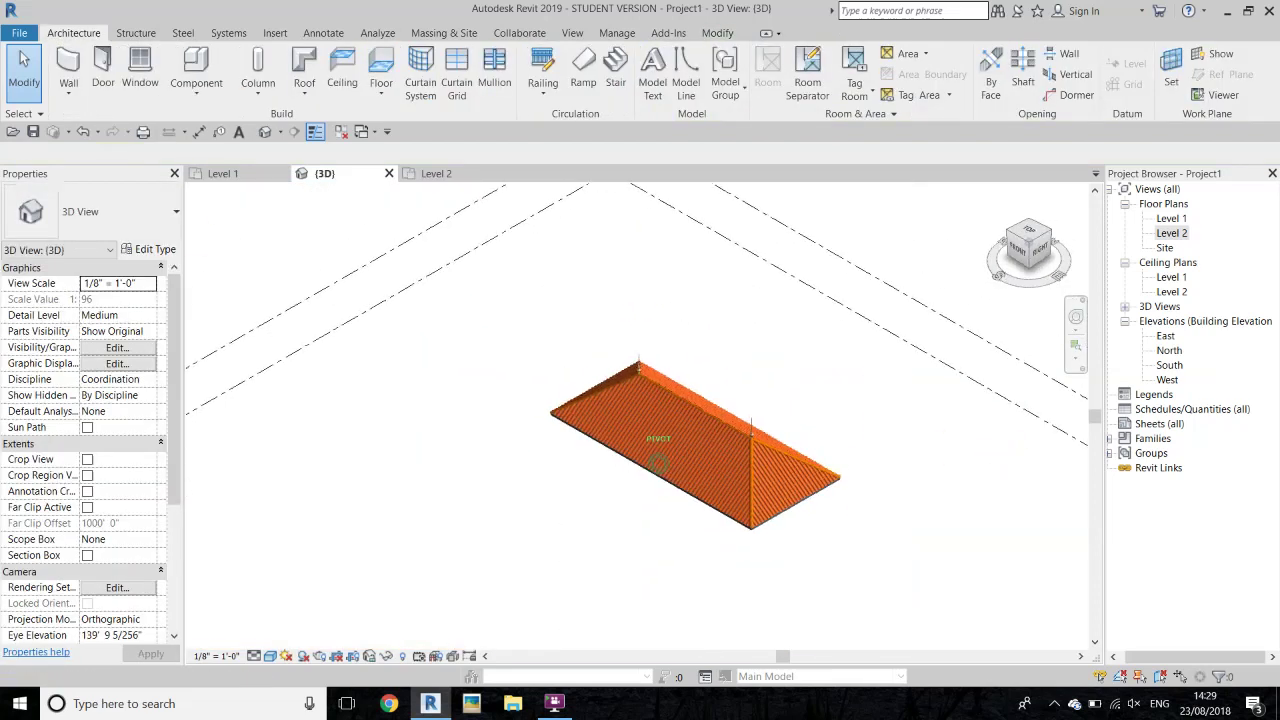
scroll(560, 360, "up", 3)
scroll(323, 337, "up", 3)
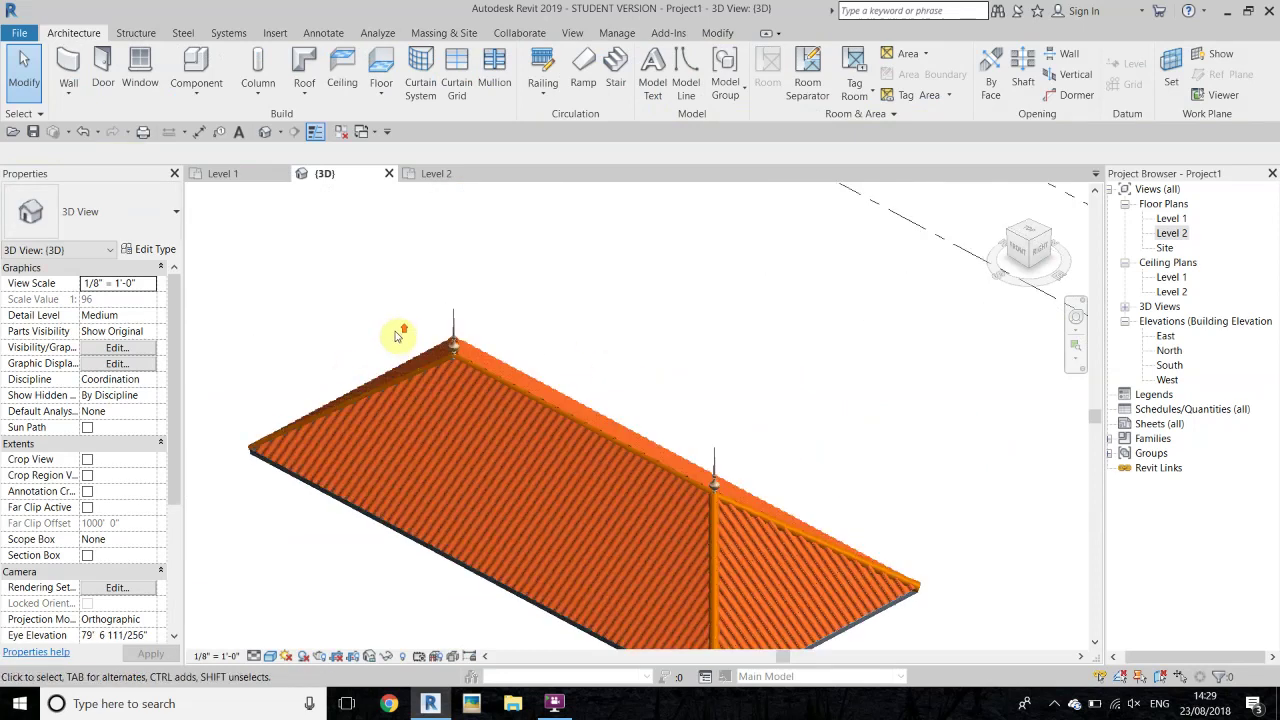
scroll(277, 289, "up", 2)
scroll(576, 337, "up", 1)
scroll(576, 337, "down", 5)
middle_click_drag(457, 323, 371, 323)
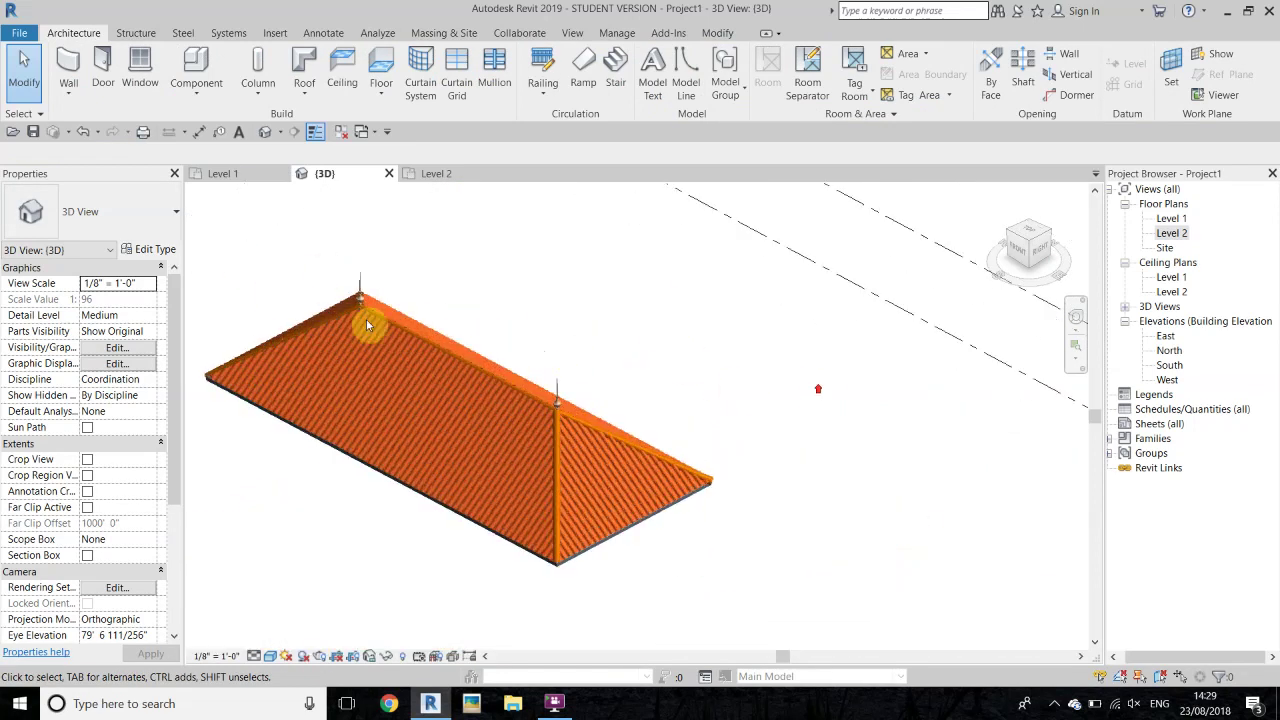
left_click(628, 36)
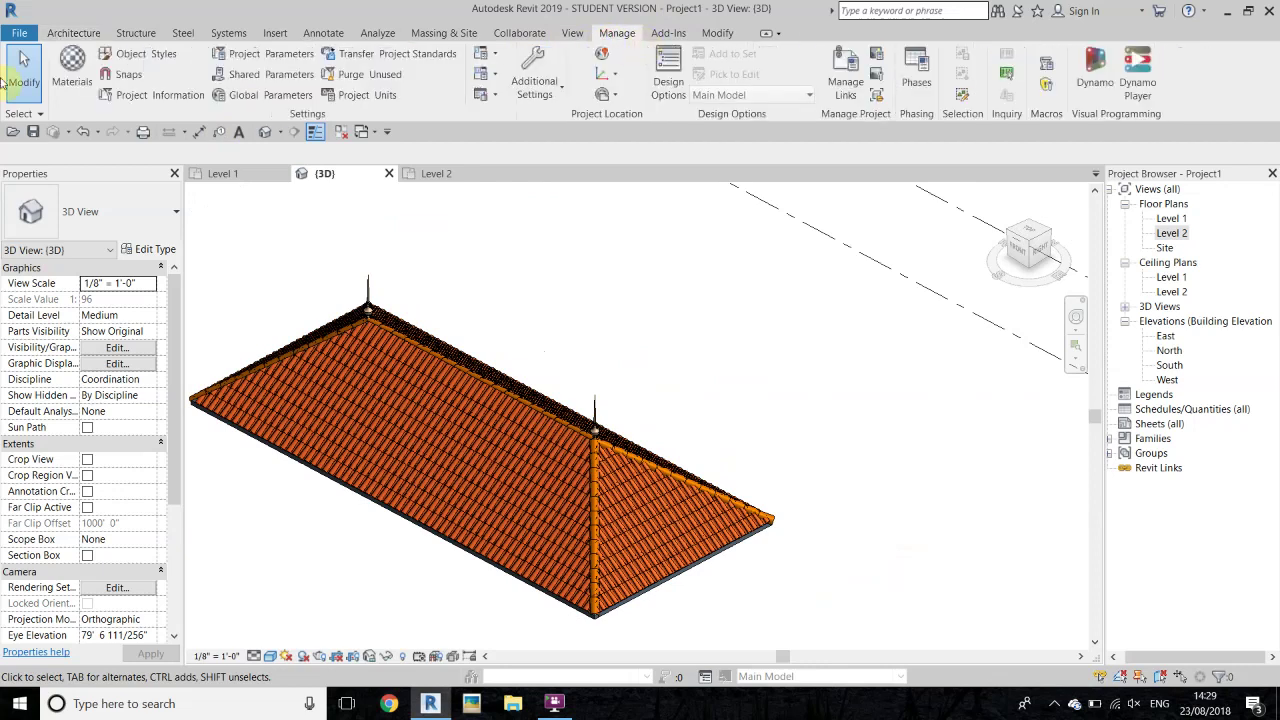
- In Materials, set Roof Ridge And Hip to Use Render Appearance with colour RGB 79 33 13
left_click(70, 88)
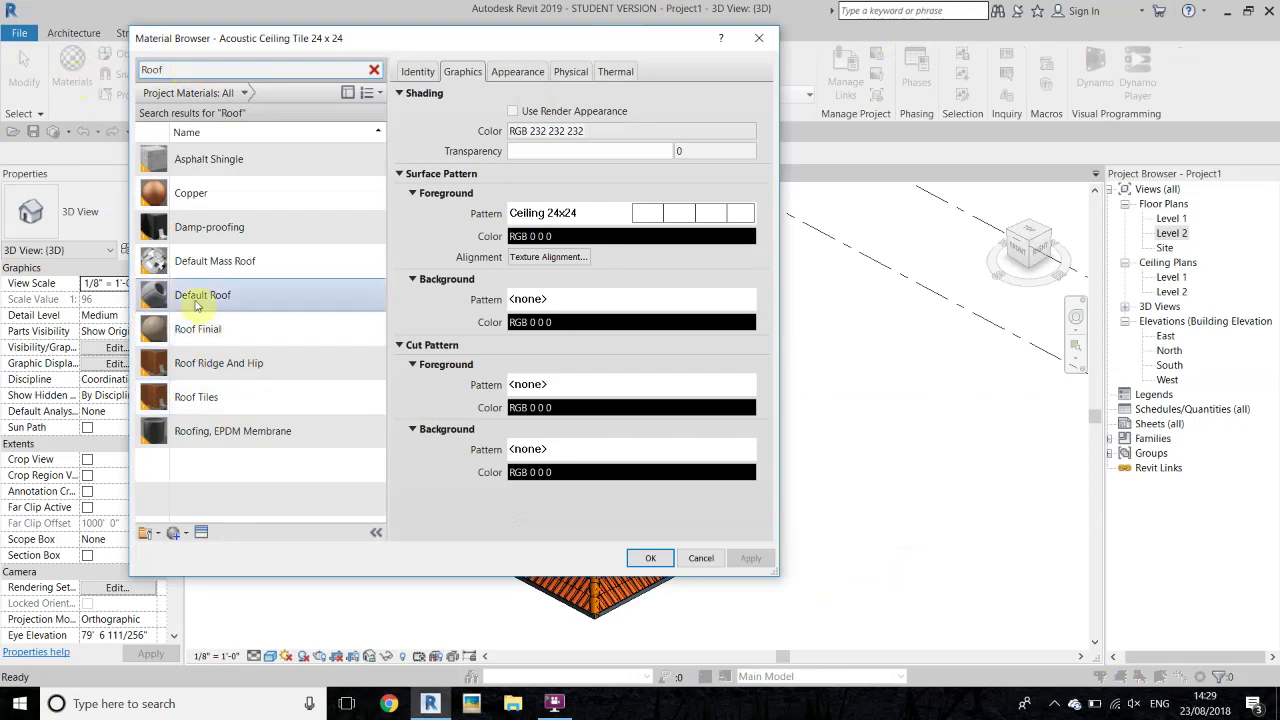
type("Roof")
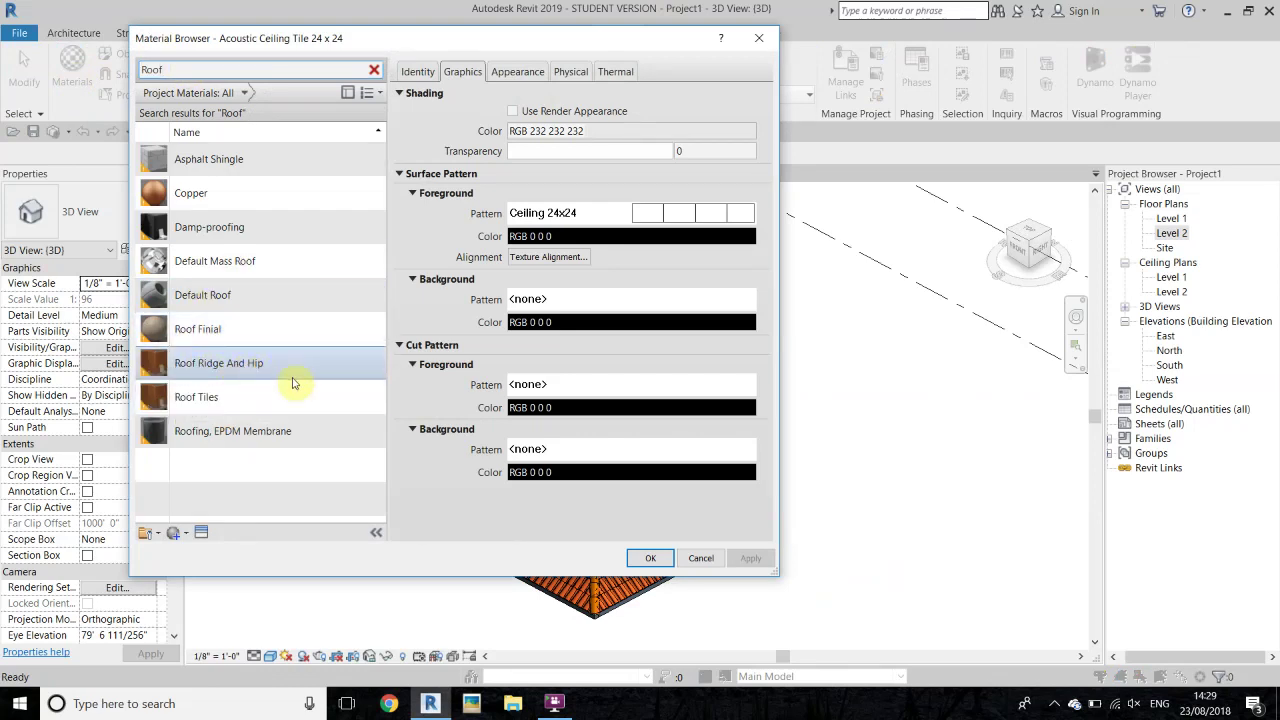
left_click(252, 365)
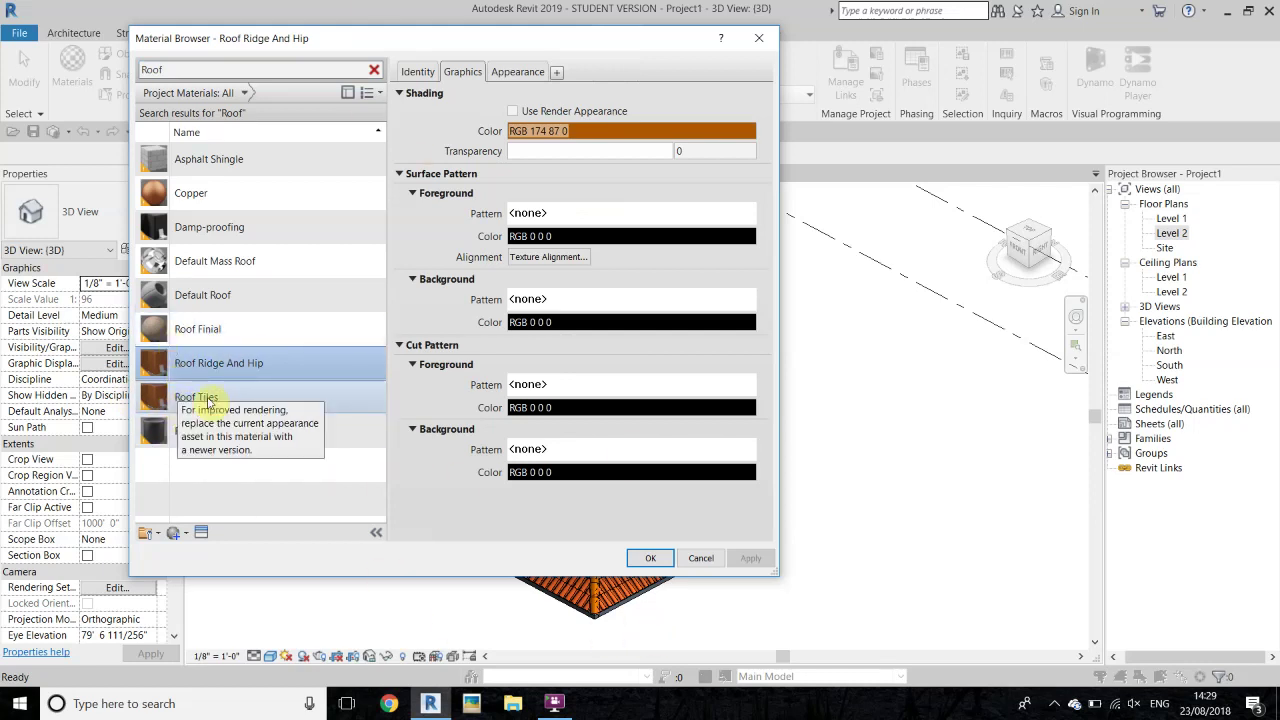
left_click(513, 111)
left_click(516, 76)
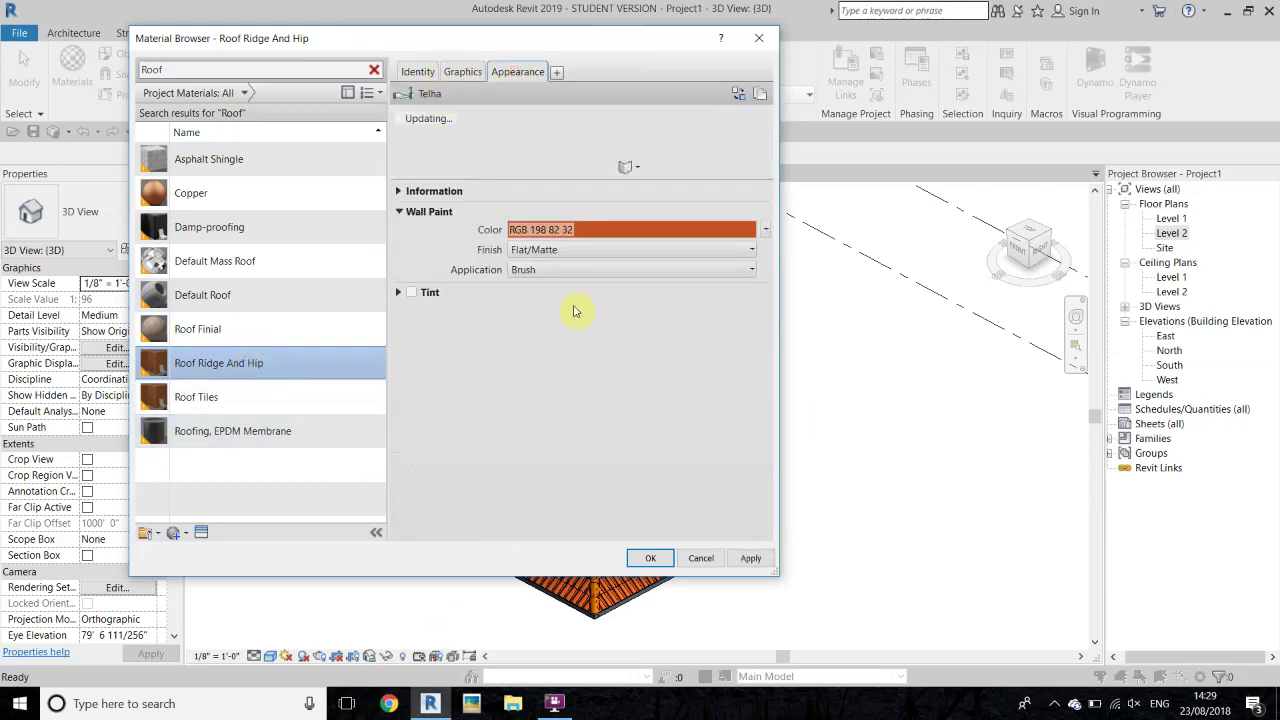
left_click(588, 232)
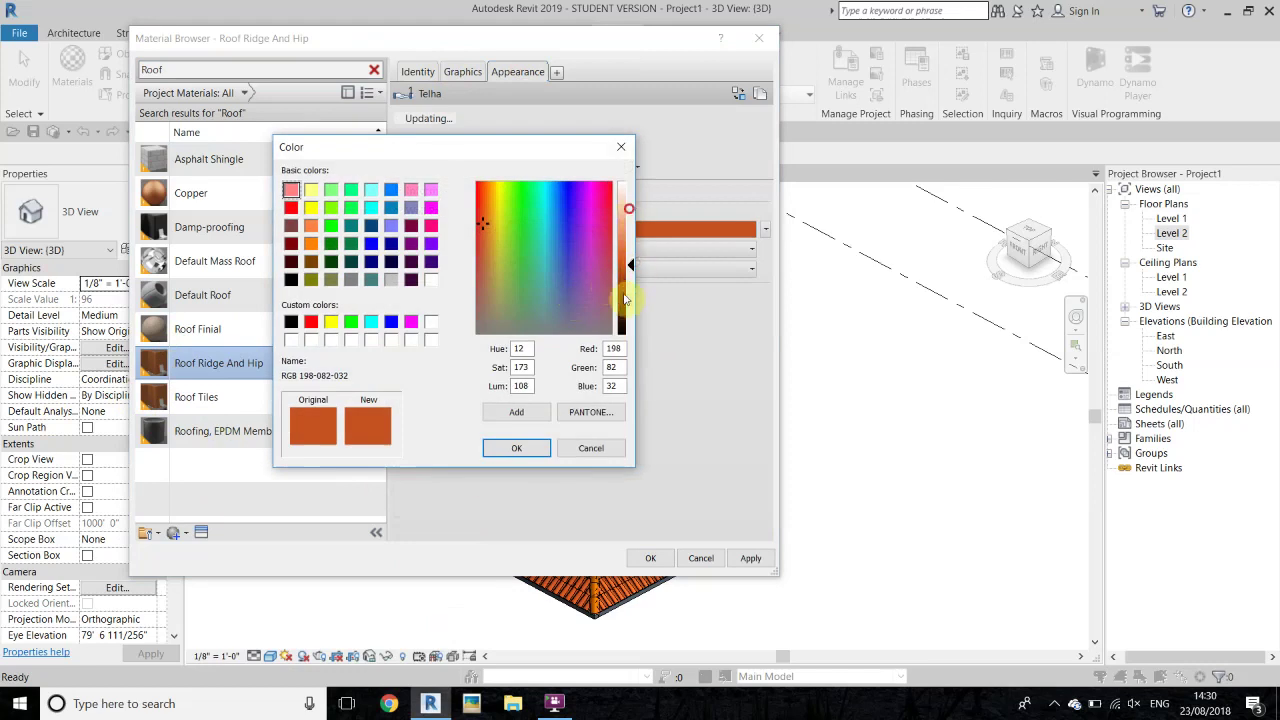
left_click_drag(635, 240, 635, 312)
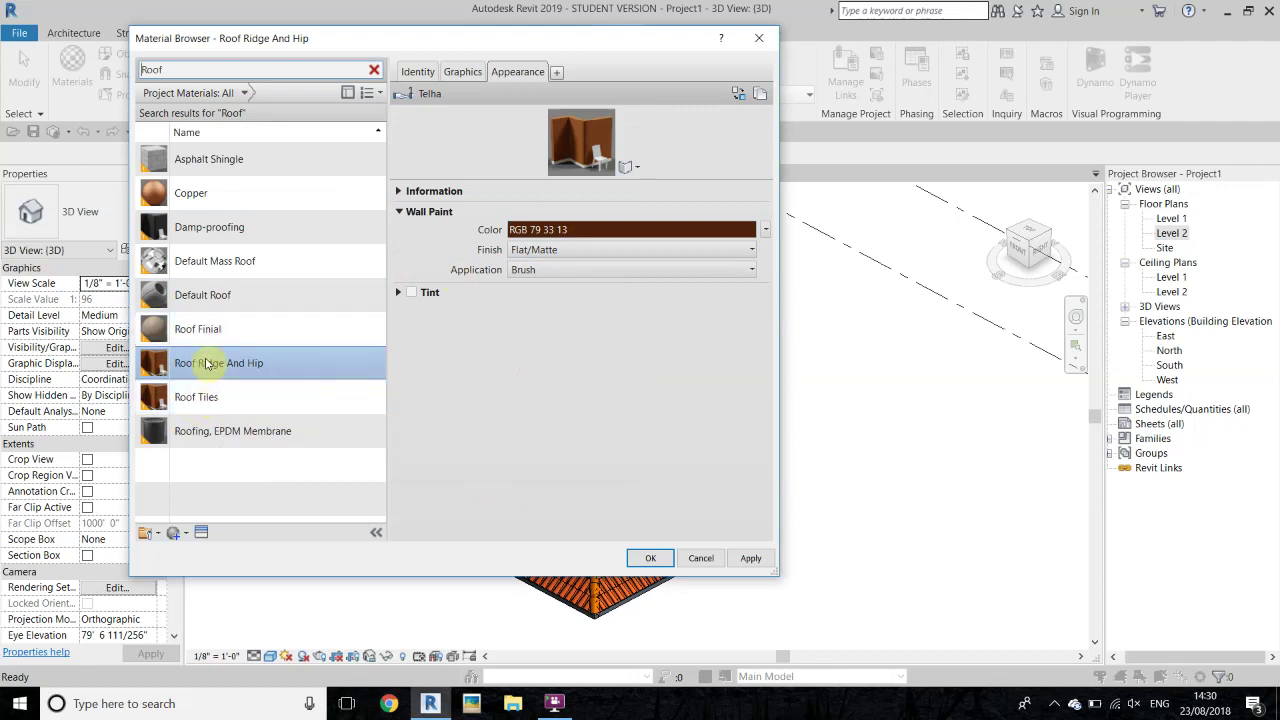
left_click(653, 559)
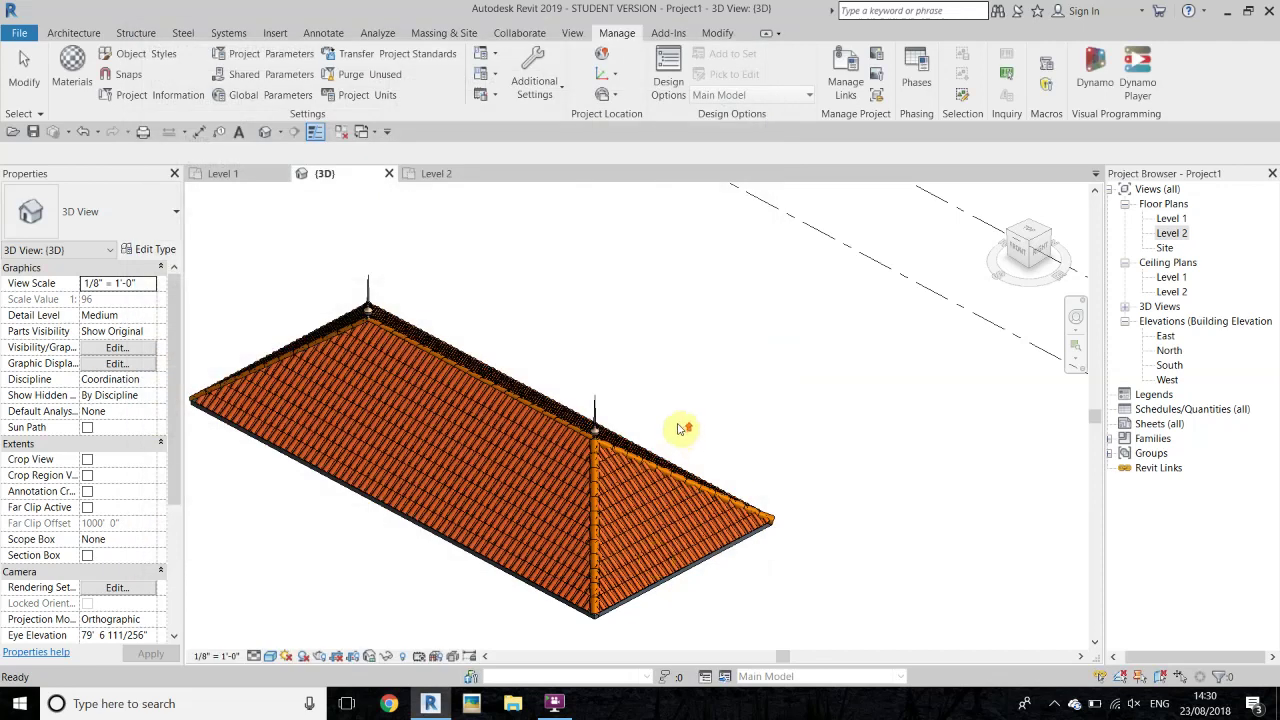
- Select the finial spire on the ridge and open its type's material setting
scroll(516, 466, "up", 3)
scroll(516, 430, "up", 3)
scroll(689, 277, "up", 3)
scroll(429, 192, "up", 2)
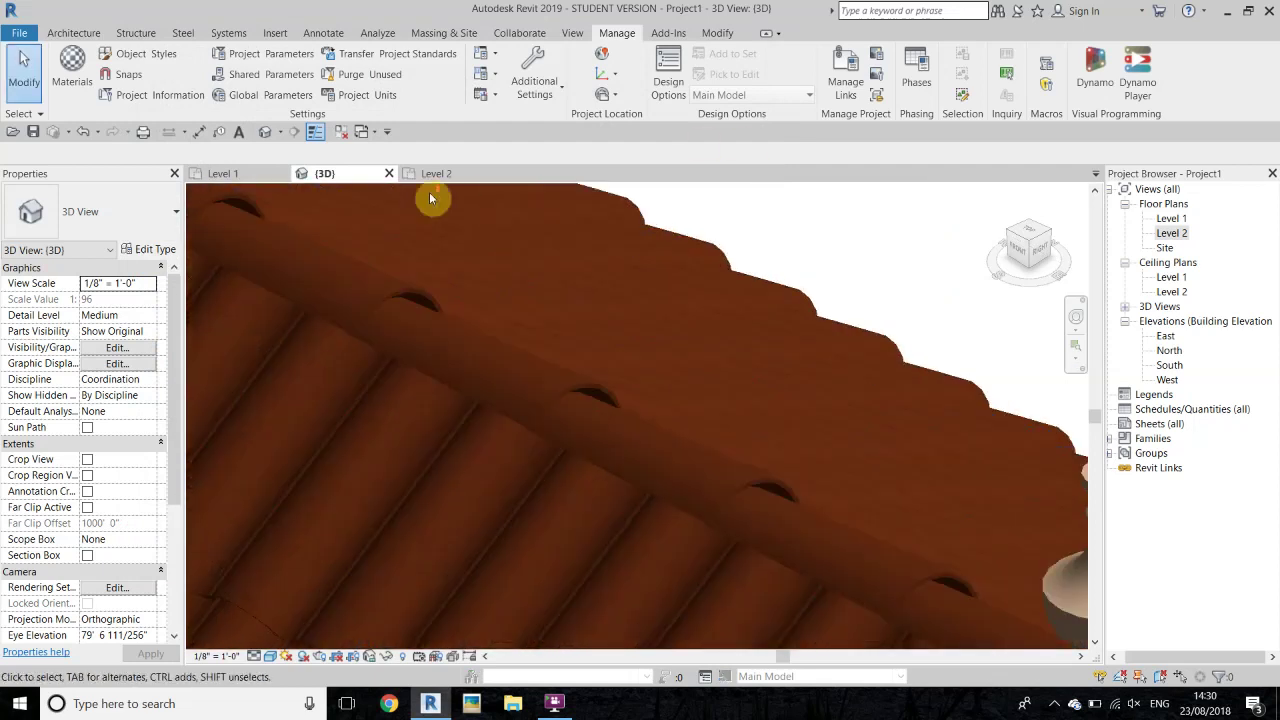
scroll(543, 334, "down", 3)
scroll(591, 357, "down", 3)
scroll(845, 343, "up", 5)
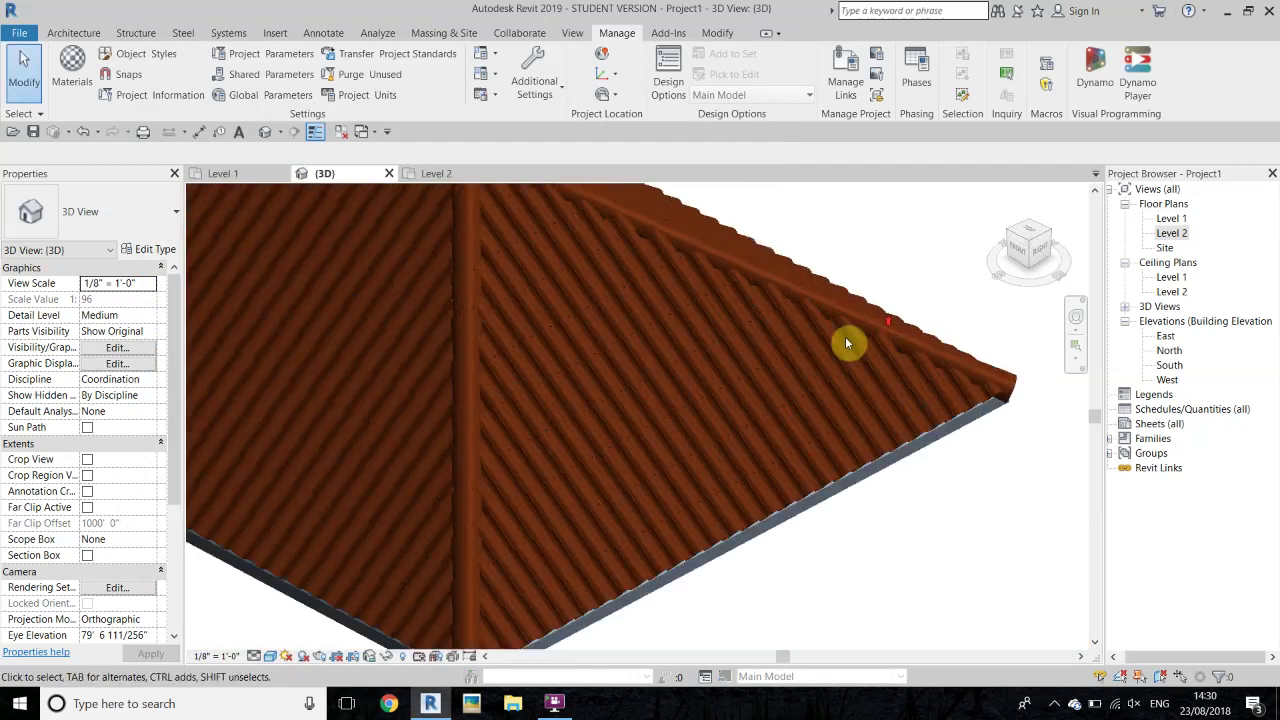
scroll(857, 240, "up", 1)
scroll(848, 238, "down", 5)
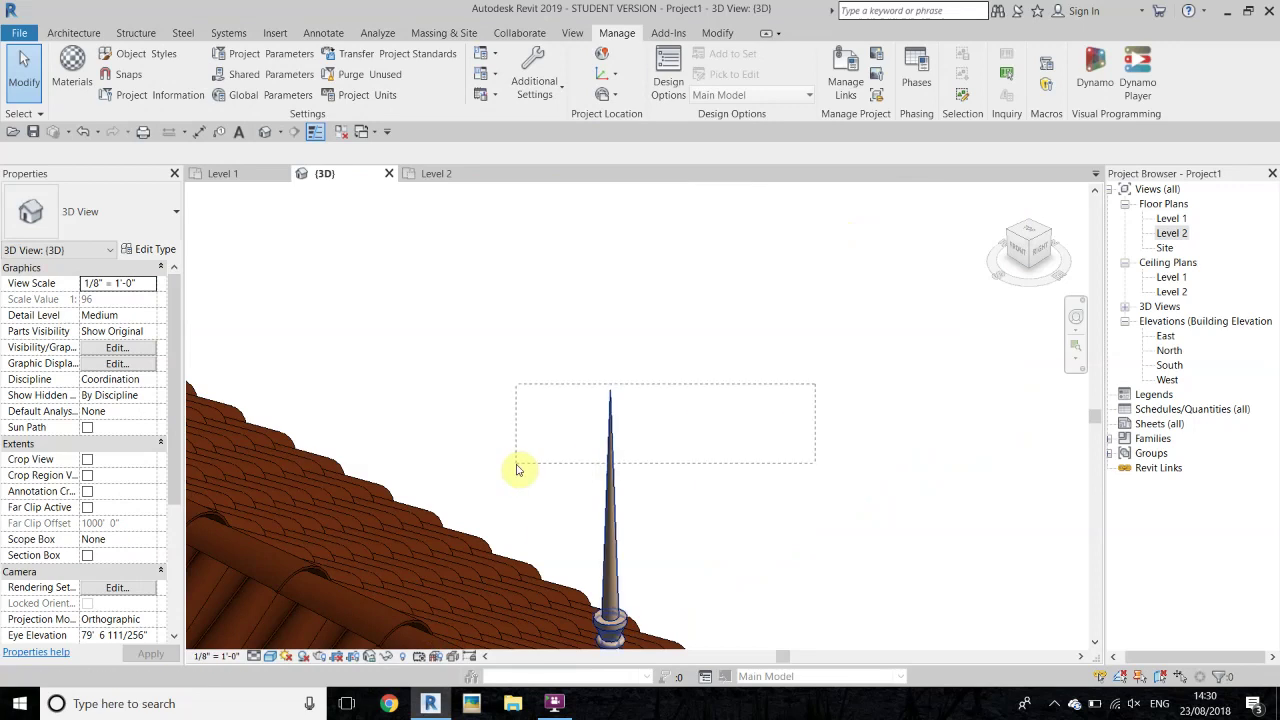
mouse_move(768, 292)
middle_mouse_down("shift")
mouse_move(663, 437)
mouse_move(663, 357)
mouse_move(896, 244)
middle_mouse_up("shift")
left_click_drag(894, 233, 678, 329)
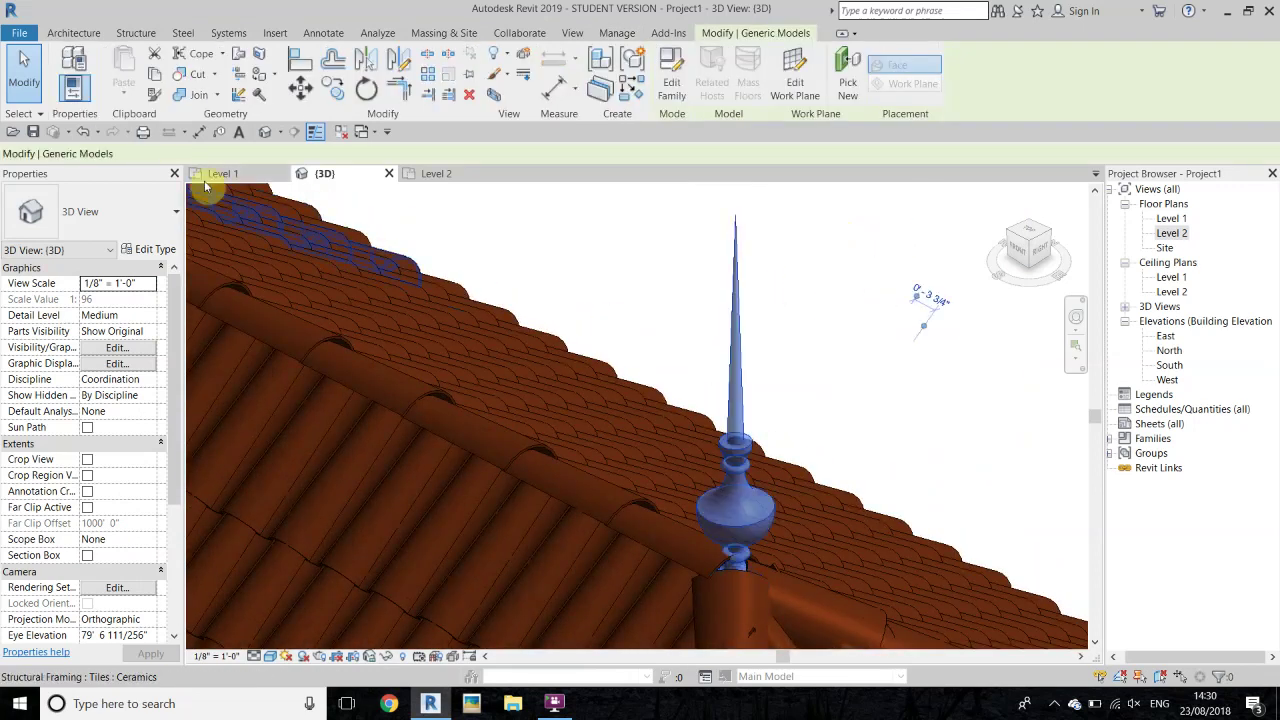
left_click(152, 250)
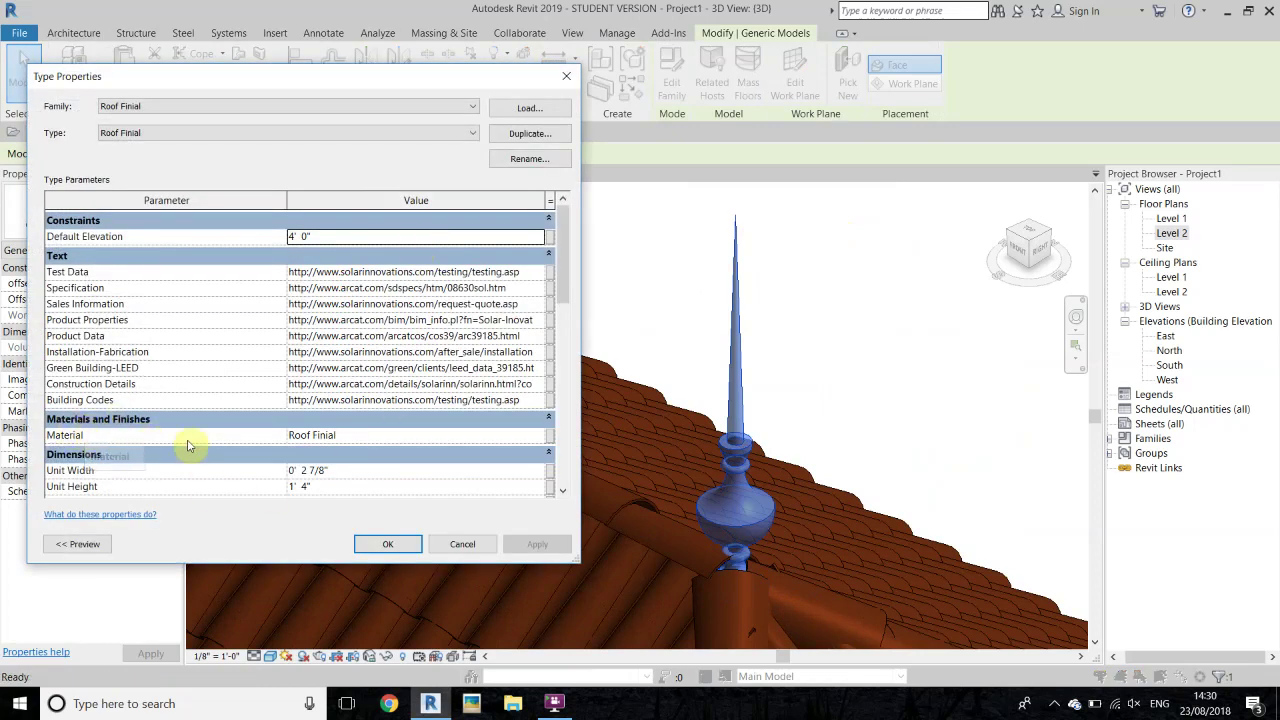
left_click(390, 438)
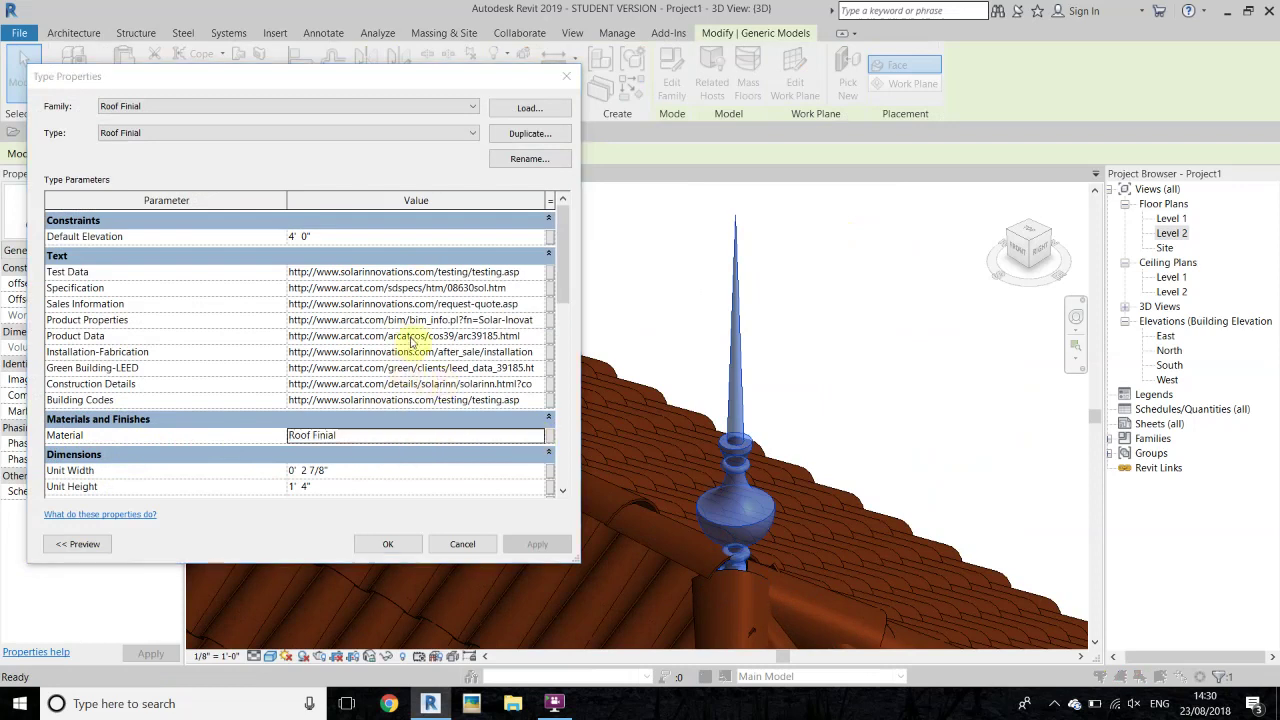
- Change the Roof Finial material's appearance colour to a very dark brown and confirm all dialogs
left_click(538, 434)
left_click(518, 71)
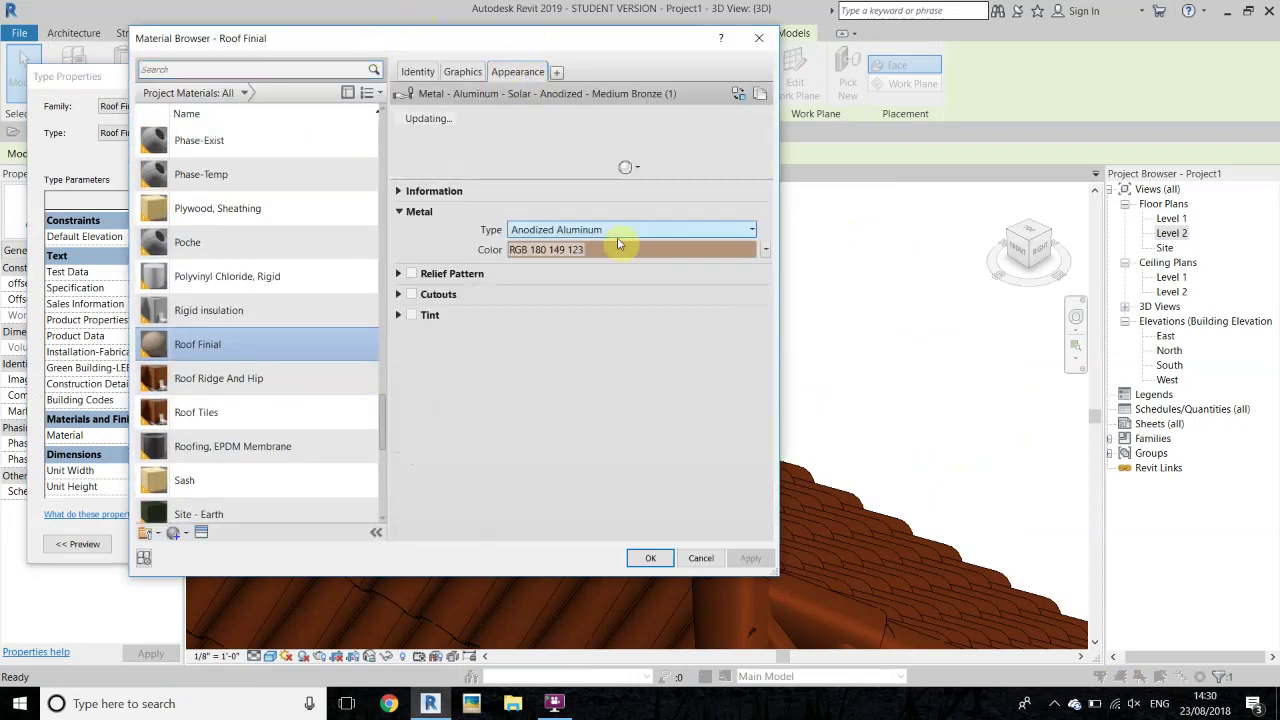
left_click(586, 251)
mouse_move(630, 252)
left_mouse_down()
mouse_move(634, 320)
mouse_move(634, 297)
left_mouse_up()
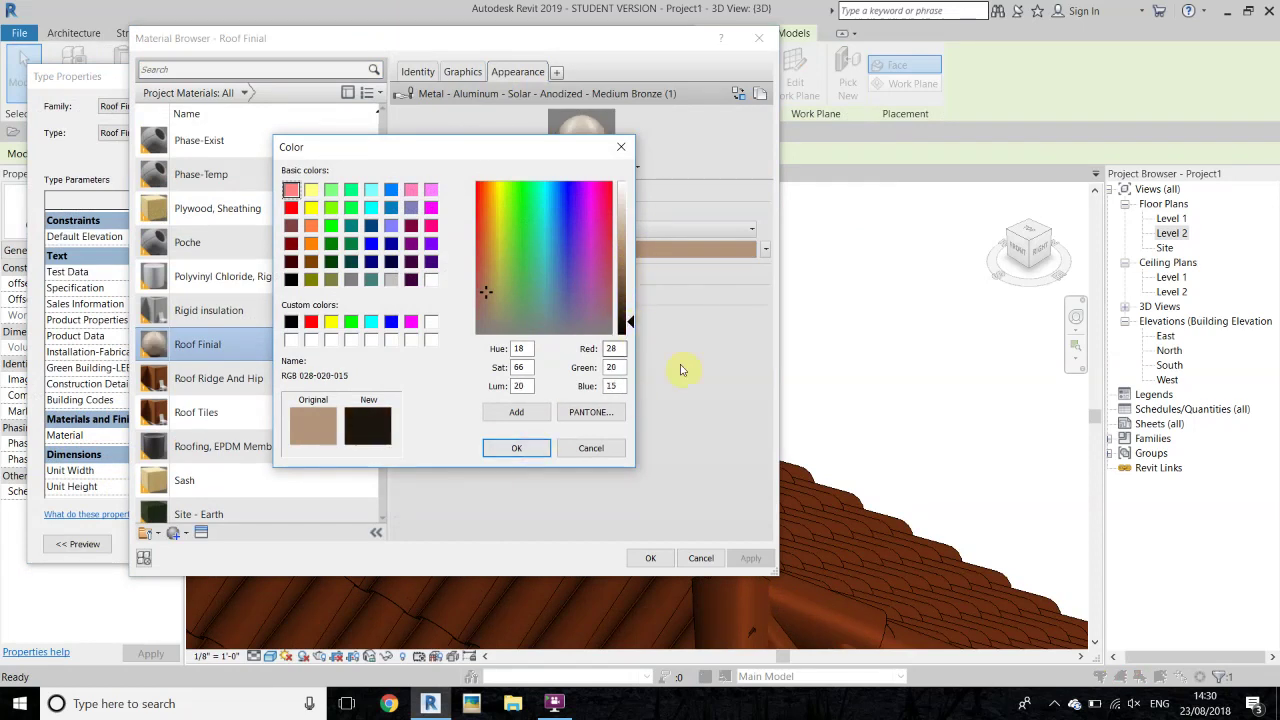
left_click_drag(631, 318, 631, 323)
key("Return")
left_click(650, 558)
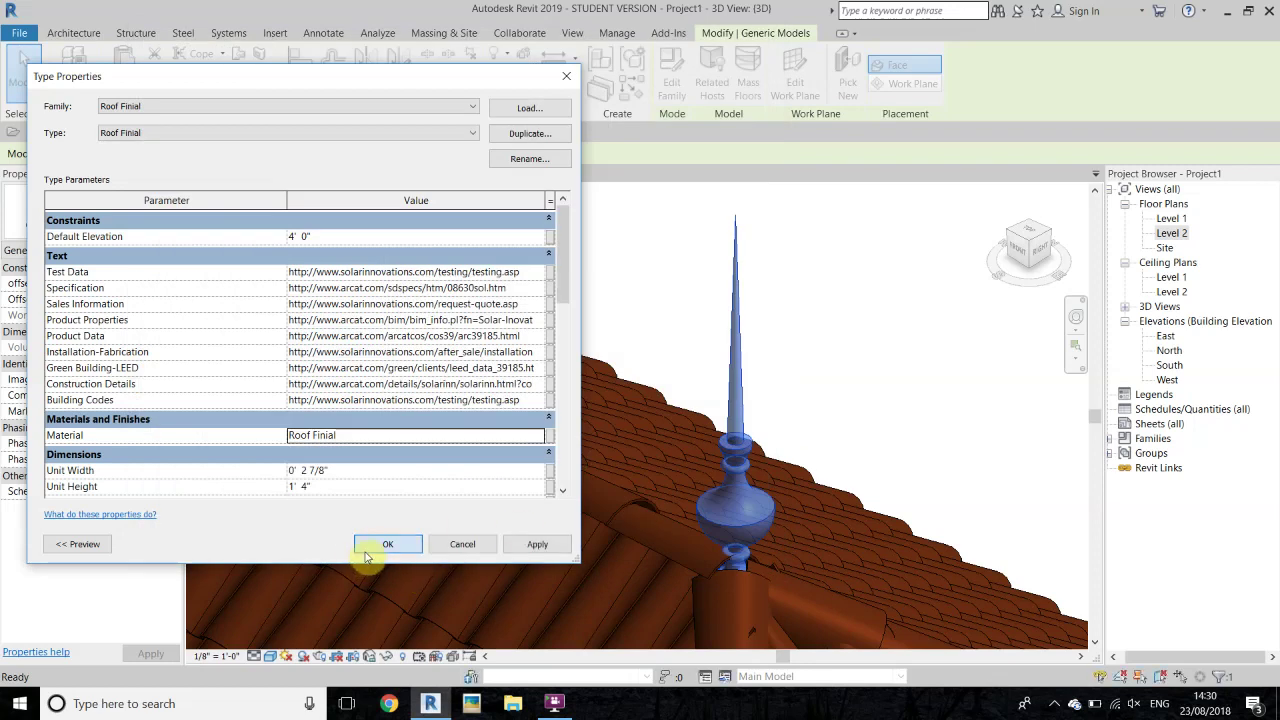
left_click(366, 553)
scroll(766, 240, "down", 3)
mouse_move(786, 320)
middle_mouse_down("shift")
mouse_move(451, 408)
mouse_move(722, 510)
middle_mouse_up("shift")
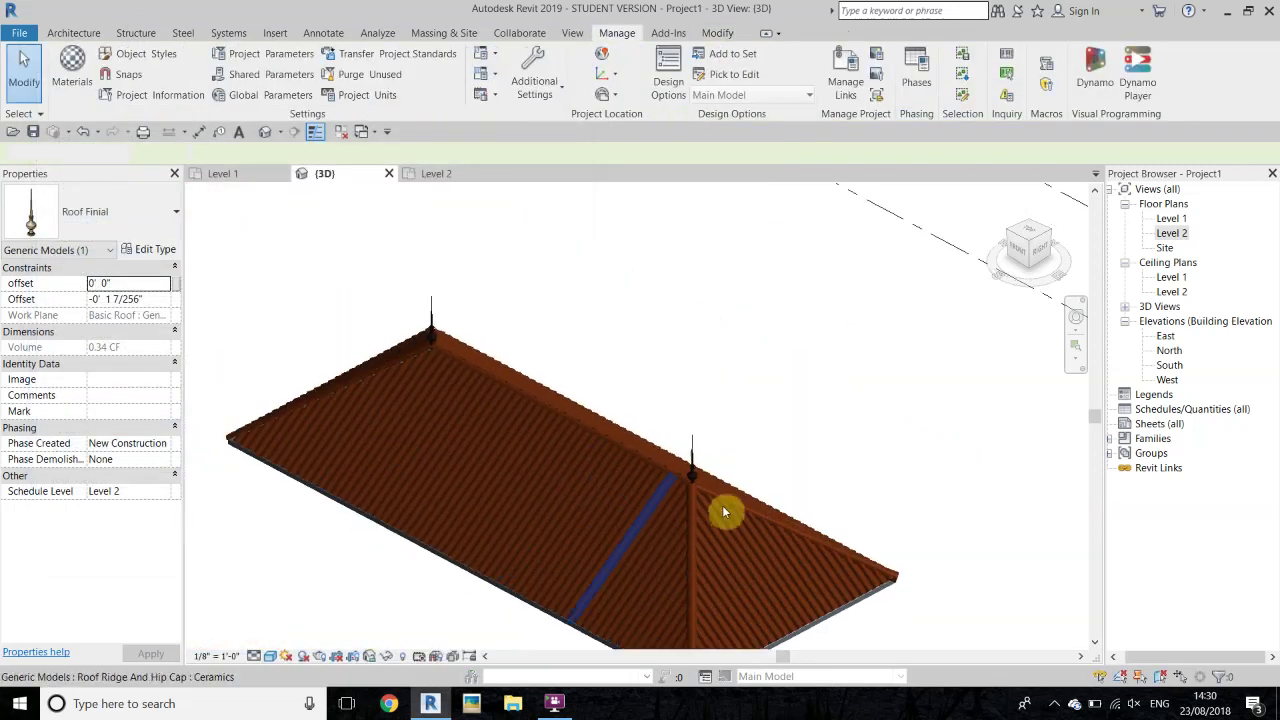
middle_click_drag(354, 355, 722, 422, "shift")
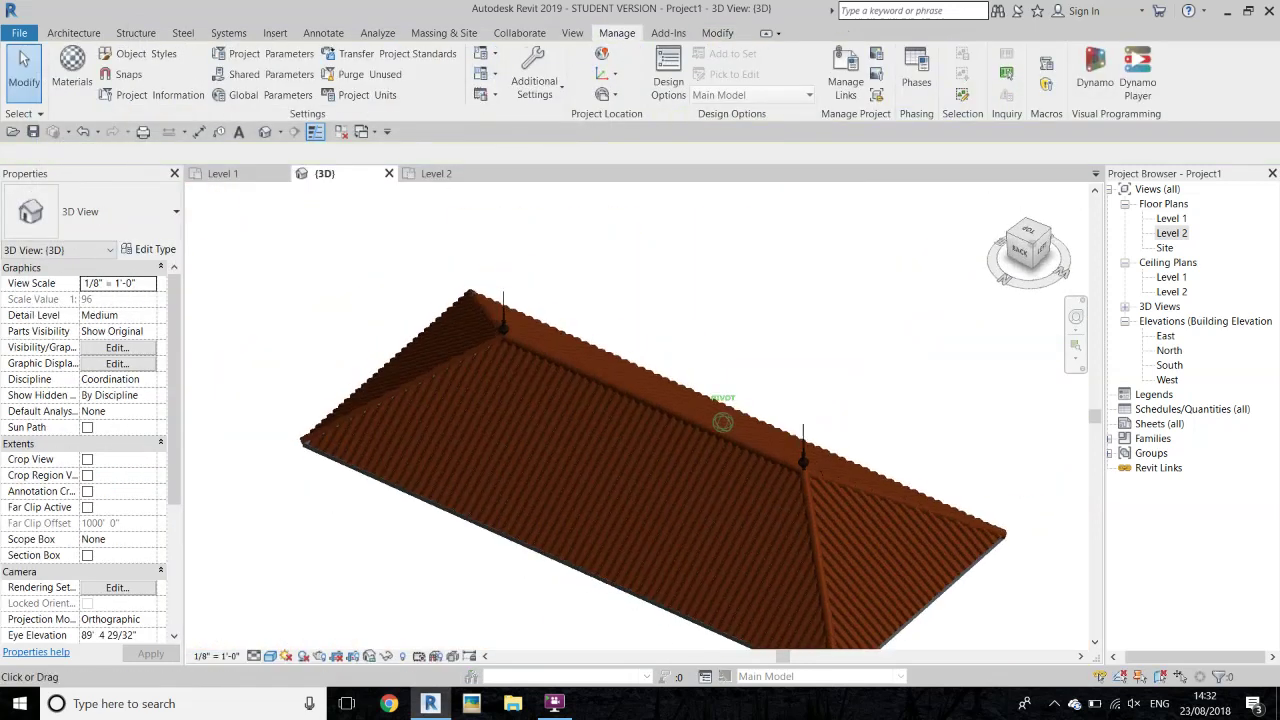
scroll(494, 358, "down", 2)
scroll(471, 372, "up", 4)
scroll(471, 372, "up", 2)
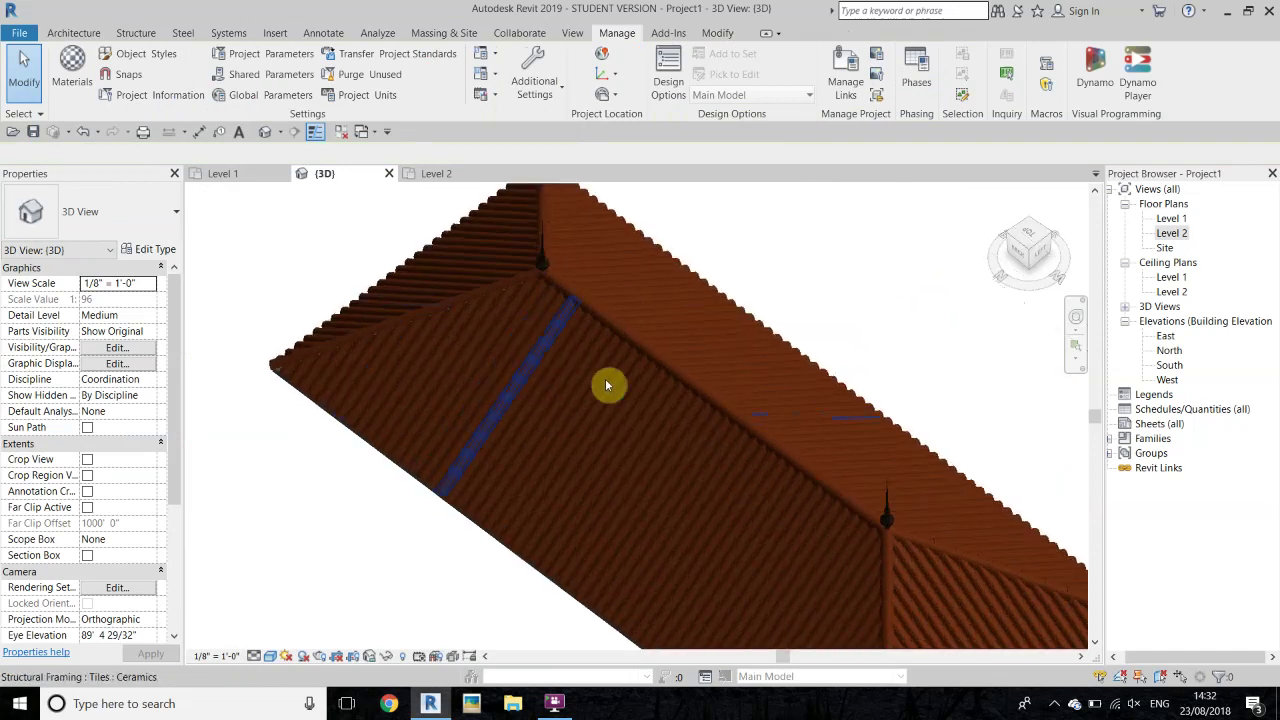
scroll(606, 385, "down", 2)
scroll(492, 411, "up", 2)
scroll(540, 450, "up", 1)
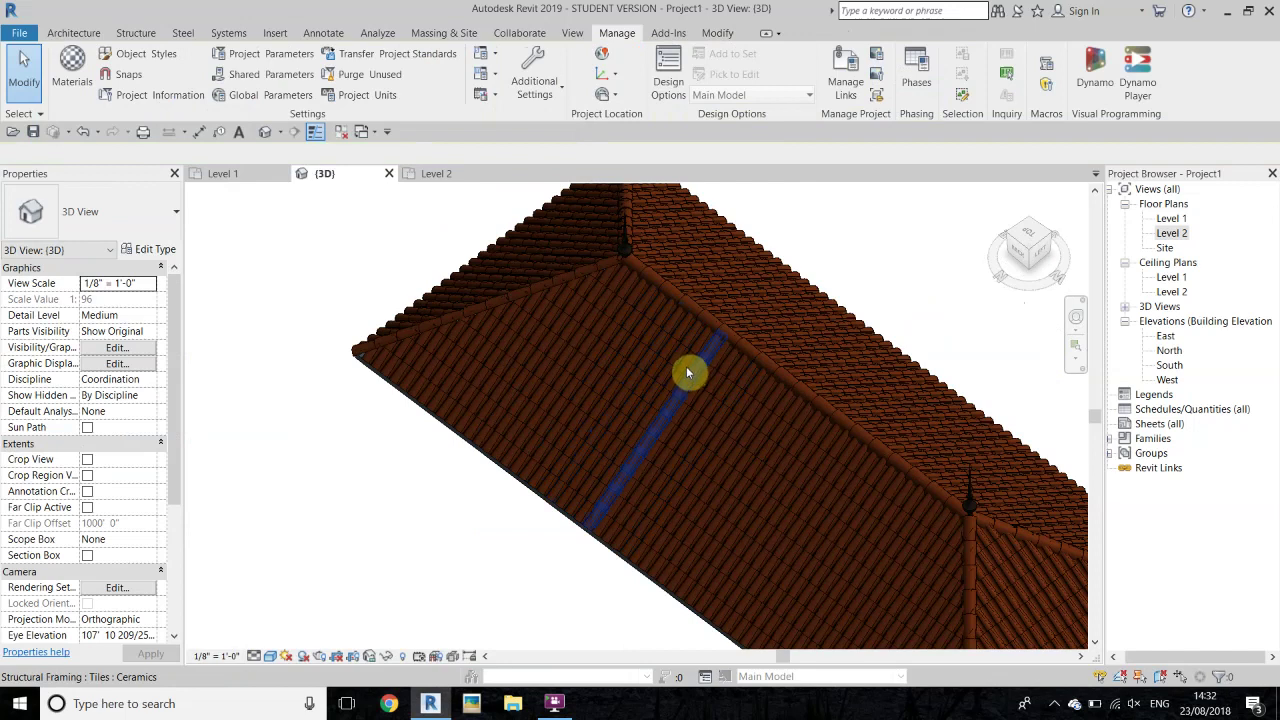
mouse_move(752, 443)
middle_mouse_down("shift")
mouse_move(620, 386)
mouse_move(374, 313)
mouse_move(714, 430)
middle_mouse_up("shift")
scroll(629, 347, "down", 3)
scroll(714, 430, "up", 3)
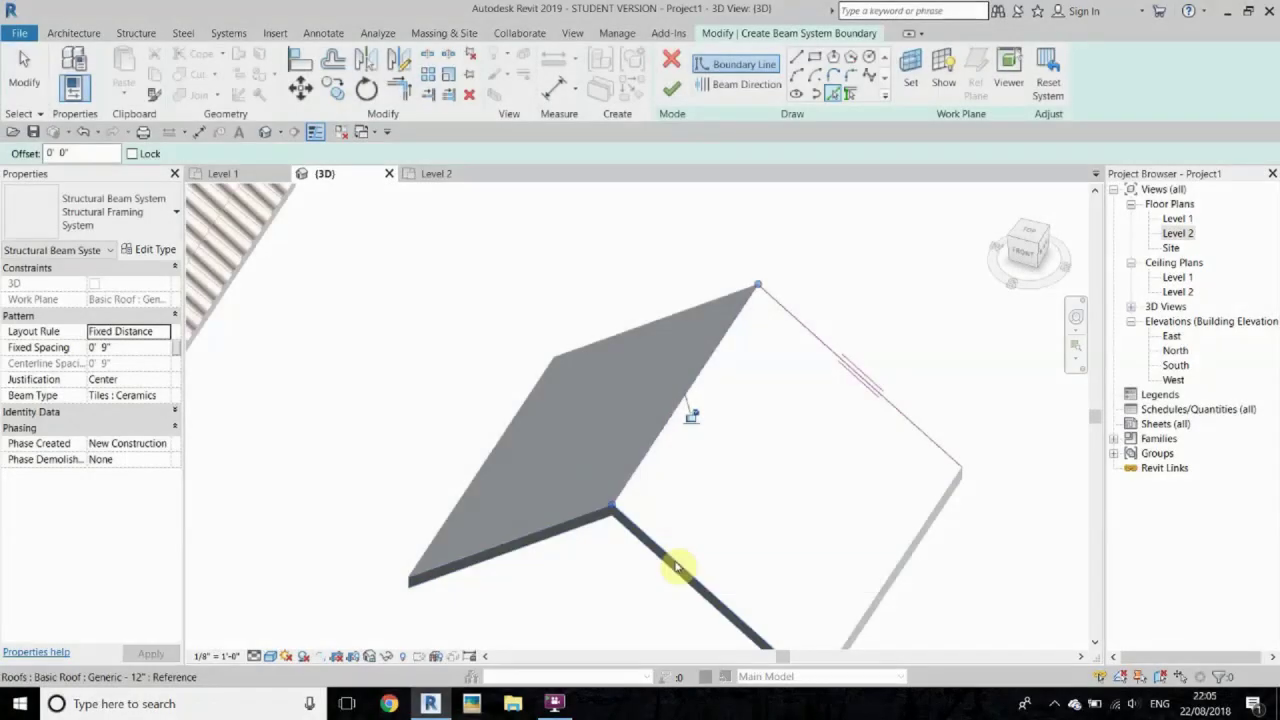
- Set the tile beam direction along the roof edge and finish the sketch to create the beams
scroll(757, 427, "down", 1)
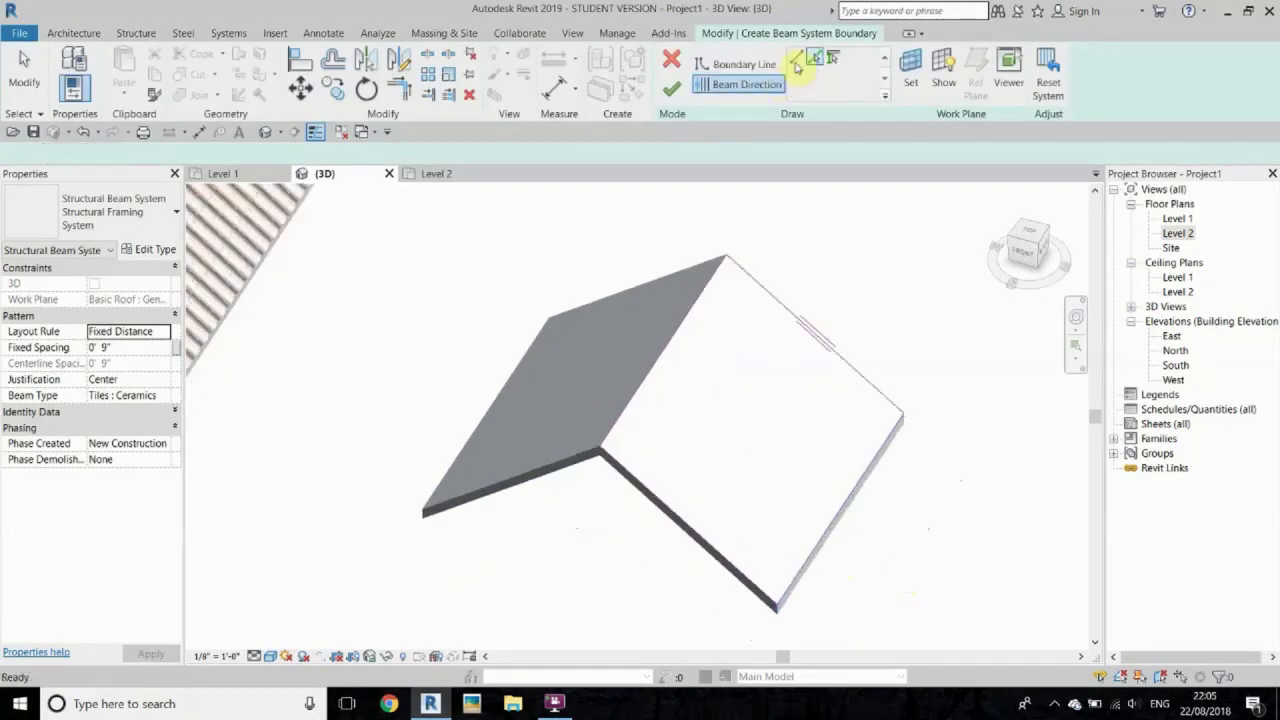
left_click(799, 570)
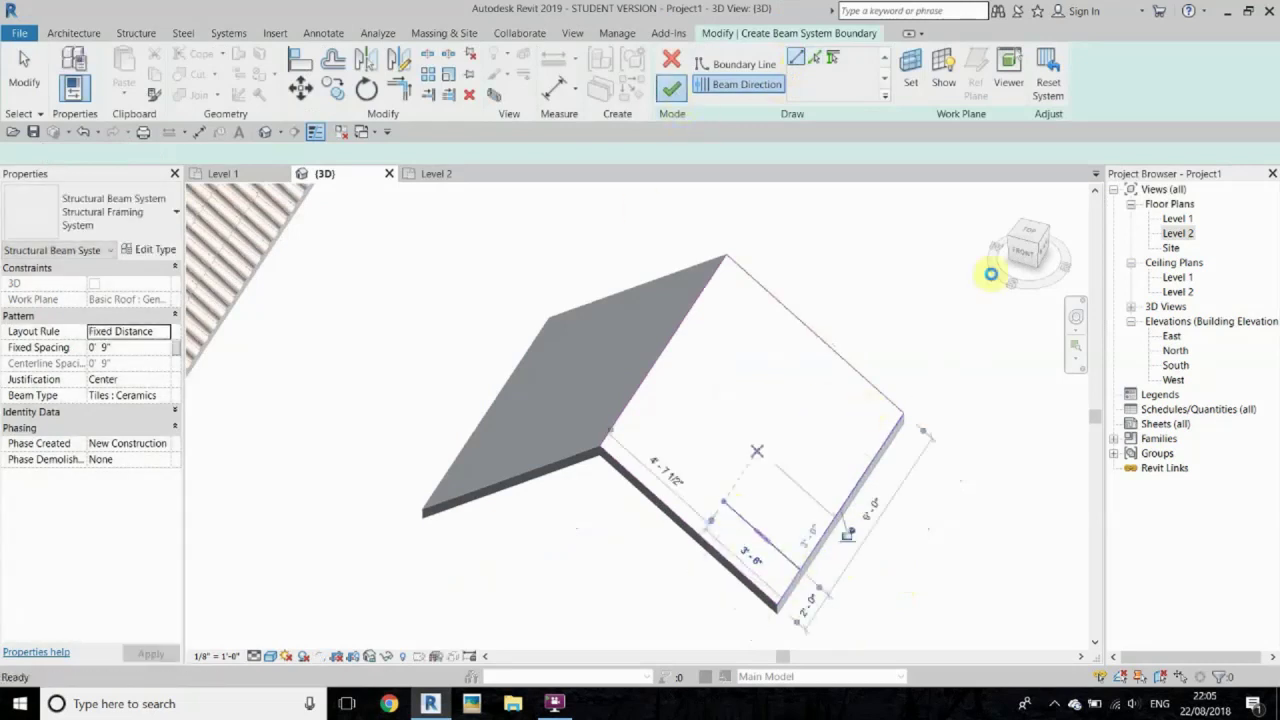
left_click(1022, 250)
scroll(630, 387, "up", 3)
- Move the Ceramics tile beams into position along the gable roof slope
key("m")
key("v")
left_click(666, 512)
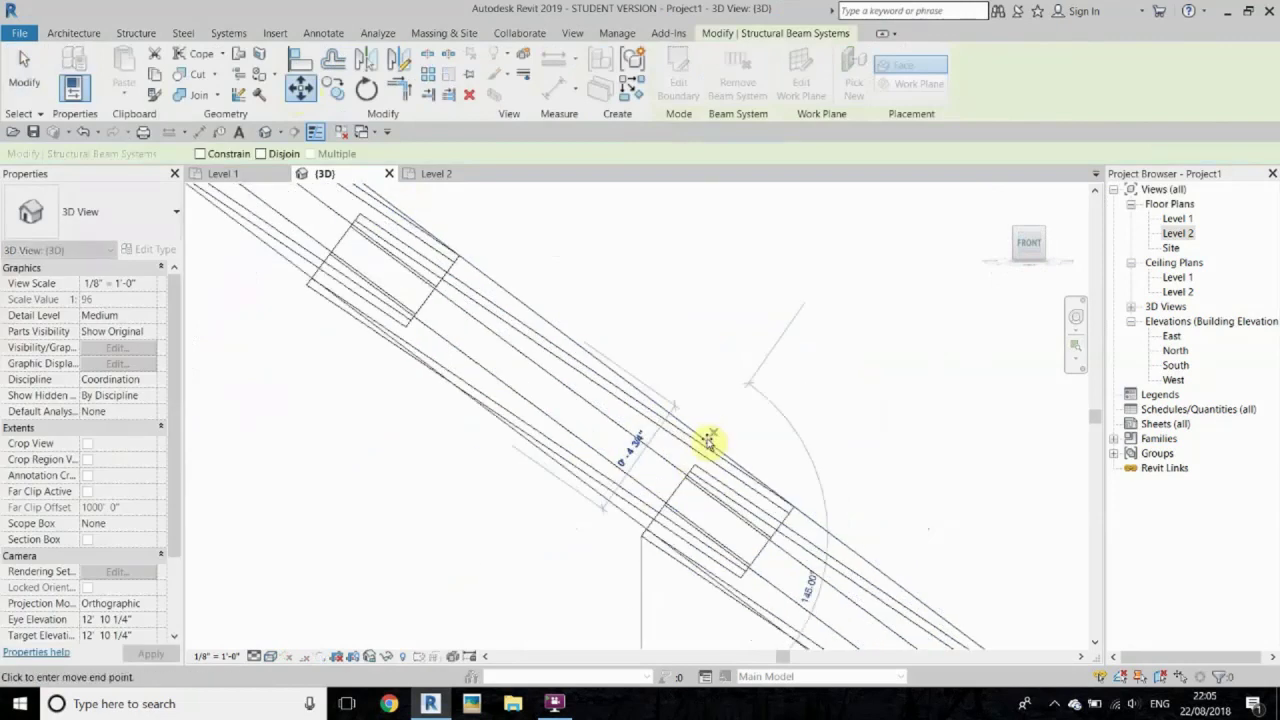
left_click(787, 400)
- In the Level 2 plan, mirror the tile beams onto the opposite gable slope
left_click(1178, 233)
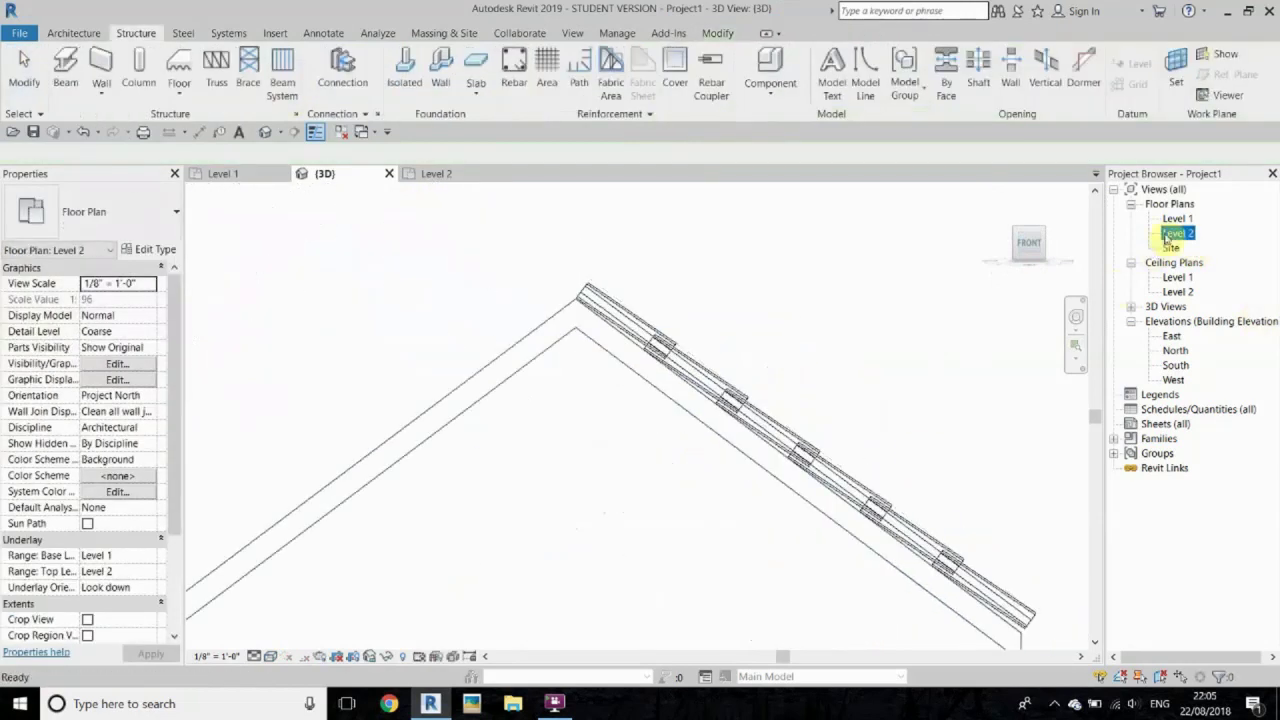
double_click(1176, 233)
left_click(400, 60)
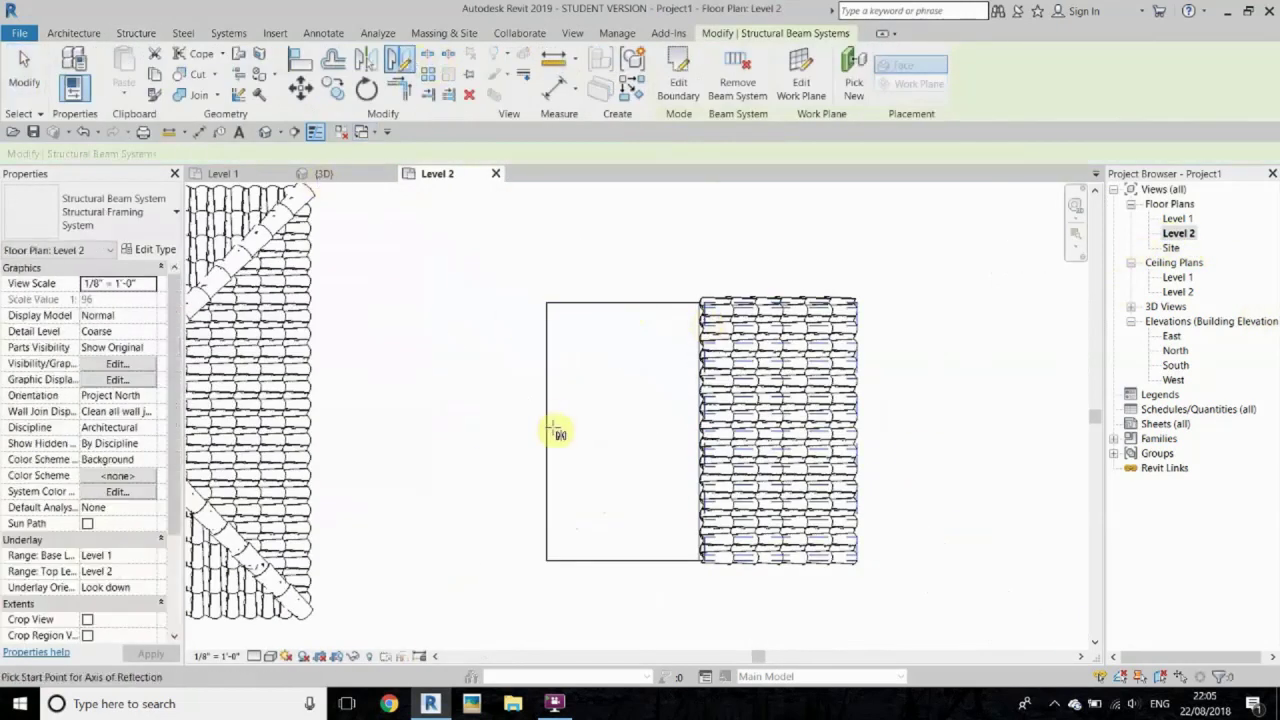
left_click(719, 328)
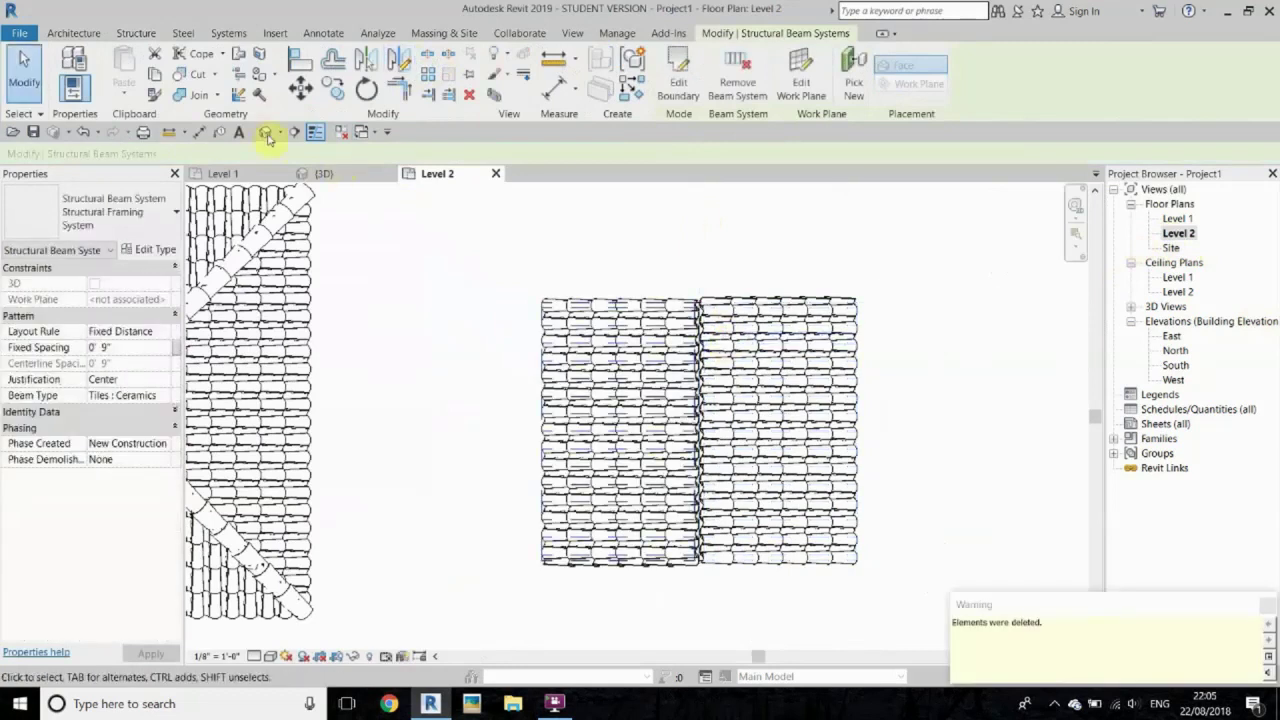
- Back in 3D, place a Roof Ridge And Hip Cap on the gable ridge
left_click(265, 132)
scroll(366, 294, "up", 5)
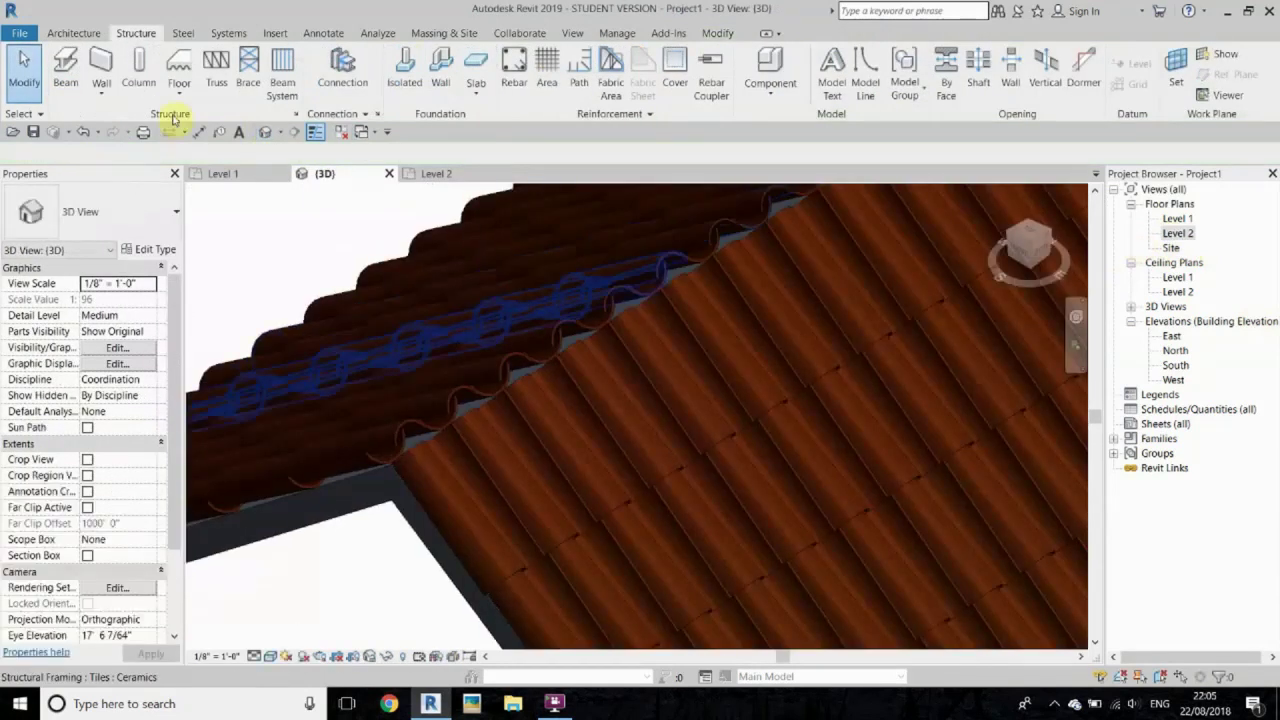
left_click(73, 33)
left_click(271, 70)
left_click(100, 211)
scroll(80, 338, "down", 2)
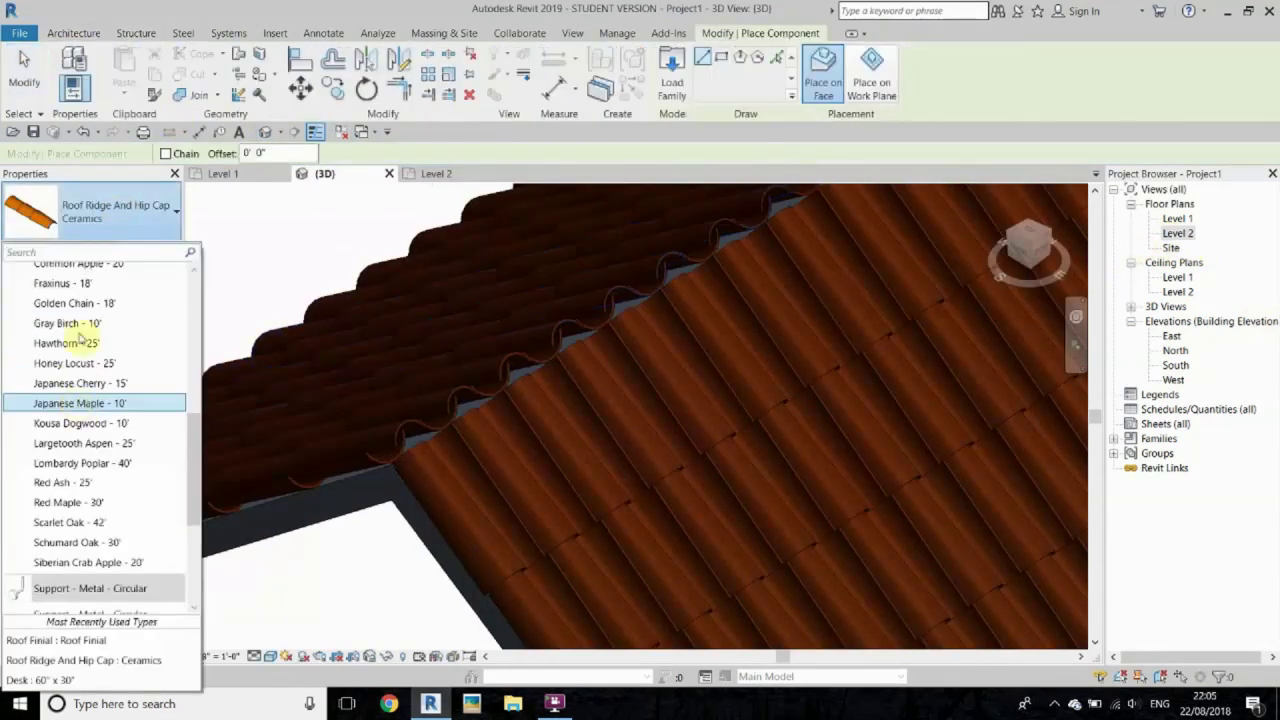
scroll(686, 325, "up", 3)
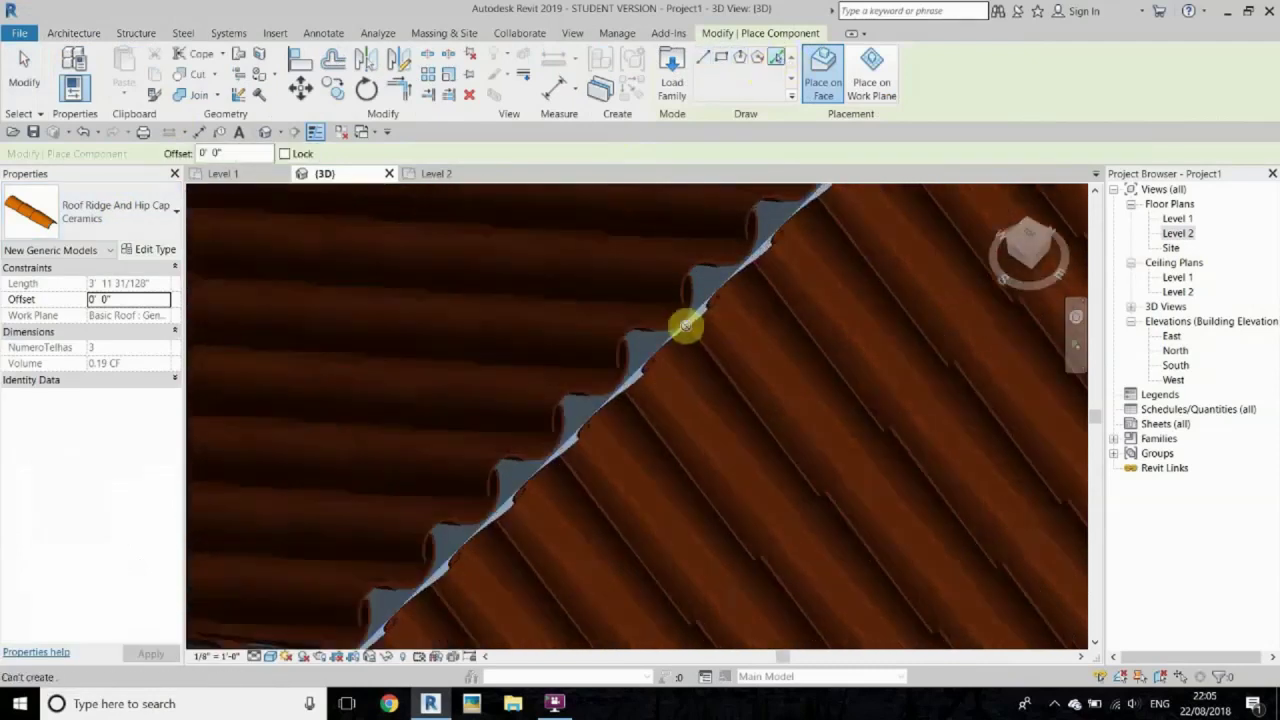
left_click(660, 356)
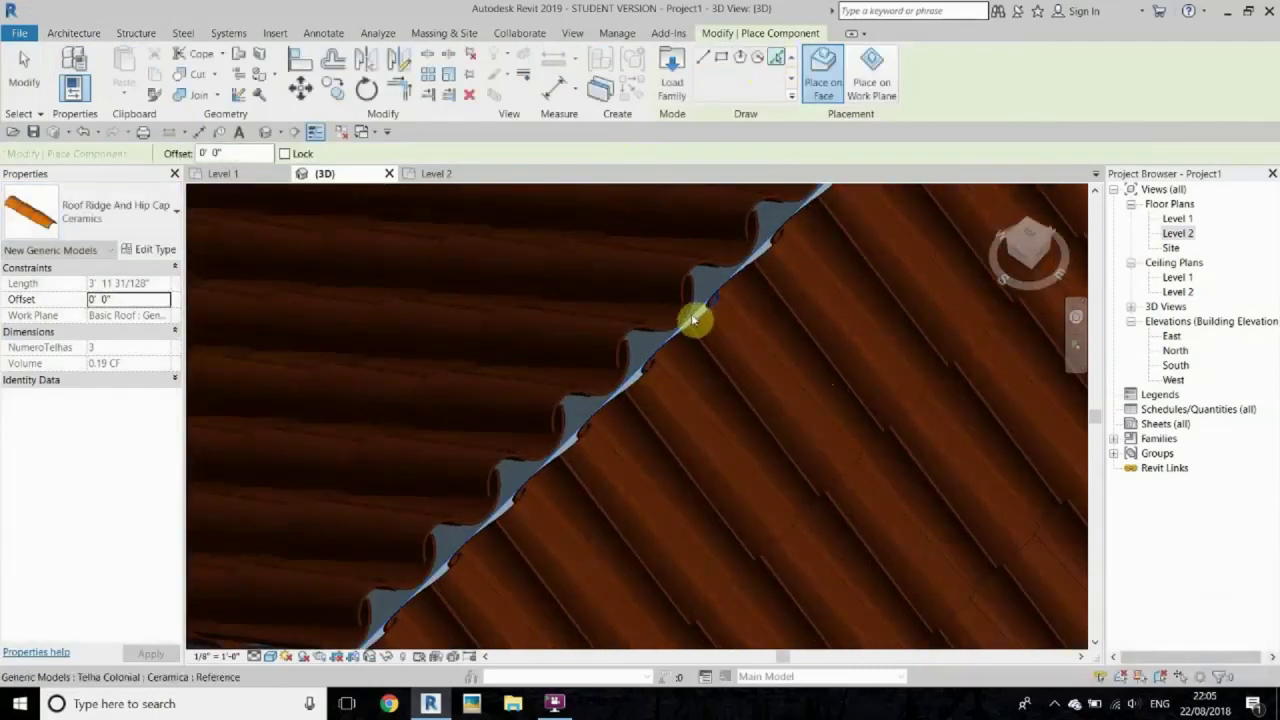
scroll(641, 357, "down", 3)
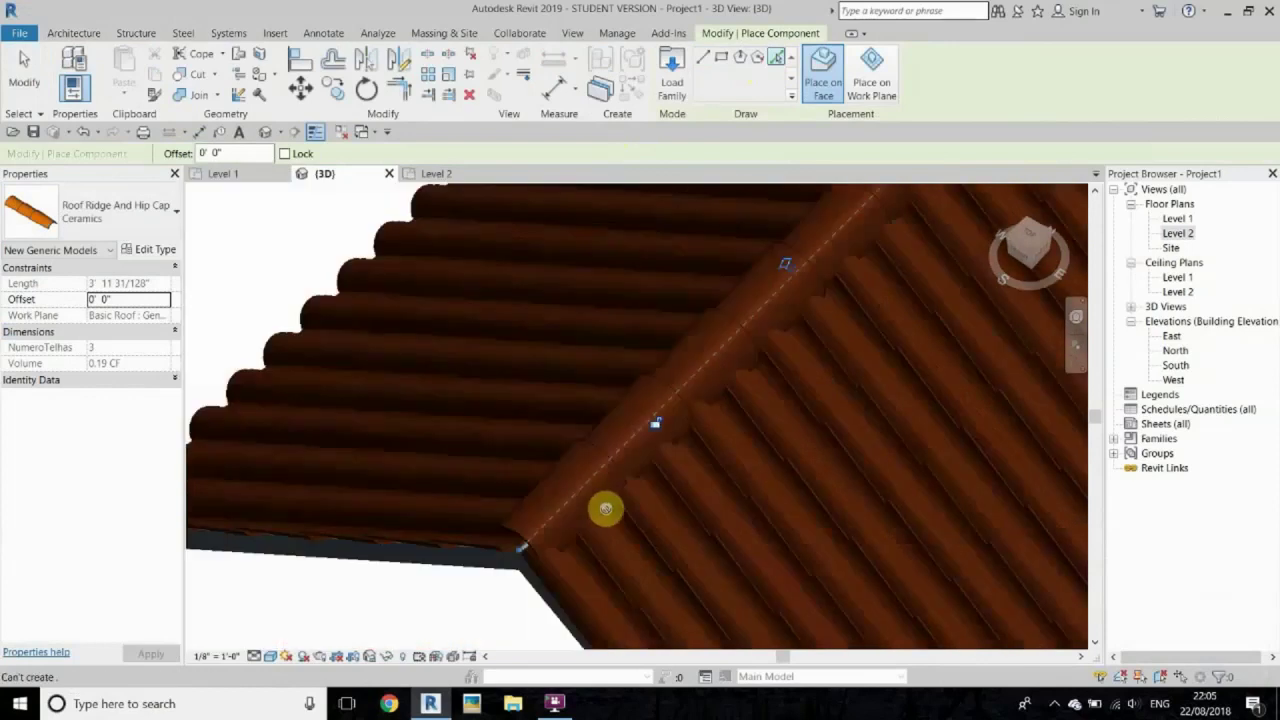
scroll(830, 287, "down", 3)
right_click(830, 287)
left_click(1010, 288)
- Save the project as For Tutu
middle_click_drag(1010, 288, 900, 420, "shift")
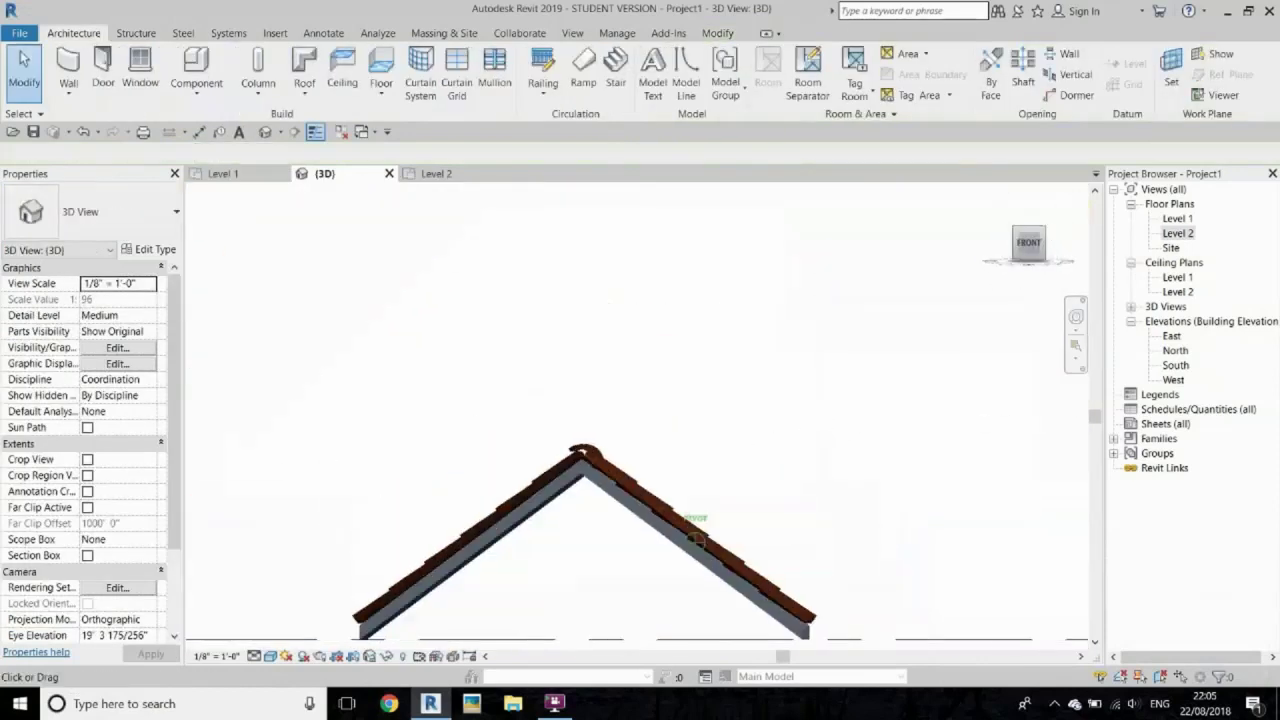
middle_click_drag(695, 541, 800, 343, "shift")
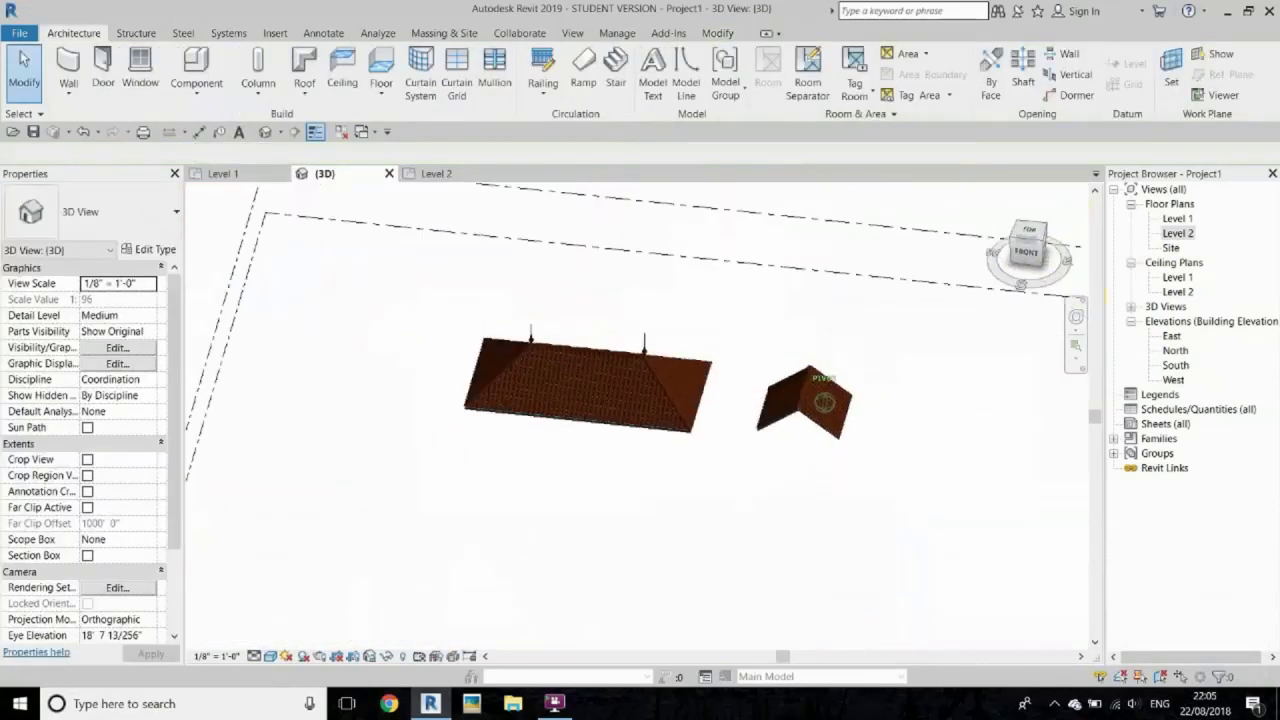
scroll(581, 369, "up", 3)
middle_click_drag(581, 369, 520, 330, "shift")
left_click(34, 131)
type("For Tutu")
key("Return")
mouse_move(817, 409)
middle_mouse_down("shift")
mouse_move(943, 457)
mouse_move(760, 440)
mouse_move(380, 571)
middle_mouse_up("shift")
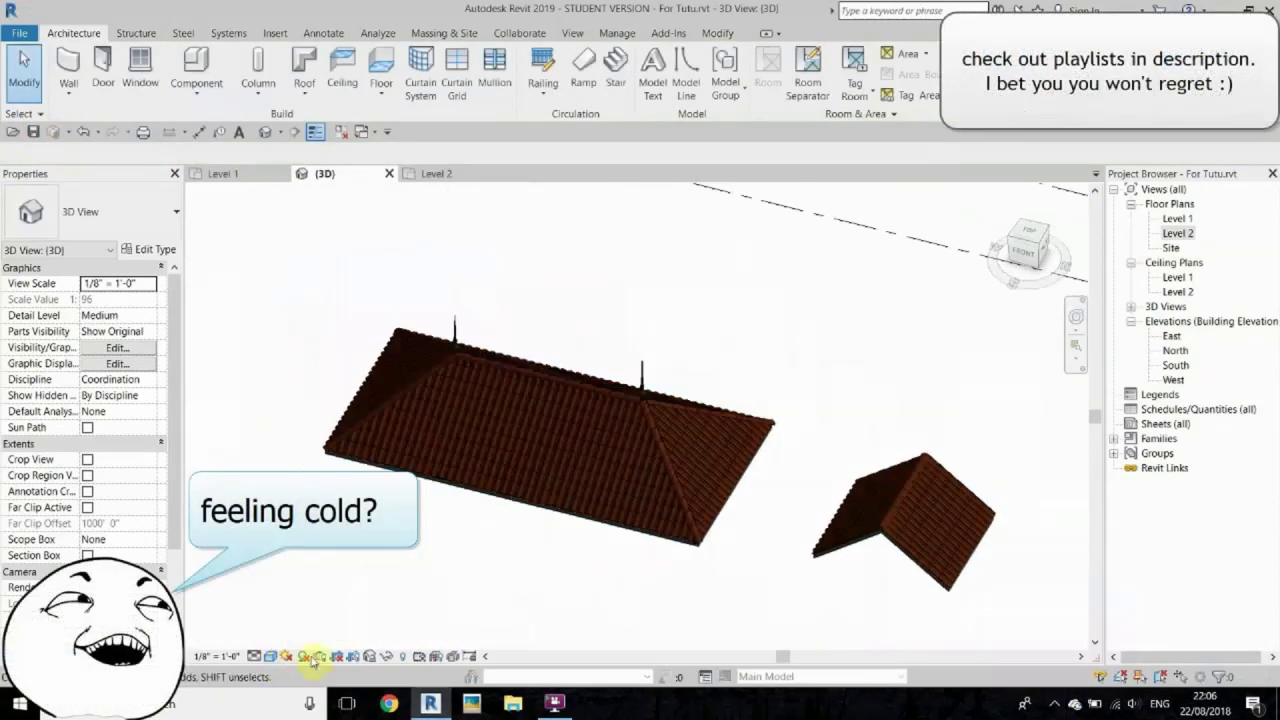
left_click(319, 656)
- Set render quality to Medium and tighten the view's crop region around the roofs
left_click(107, 84)
left_click(115, 97)
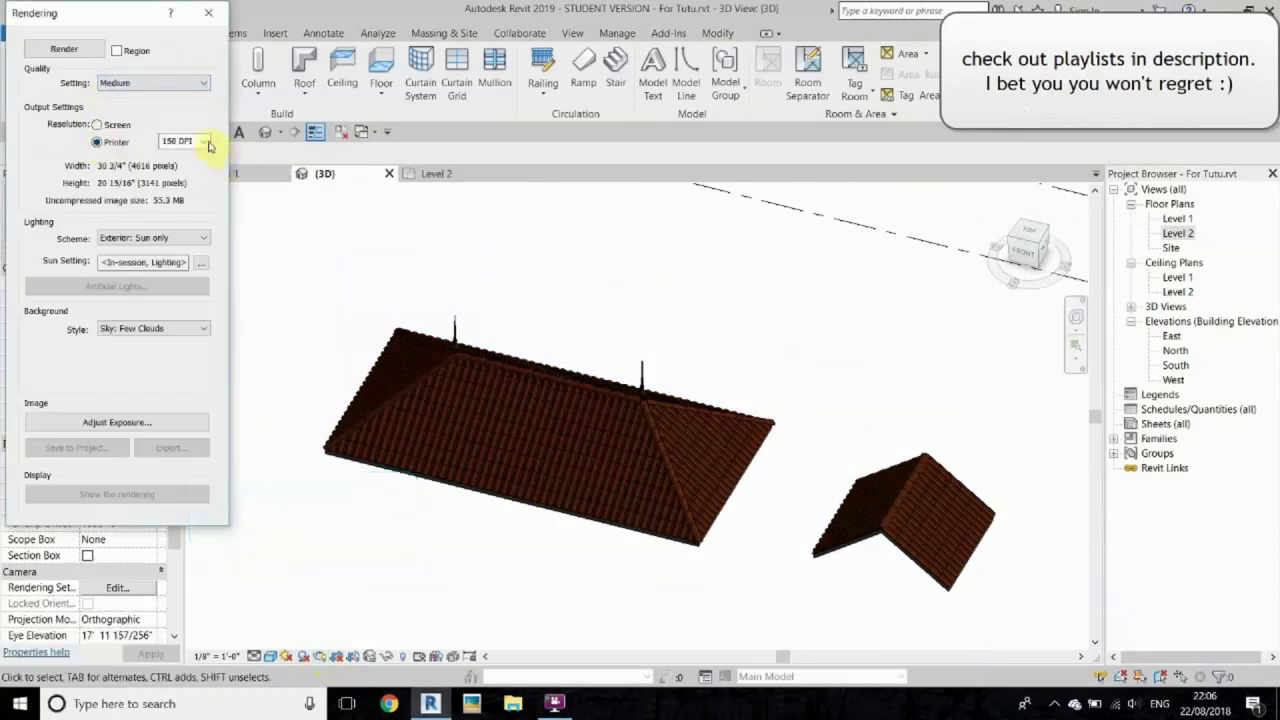
scroll(440, 462, "down", 2)
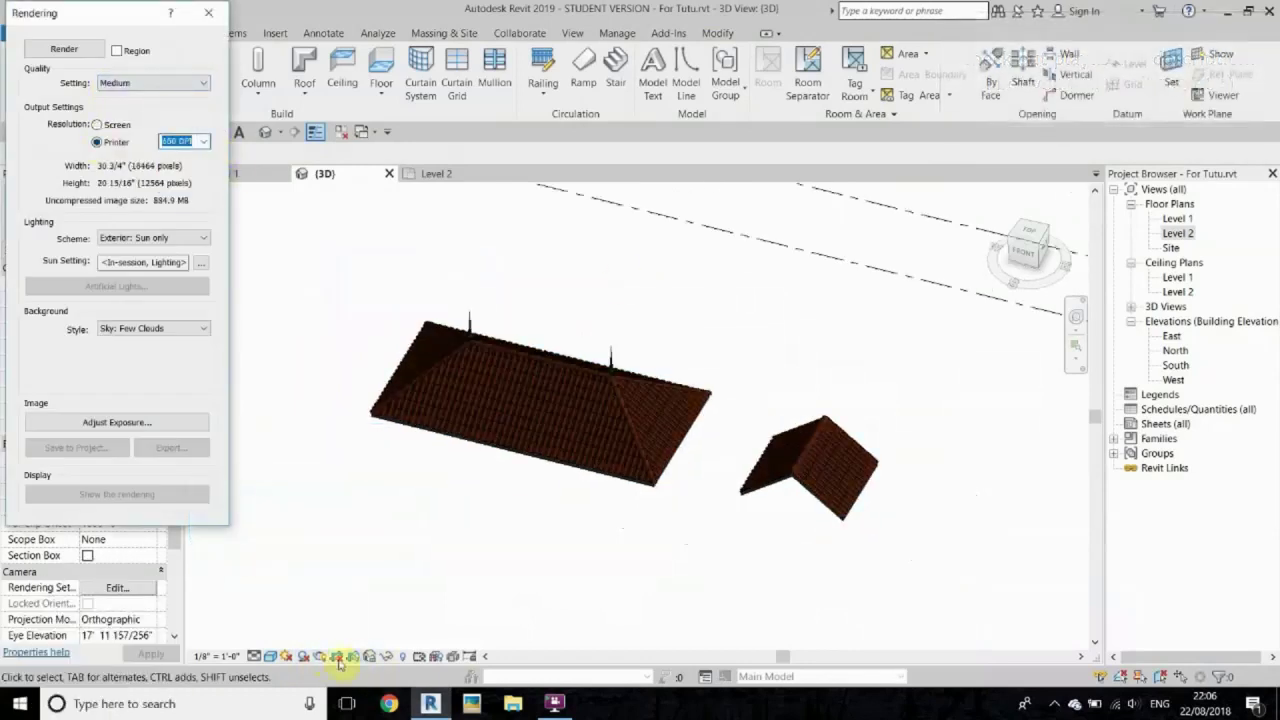
scroll(749, 534, "down", 3)
scroll(811, 550, "down", 2)
left_click(802, 545)
left_click_drag(802, 529, 662, 529)
left_click_drag(606, 402, 603, 474)
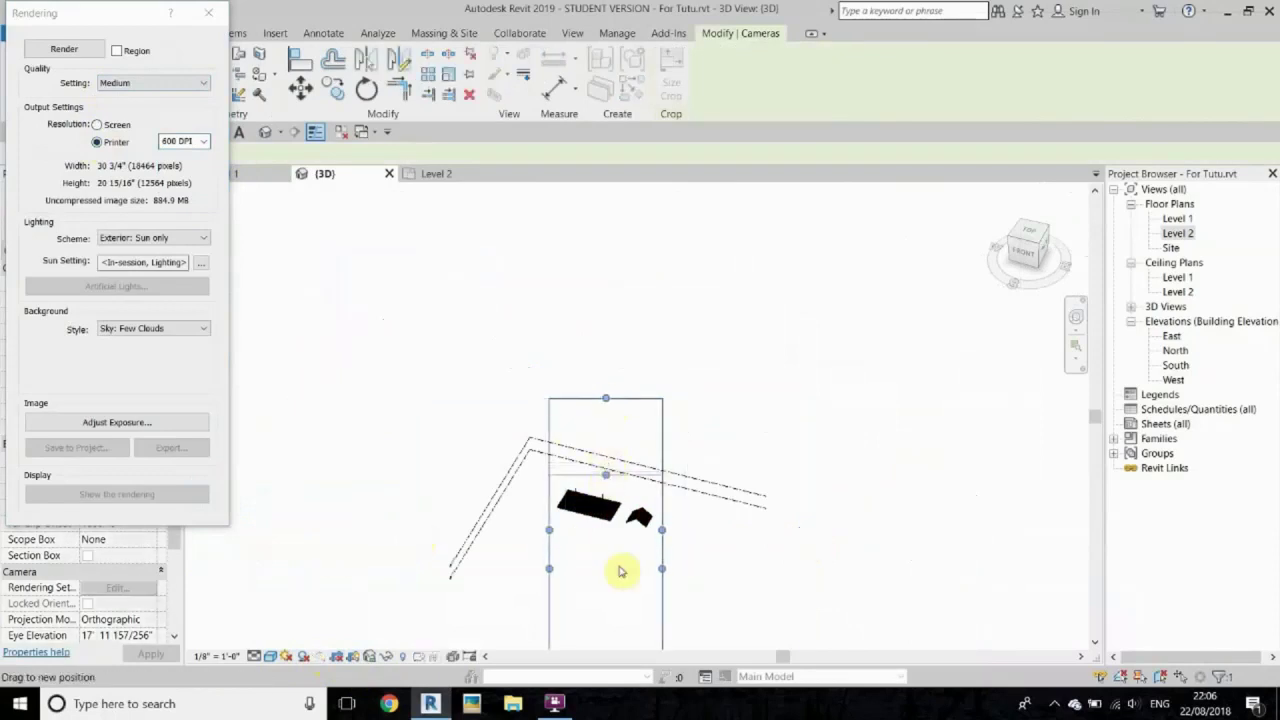
- Render the final image of the tiled roofs
scroll(612, 532, "down", 3)
scroll(603, 490, "up", 3)
scroll(580, 350, "up", 3)
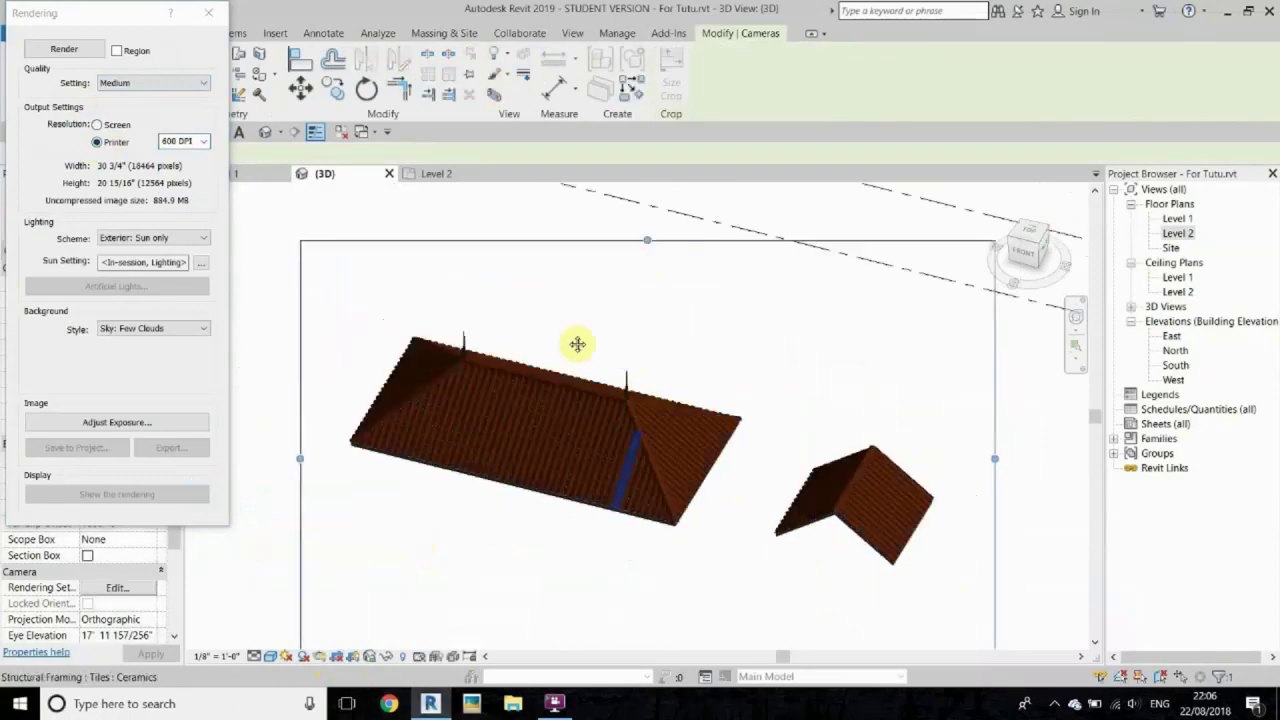
scroll(620, 386, "up", 1)
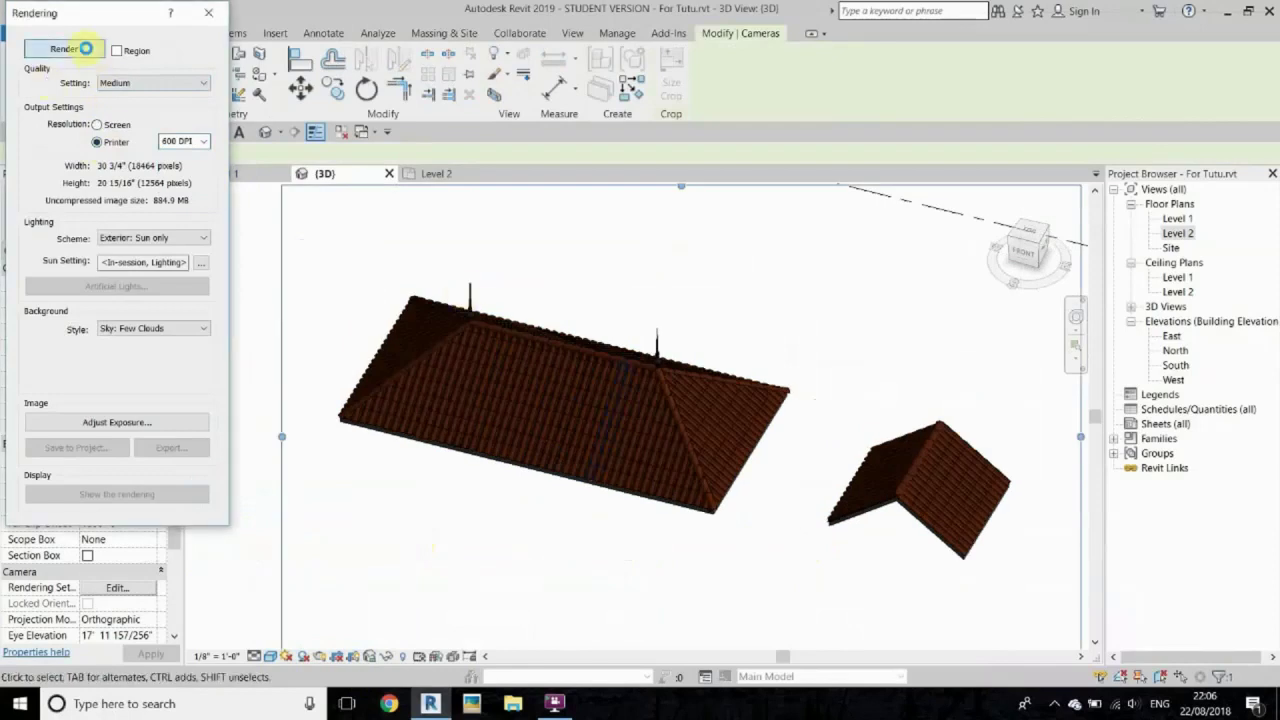
left_click(86, 48)
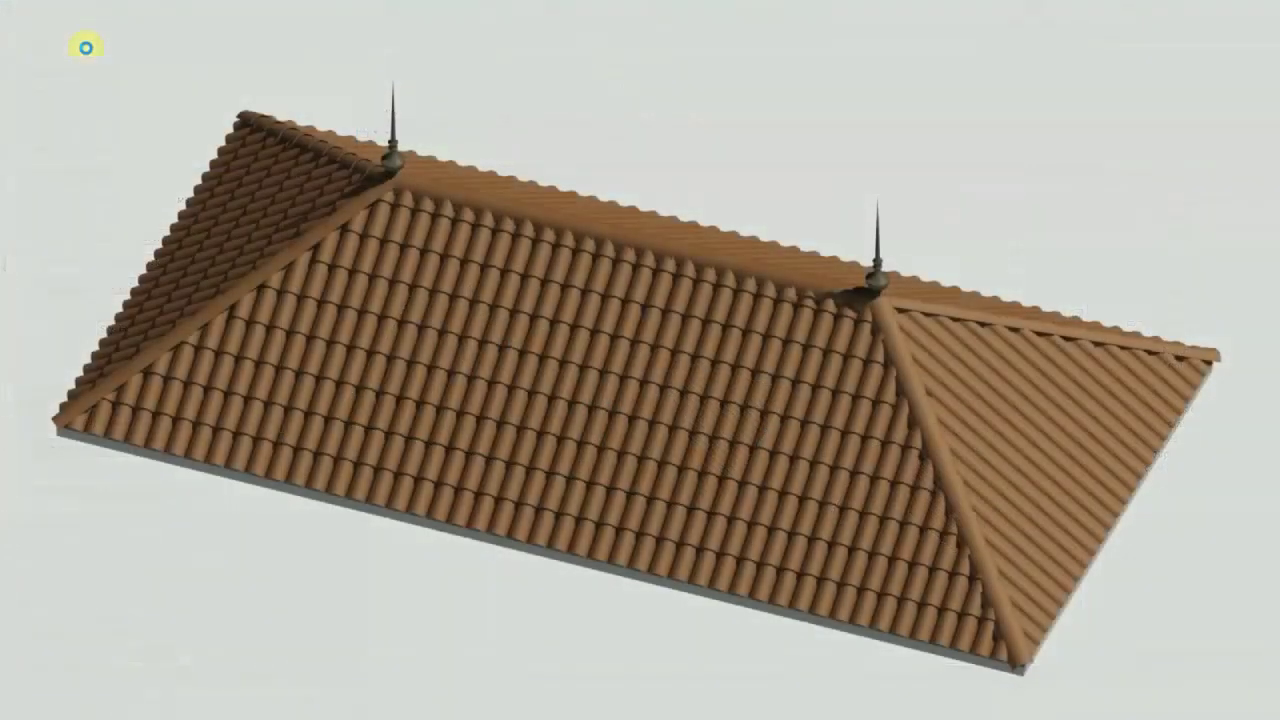